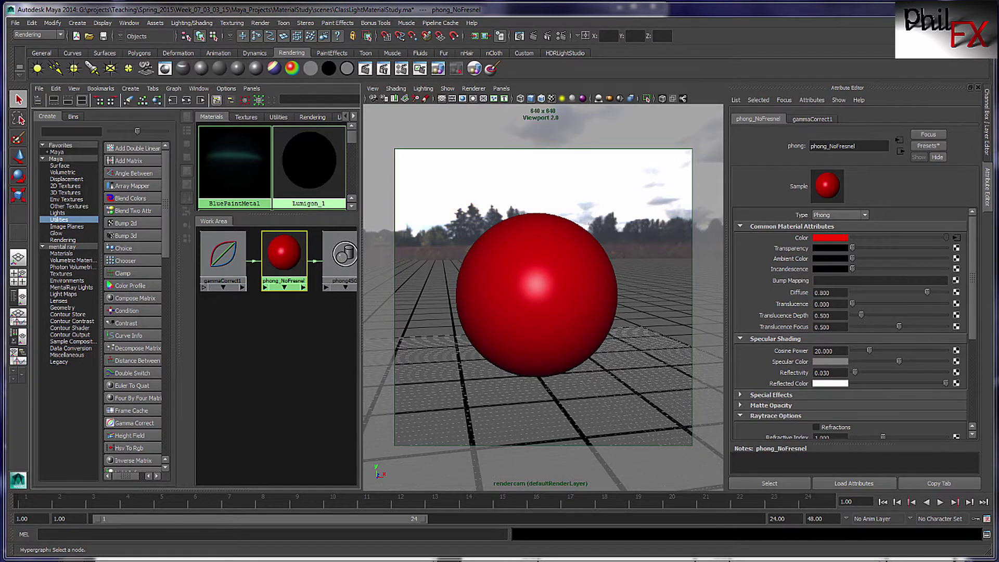
- Switch to BasicShaders.pdf in Adobe Reader, review the Fresnel, material types, dielectrics, metals and glass pages, and return to Maya
{"action": "key", "text": "alt+Tab"}
{"action": "left_click_drag", "start_coordinate": [598, 175], "coordinate": [641, 21]}
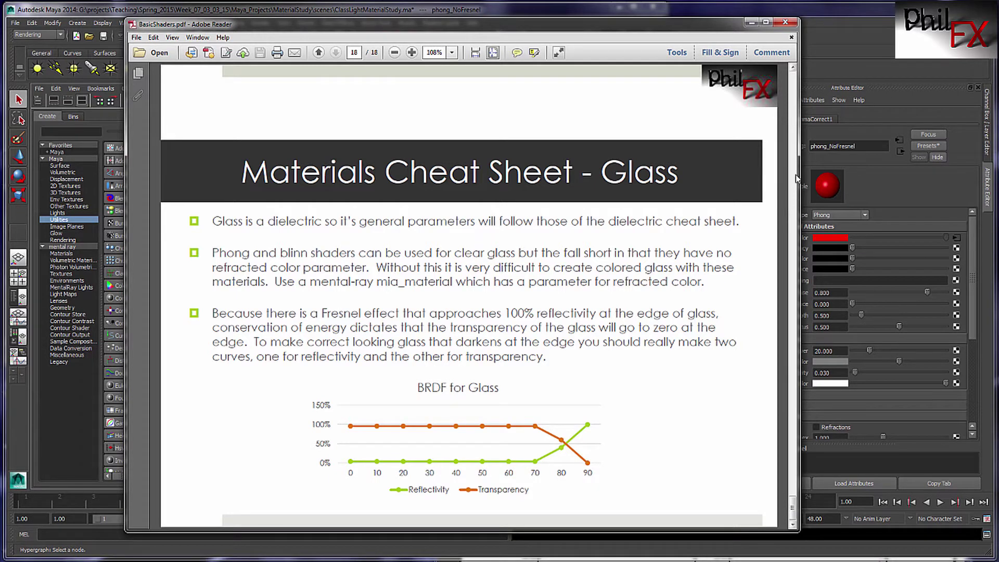
{"action": "left_click", "coordinate": [789, 70]}
{"action": "left_click", "coordinate": [789, 69]}
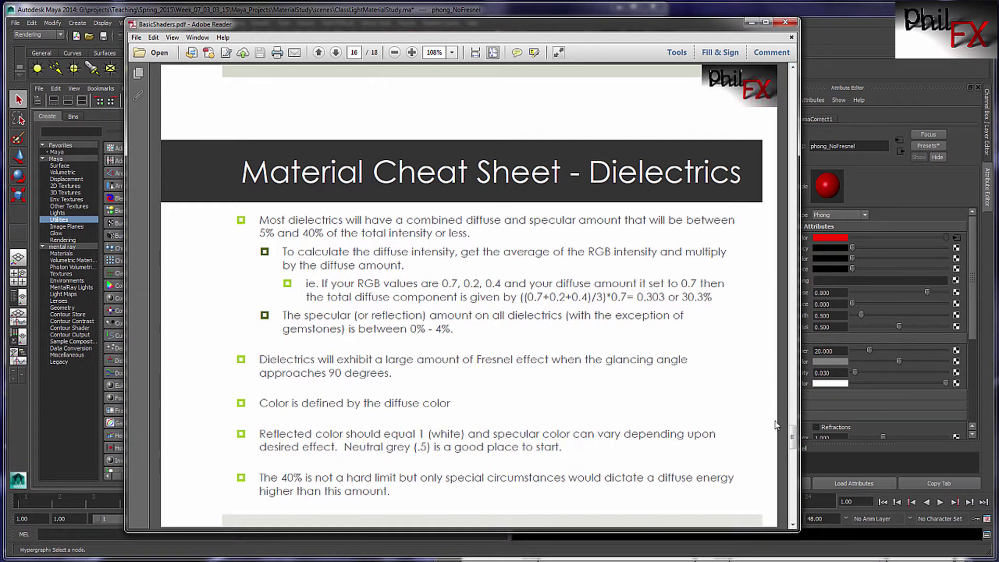
{"action": "left_click_drag", "start_coordinate": [791, 438], "coordinate": [769, 310]}
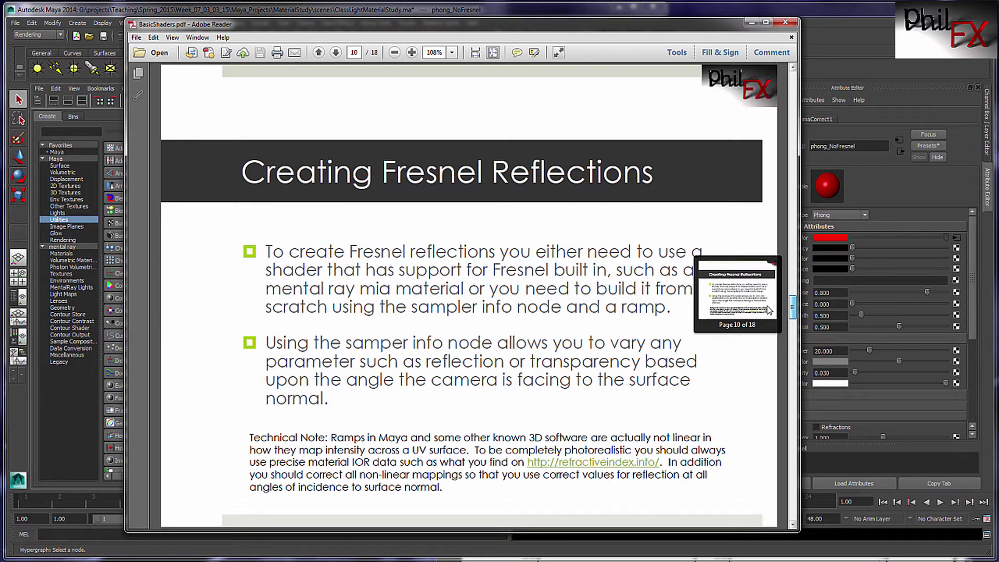
{"action": "left_click_drag", "start_coordinate": [769, 309], "coordinate": [753, 436]}
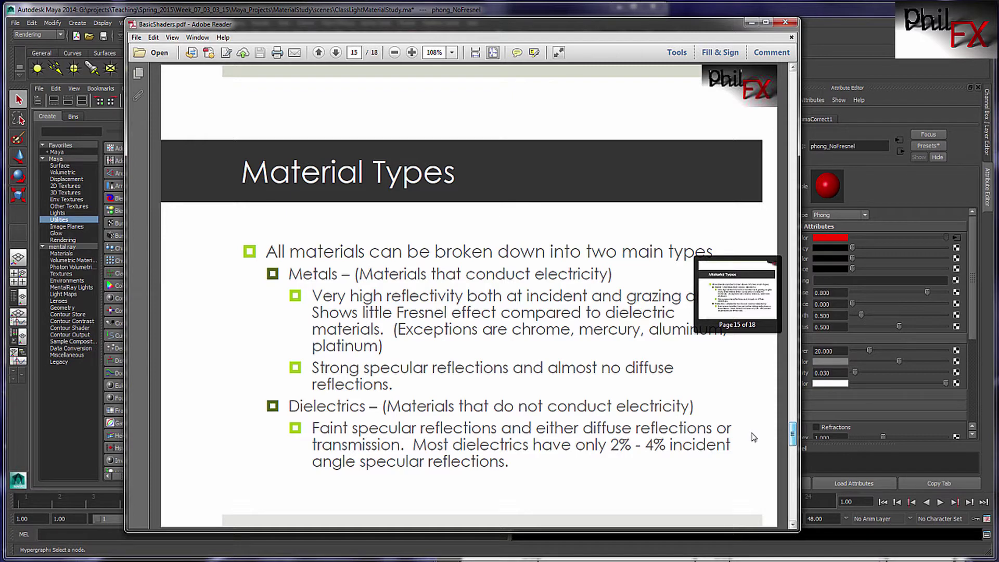
{"action": "left_click_drag", "start_coordinate": [752, 434], "coordinate": [745, 462]}
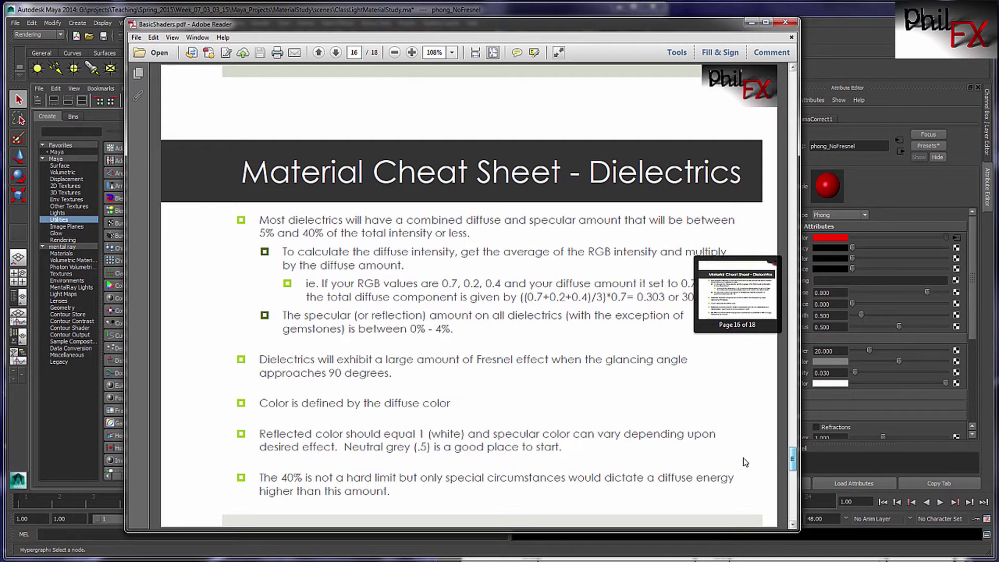
{"action": "left_click_drag", "start_coordinate": [745, 461], "coordinate": [744, 462]}
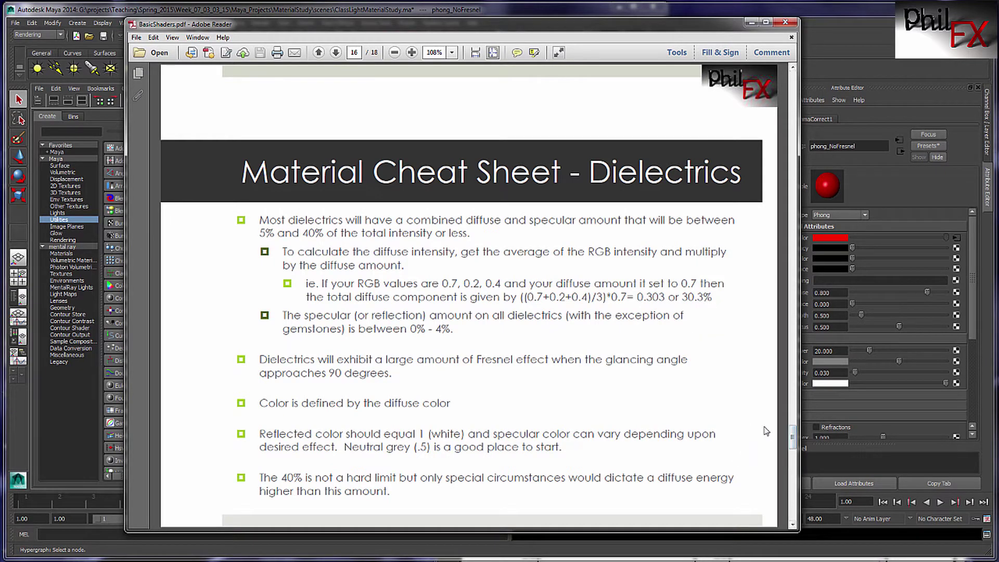
{"action": "left_click", "coordinate": [792, 479]}
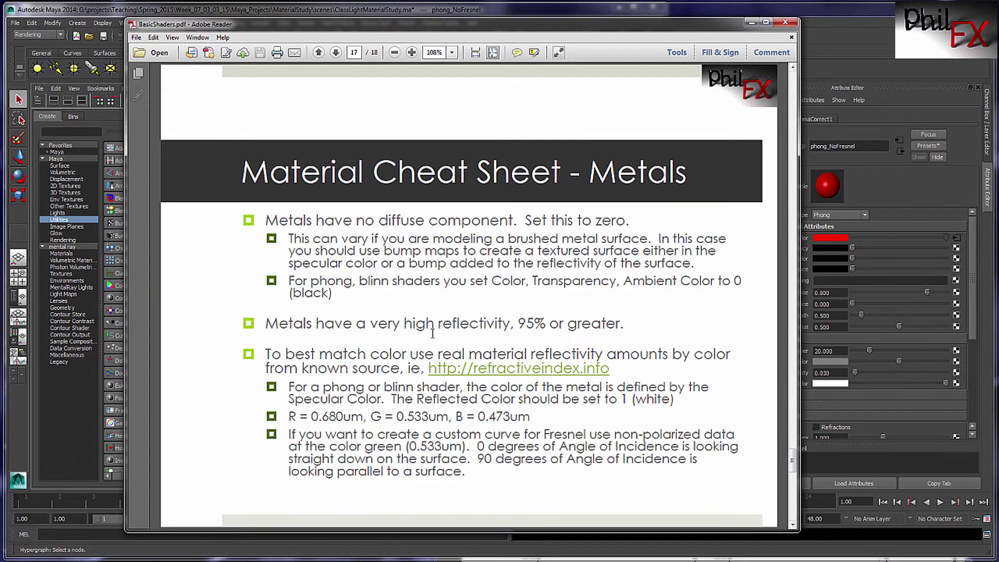
{"action": "left_click", "coordinate": [793, 512]}
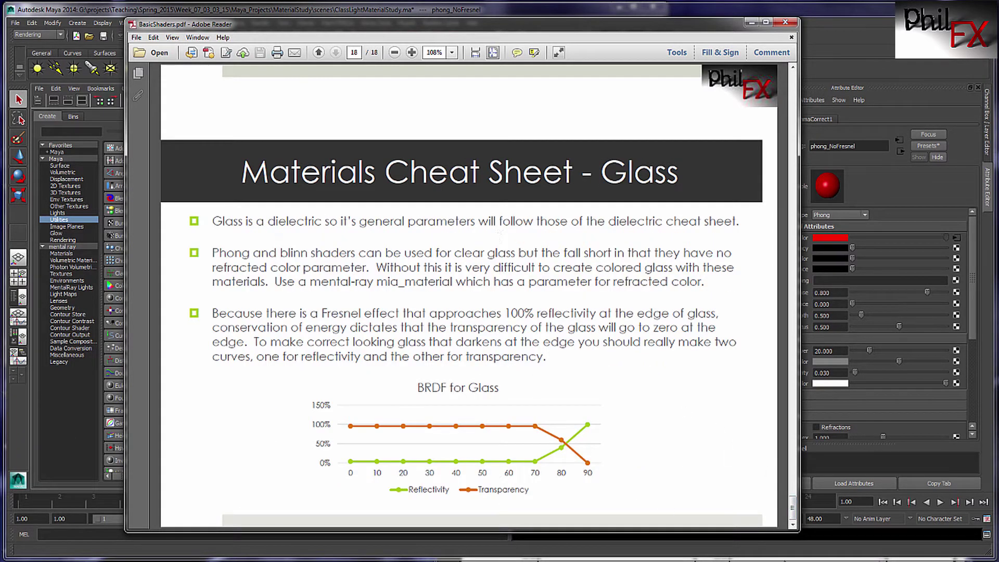
{"action": "left_click", "coordinate": [926, 545]}
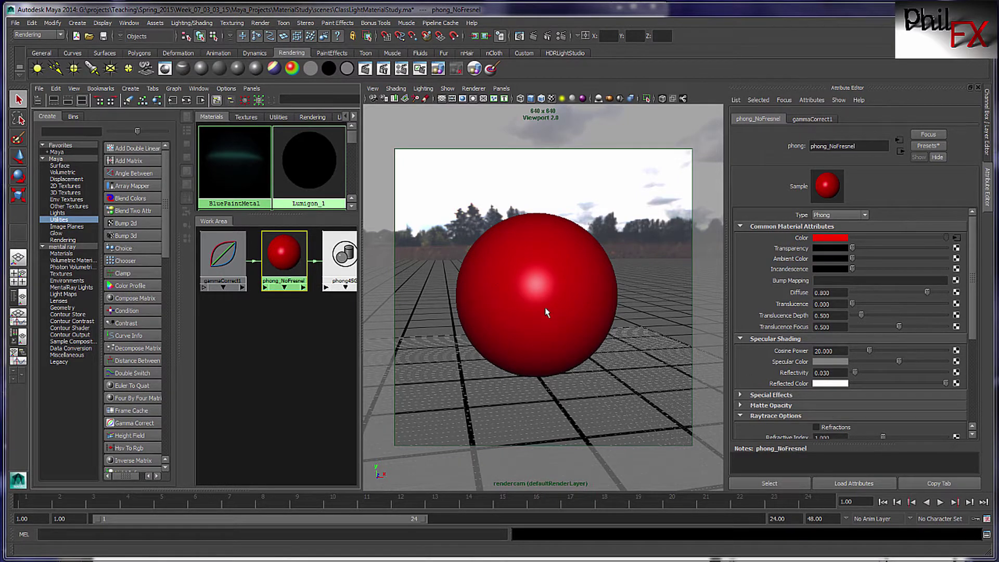
- Create a new Phong material and place its node below the phong_NoFresnel node in the work area
{"action": "left_click", "coordinate": [54, 159]}
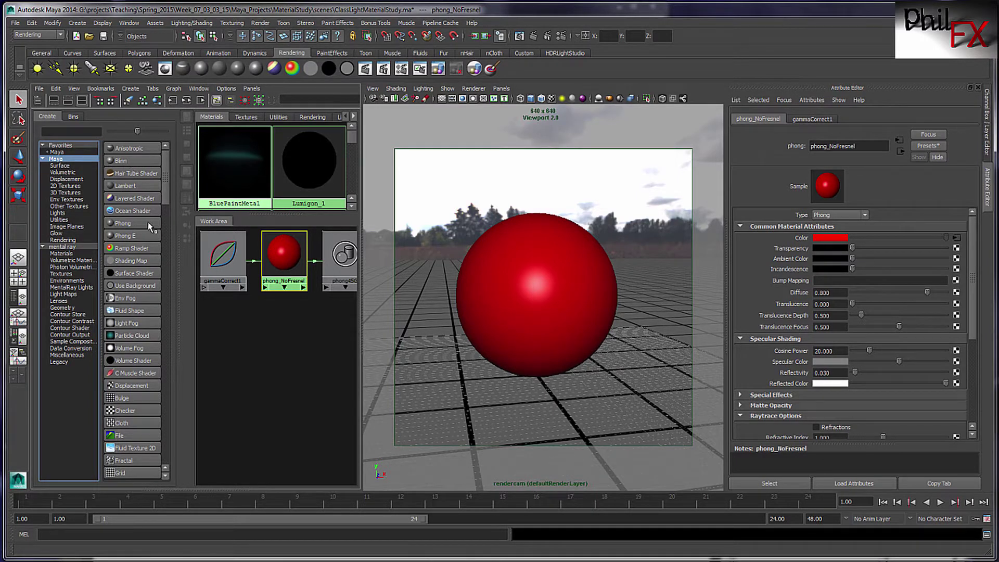
{"action": "left_click", "coordinate": [111, 224]}
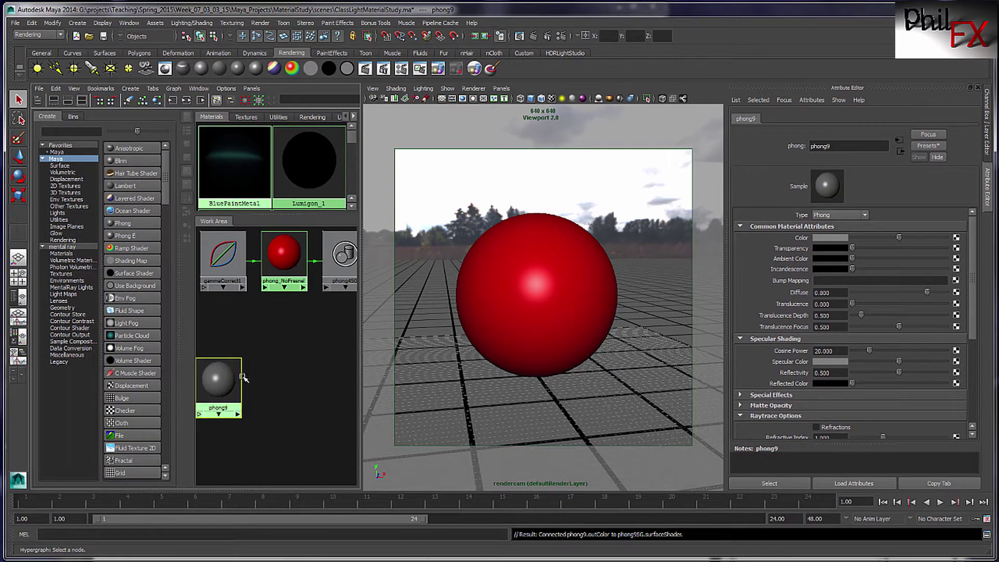
{"action": "left_click_drag", "start_coordinate": [233, 372], "coordinate": [309, 352]}
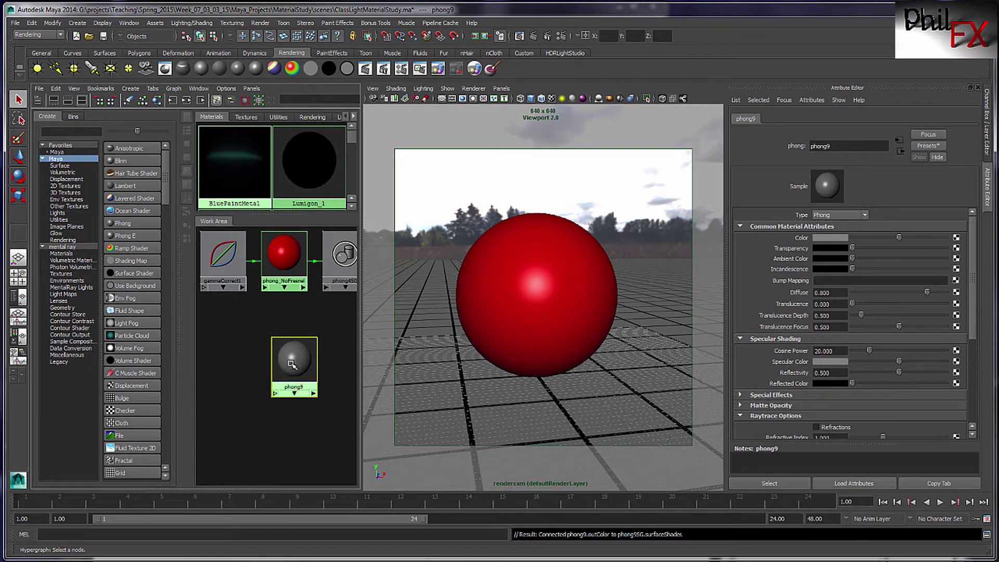
{"action": "left_click_drag", "start_coordinate": [293, 364], "coordinate": [312, 346]}
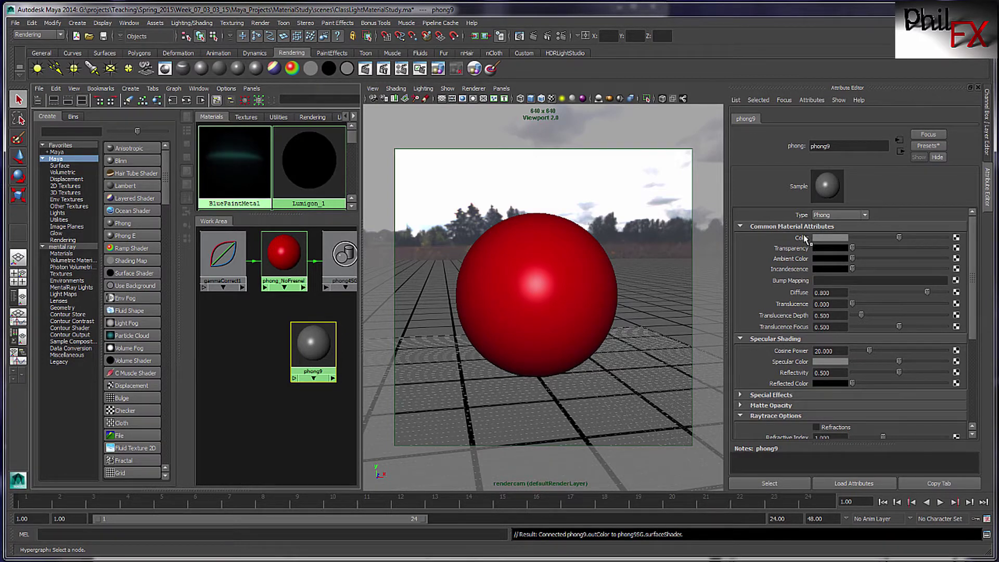
{"action": "left_click_drag", "start_coordinate": [317, 341], "coordinate": [320, 345]}
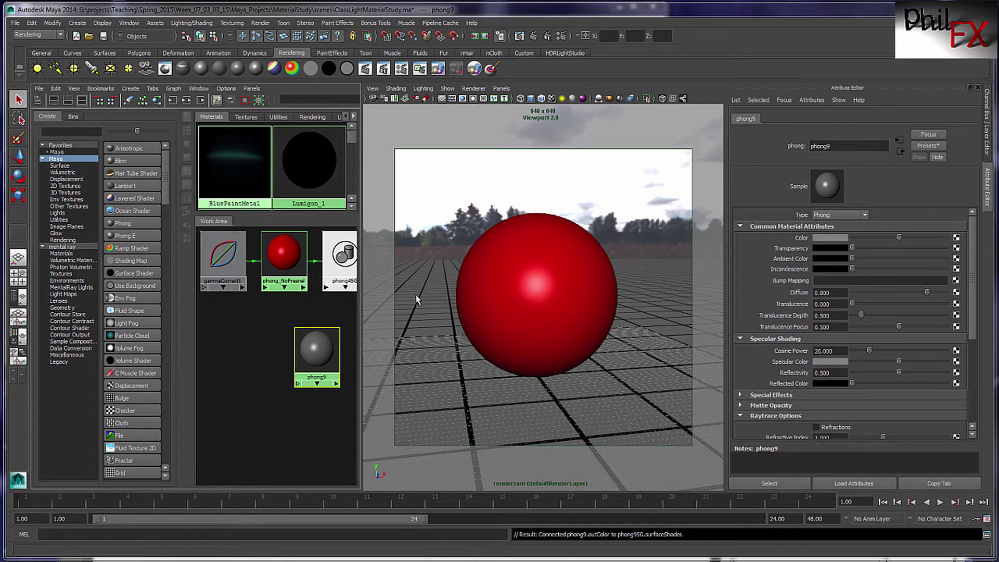
- Examine the phong_NoFresnel material and the color value of the gammaCorrect1 node that feeds it
{"action": "left_click", "coordinate": [294, 249]}
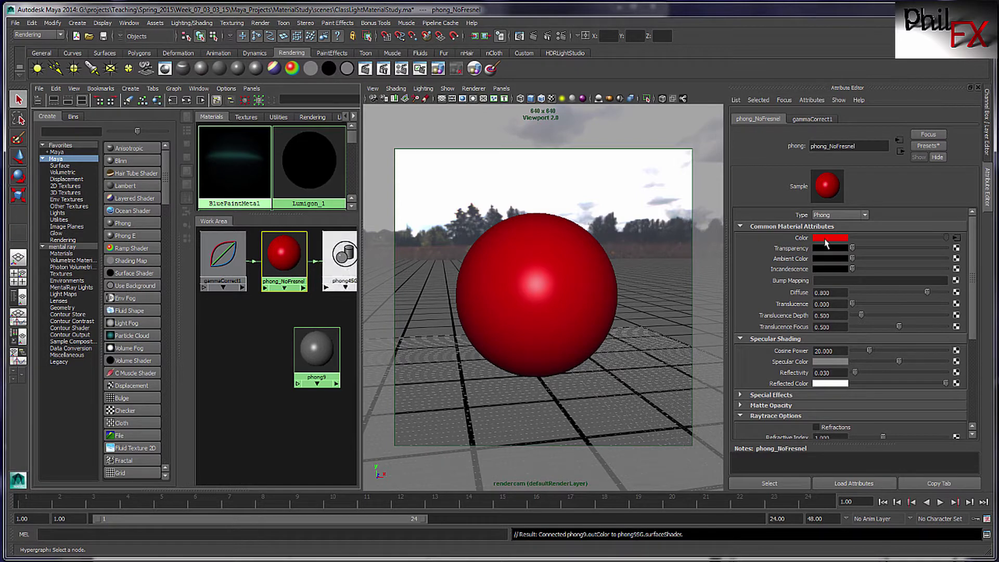
{"action": "left_click", "coordinate": [223, 254]}
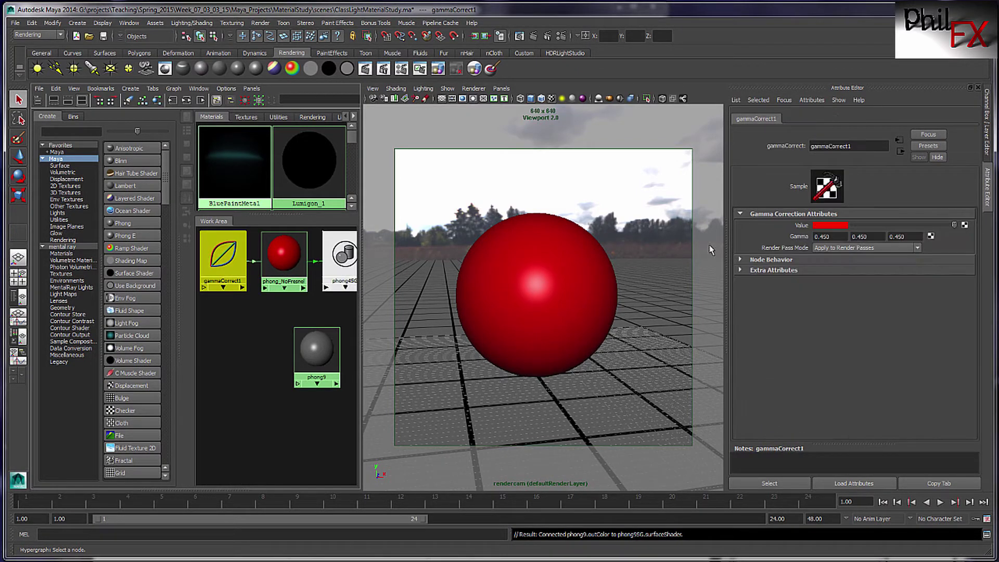
{"action": "left_click", "coordinate": [828, 225]}
- Create a Gamma Correct utility node and place it beside the new Phong material as its upstream node
{"action": "left_click", "coordinate": [312, 350]}
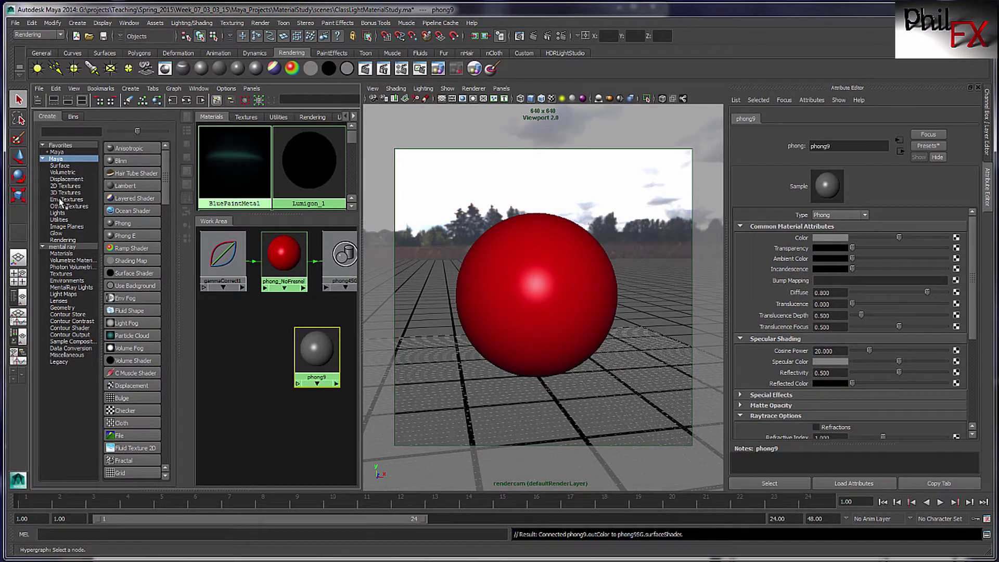
{"action": "left_click", "coordinate": [59, 220]}
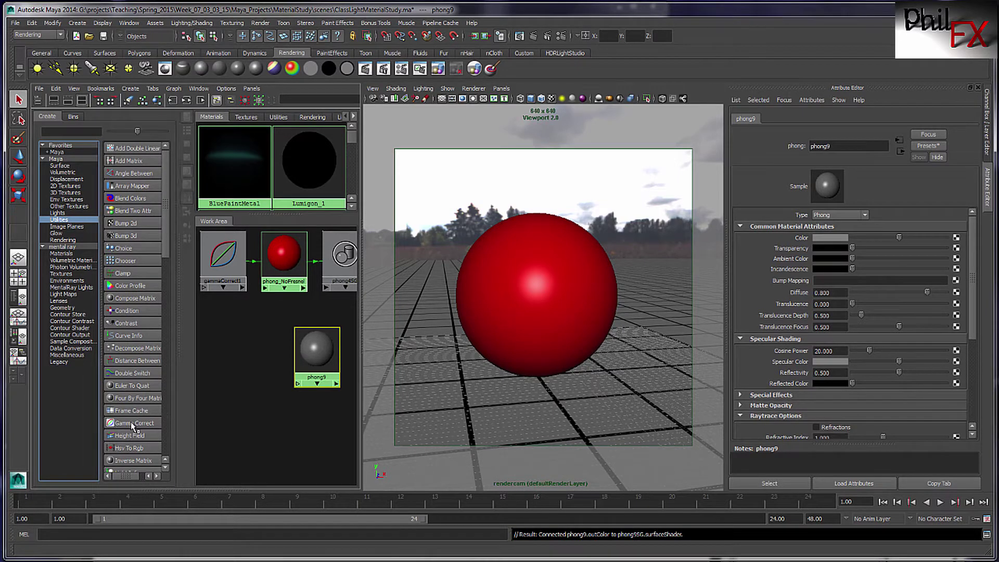
{"action": "left_click", "coordinate": [145, 424]}
{"action": "left_click_drag", "start_coordinate": [219, 448], "coordinate": [239, 351]}
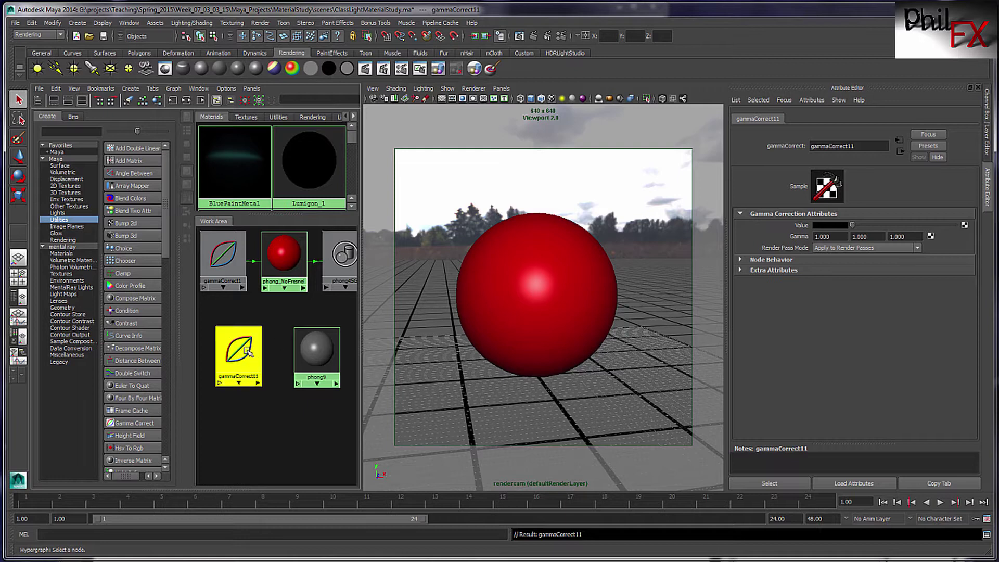
- Set the new gamma correct node's Value to the same red as gammaCorrect1, reusing the color from the color history
{"action": "left_click", "coordinate": [820, 226]}
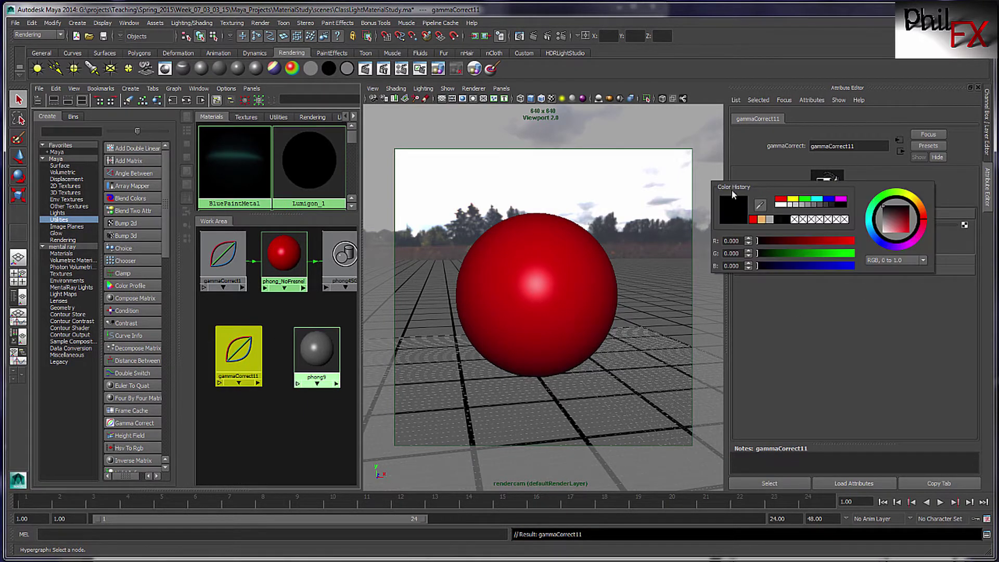
{"action": "left_click", "coordinate": [284, 252]}
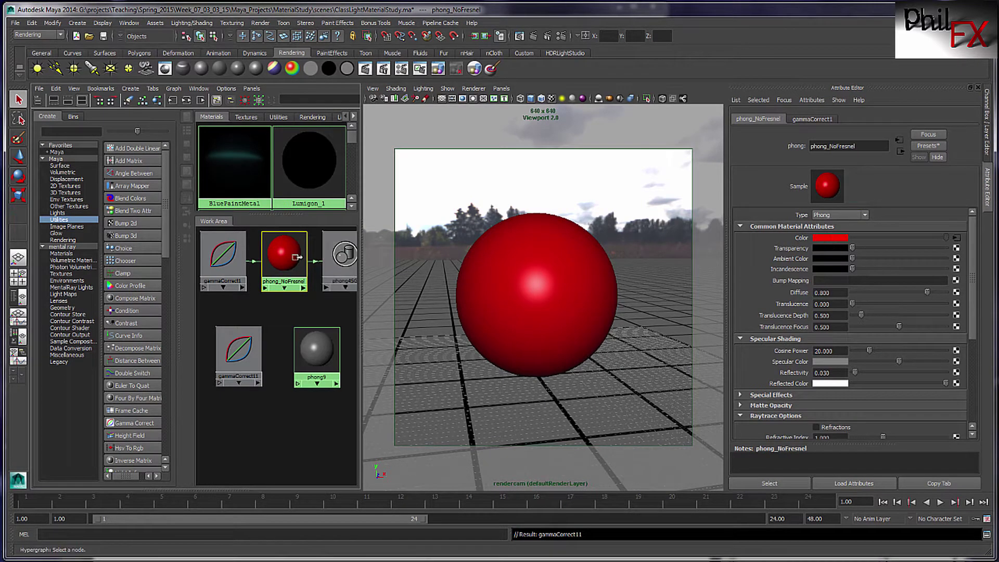
{"action": "left_click", "coordinate": [226, 256]}
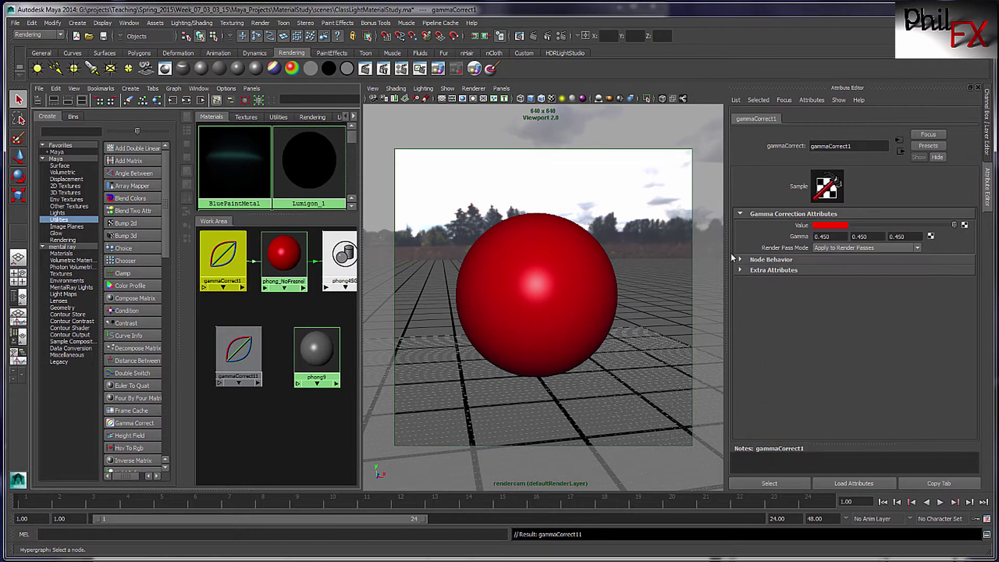
{"action": "left_click", "coordinate": [831, 227]}
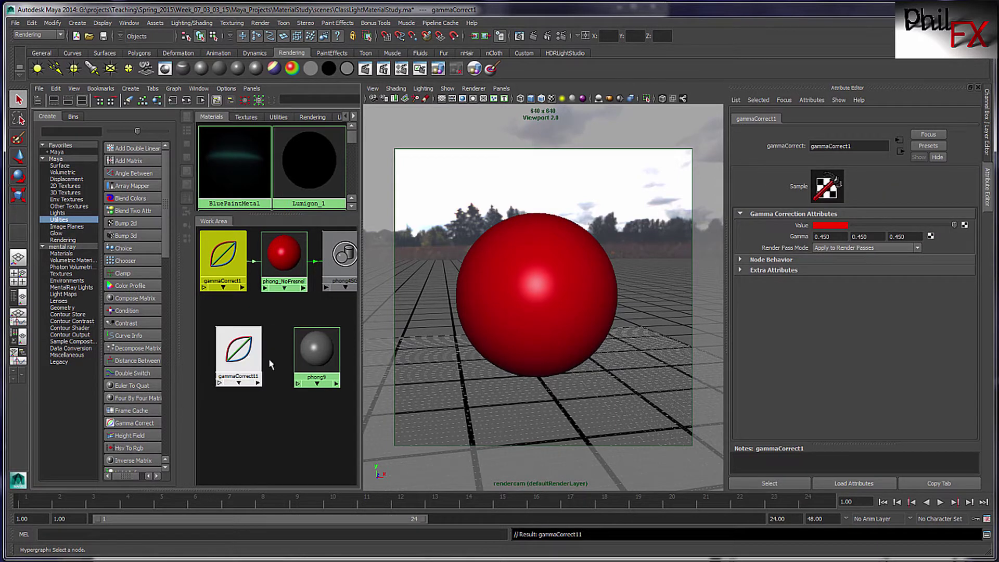
{"action": "left_click", "coordinate": [255, 357]}
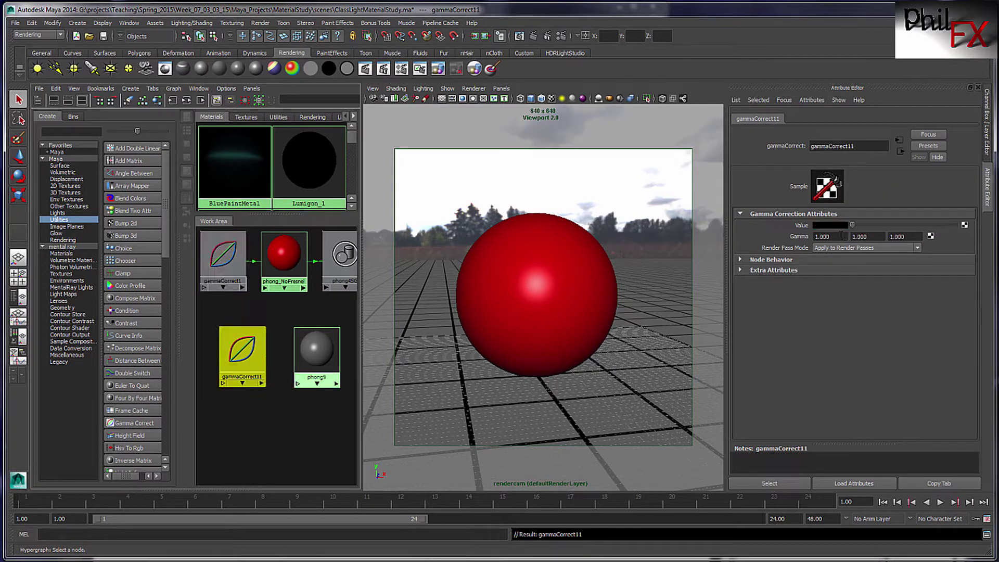
{"action": "left_click", "coordinate": [828, 229]}
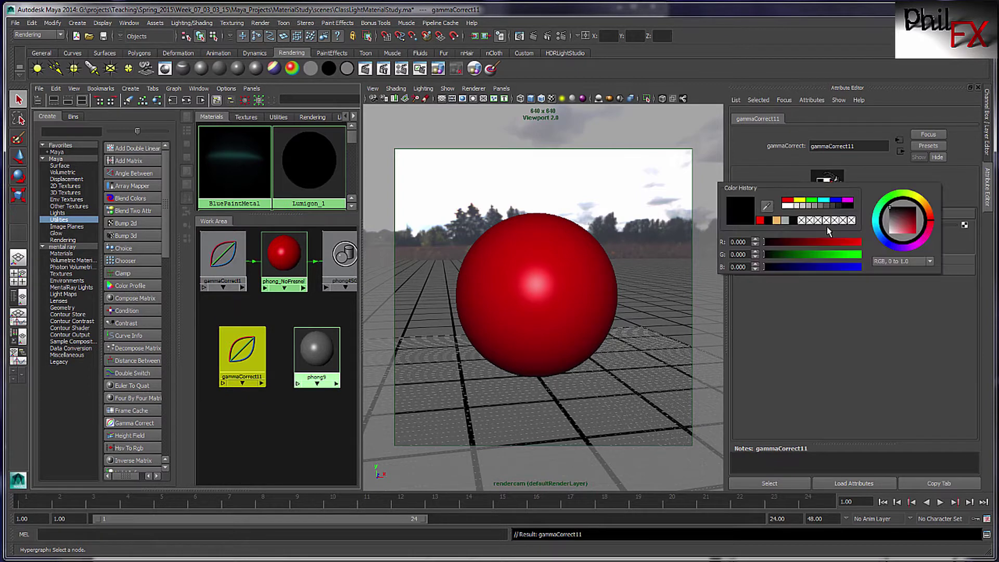
{"action": "left_click", "coordinate": [761, 221]}
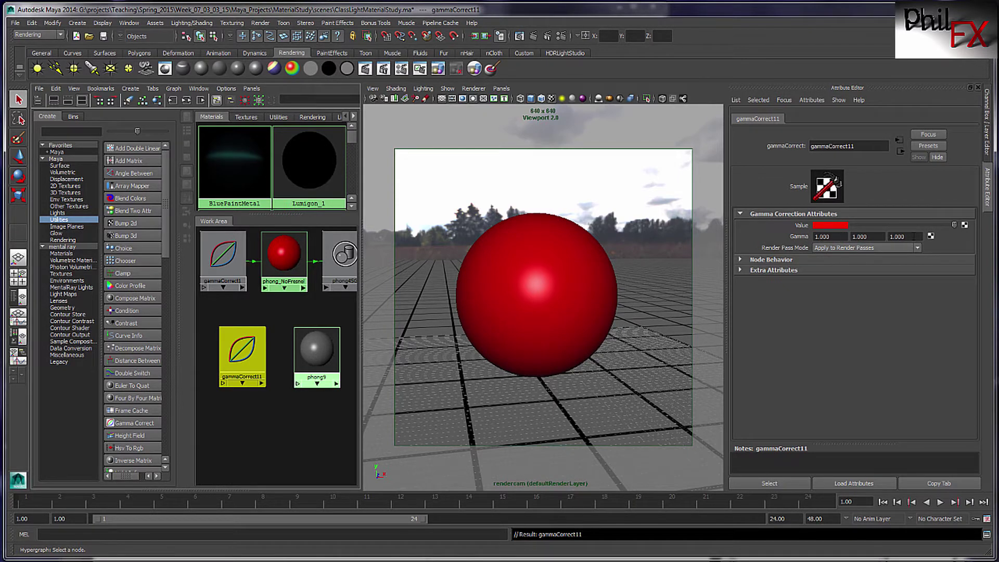
- Set all three Gamma values of the new gamma correct node to 0.45, matching gammaCorrect1
{"action": "left_click_drag", "start_coordinate": [835, 237], "coordinate": [744, 243]}
{"action": "key", "text": "BackSpace"}
{"action": "key", "text": "Tab"}
{"action": "type", "text": ".4"}
{"action": "key", "text": "Tab"}
{"action": "type", "text": "."}
{"action": "key", "text": "Return"}
- Connect the new gamma correct node to the new Phong material's Color and move the Phong node closer to it
{"action": "left_click", "coordinate": [314, 349]}
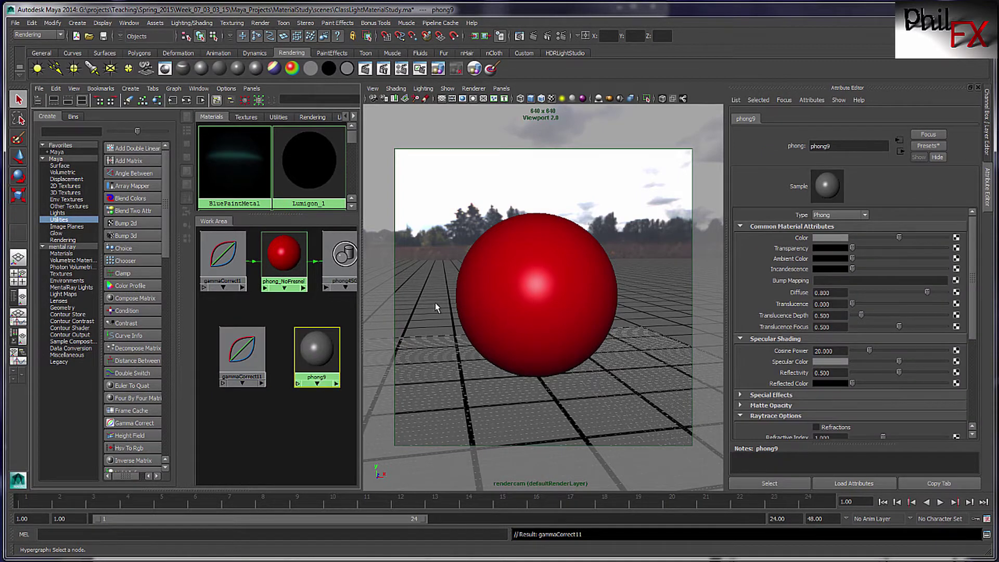
{"action": "middle_click_drag", "start_coordinate": [242, 351], "coordinate": [796, 239]}
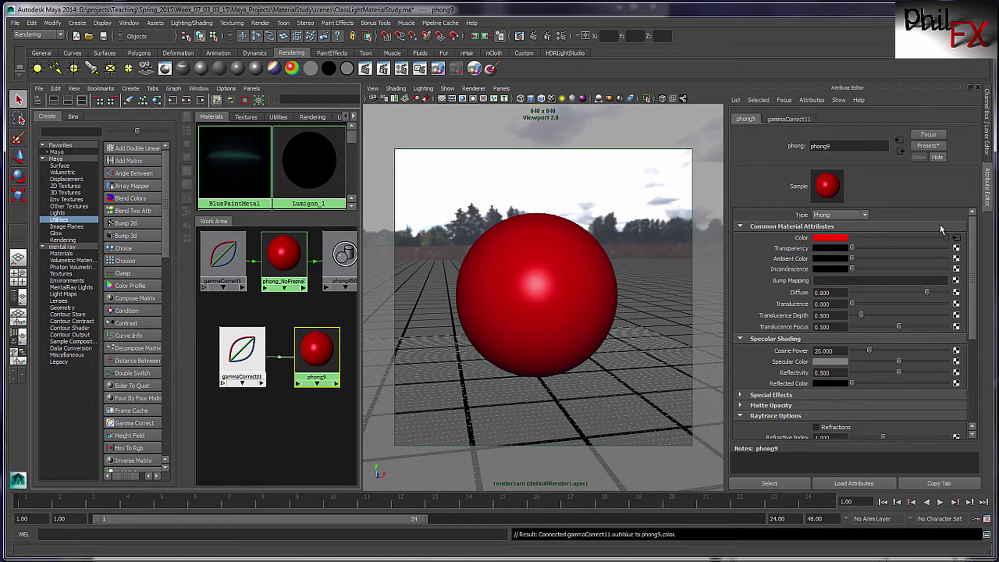
{"action": "left_click_drag", "start_coordinate": [316, 346], "coordinate": [300, 347]}
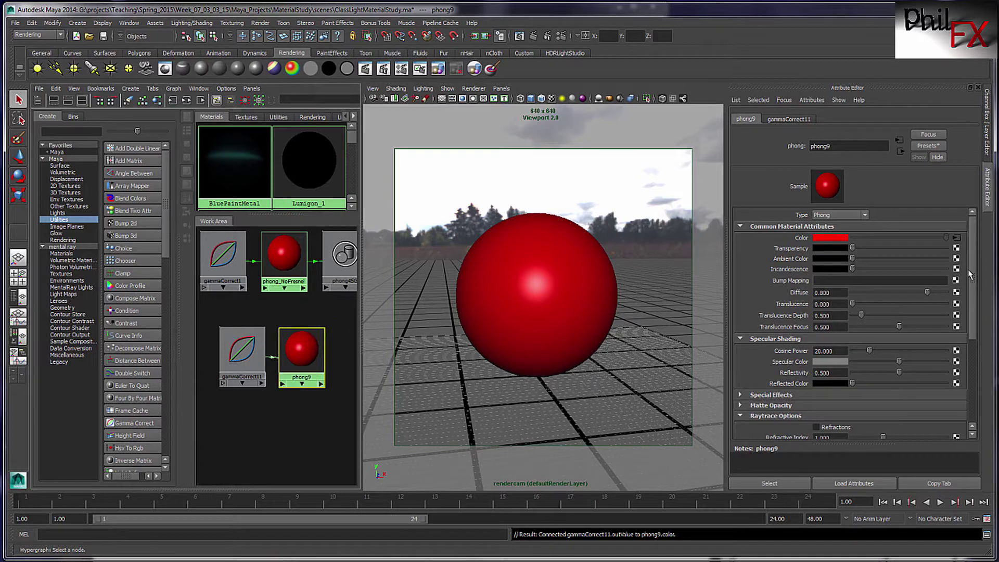
- Assign the new Phong material to ShaderSphere and display the material's attributes again
{"action": "left_click", "coordinate": [541, 285]}
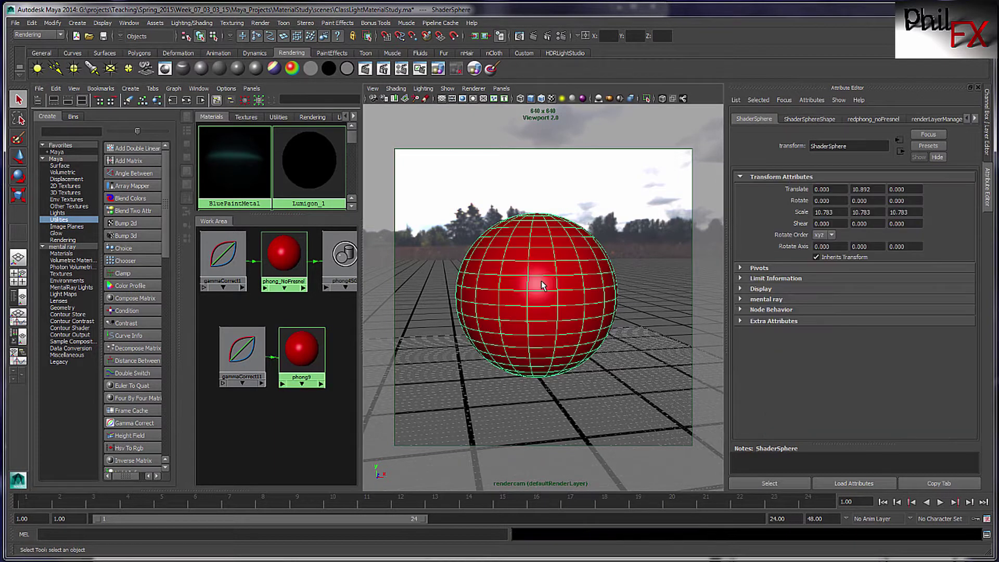
{"action": "right_click_drag", "start_coordinate": [302, 349], "coordinate": [295, 328]}
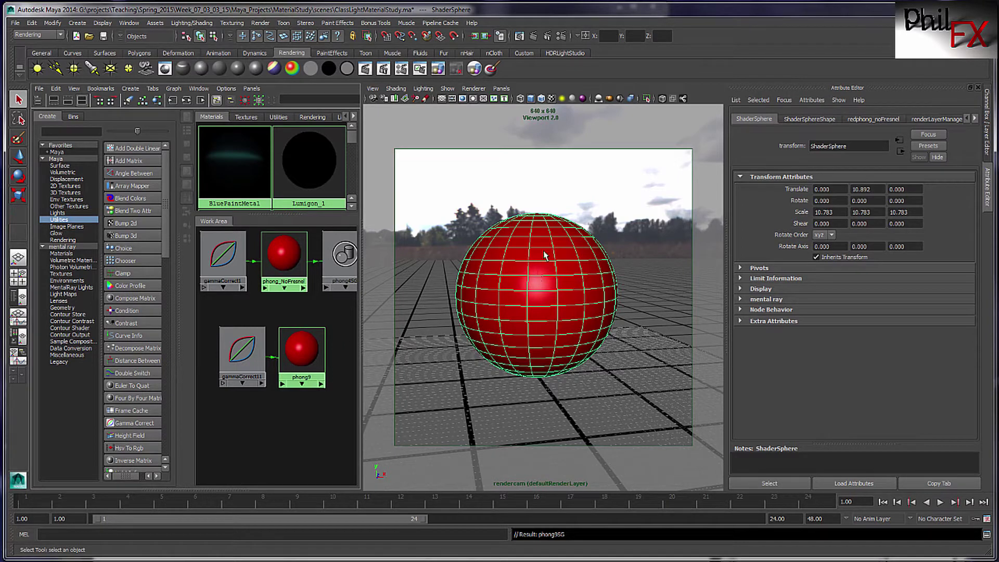
{"action": "left_click", "coordinate": [300, 348]}
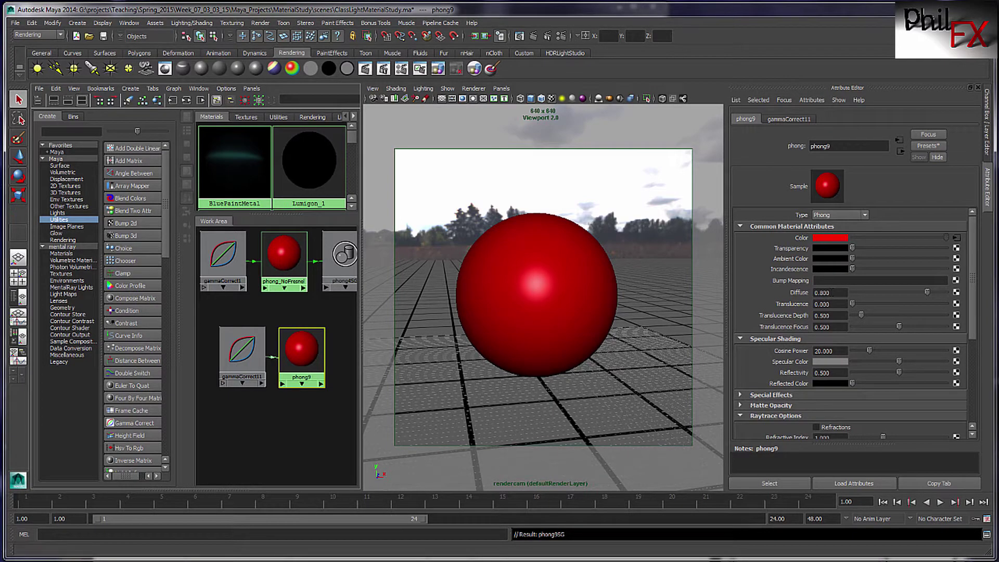
- Switch to BasicShaders.pdf in Adobe Reader, consult the Dielectrics cheat sheet, and bring up the Disney BRDF notes PDF
{"action": "key", "text": "alt+Tab"}
{"action": "left_click_drag", "start_coordinate": [581, 223], "coordinate": [639, 47]}
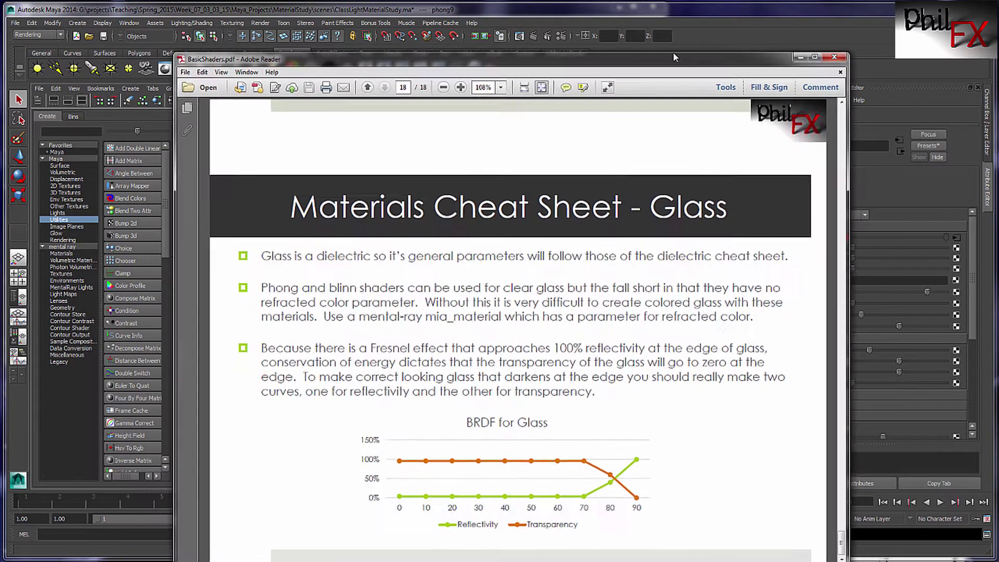
{"action": "scroll", "coordinate": [787, 337], "scroll_direction": "up", "scroll_amount": 2}
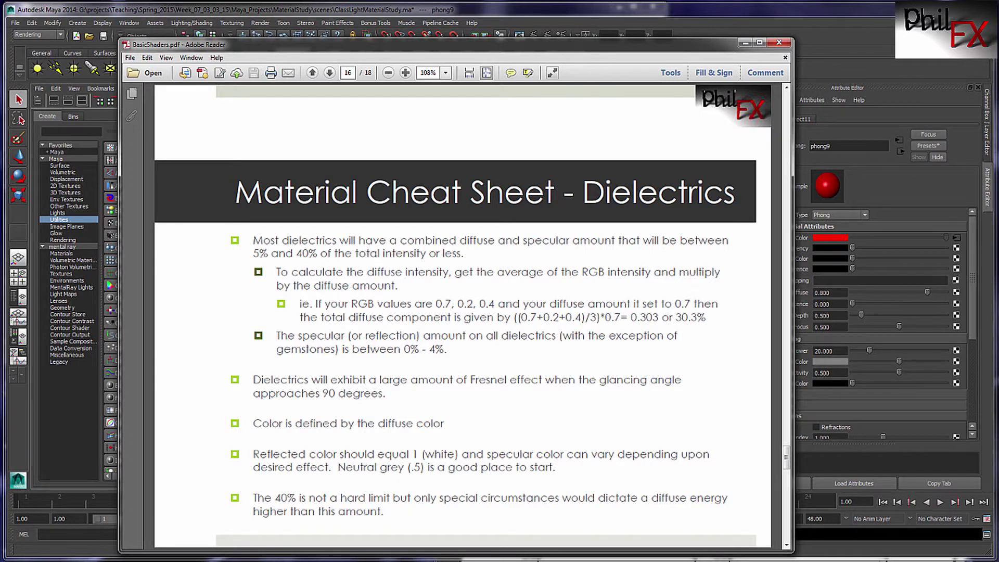
{"action": "key", "text": "alt+Tab"}
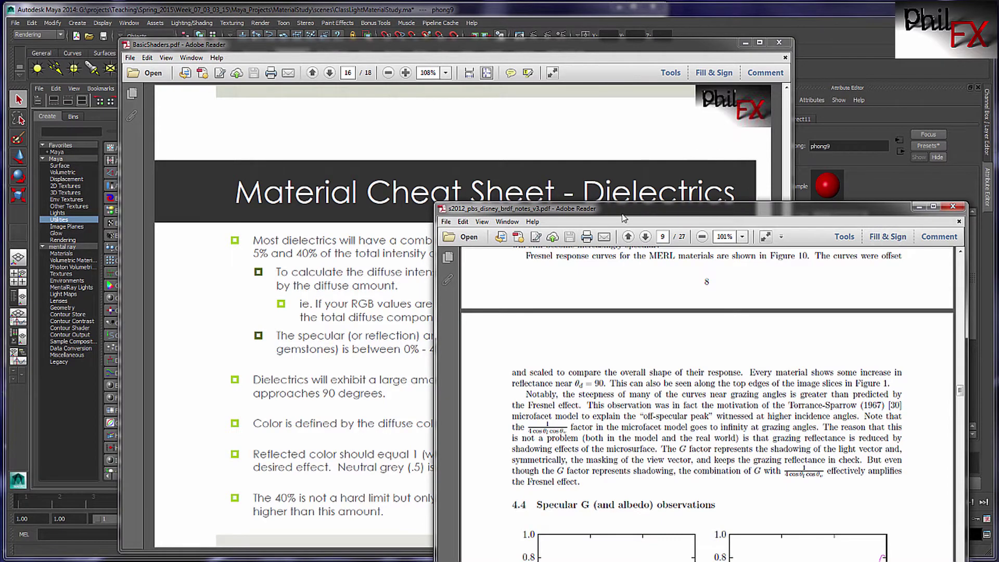
- Examine the Figure 11 albedo plots in the Disney BRDF notes, reread the Dielectrics cheat sheet, and return to Maya
{"action": "left_click_drag", "start_coordinate": [613, 214], "coordinate": [447, 40]}
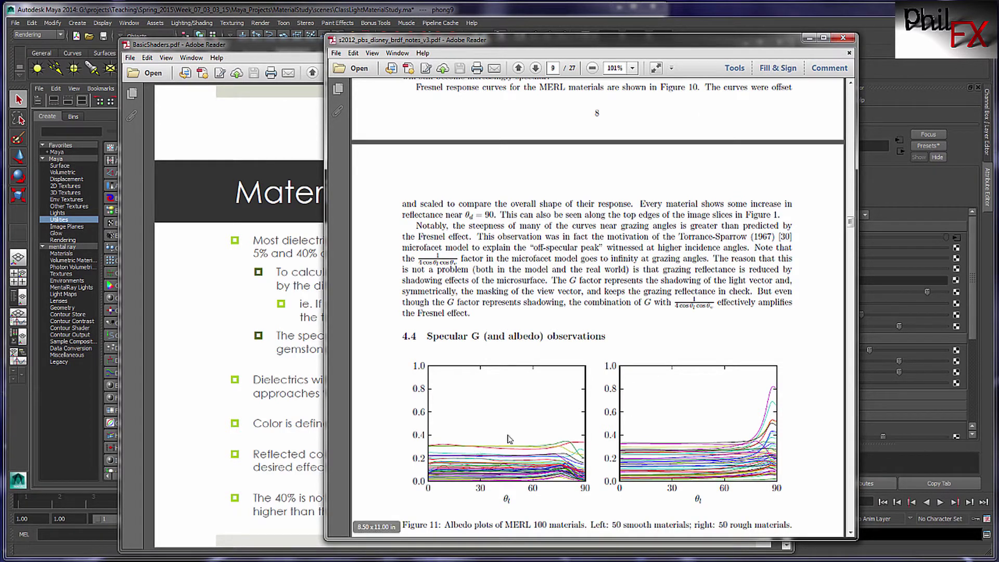
{"action": "left_click_drag", "start_coordinate": [637, 42], "coordinate": [677, 107]}
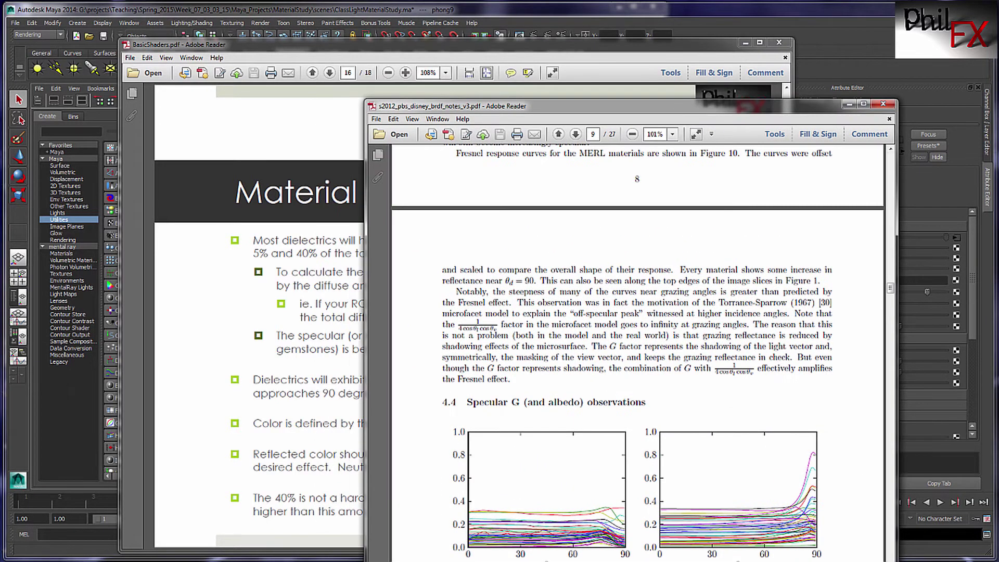
{"action": "key", "text": "alt+Tab"}
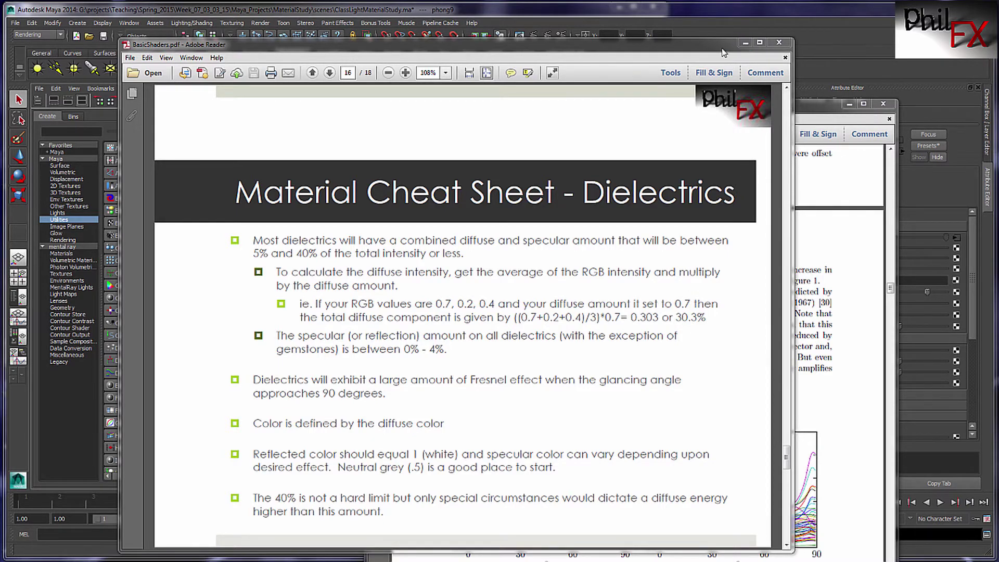
{"action": "left_click_drag", "start_coordinate": [713, 46], "coordinate": [666, 132]}
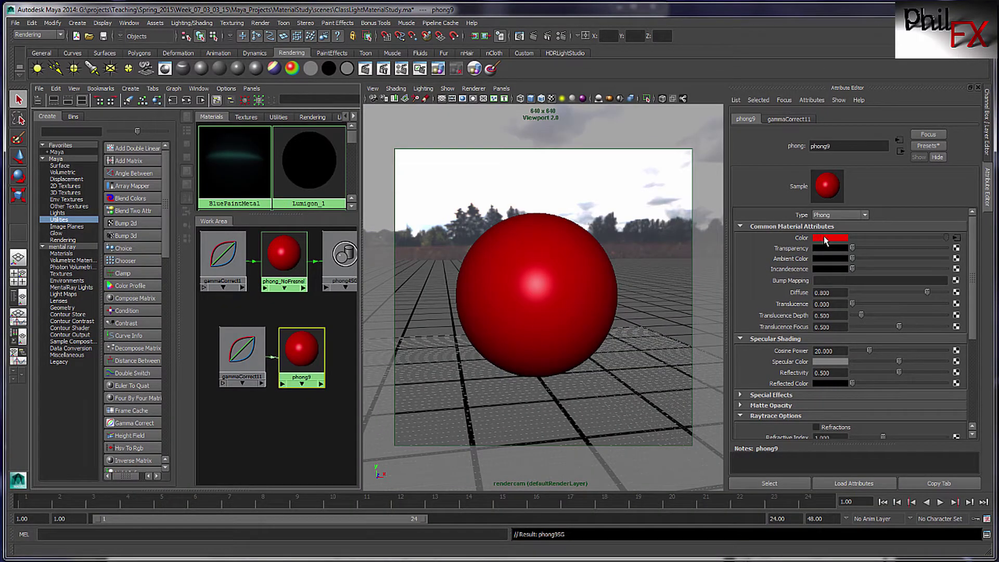
- Review the Value color and Gamma settings of the gamma correct node feeding the new Phong, and display the Phong's attributes again
{"action": "left_click", "coordinate": [241, 356]}
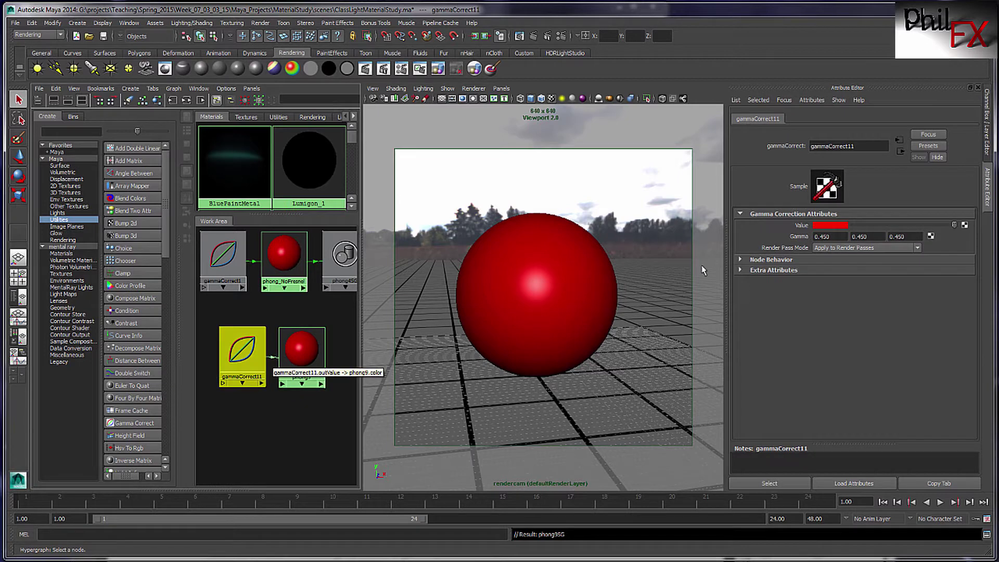
{"action": "left_click", "coordinate": [817, 227]}
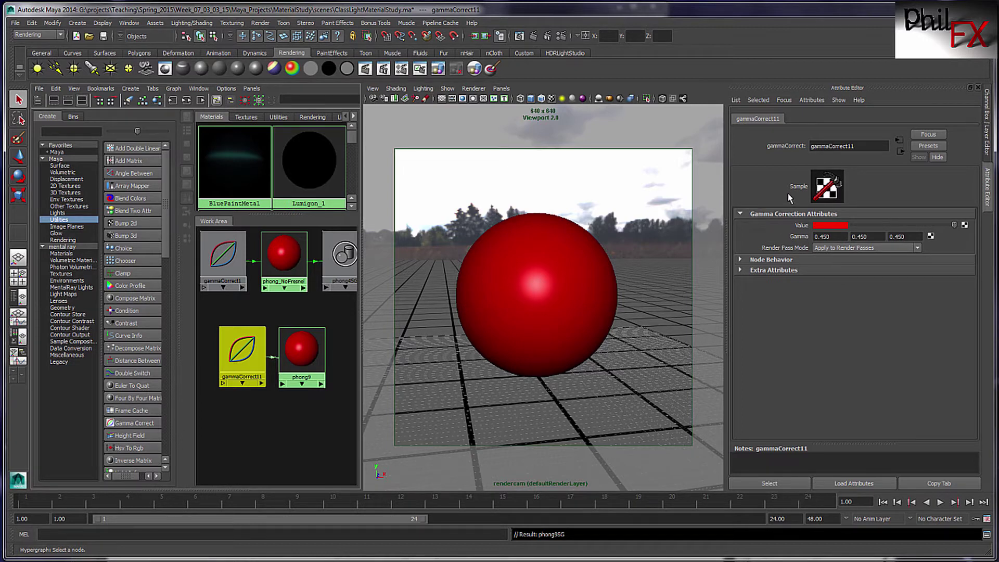
{"action": "left_click", "coordinate": [314, 347]}
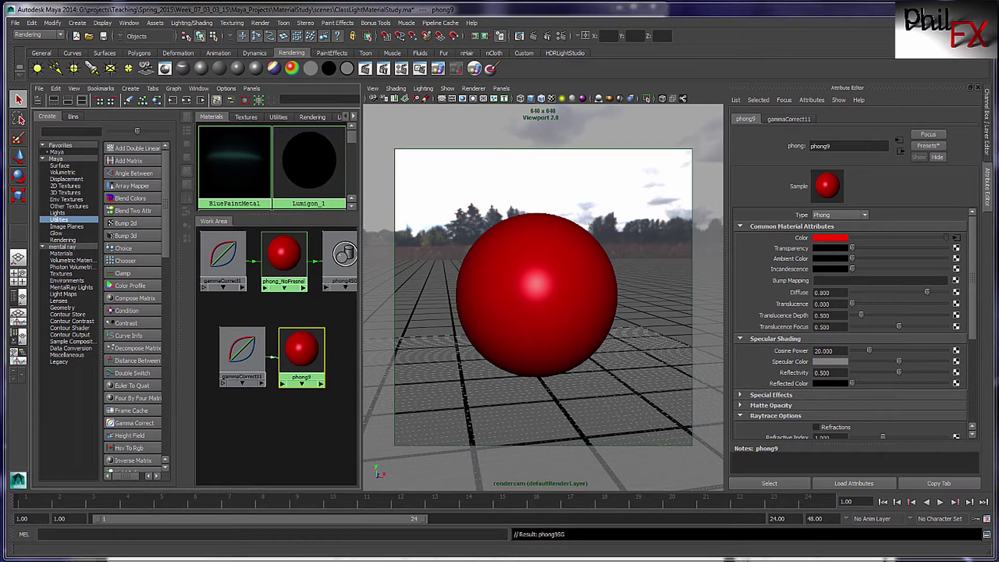
- Switch to the Disney BRDF notes, examine the smooth and rough material albedo plots in Figure 11, and return to Maya
{"action": "key", "text": "alt+Tab"}
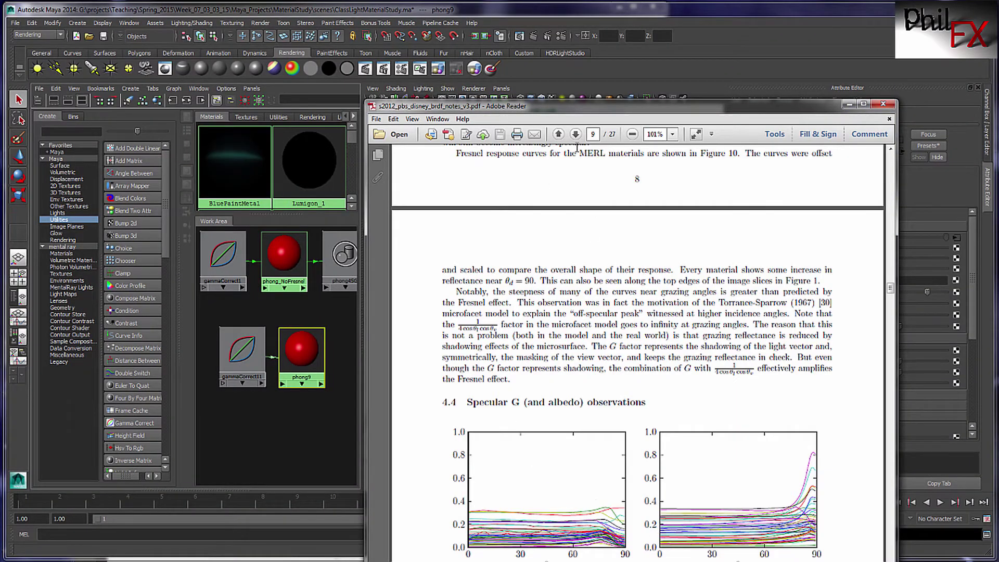
{"action": "left_click_drag", "start_coordinate": [530, 108], "coordinate": [444, 36]}
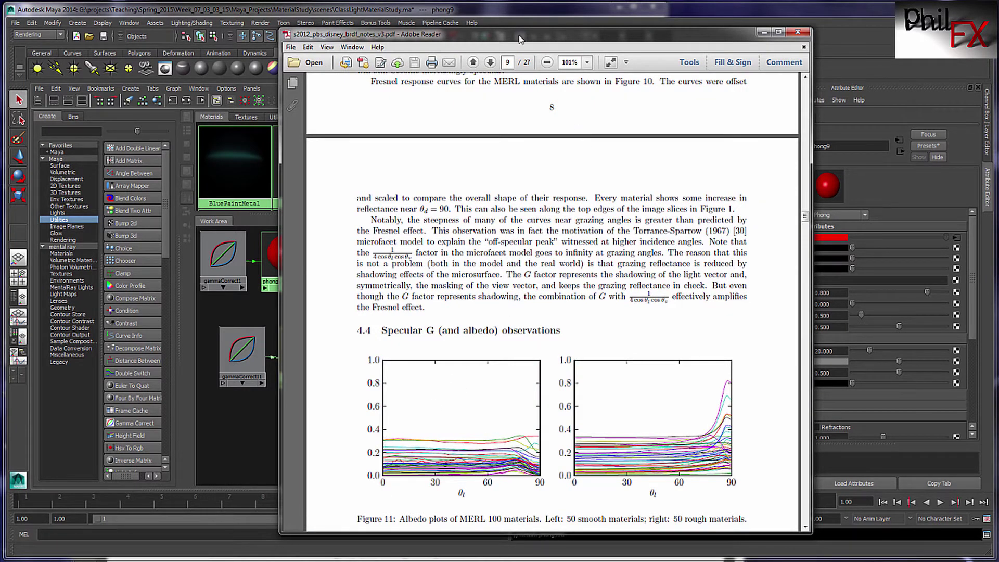
{"action": "left_click_drag", "start_coordinate": [519, 39], "coordinate": [644, 206]}
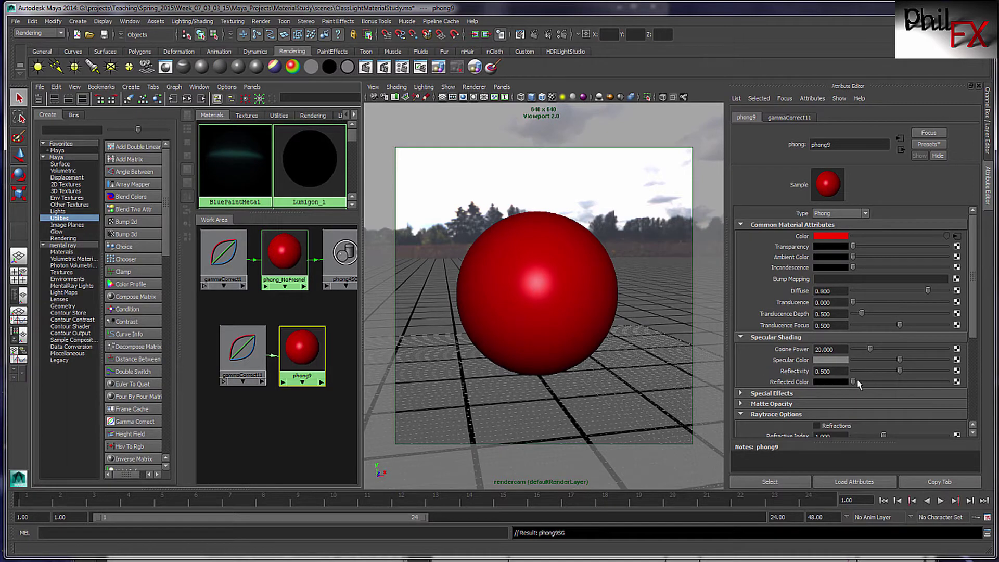
- Raise the new Phong material's Reflected Color to full white
{"action": "left_click_drag", "start_coordinate": [973, 314], "coordinate": [973, 350]}
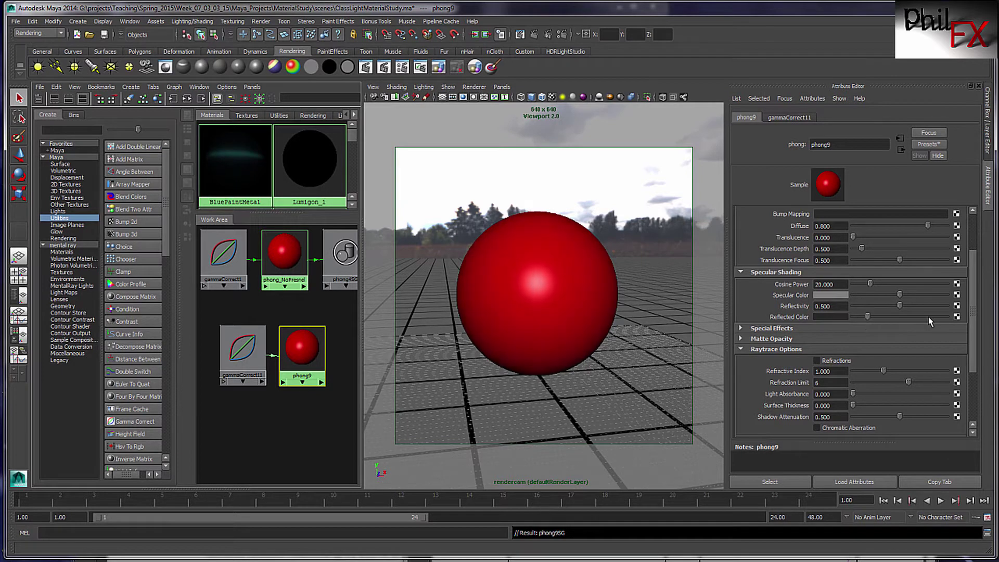
{"action": "left_click_drag", "start_coordinate": [852, 316], "coordinate": [945, 316]}
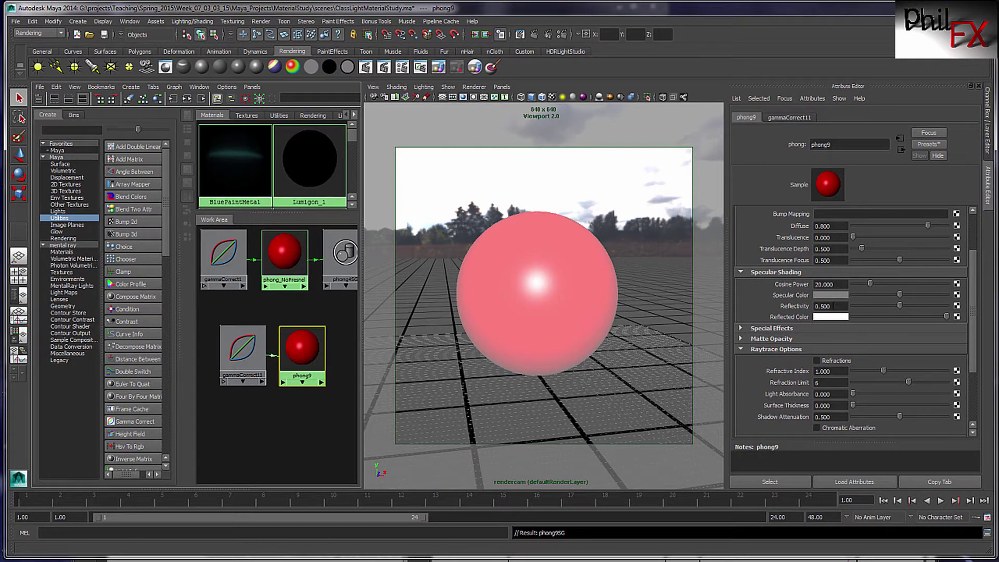
- Consult the Dielectrics cheat sheet in BasicShaders.pdf for the specular or reflection amount of dielectrics, and return to Maya
{"action": "key", "text": "alt+Tab"}
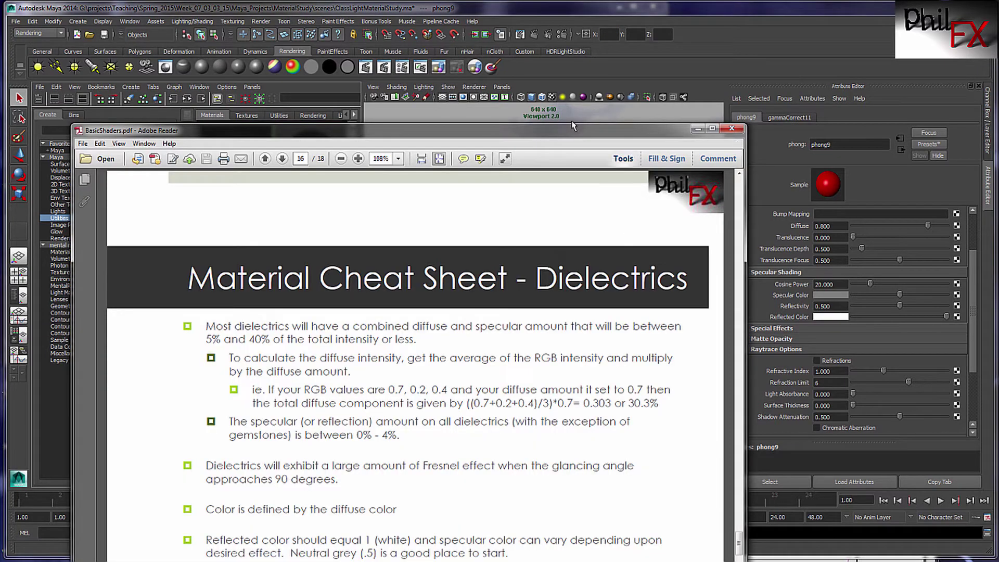
{"action": "left_click_drag", "start_coordinate": [498, 131], "coordinate": [539, 19]}
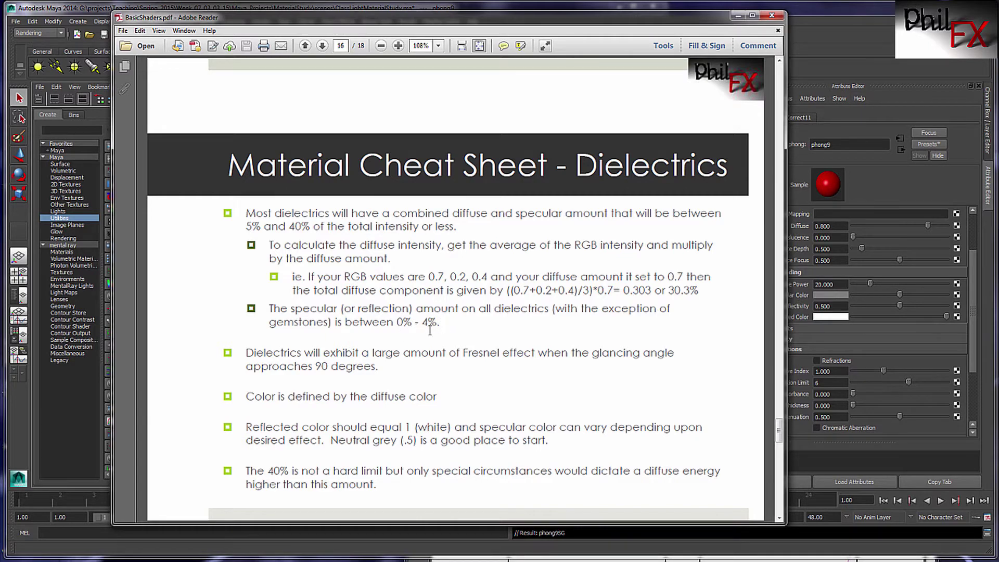
{"action": "left_click_drag", "start_coordinate": [638, 19], "coordinate": [570, 171]}
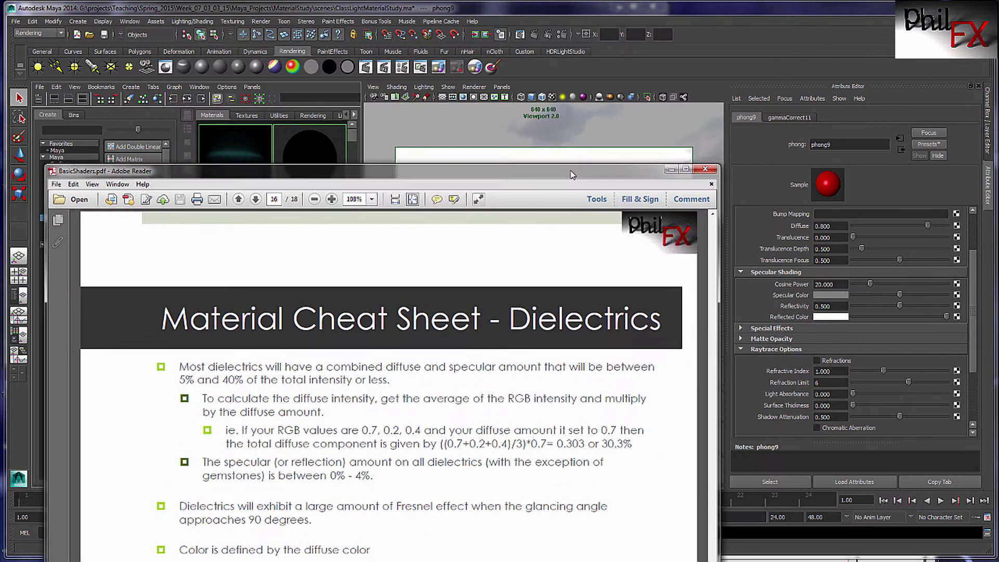
{"action": "left_click", "coordinate": [616, 8]}
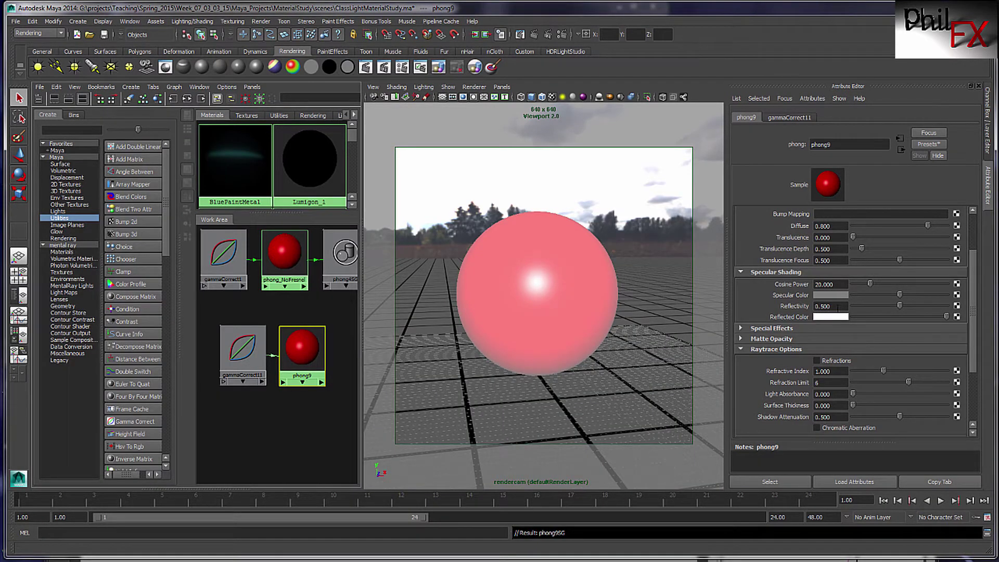
- Set the Phong material's Reflectivity to 0.03 and raise its Cosine Power slightly to 21.056
{"action": "left_click", "coordinate": [835, 305]}
{"action": "type", "text": "0.03"}
{"action": "key", "text": "Return"}
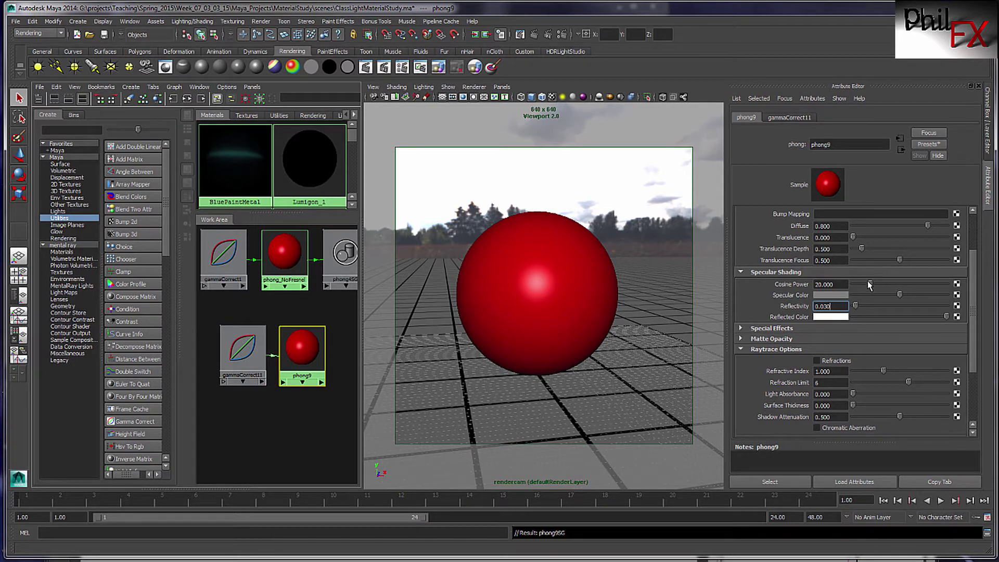
{"action": "mouse_move", "coordinate": [871, 286]}
{"action": "left_mouse_down"}
{"action": "mouse_move", "coordinate": [864, 287]}
{"action": "mouse_move", "coordinate": [908, 286]}
{"action": "mouse_move", "coordinate": [863, 287]}
{"action": "mouse_move", "coordinate": [890, 285]}
{"action": "mouse_move", "coordinate": [872, 285]}
{"action": "left_mouse_up"}
{"action": "left_click_drag", "start_coordinate": [972, 339], "coordinate": [973, 301]}
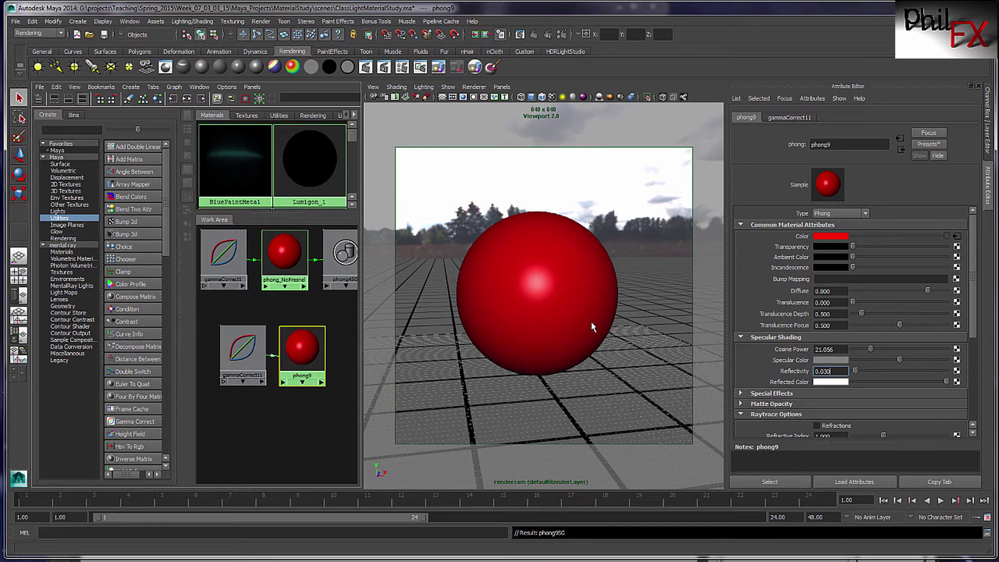
- Review the mental ray render settings for indirect lighting, common output and sampling quality, and close them unchanged
{"action": "left_click", "coordinate": [564, 35]}
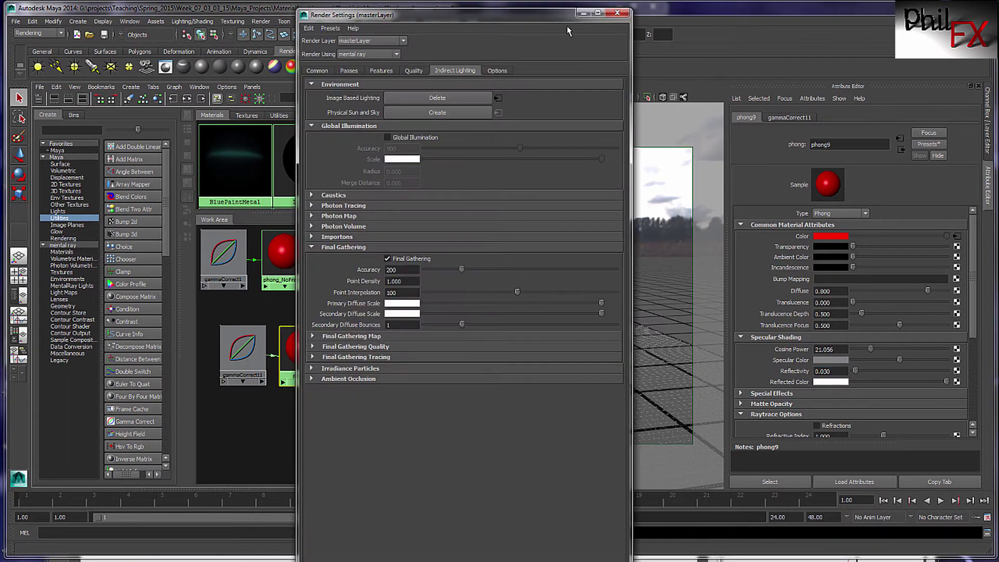
{"action": "left_click", "coordinate": [317, 71]}
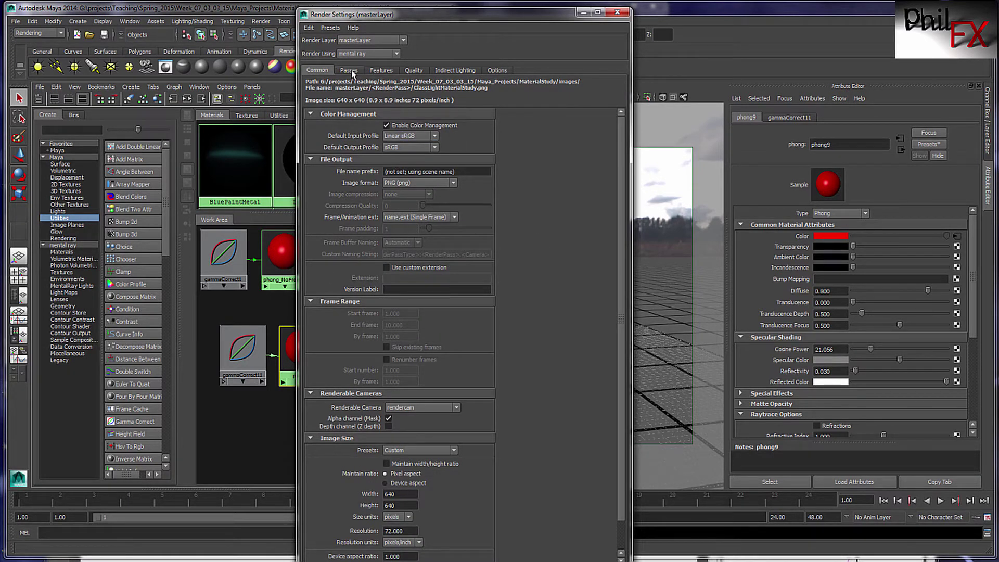
{"action": "left_click", "coordinate": [414, 70]}
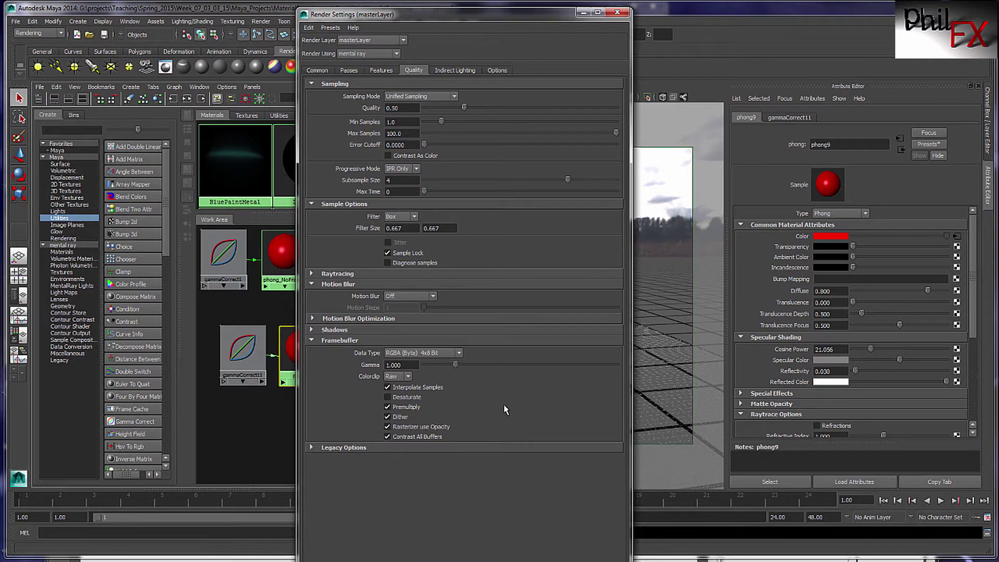
{"action": "left_click", "coordinate": [312, 274]}
{"action": "left_click", "coordinate": [311, 274]}
{"action": "left_click_drag", "start_coordinate": [479, 19], "coordinate": [514, 13]}
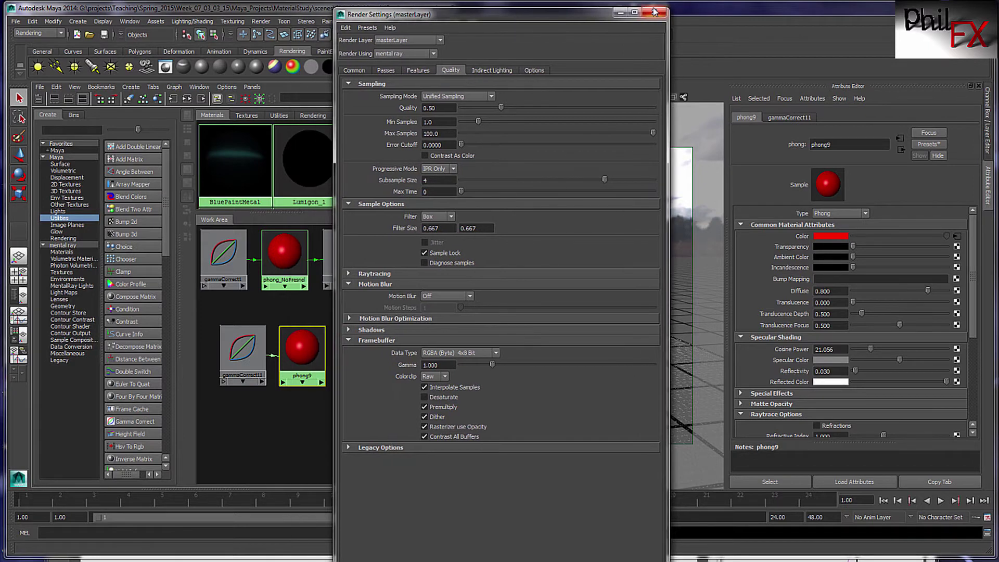
{"action": "left_click", "coordinate": [652, 12]}
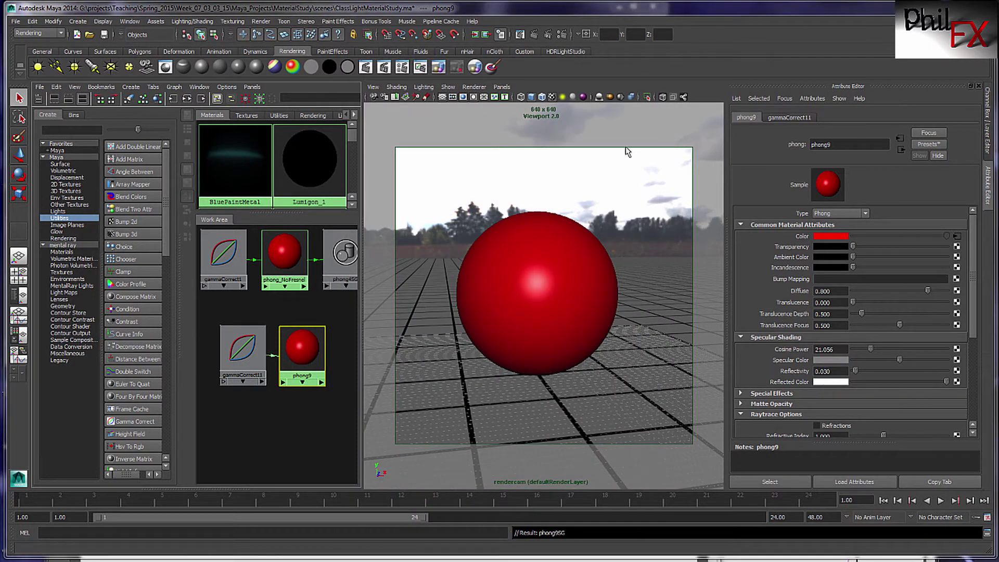
- Open the Render View and render the scene from the rendercam camera
{"action": "left_click_drag", "start_coordinate": [998, 24], "coordinate": [582, 12]}
{"action": "left_click_drag", "start_coordinate": [733, 325], "coordinate": [481, 312]}
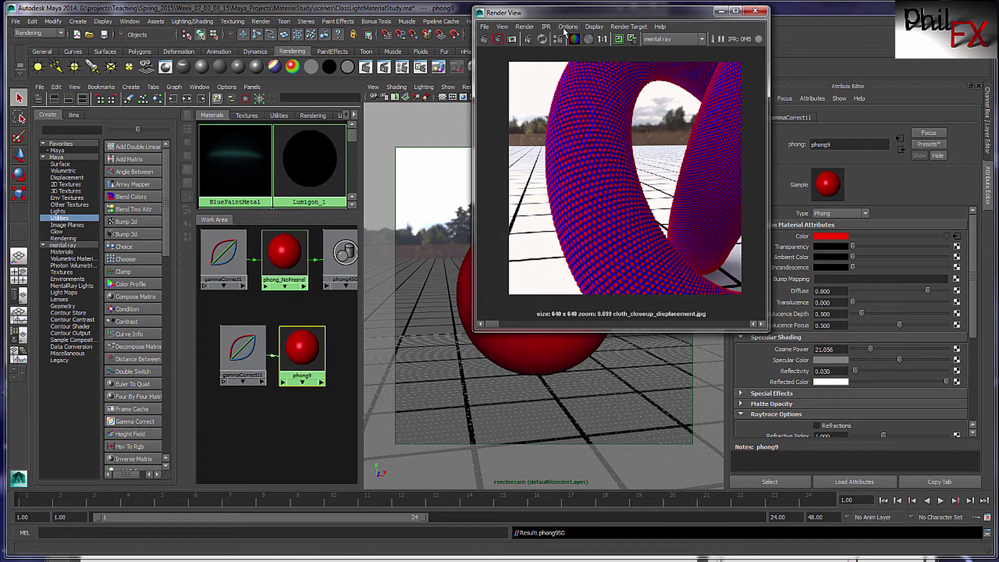
{"action": "left_click", "coordinate": [523, 26]}
{"action": "mouse_move", "coordinate": [549, 88]}
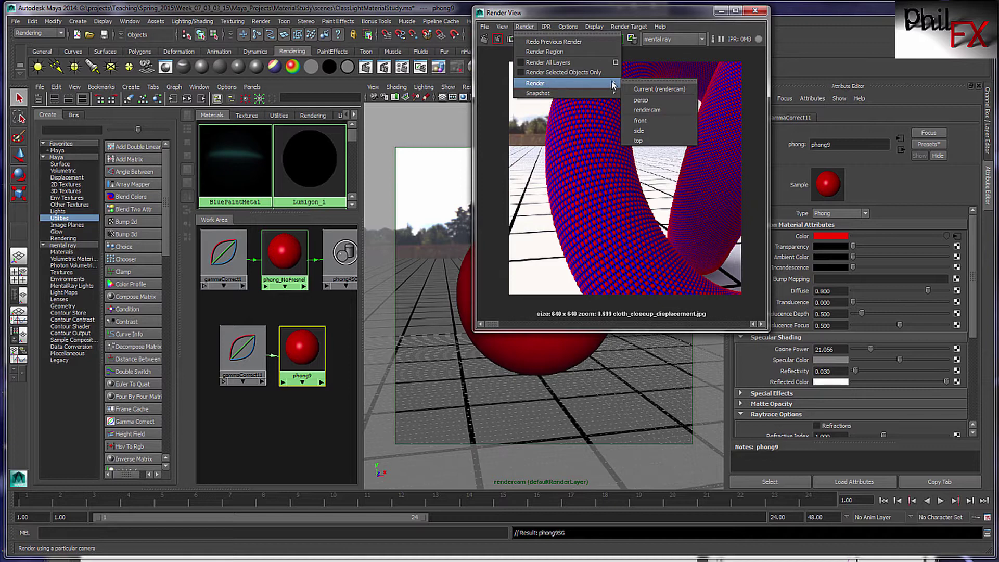
{"action": "left_click", "coordinate": [647, 109]}
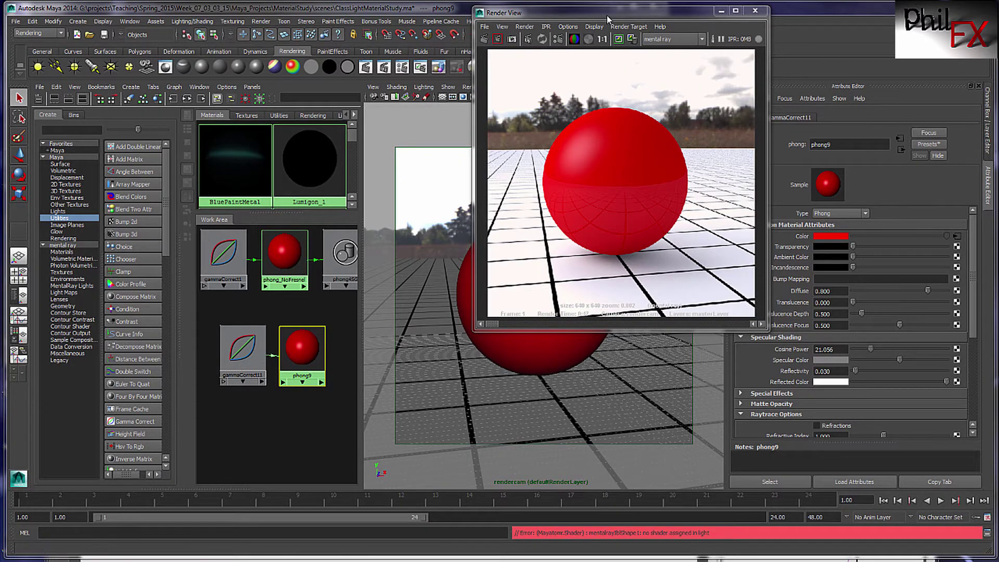
- Compare the new sphere render with the stored render of the red 10cm shader ball
{"action": "left_click_drag", "start_coordinate": [607, 14], "coordinate": [532, 36]}
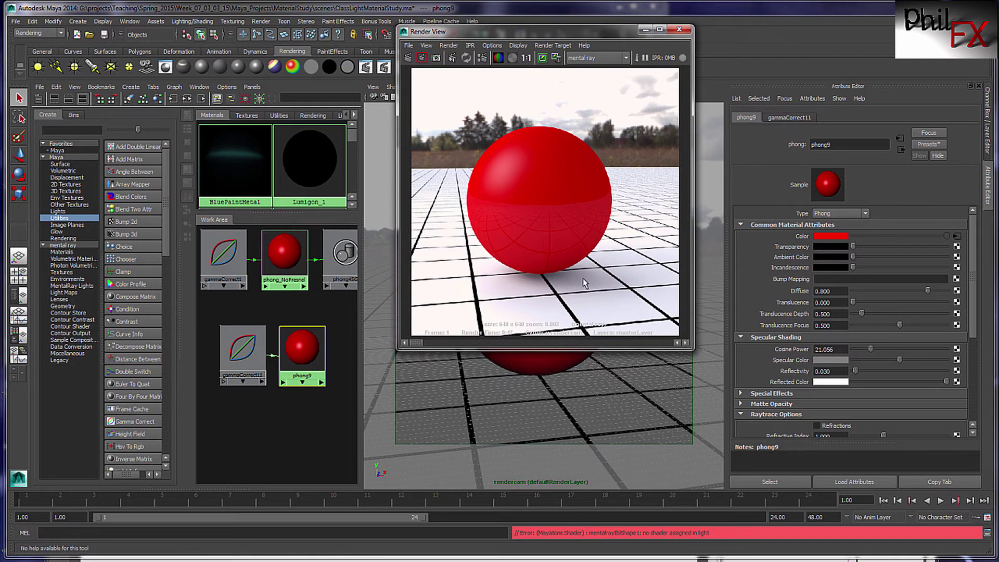
{"action": "left_click_drag", "start_coordinate": [422, 343], "coordinate": [674, 344]}
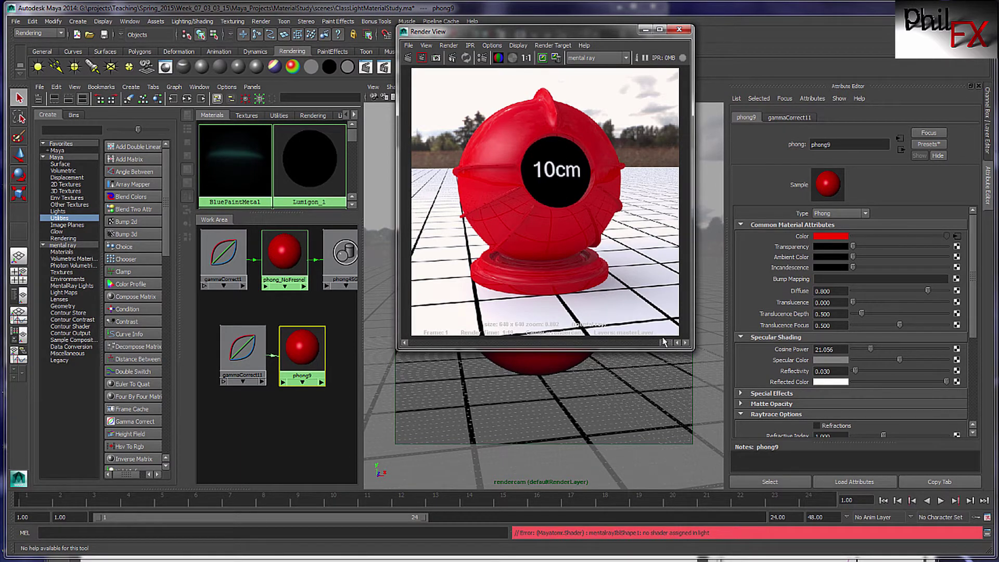
{"action": "left_click_drag", "start_coordinate": [663, 340], "coordinate": [450, 328]}
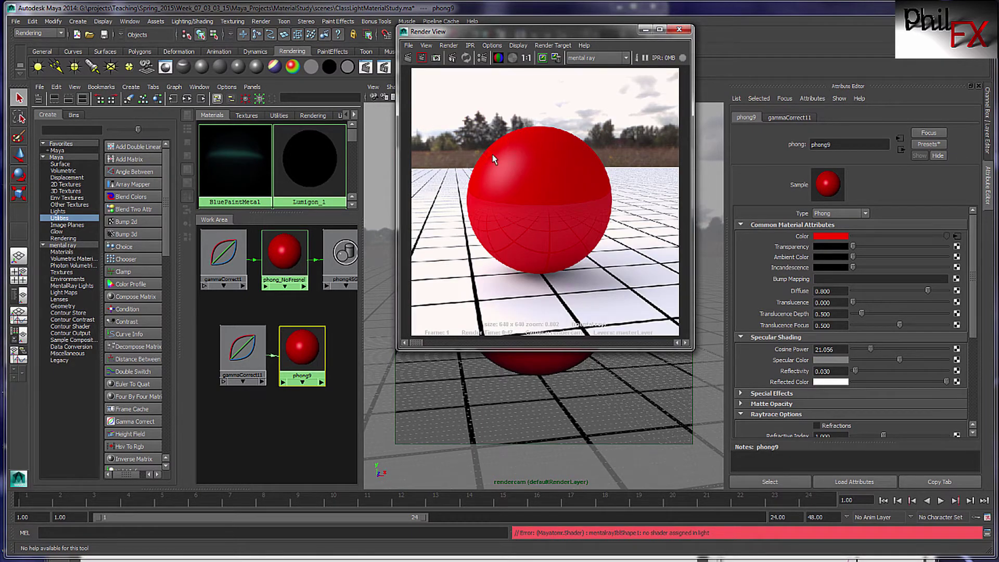
- Examine the rendered sphere up close, checking its highlight, outer edges and the grid reflections on its lower half
{"action": "scroll", "coordinate": [489, 192], "scroll_direction": "up", "scroll_amount": 4}
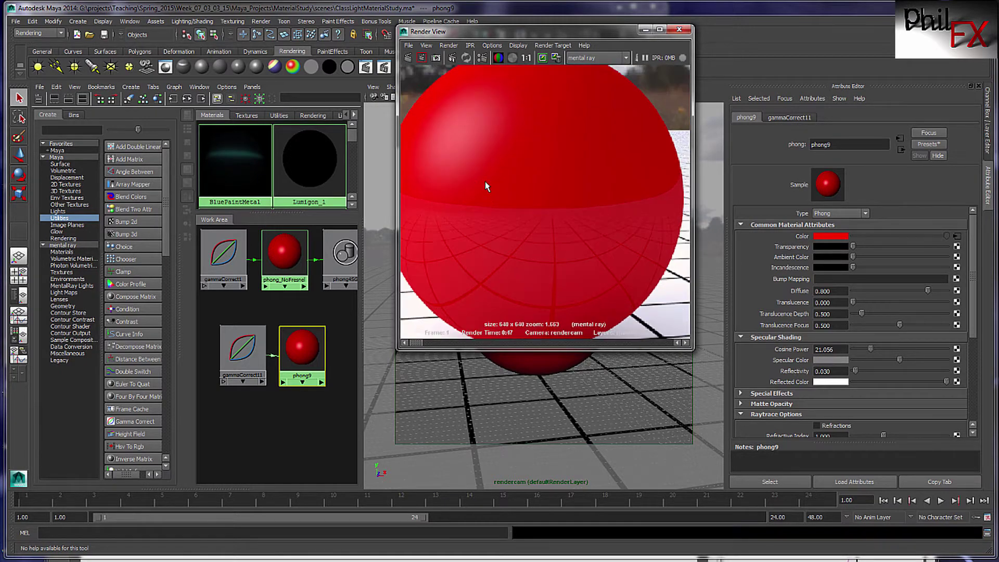
{"action": "middle_click_drag", "start_coordinate": [488, 168], "coordinate": [554, 188], "text": "alt"}
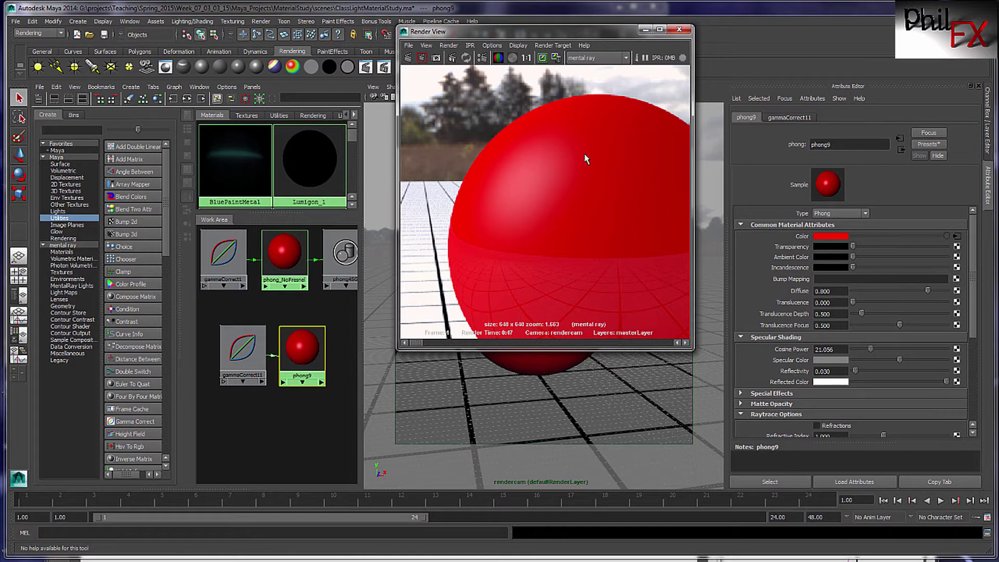
{"action": "middle_click_drag", "start_coordinate": [591, 202], "coordinate": [479, 136], "text": "alt"}
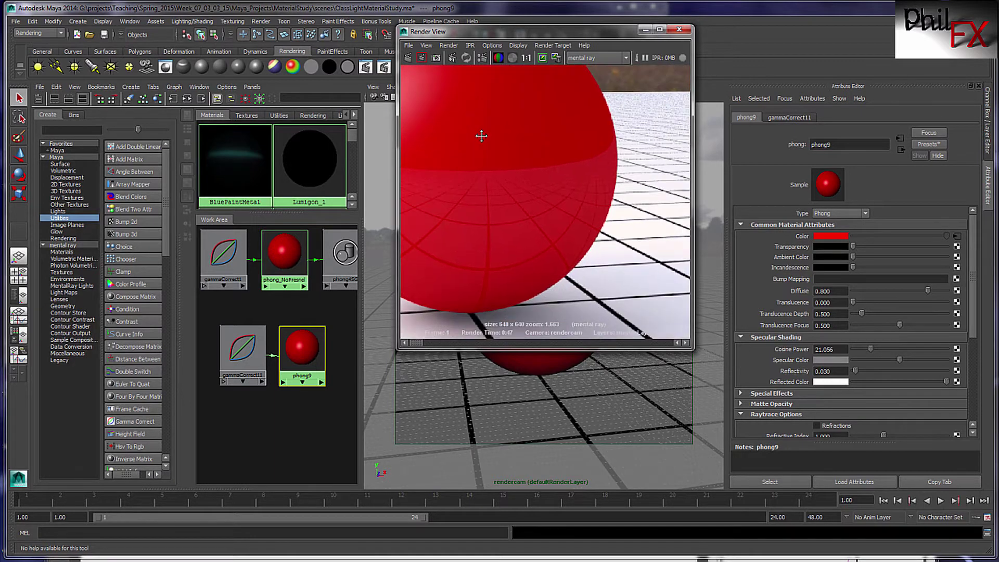
{"action": "middle_click_drag", "start_coordinate": [489, 223], "coordinate": [576, 207], "text": "alt"}
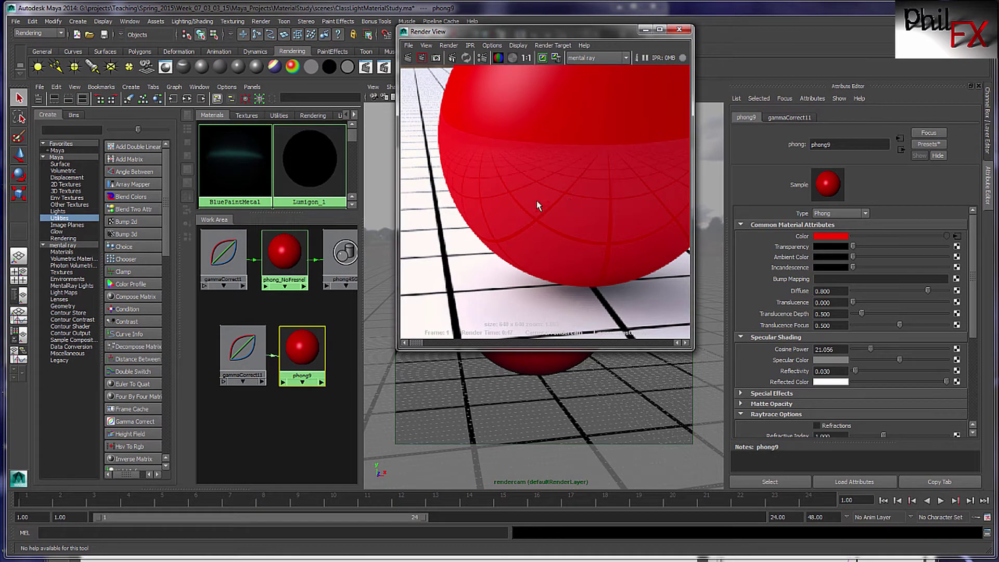
{"action": "scroll", "coordinate": [565, 208], "scroll_direction": "up", "scroll_amount": 4}
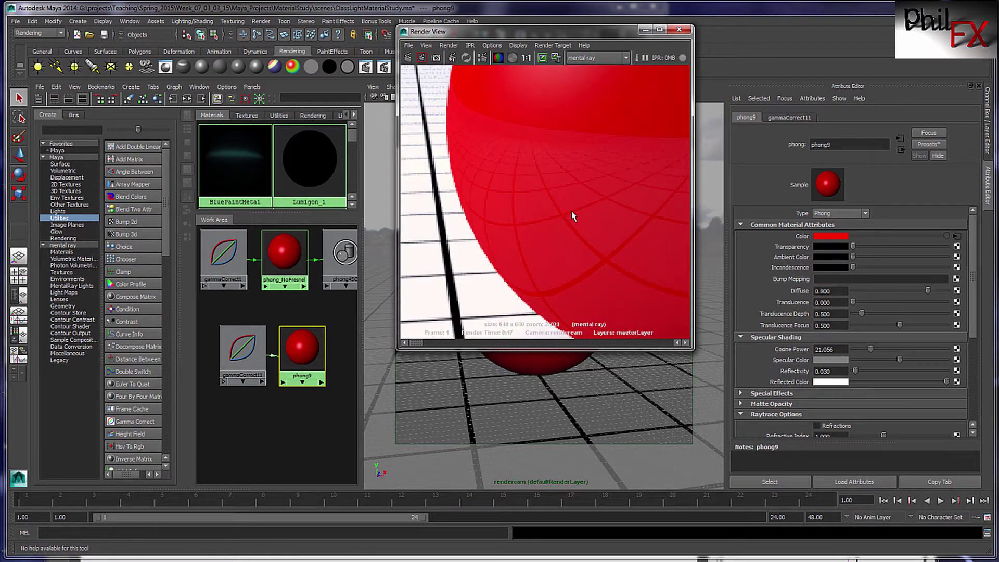
{"action": "middle_click_drag", "start_coordinate": [592, 228], "coordinate": [584, 183], "text": "alt"}
{"action": "scroll", "coordinate": [585, 173], "scroll_direction": "down", "scroll_amount": 2}
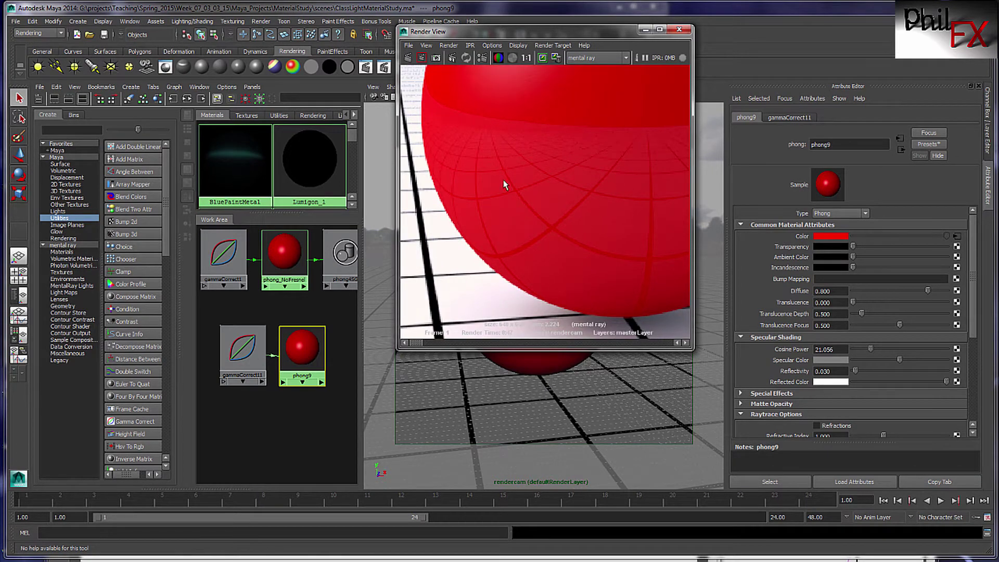
- Inspect the sphere render's lower grid reflections, top edge and highlight at different magnifications, and move the render window out of the way
{"action": "scroll", "coordinate": [582, 215], "scroll_direction": "up", "scroll_amount": 2}
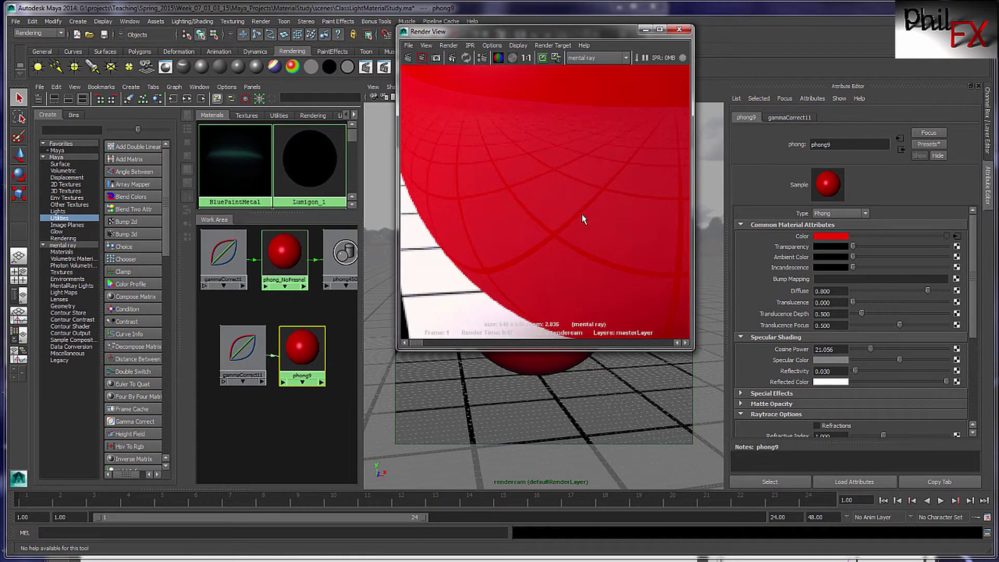
{"action": "scroll", "coordinate": [581, 215], "scroll_direction": "down", "scroll_amount": 3}
{"action": "scroll", "coordinate": [583, 220], "scroll_direction": "down", "scroll_amount": 4}
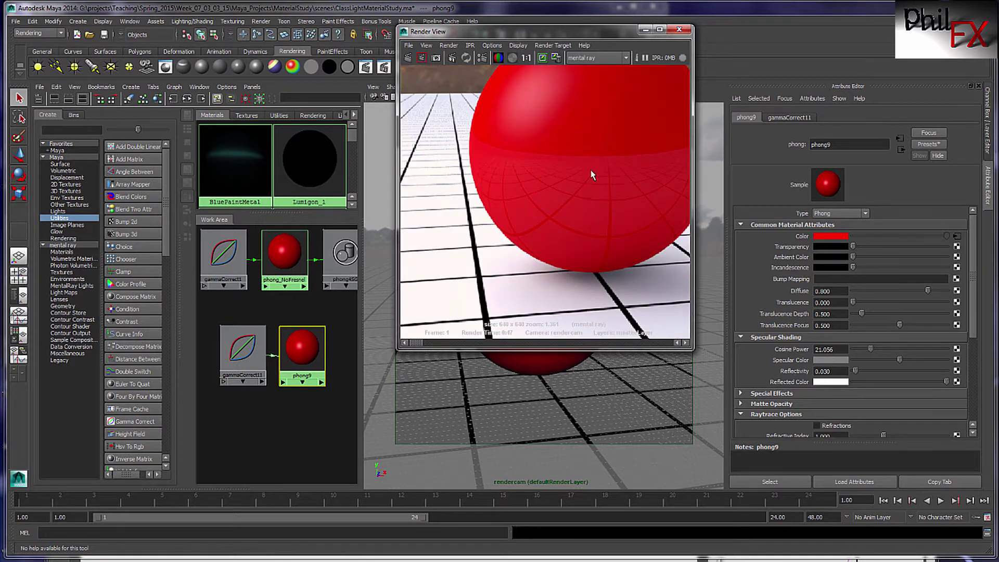
{"action": "middle_click_drag", "start_coordinate": [598, 174], "coordinate": [565, 235], "text": "alt"}
{"action": "scroll", "coordinate": [581, 218], "scroll_direction": "up", "scroll_amount": 5}
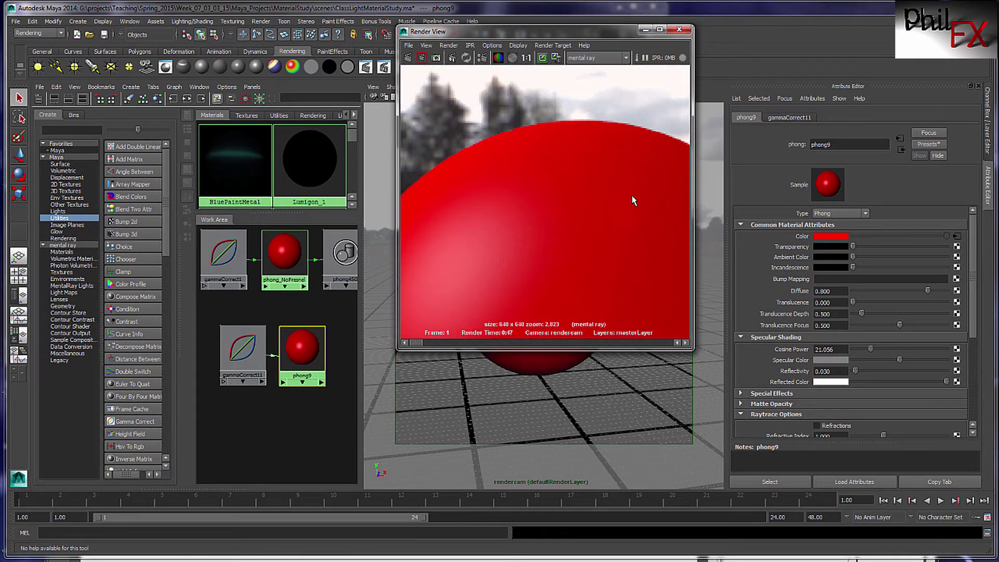
{"action": "scroll", "coordinate": [574, 225], "scroll_direction": "down", "scroll_amount": 5}
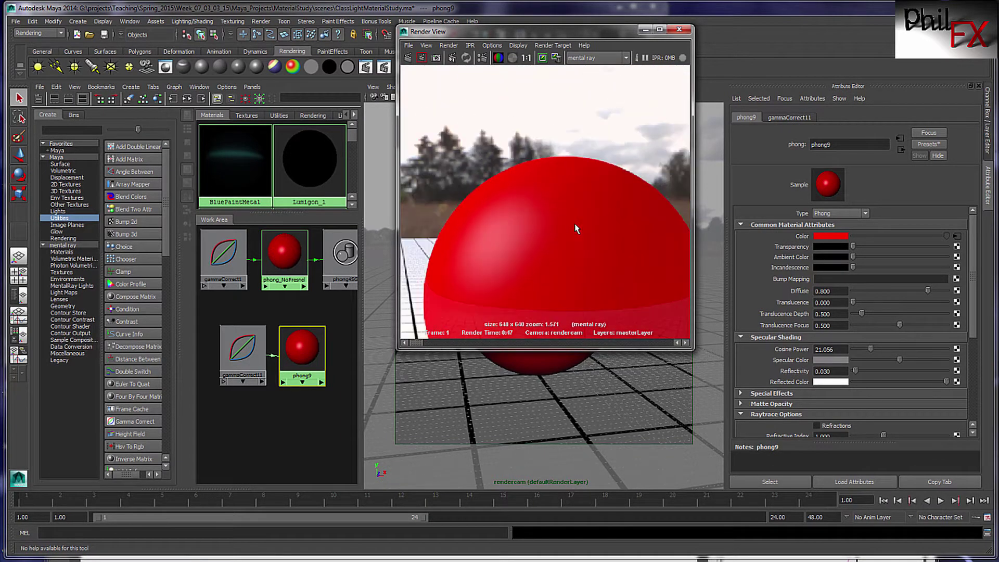
{"action": "middle_click_drag", "start_coordinate": [566, 252], "coordinate": [558, 164], "text": "alt"}
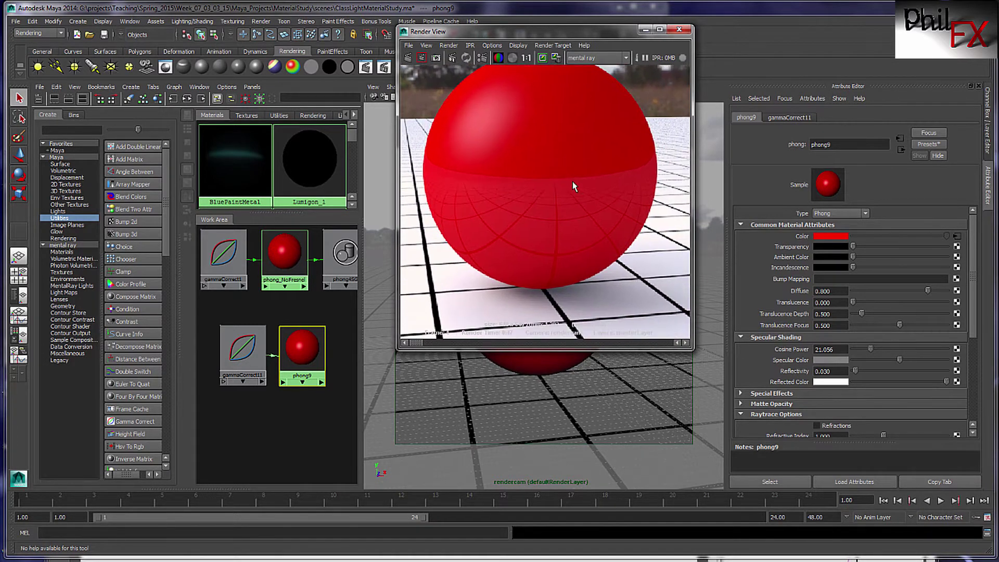
{"action": "scroll", "coordinate": [563, 184], "scroll_direction": "down", "scroll_amount": 4}
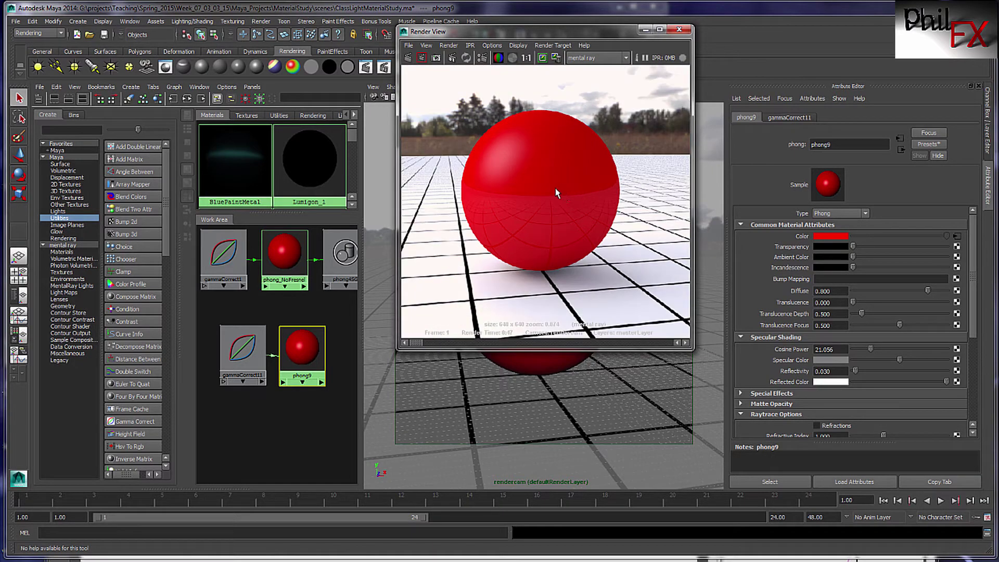
{"action": "middle_click_drag", "start_coordinate": [552, 202], "coordinate": [549, 180], "text": "alt"}
{"action": "scroll", "coordinate": [562, 191], "scroll_direction": "down", "scroll_amount": 3}
{"action": "scroll", "coordinate": [561, 190], "scroll_direction": "up", "scroll_amount": 1}
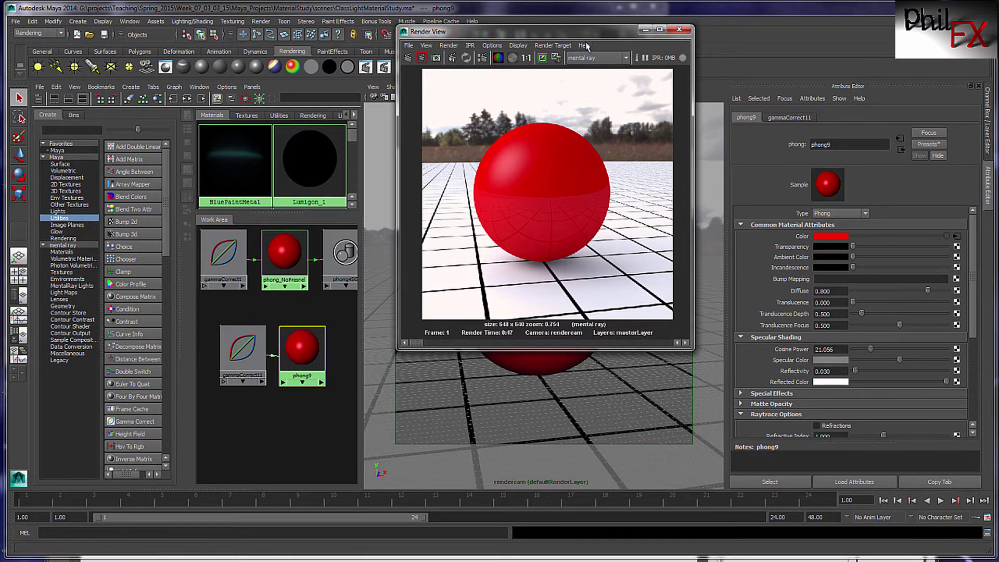
{"action": "left_click_drag", "start_coordinate": [608, 36], "coordinate": [998, 158]}
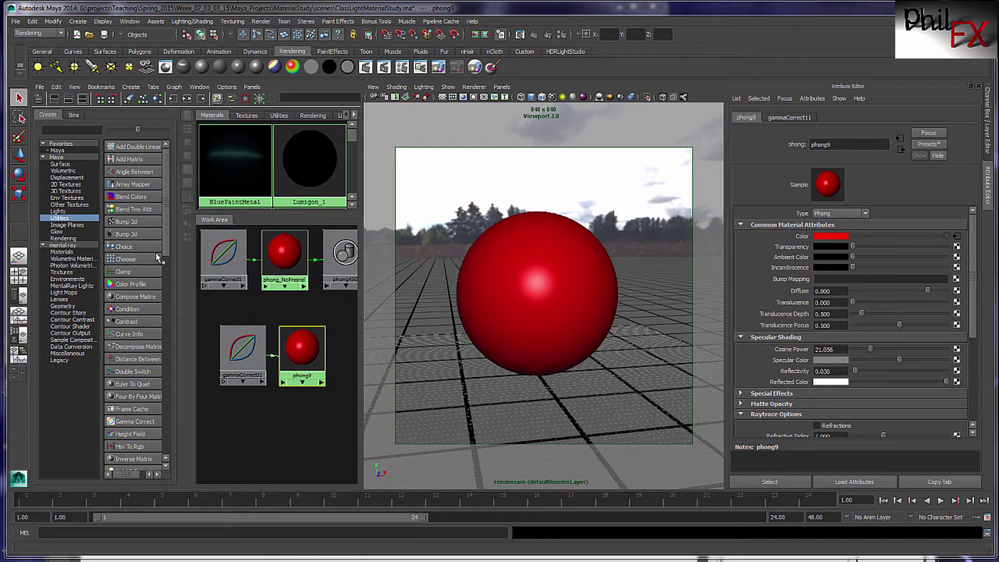
- Create a 2D File texture and arrange it and its placement node below the phong9 network
{"action": "left_click", "coordinate": [57, 157]}
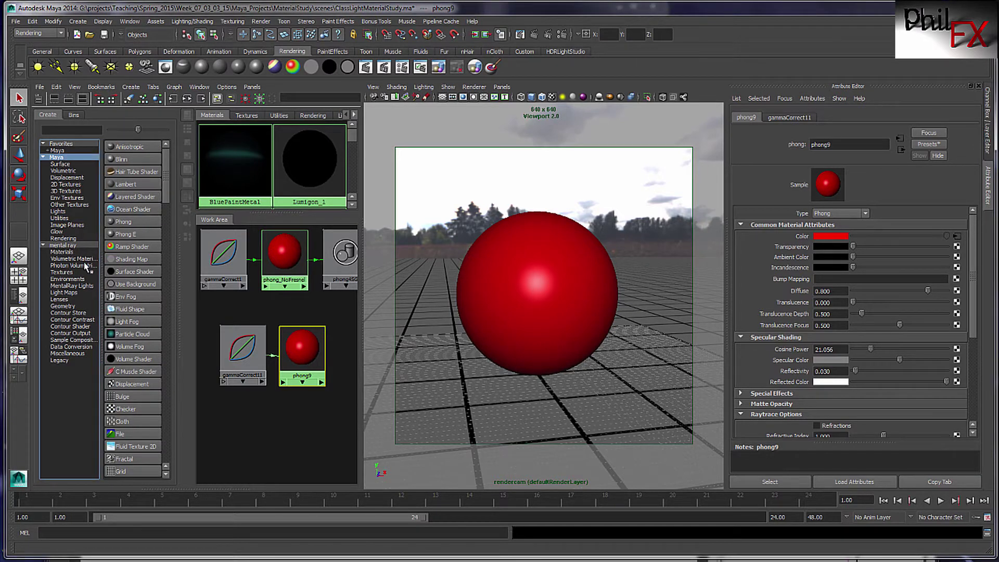
{"action": "left_click", "coordinate": [66, 184]}
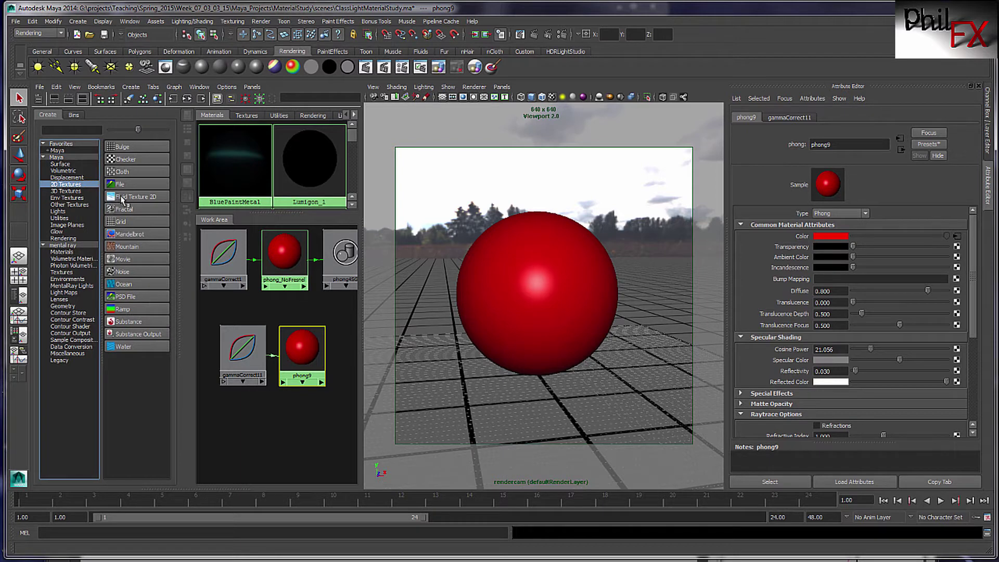
{"action": "left_click", "coordinate": [116, 183]}
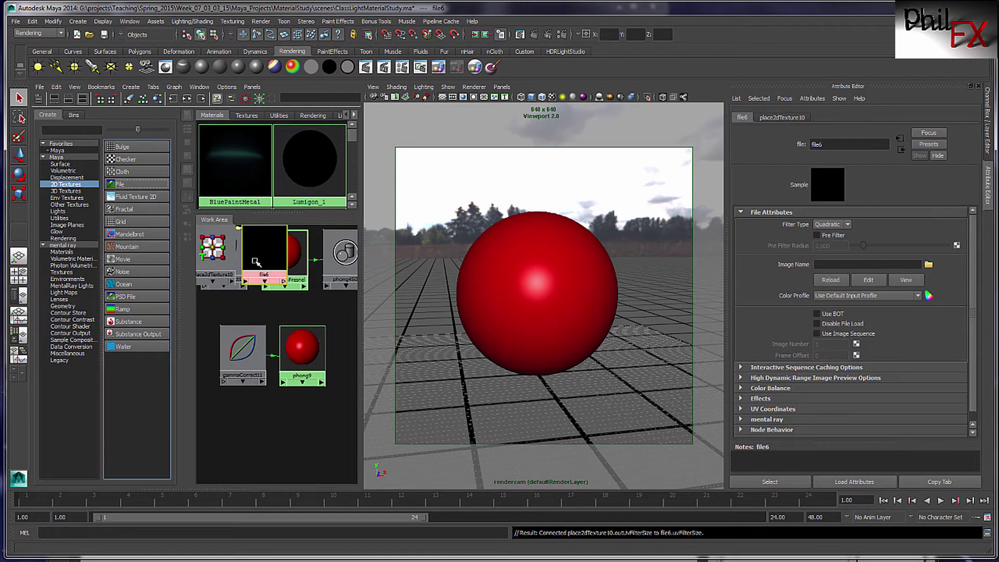
{"action": "left_click_drag", "start_coordinate": [214, 263], "coordinate": [213, 416]}
{"action": "left_click_drag", "start_coordinate": [264, 255], "coordinate": [263, 432]}
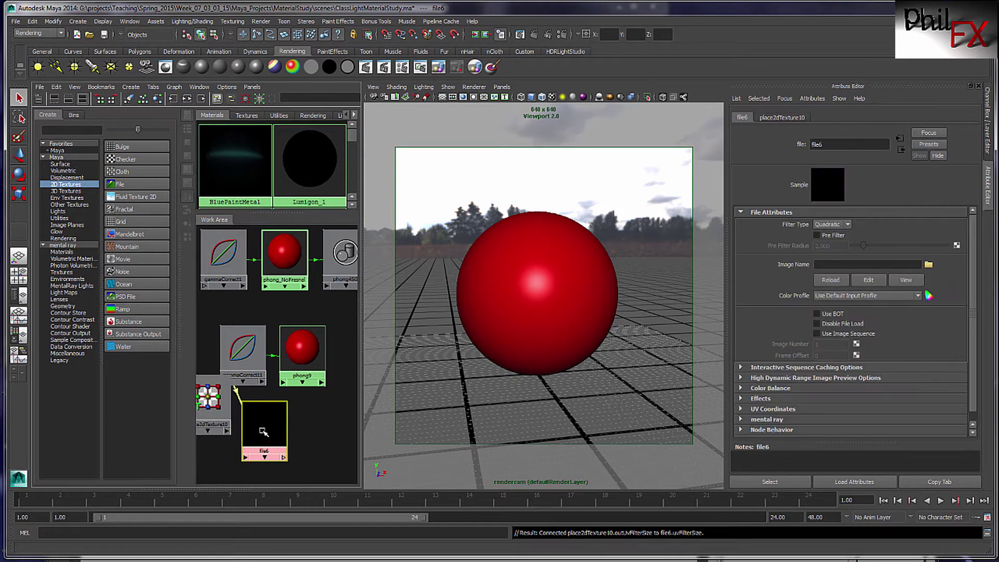
- Load MetalBare0196_2_S.jpg from sourceimages into the file texture, looking over the CGTextures categories in the web browser before confirming
{"action": "left_click", "coordinate": [928, 264]}
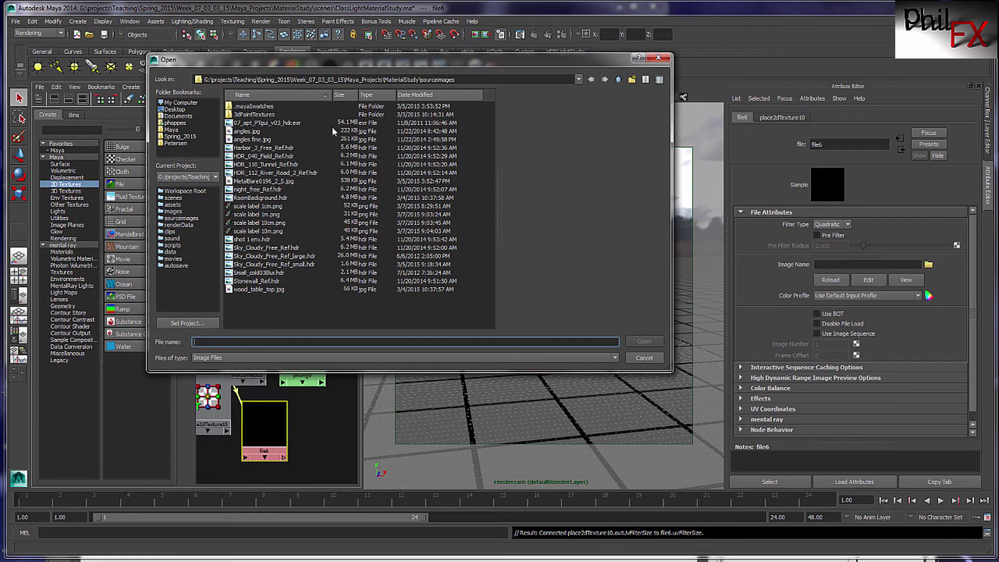
{"action": "left_click", "coordinate": [261, 182]}
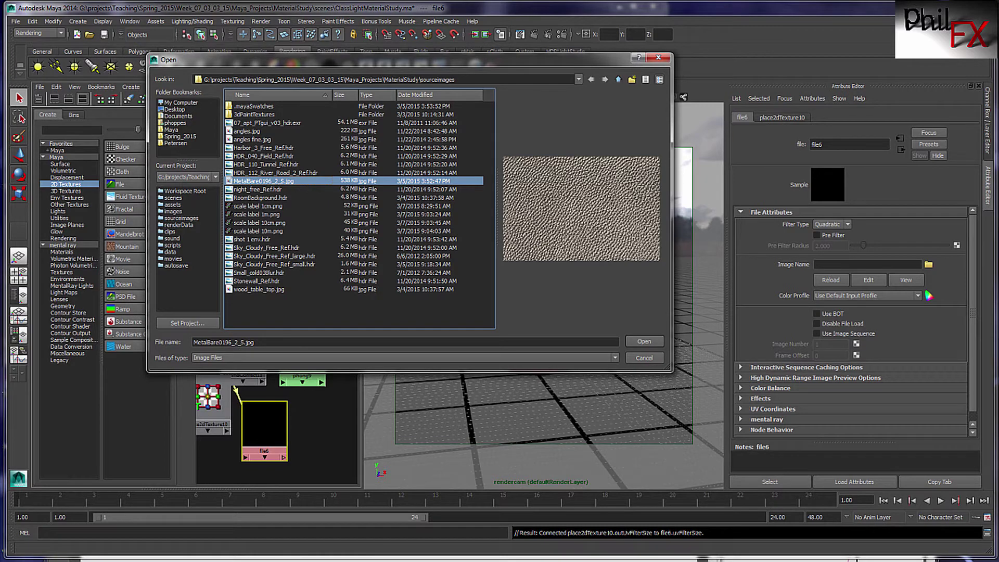
{"action": "left_click_drag", "start_coordinate": [998, 62], "coordinate": [485, 50]}
{"action": "left_click", "coordinate": [531, 66]}
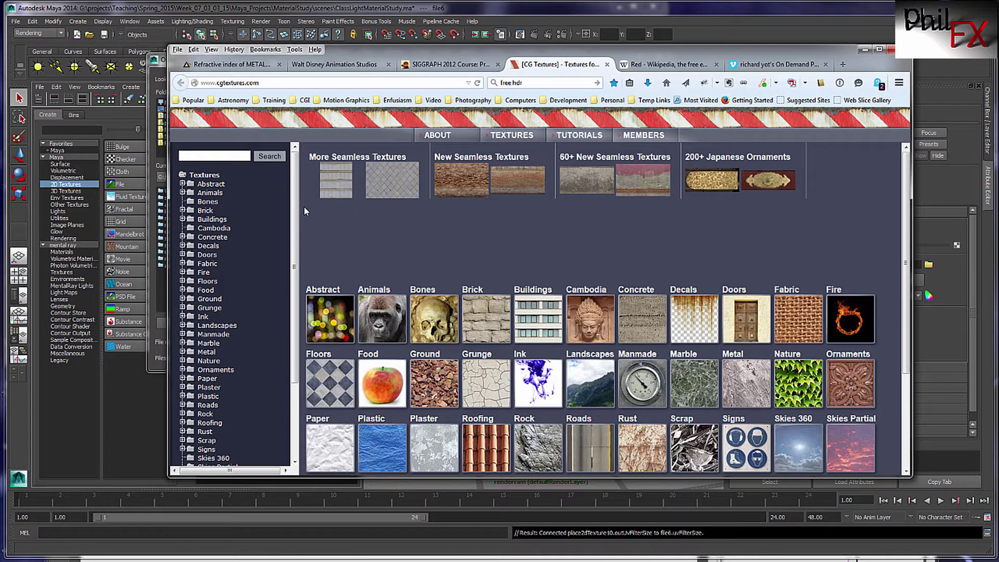
{"action": "scroll", "coordinate": [295, 232], "scroll_direction": "down", "scroll_amount": 3}
{"action": "mouse_move", "coordinate": [294, 227]}
{"action": "left_mouse_down"}
{"action": "mouse_move", "coordinate": [294, 297]}
{"action": "mouse_move", "coordinate": [284, 219]}
{"action": "left_mouse_up"}
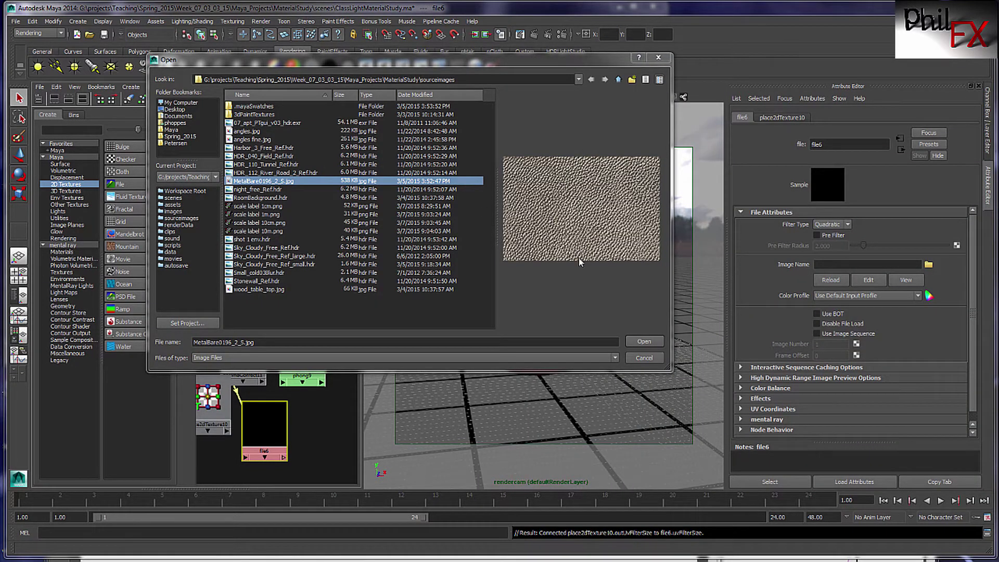
{"action": "left_click", "coordinate": [644, 342]}
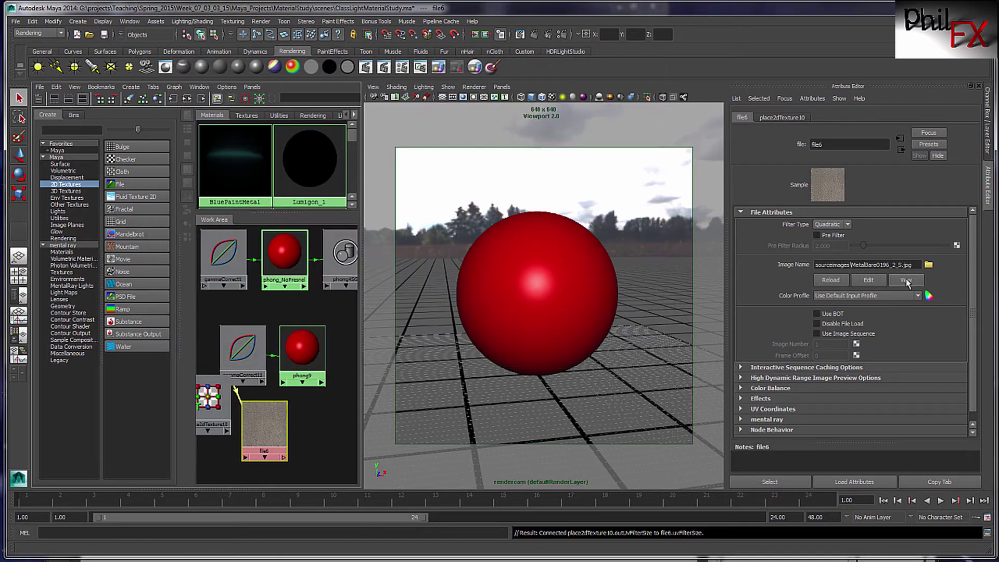
- Connect the file texture to phong9's bump mapping and place the new bump node beside the file texture
{"action": "left_click", "coordinate": [291, 346]}
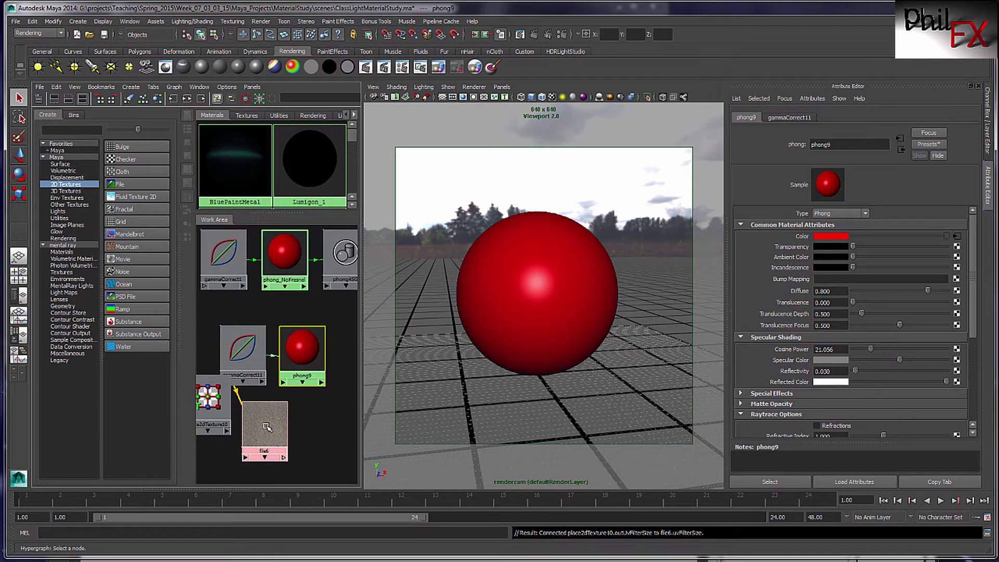
{"action": "middle_click_drag", "start_coordinate": [265, 427], "coordinate": [788, 282]}
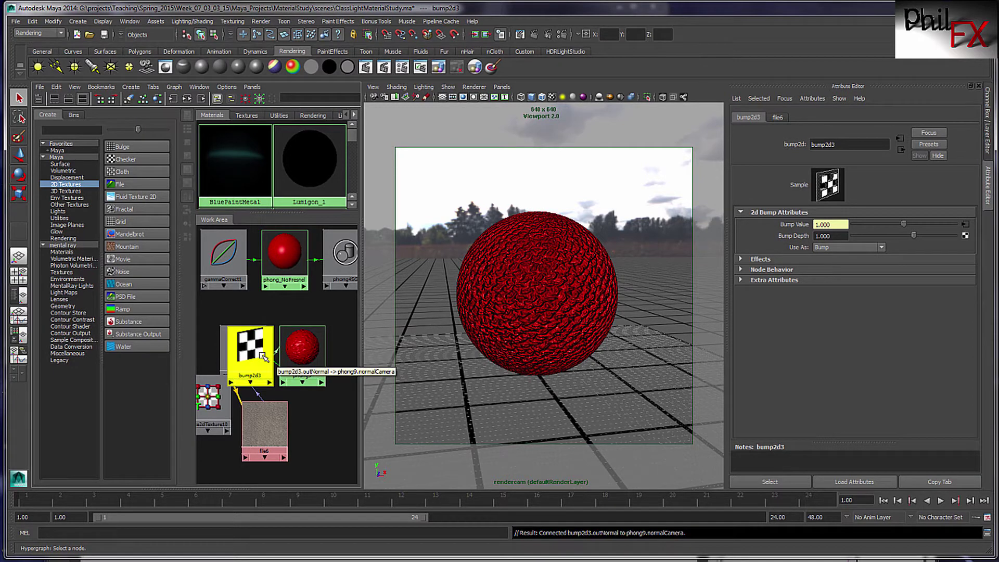
{"action": "left_click_drag", "start_coordinate": [257, 357], "coordinate": [323, 439]}
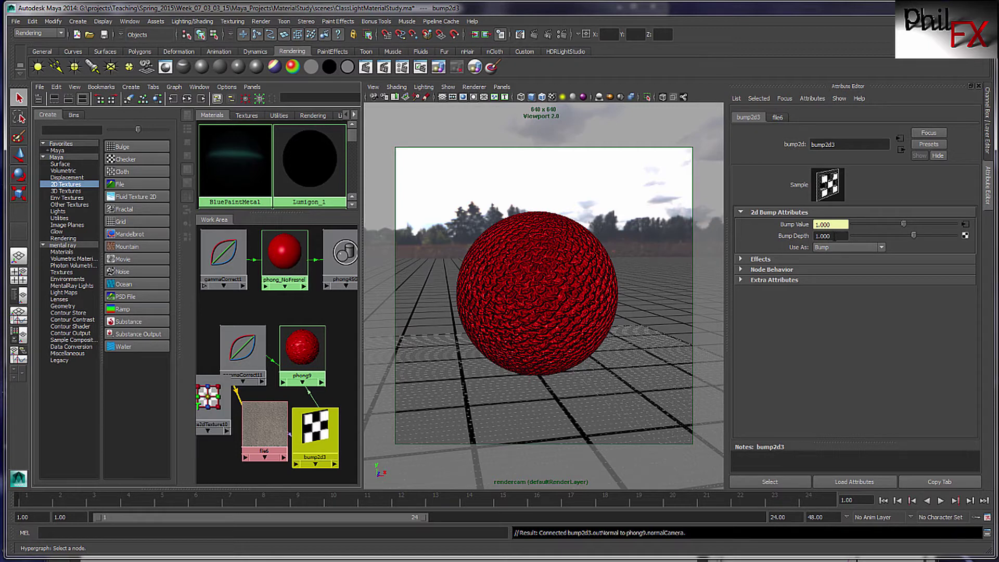
- Reduce the bump depth to 0.2 and then to 0.02
{"action": "left_click_drag", "start_coordinate": [834, 236], "coordinate": [810, 239]}
{"action": "type", "text": ".2"}
{"action": "key", "text": "Return"}
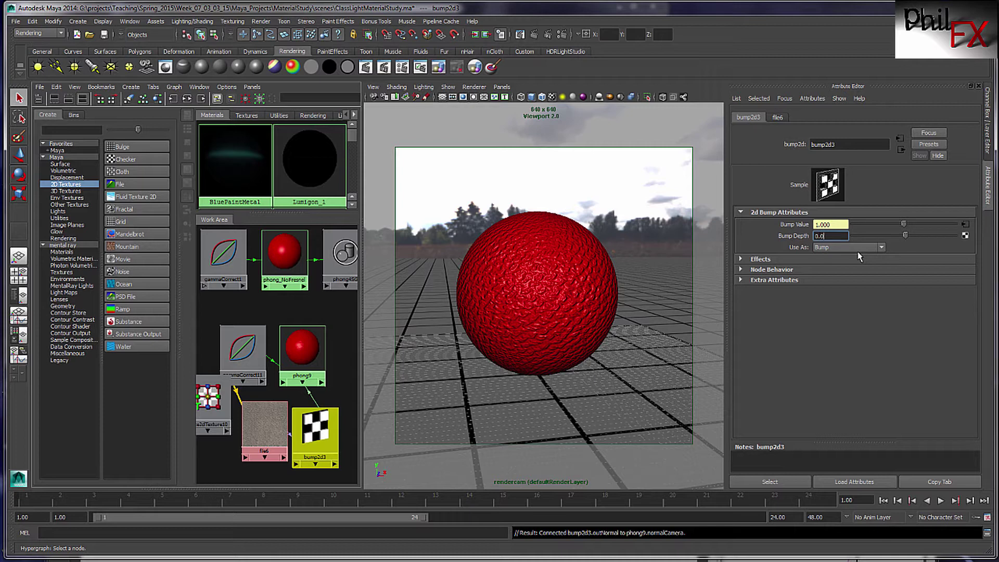
{"action": "key", "text": "Return"}
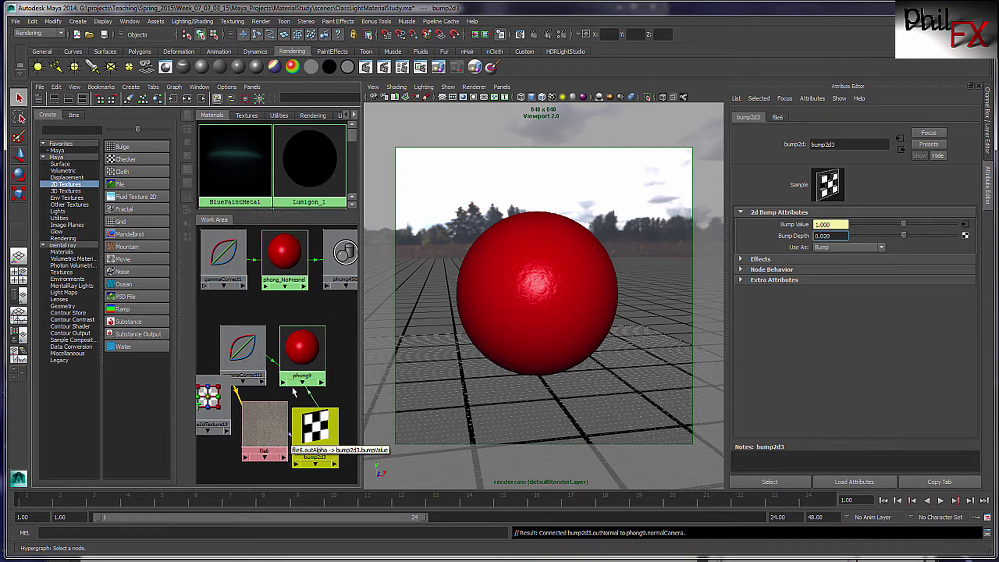
- Rearrange the phong9 network so its gamma, material, file, bump and texture placement nodes no longer overlap
{"action": "left_click", "coordinate": [314, 413]}
{"action": "key", "text": "a"}
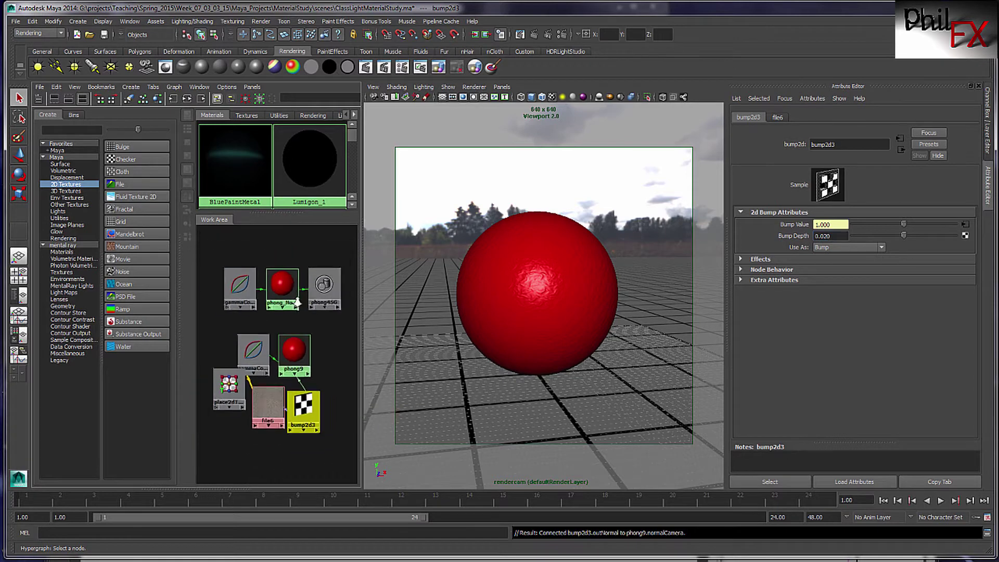
{"action": "left_click_drag", "start_coordinate": [233, 391], "coordinate": [256, 402]}
{"action": "left_click_drag", "start_coordinate": [298, 375], "coordinate": [331, 371]}
{"action": "left_click_drag", "start_coordinate": [260, 353], "coordinate": [285, 355]}
{"action": "mouse_move", "coordinate": [257, 403]}
{"action": "left_mouse_down"}
{"action": "mouse_move", "coordinate": [270, 405]}
{"action": "mouse_move", "coordinate": [240, 411]}
{"action": "left_mouse_up"}
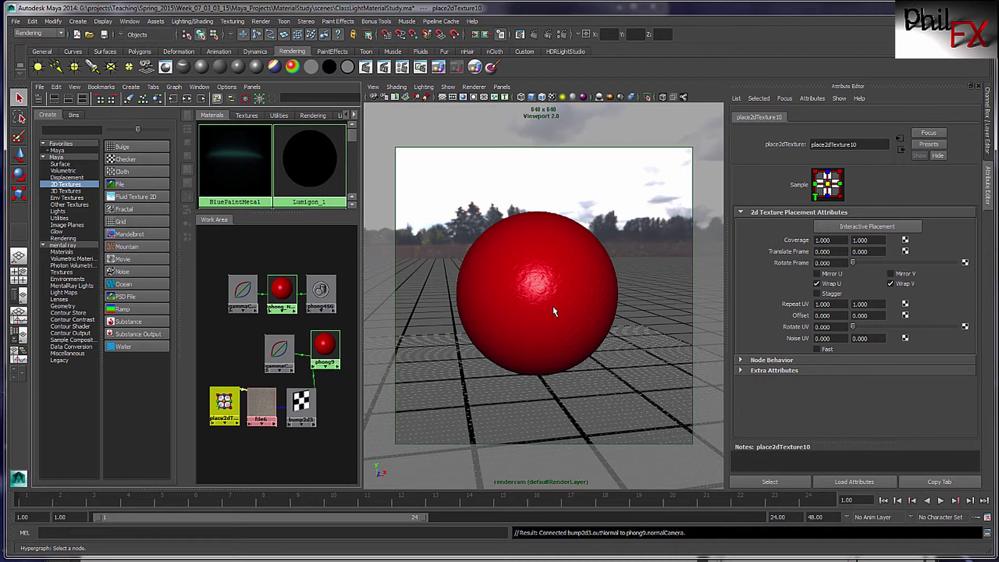
- Set the bump texture's Repeat UV to 5 in both U and V on its placement node
{"action": "scroll", "coordinate": [553, 311], "scroll_direction": "up", "scroll_amount": 5}
{"action": "scroll", "coordinate": [553, 311], "scroll_direction": "down", "scroll_amount": 3}
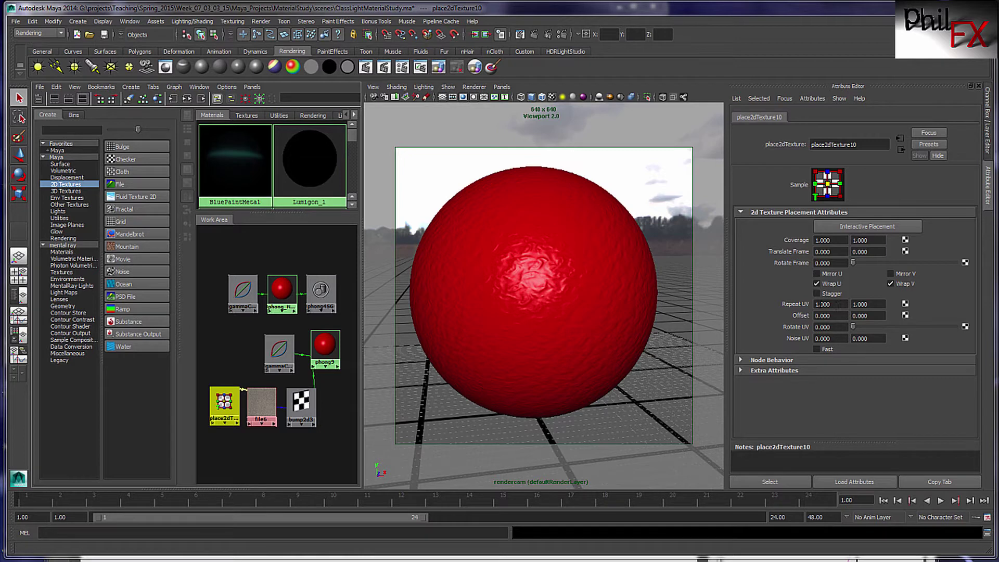
{"action": "double_click", "coordinate": [822, 304]}
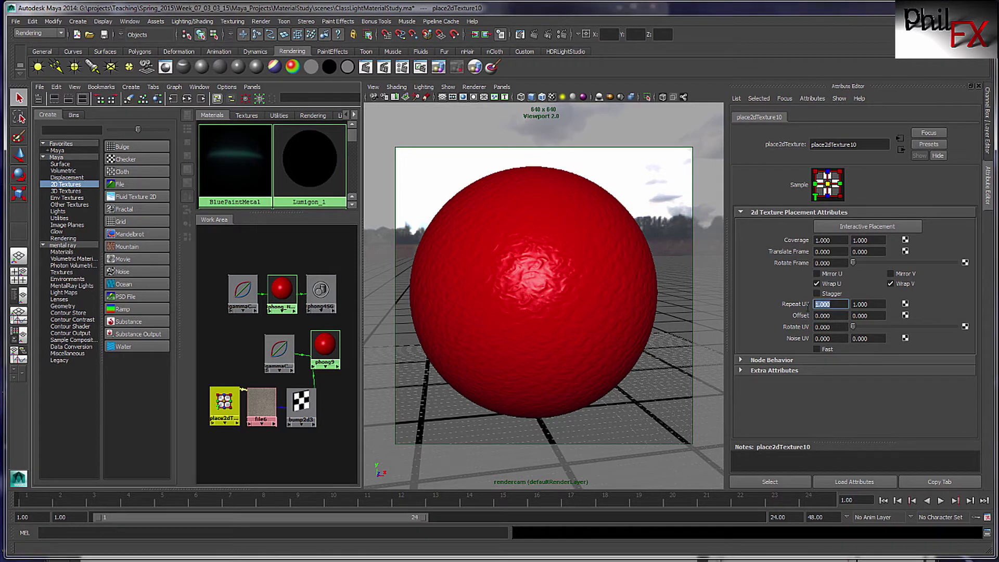
{"action": "type", "text": "5"}
{"action": "key", "text": "Return"}
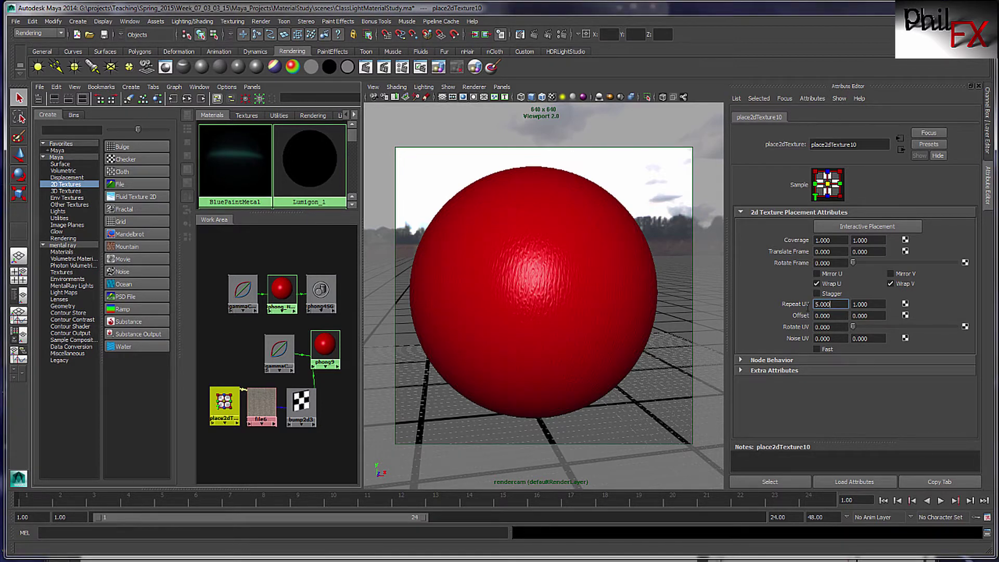
{"action": "left_click_drag", "start_coordinate": [869, 304], "coordinate": [856, 305]}
{"action": "type", "text": "5"}
{"action": "key", "text": "Return"}
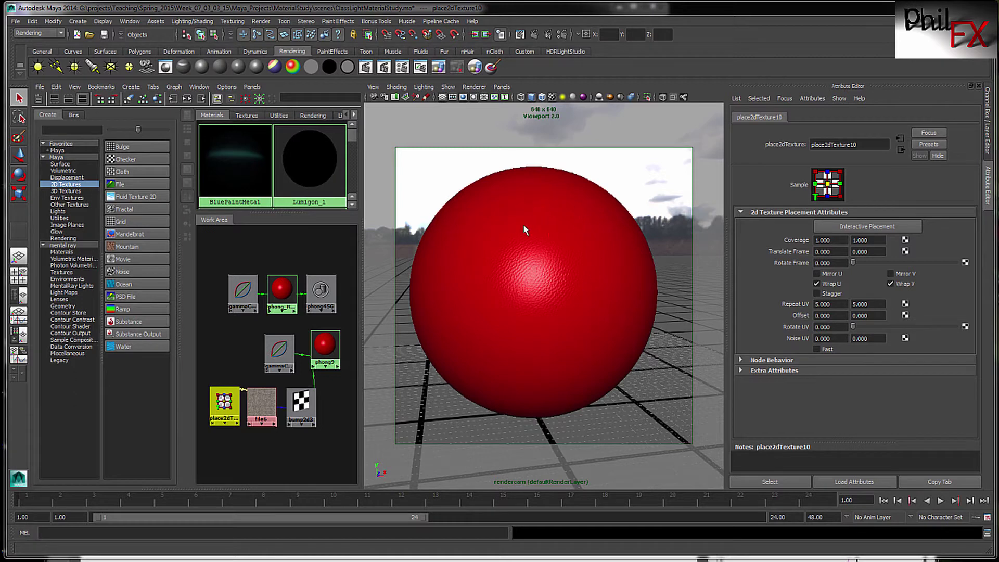
- Move the phong_NoFresnel network up and add a Sampler Info utility node in the space above the phong9 network
{"action": "left_click", "coordinate": [331, 343]}
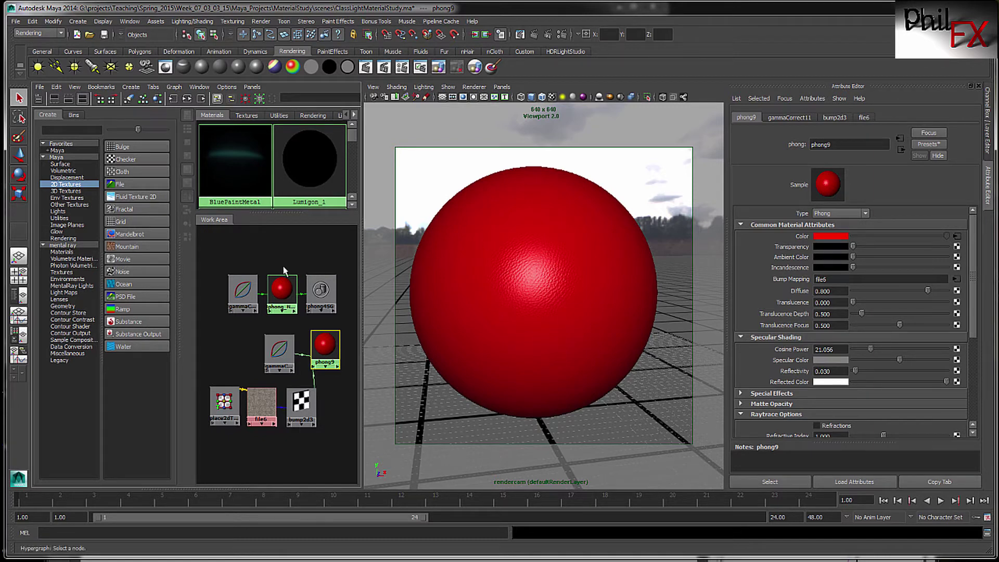
{"action": "left_click_drag", "start_coordinate": [239, 260], "coordinate": [330, 253]}
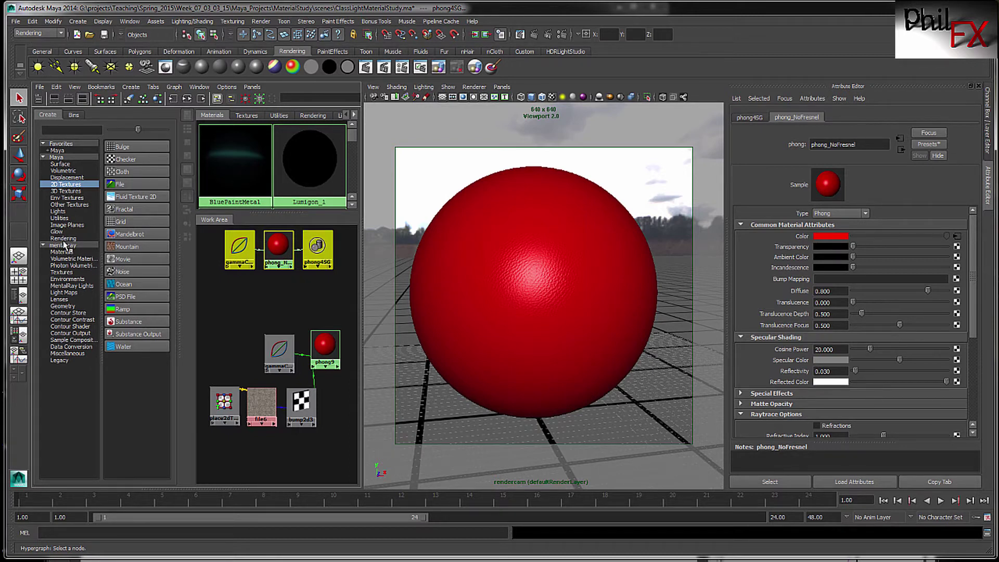
{"action": "left_click", "coordinate": [59, 219]}
{"action": "left_click_drag", "start_coordinate": [167, 198], "coordinate": [161, 352]}
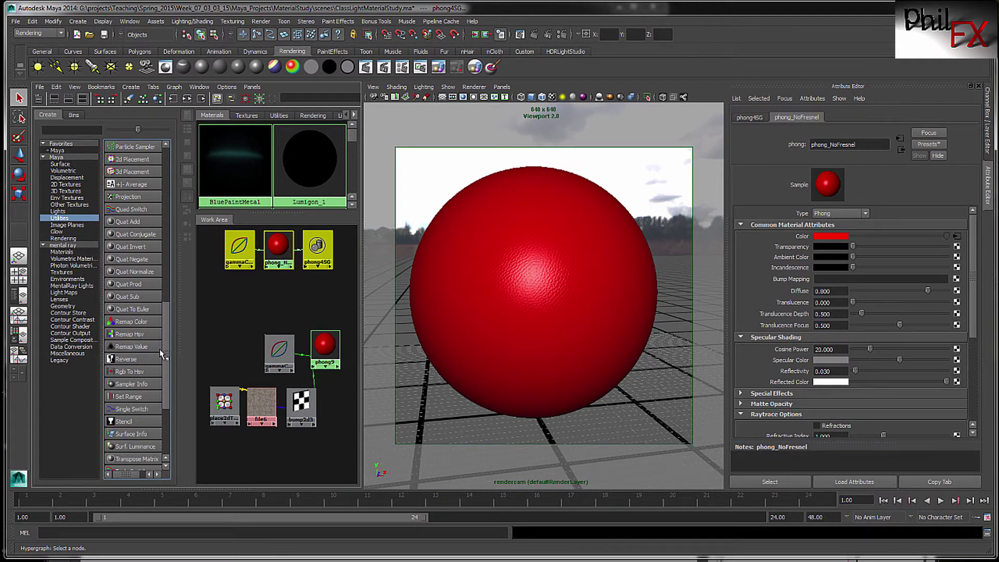
{"action": "left_click", "coordinate": [130, 384]}
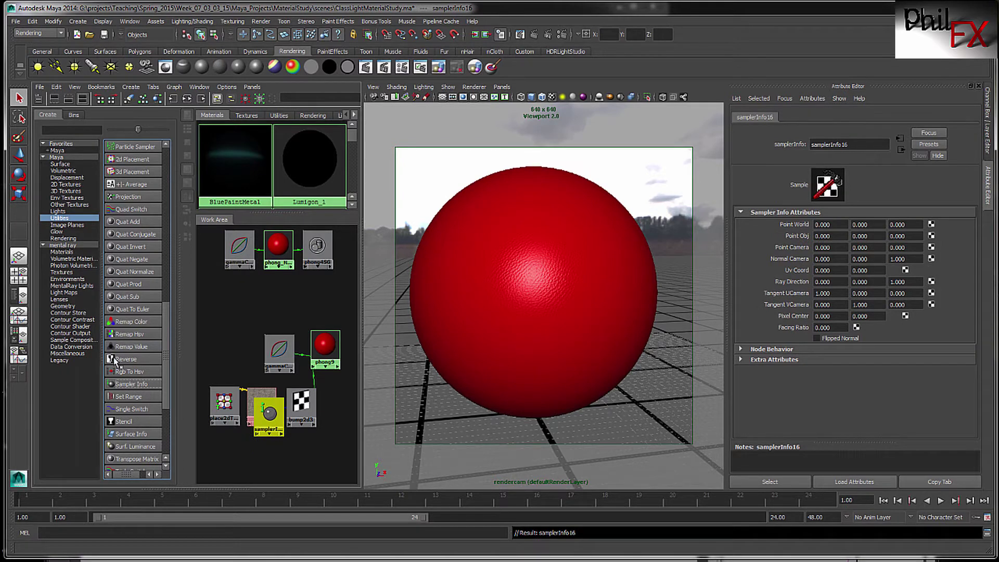
{"action": "left_click_drag", "start_coordinate": [268, 426], "coordinate": [227, 321]}
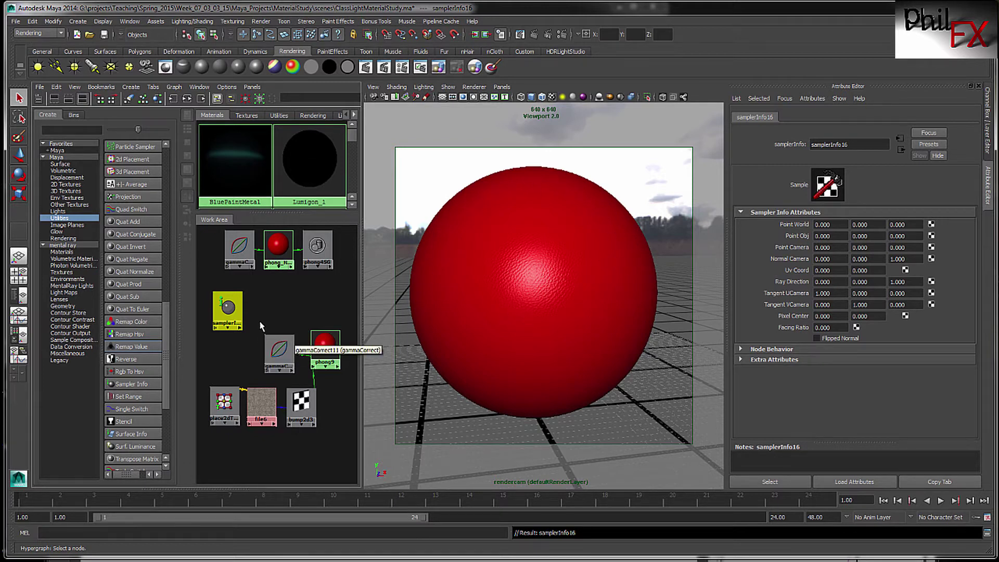
{"action": "left_click_drag", "start_coordinate": [225, 307], "coordinate": [225, 305]}
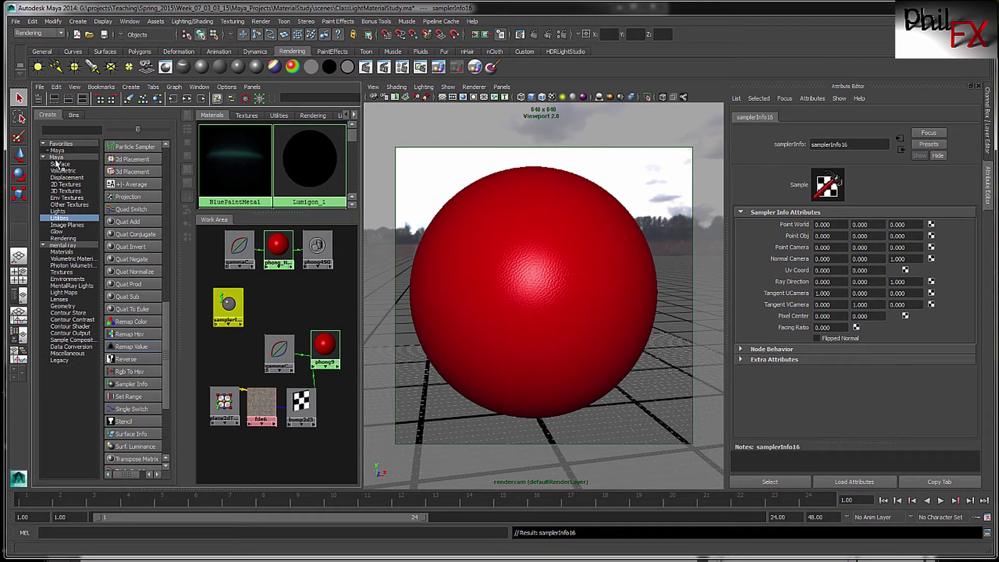
- Add a 2D Ramp texture and move it with its placement node beside the Sampler Info node
{"action": "left_click", "coordinate": [66, 184]}
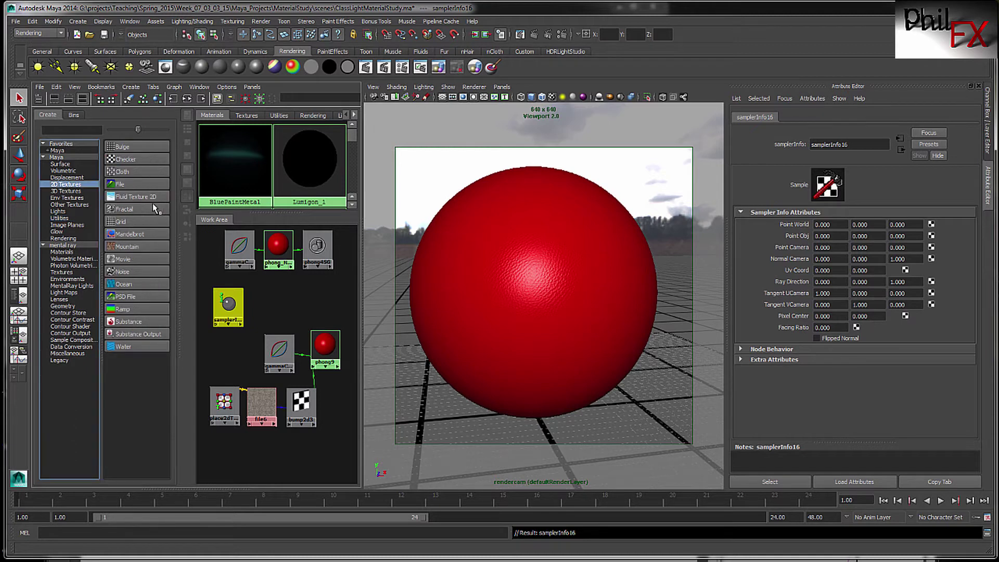
{"action": "left_click", "coordinate": [123, 310]}
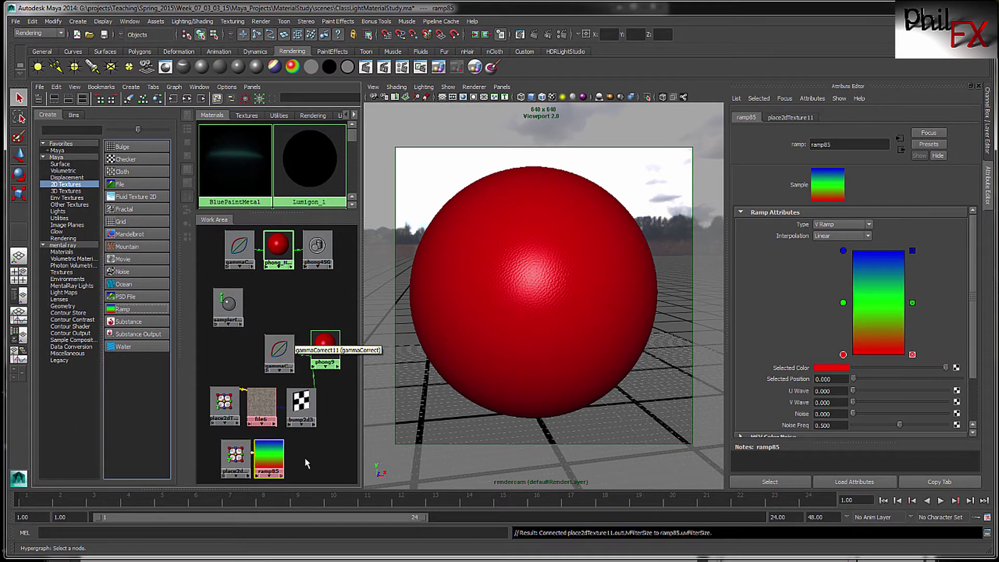
{"action": "left_click_drag", "start_coordinate": [307, 462], "coordinate": [288, 303]}
{"action": "left_click", "coordinate": [234, 367]}
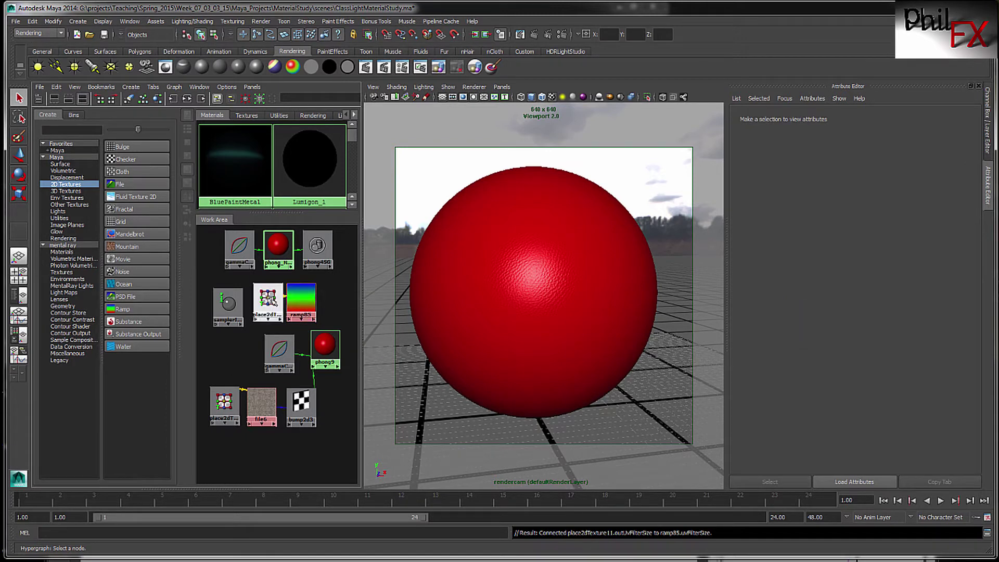
- Delete the ramp's 2D texture placement node and move the ramp next to the Sampler Info node
{"action": "left_click", "coordinate": [266, 315]}
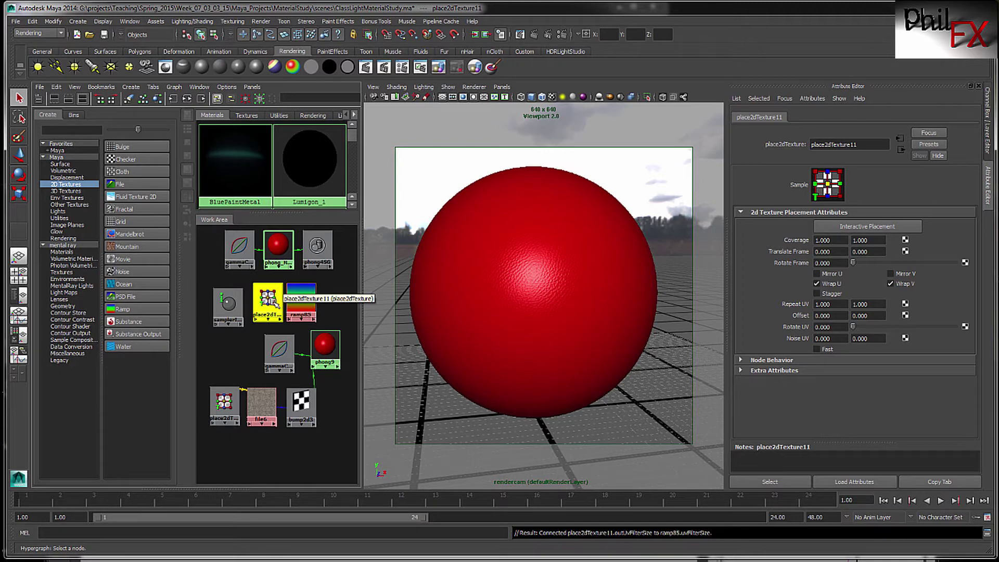
{"action": "key", "text": "Delete"}
{"action": "left_click_drag", "start_coordinate": [297, 289], "coordinate": [266, 296]}
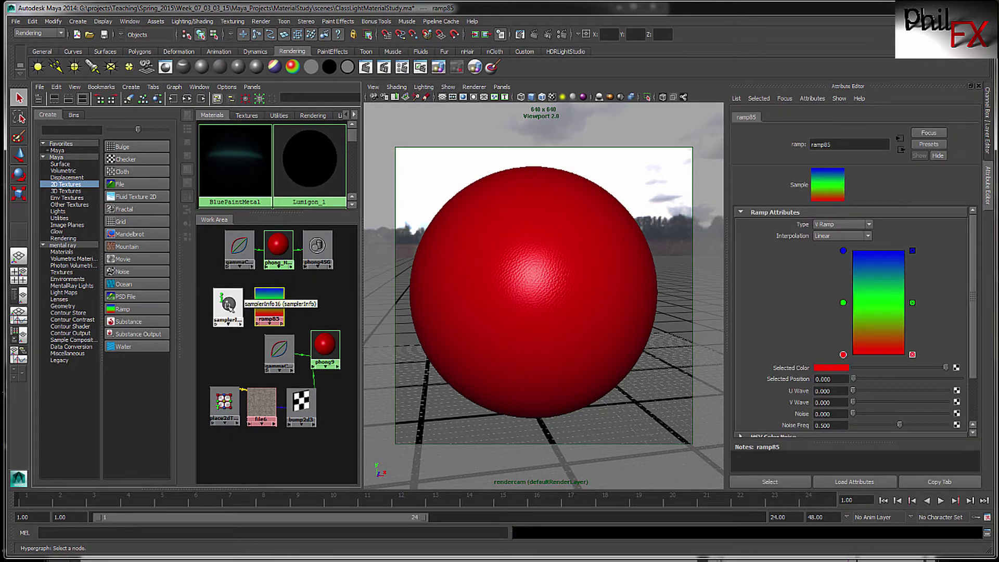
- Connect the Sampler Info node's facingRatio output to the ramp's vCoord input
{"action": "middle_click_drag", "start_coordinate": [229, 304], "coordinate": [273, 305]}
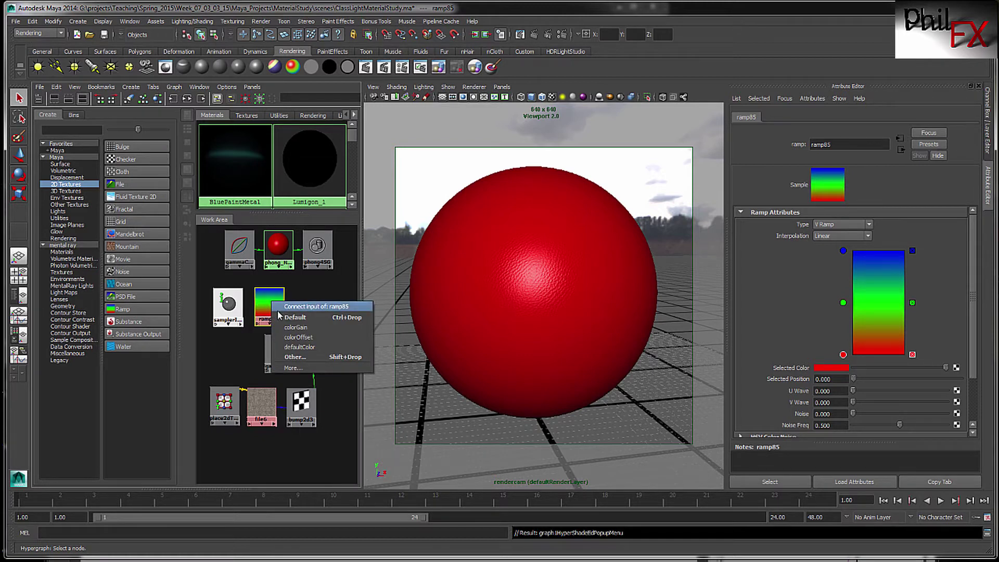
{"action": "left_click", "coordinate": [289, 357]}
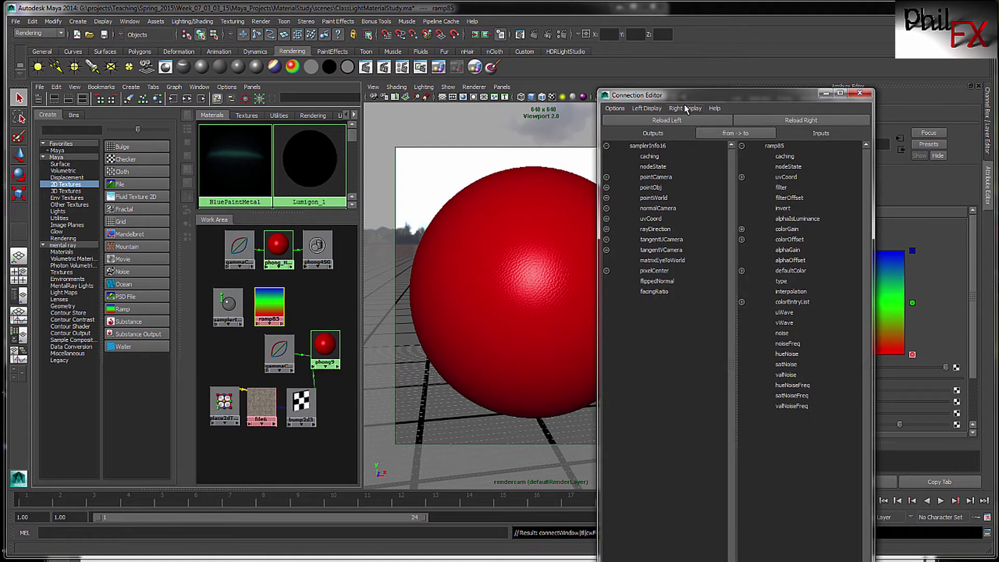
{"action": "left_click_drag", "start_coordinate": [675, 97], "coordinate": [347, 16]}
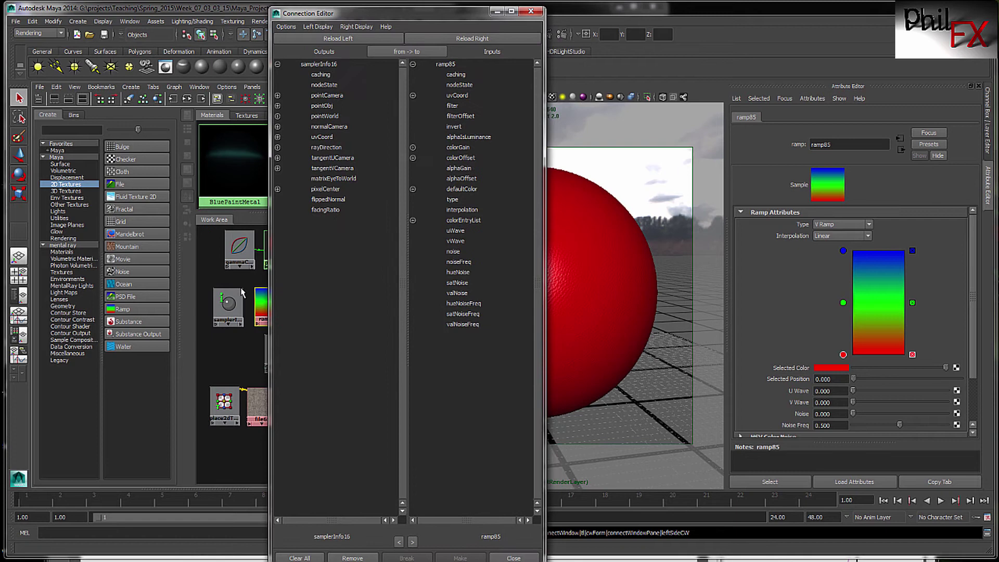
{"action": "left_click", "coordinate": [326, 211]}
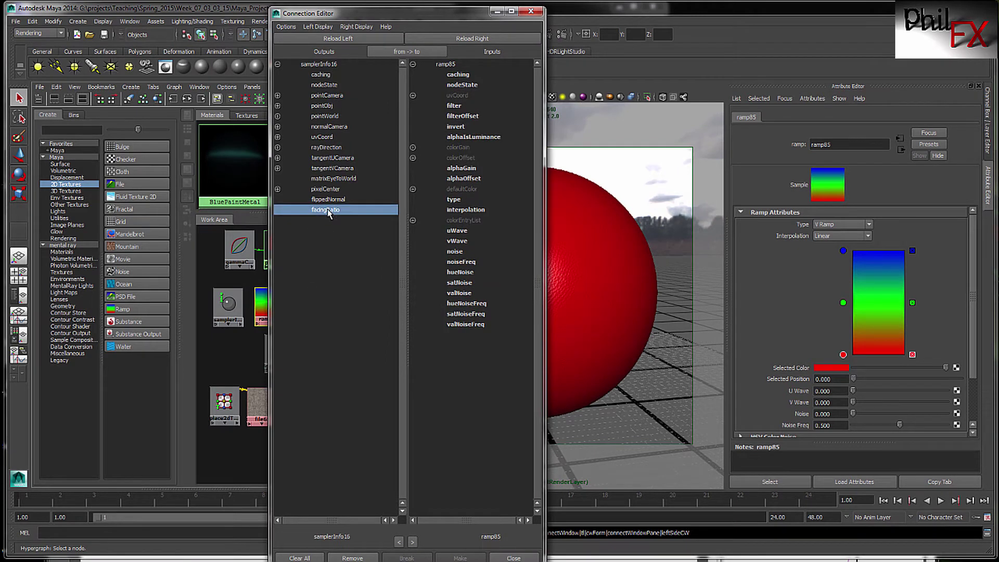
{"action": "left_click", "coordinate": [413, 96]}
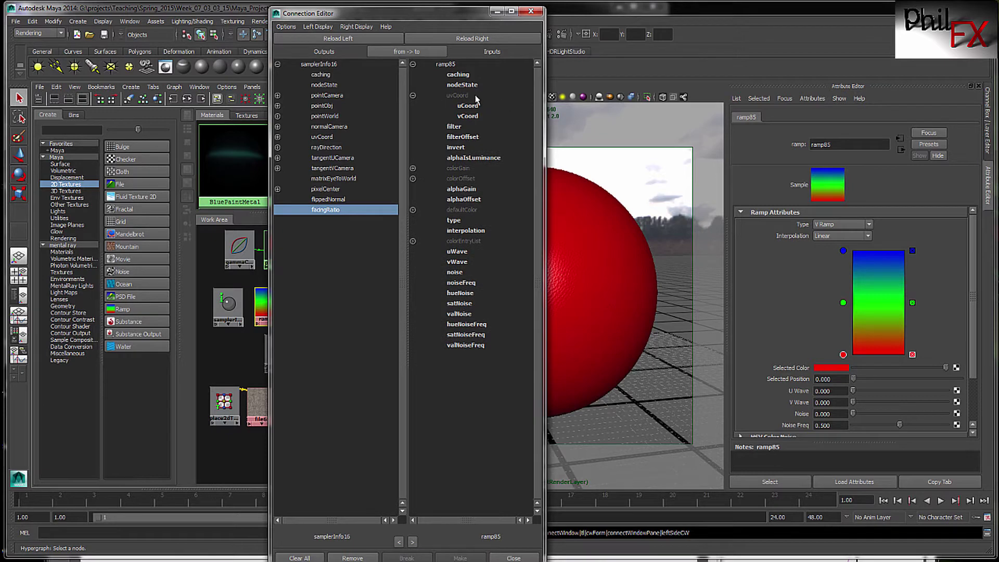
{"action": "left_click", "coordinate": [471, 117]}
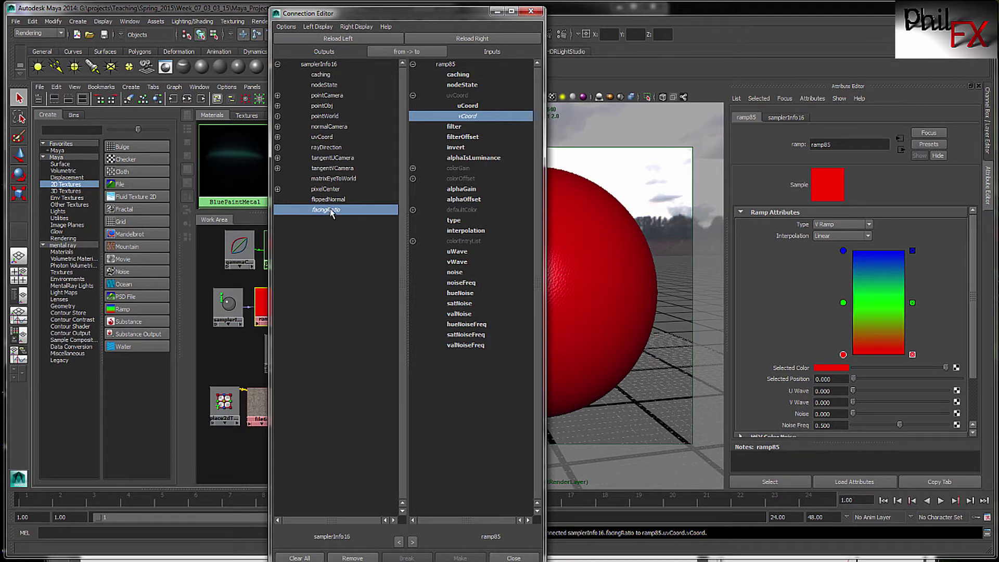
{"action": "left_click", "coordinate": [513, 558]}
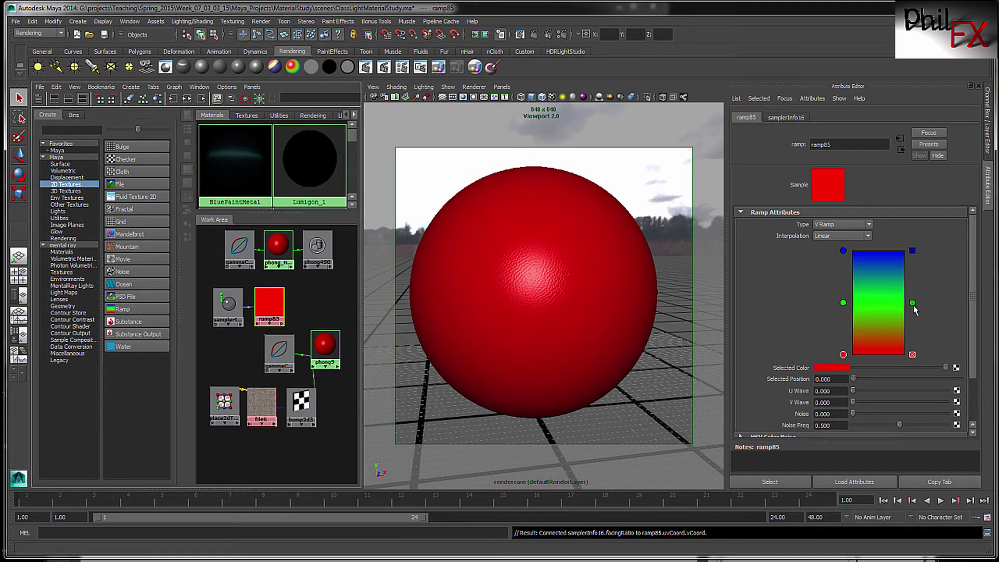
- Remove the ramp's green and blue entries and add a new entry at position 1.000
{"action": "left_click", "coordinate": [912, 302]}
{"action": "left_click", "coordinate": [911, 251]}
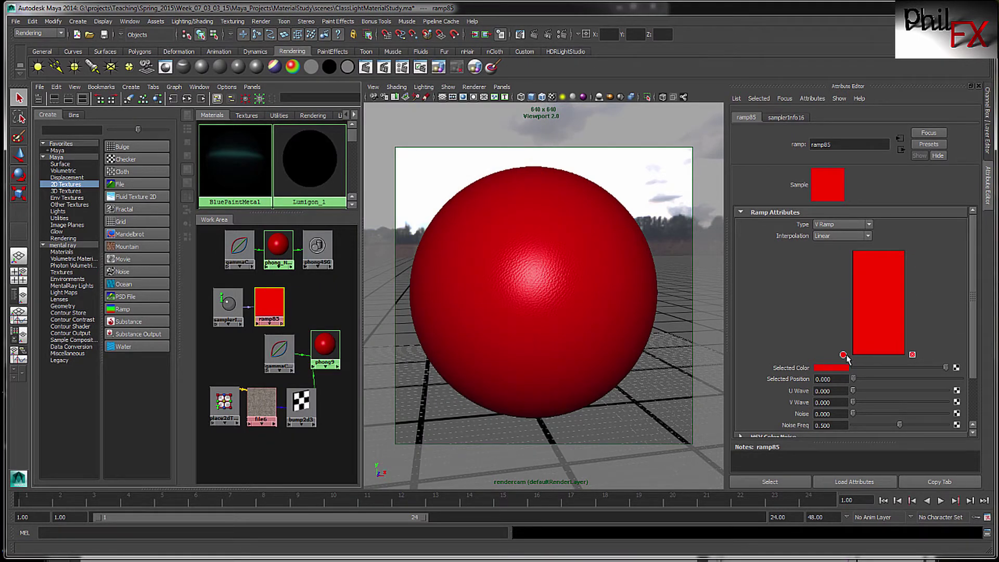
{"action": "left_click", "coordinate": [878, 260]}
{"action": "left_click_drag", "start_coordinate": [843, 260], "coordinate": [843, 251]}
- Color the ramp entry at position 1.000 black and the entry at position 0.000 white
{"action": "left_click", "coordinate": [826, 366]}
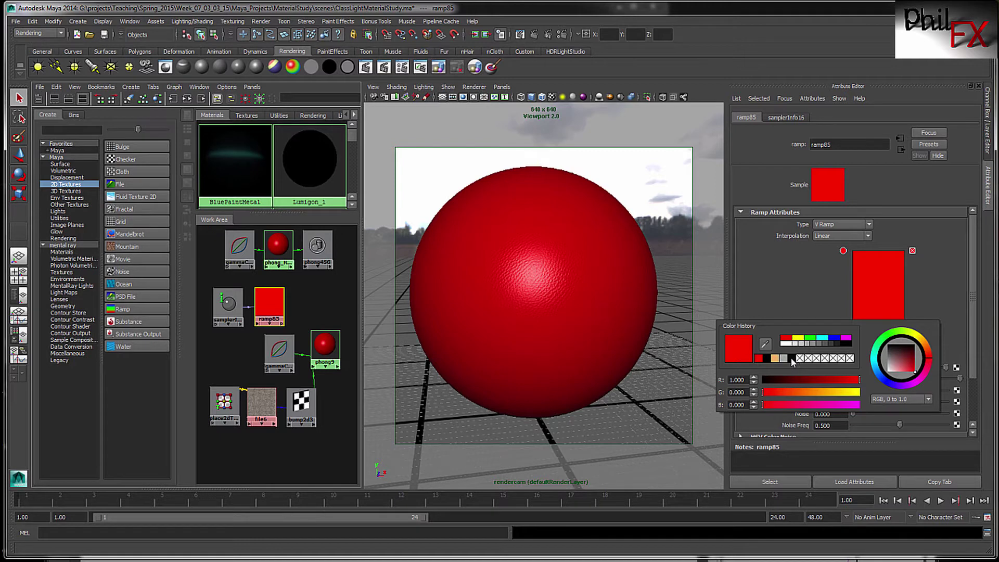
{"action": "left_click", "coordinate": [792, 361]}
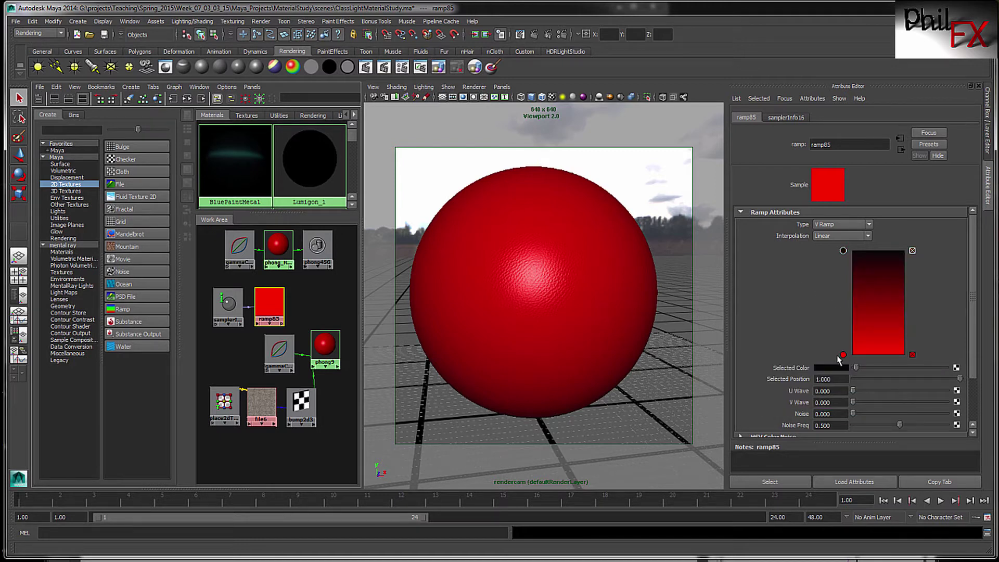
{"action": "left_click", "coordinate": [842, 354]}
{"action": "left_click", "coordinate": [835, 368]}
{"action": "left_click", "coordinate": [801, 359]}
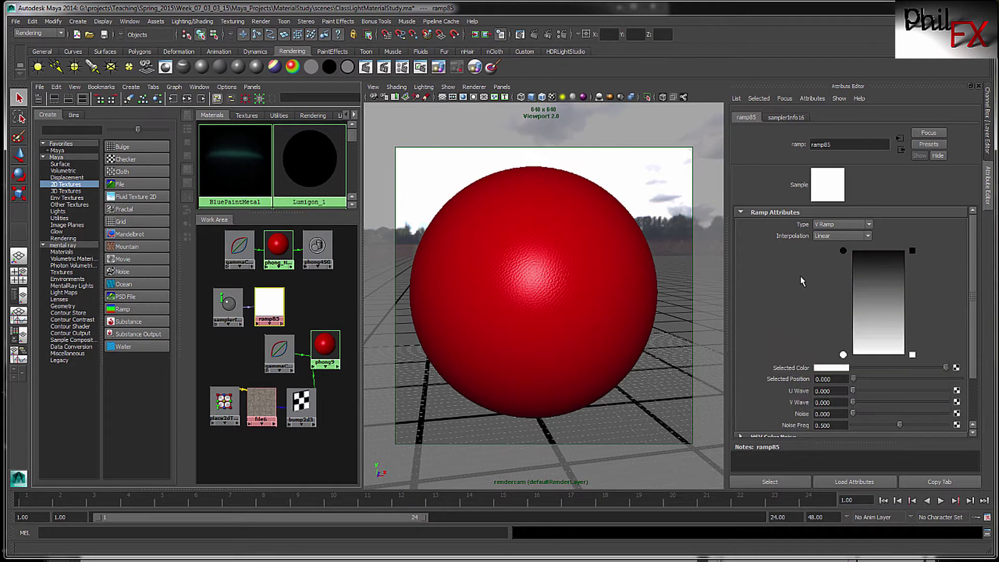
{"action": "left_click", "coordinate": [842, 251]}
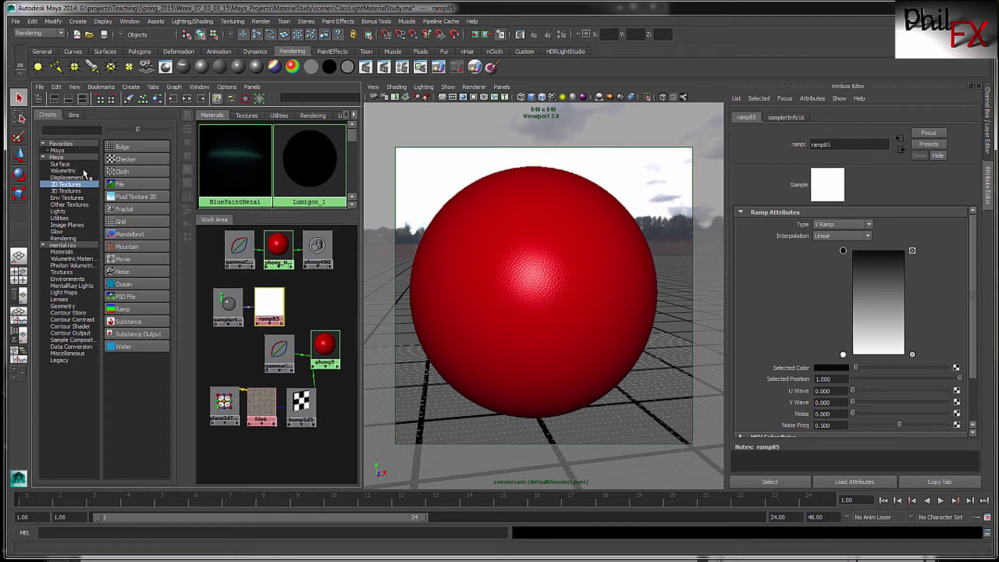
- Create a Surface Shader beside the ramp, connect the ramp to its Out Color, and align the shader with the ramp
{"action": "left_click", "coordinate": [57, 157]}
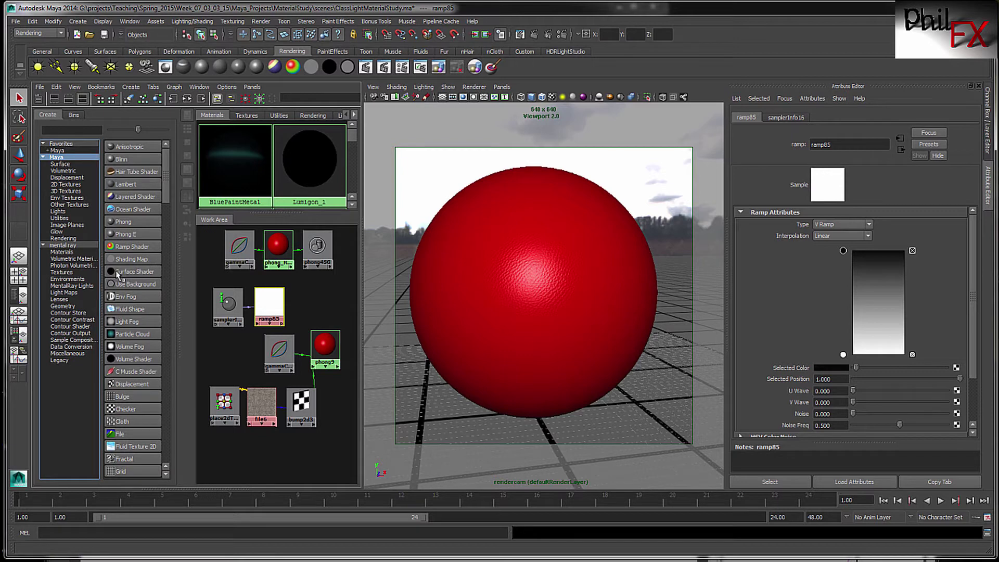
{"action": "left_click", "coordinate": [130, 272]}
{"action": "left_click_drag", "start_coordinate": [284, 290], "coordinate": [294, 304]}
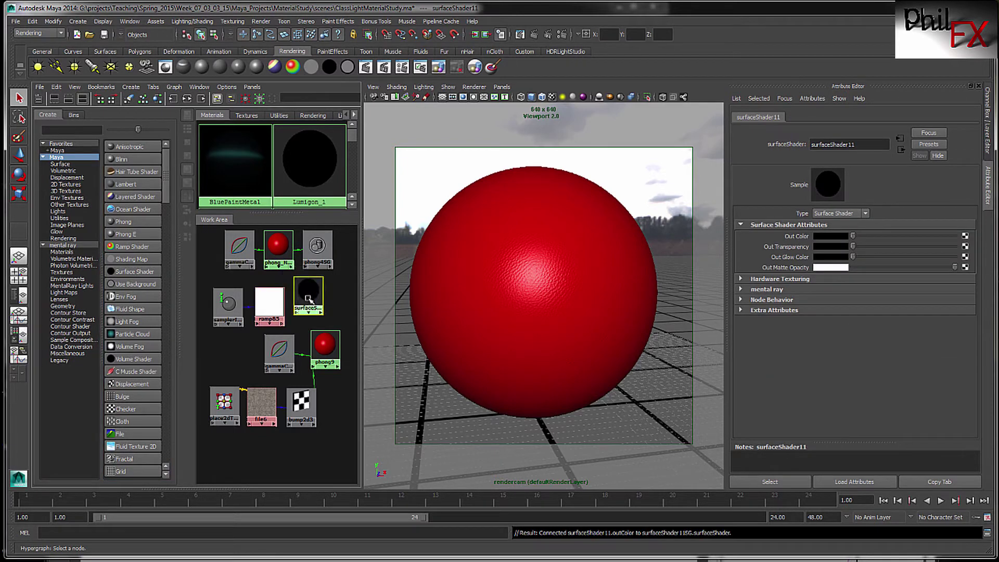
{"action": "middle_click_drag", "start_coordinate": [270, 303], "coordinate": [800, 243]}
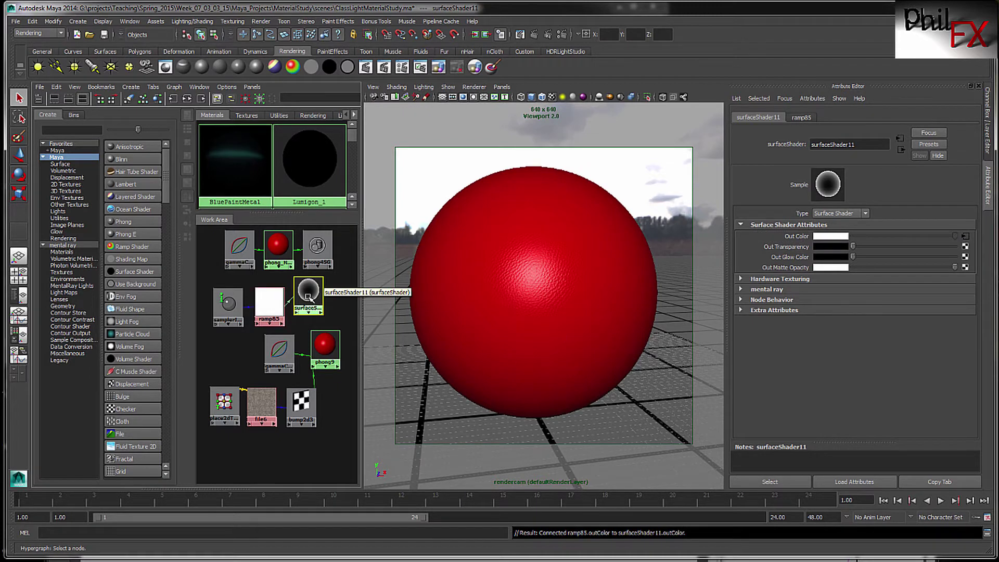
{"action": "left_click_drag", "start_coordinate": [308, 291], "coordinate": [307, 300]}
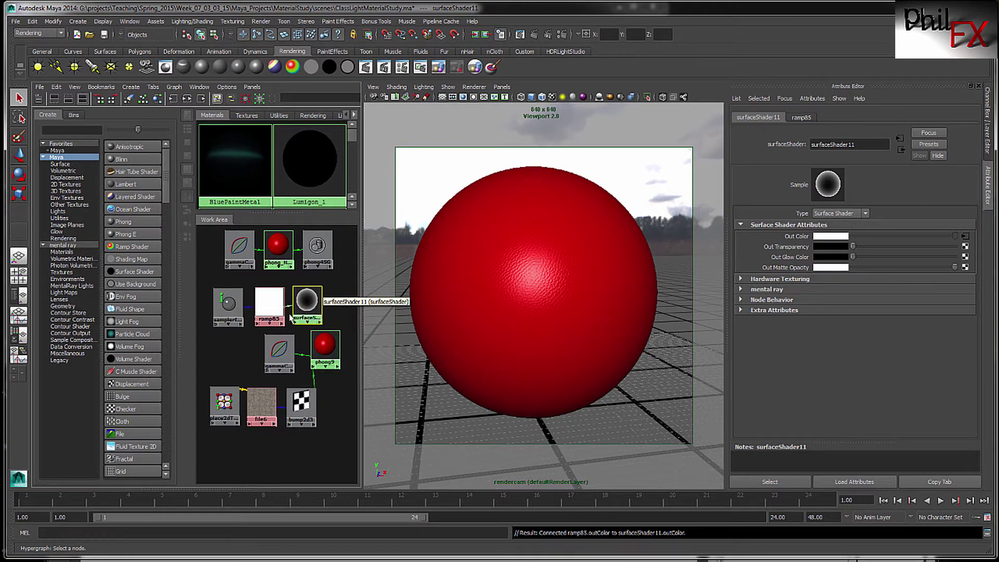
- Examine the facing-ratio gradient on the surface shader's swatch up close
{"action": "scroll", "coordinate": [308, 309], "scroll_direction": "up", "scroll_amount": 3}
{"action": "scroll", "coordinate": [307, 310], "scroll_direction": "up", "scroll_amount": 5}
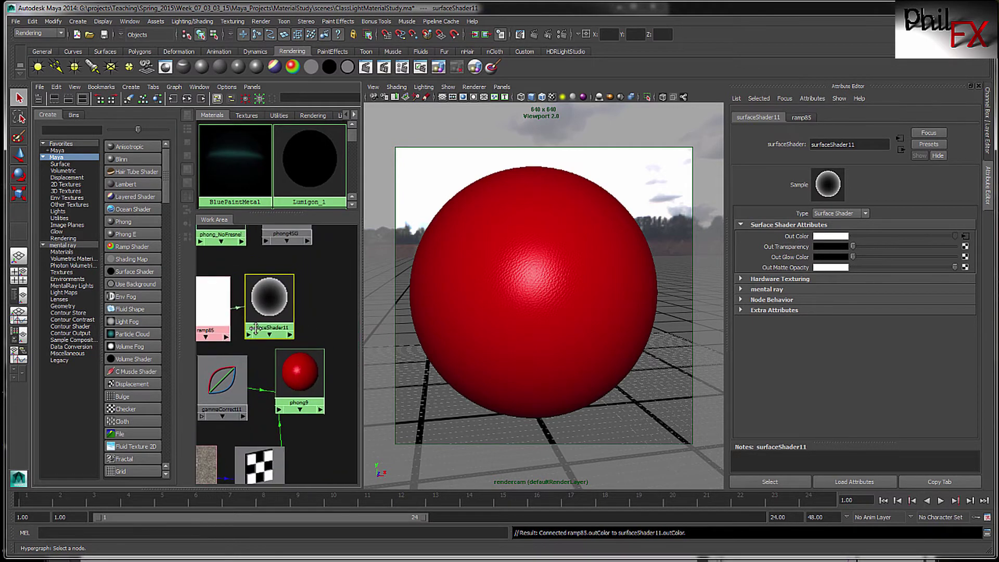
{"action": "scroll", "coordinate": [290, 293], "scroll_direction": "down", "scroll_amount": 5}
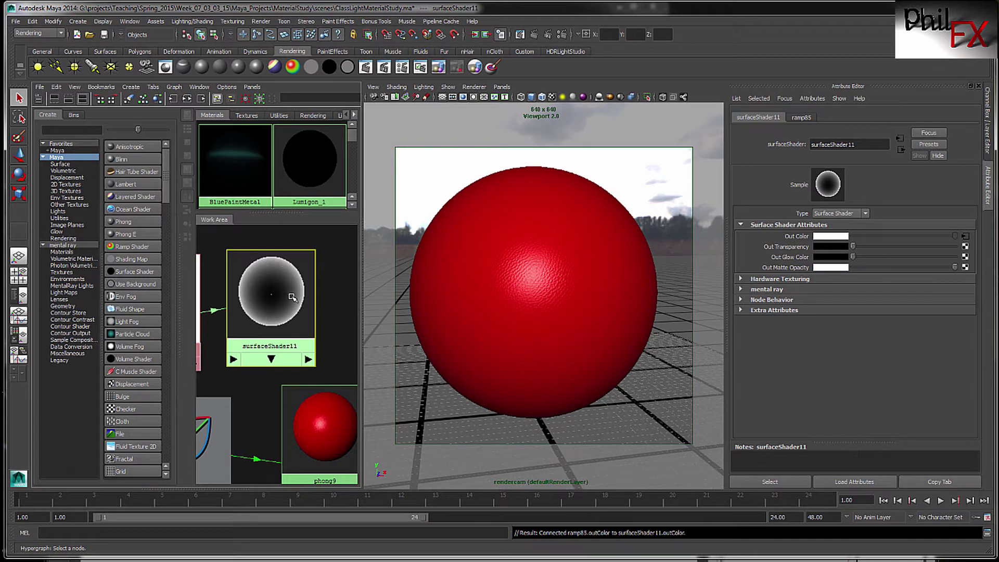
{"action": "right_click_drag", "start_coordinate": [305, 287], "coordinate": [238, 326], "text": "alt"}
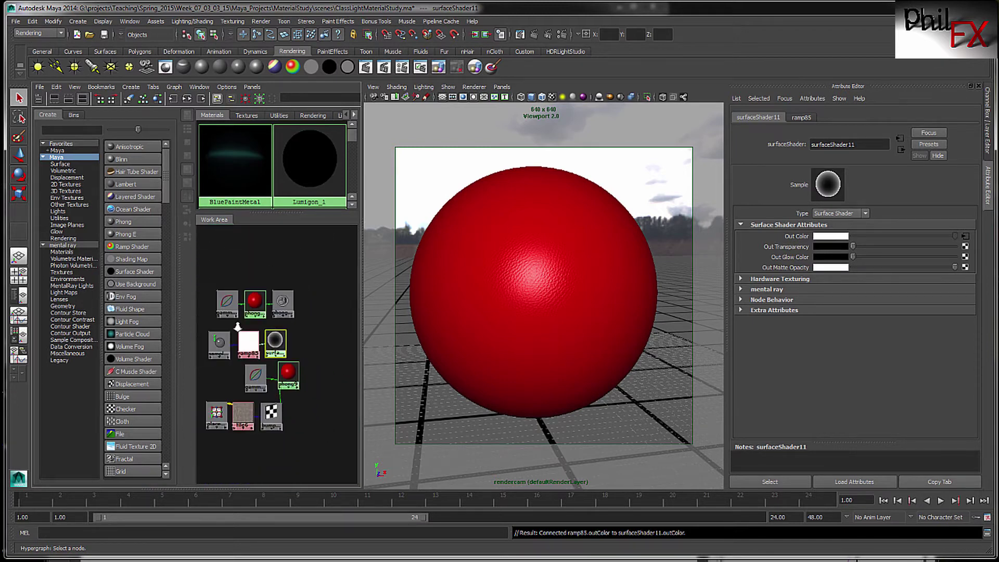
{"action": "middle_click_drag", "start_coordinate": [255, 328], "coordinate": [271, 305], "text": "alt"}
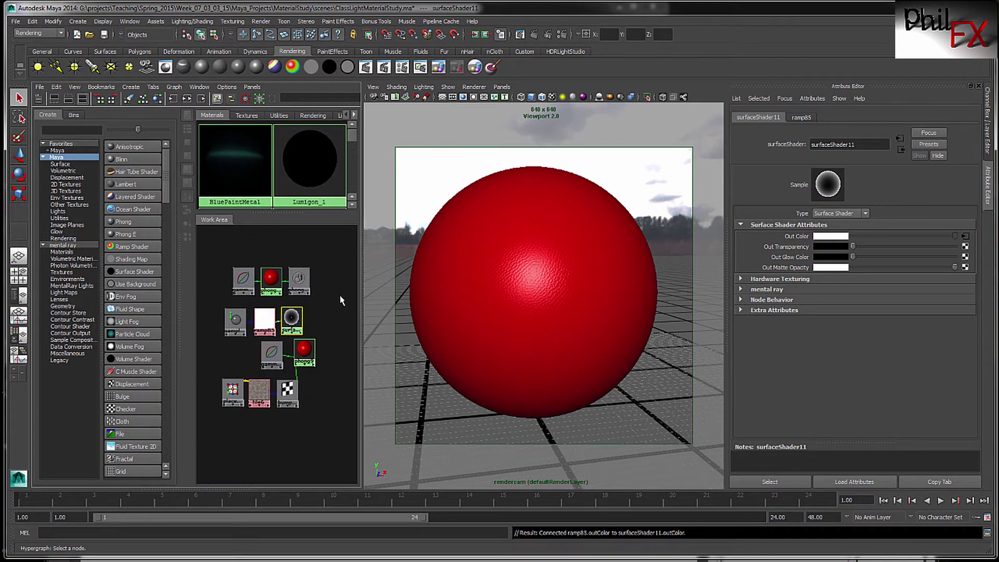
- Try Exponential Up and Exponential Down interpolation on the ramp, returning it to Linear after each
{"action": "left_click", "coordinate": [264, 320]}
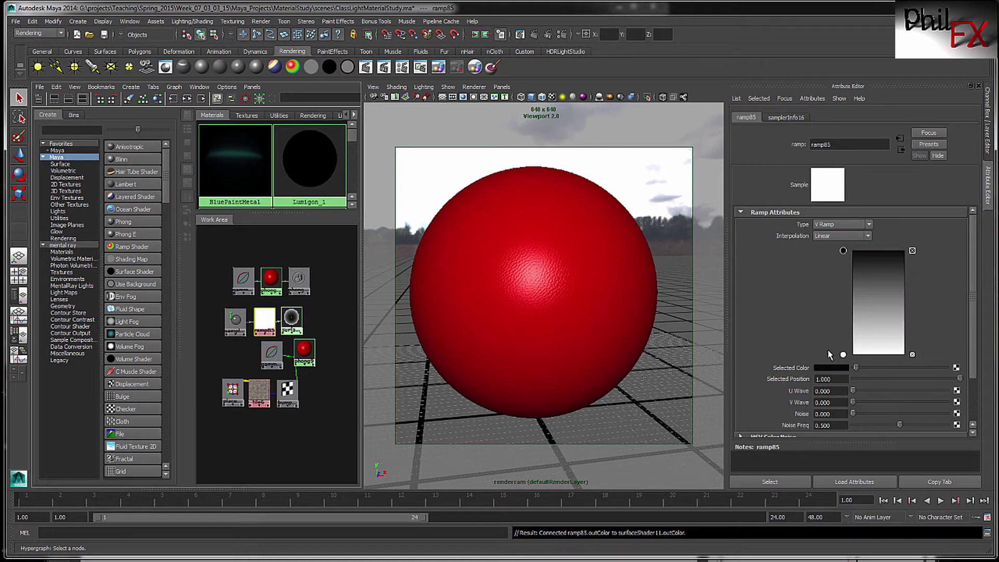
{"action": "left_click", "coordinate": [843, 355]}
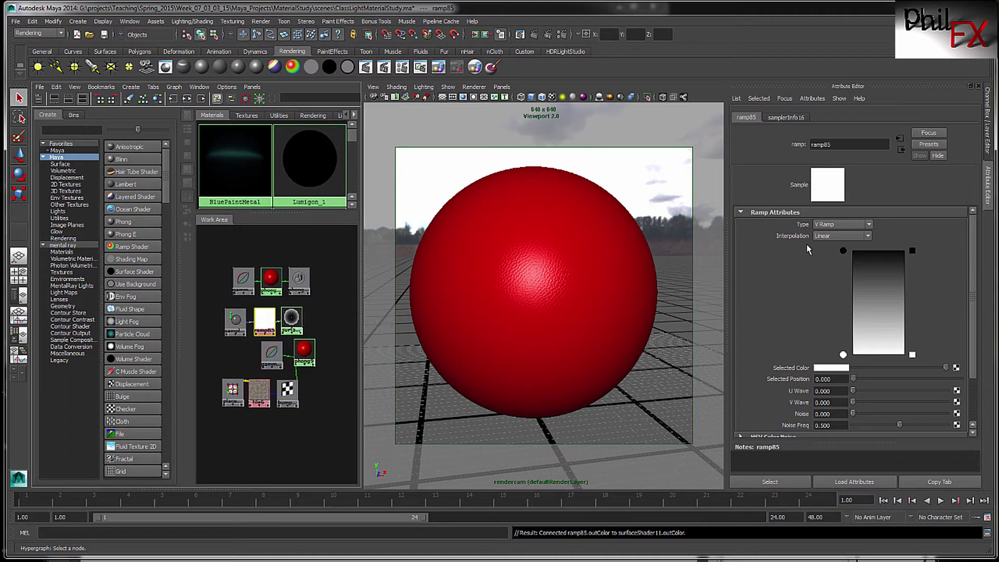
{"action": "left_click", "coordinate": [871, 238]}
{"action": "left_click", "coordinate": [834, 264]}
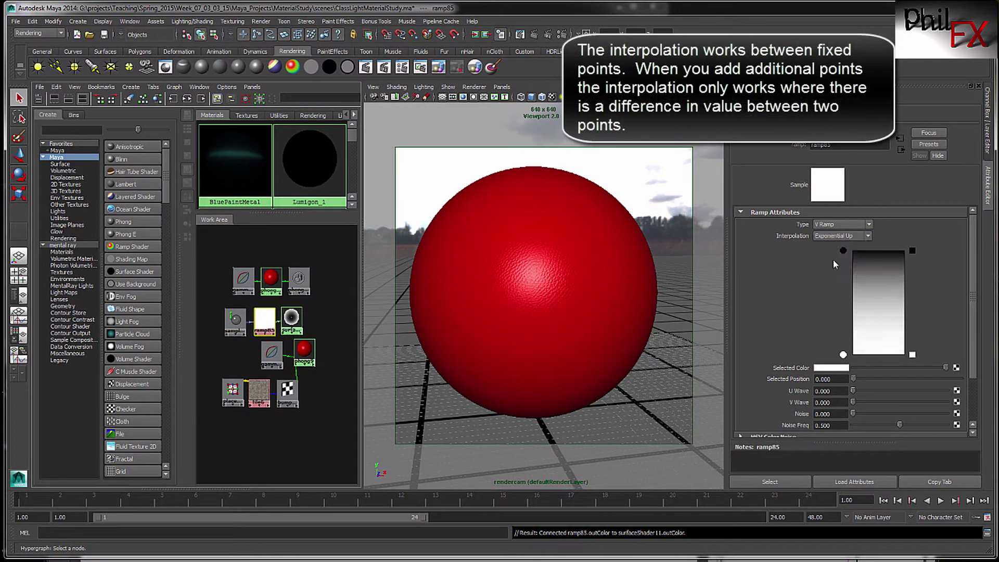
{"action": "left_click", "coordinate": [868, 235]}
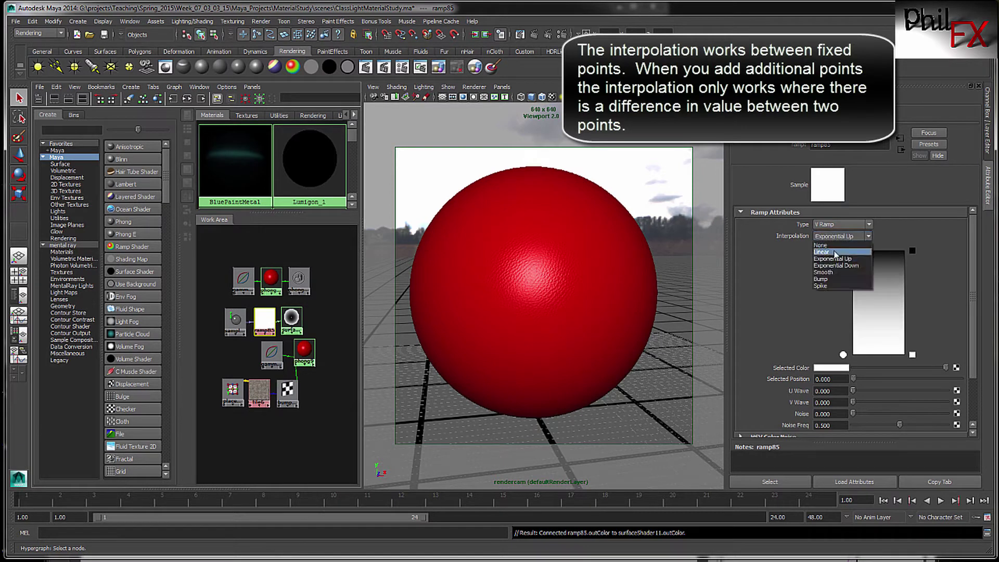
{"action": "left_click", "coordinate": [865, 249]}
{"action": "left_click", "coordinate": [868, 236]}
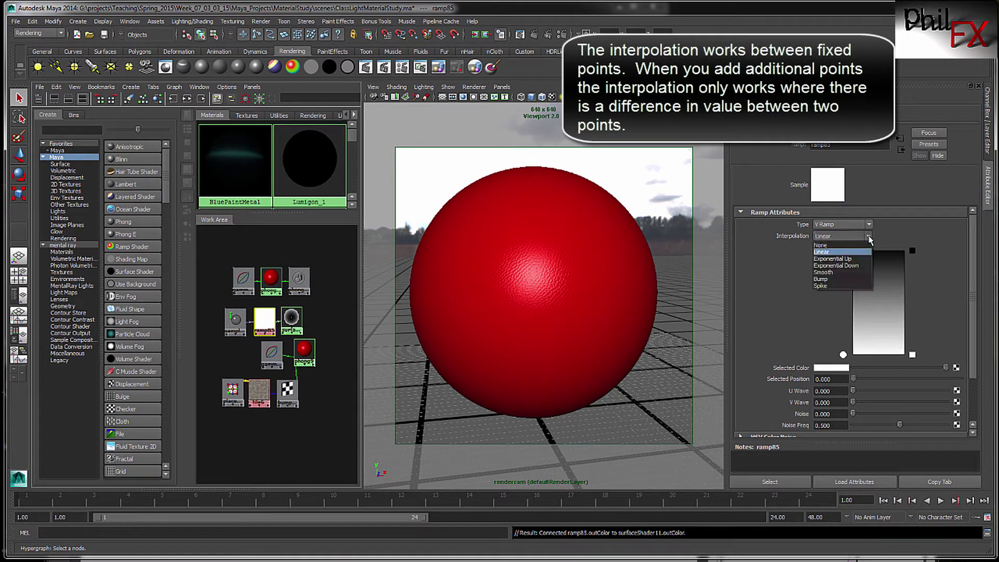
{"action": "left_click", "coordinate": [840, 272]}
{"action": "left_click", "coordinate": [867, 236]}
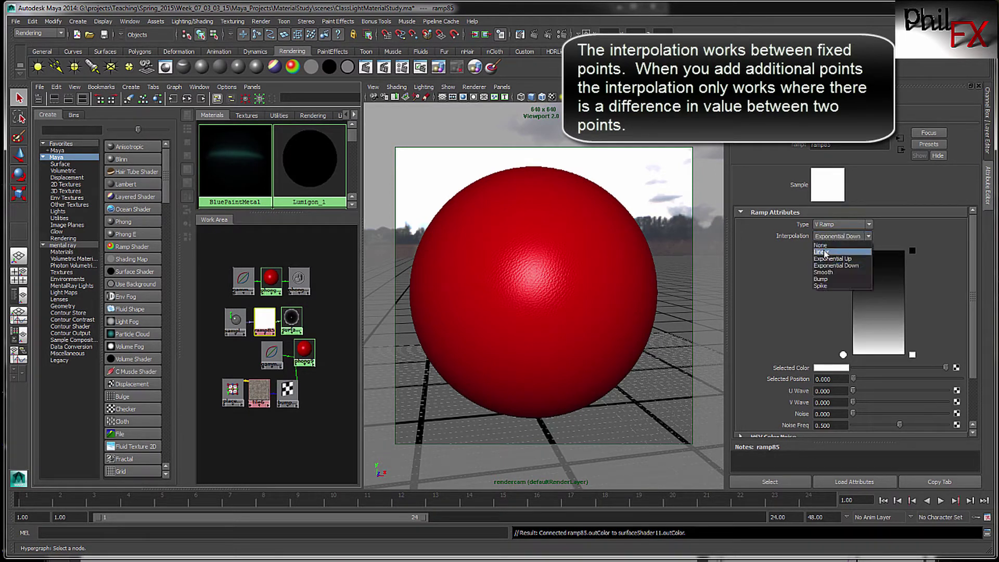
{"action": "left_click", "coordinate": [840, 248]}
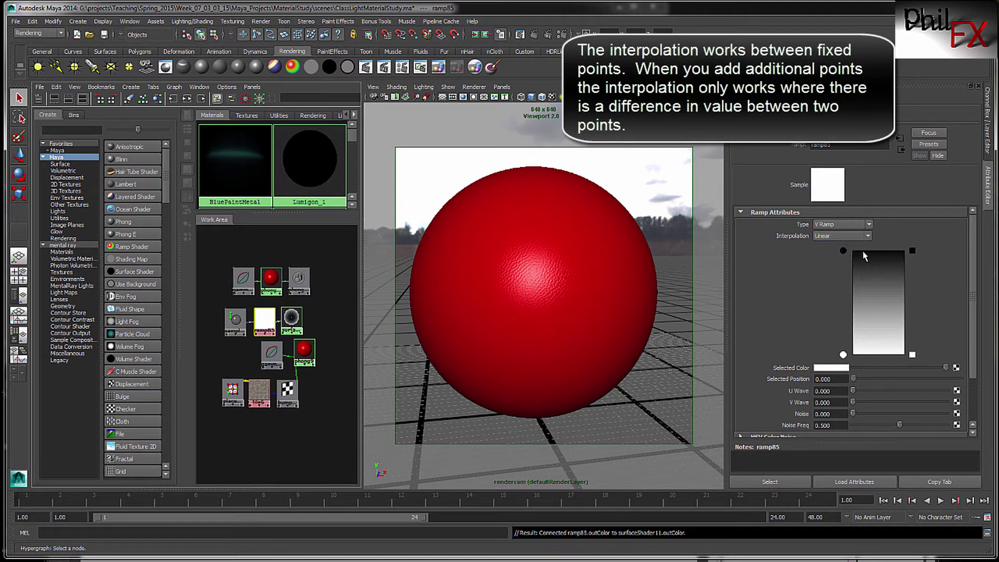
- Add a black entry near the middle of the ramp and move it down to position 0.125
{"action": "left_click", "coordinate": [873, 306]}
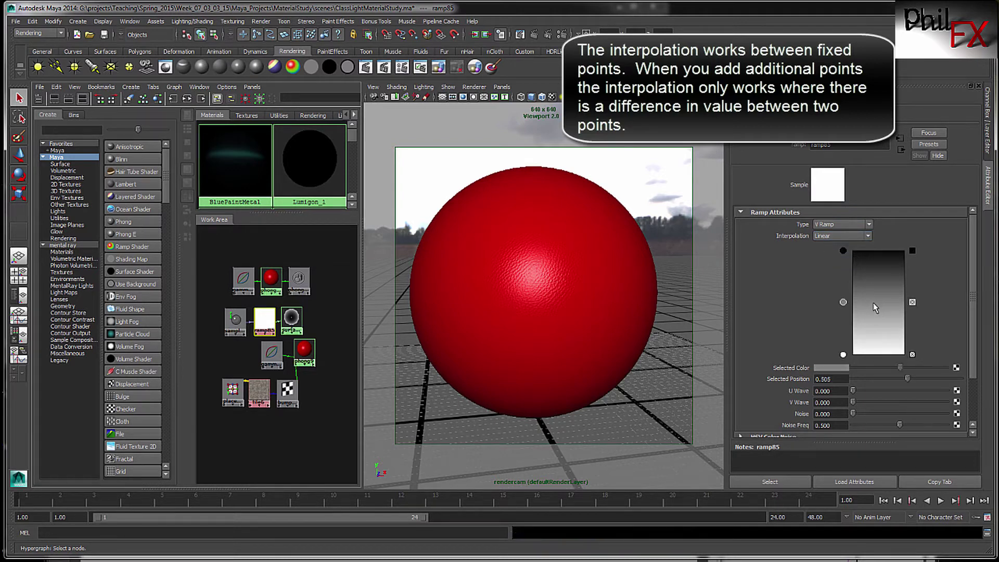
{"action": "left_click", "coordinate": [841, 368]}
{"action": "left_click", "coordinate": [841, 328]}
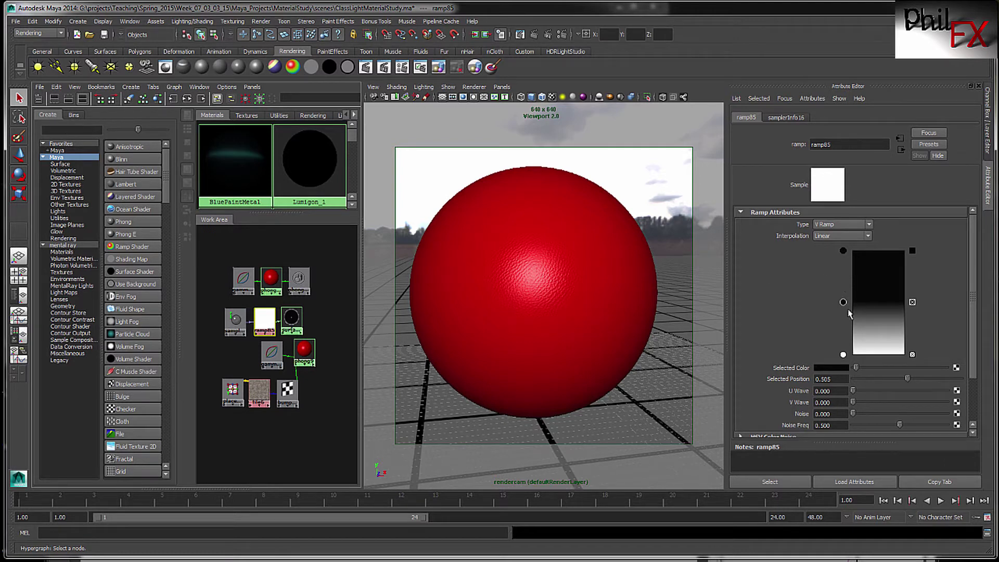
{"action": "left_click_drag", "start_coordinate": [843, 304], "coordinate": [855, 339]}
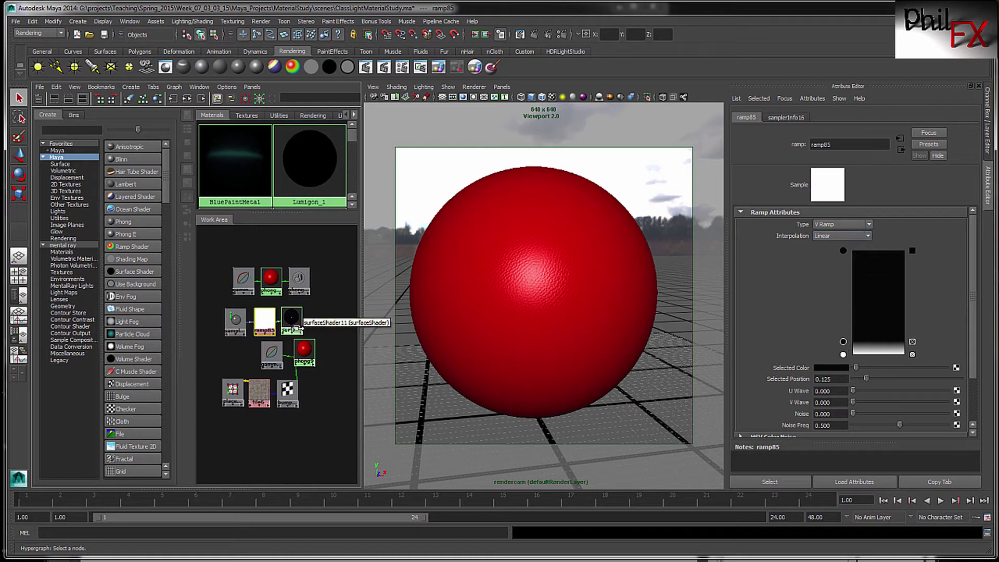
{"action": "right_click_drag", "start_coordinate": [268, 325], "coordinate": [345, 309], "text": "alt"}
{"action": "middle_click_drag", "start_coordinate": [321, 255], "coordinate": [272, 330], "text": "alt"}
{"action": "mouse_move", "coordinate": [272, 331]}
{"action": "right_mouse_down", "text": "alt"}
{"action": "mouse_move", "coordinate": [291, 308]}
{"action": "mouse_move", "coordinate": [247, 316]}
{"action": "right_mouse_up", "text": "alt"}
{"action": "right_click_drag", "start_coordinate": [315, 303], "coordinate": [261, 319], "text": "alt"}
{"action": "middle_click_drag", "start_coordinate": [277, 331], "coordinate": [293, 282], "text": "alt"}
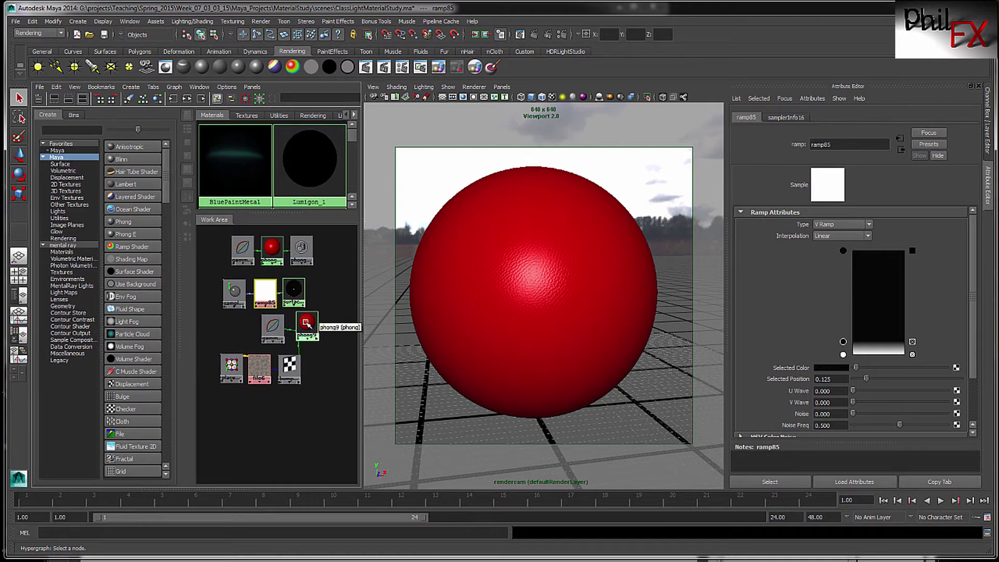
{"action": "left_click", "coordinate": [307, 322]}
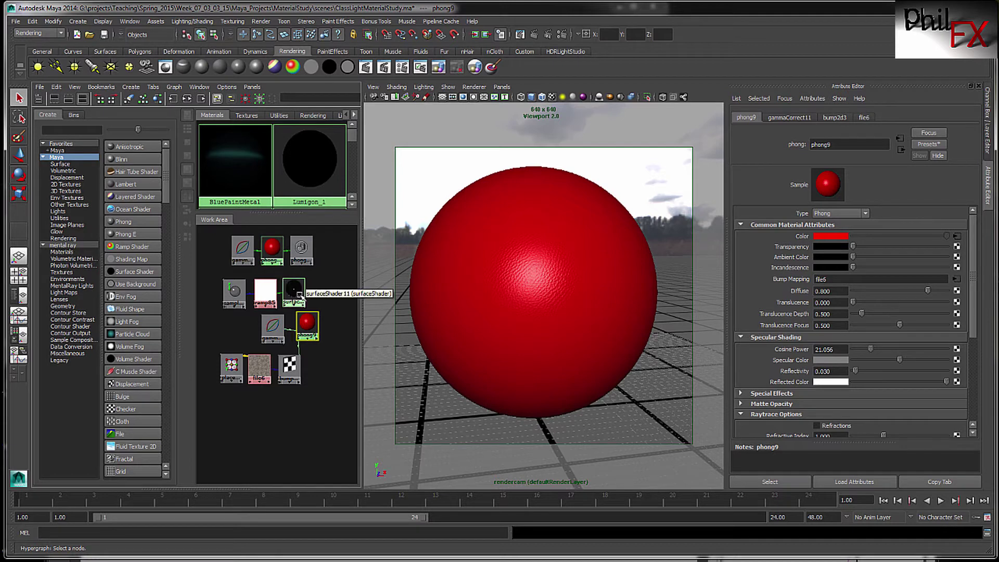
- Examine the color values of the ramp's top, lower black and bottom white entries
{"action": "left_click", "coordinate": [265, 292]}
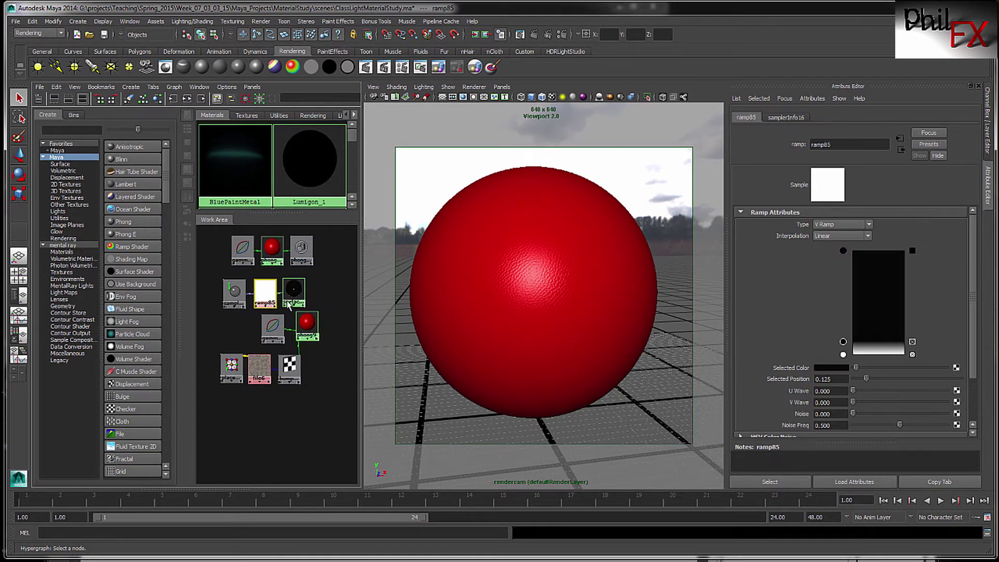
{"action": "left_click", "coordinate": [843, 251]}
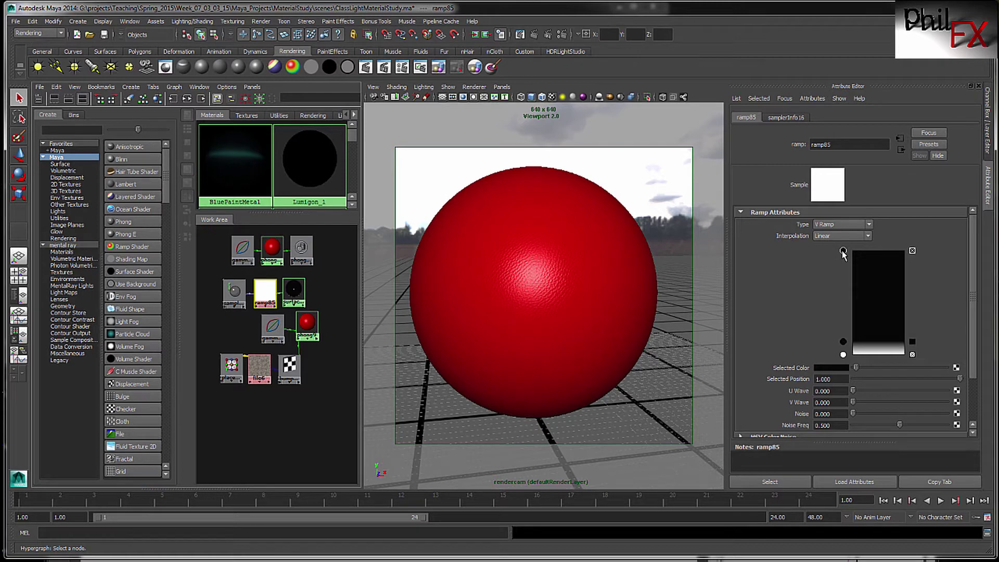
{"action": "left_click", "coordinate": [835, 366]}
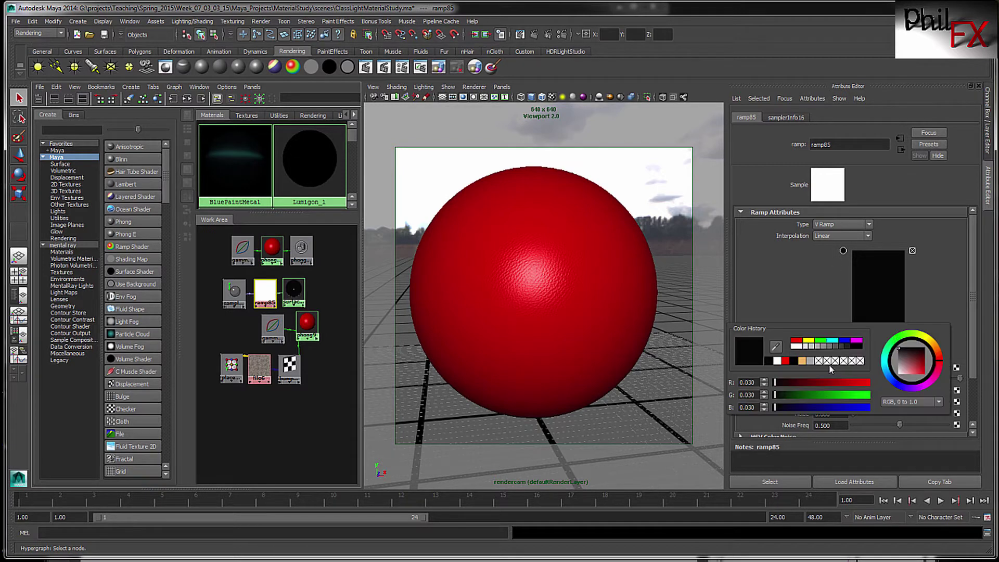
{"action": "left_click", "coordinate": [938, 402]}
{"action": "left_click", "coordinate": [891, 423]}
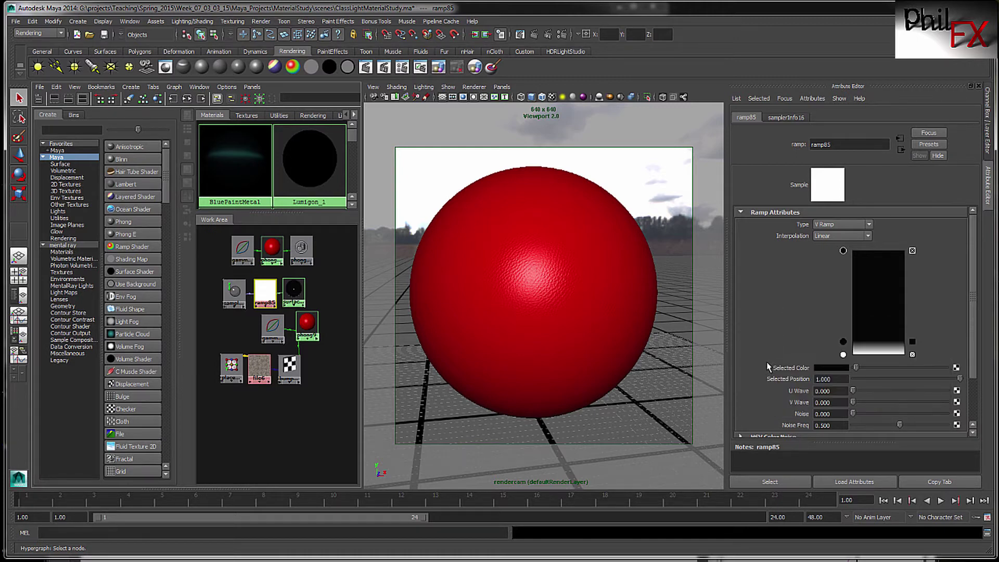
{"action": "left_click", "coordinate": [828, 366]}
{"action": "left_click", "coordinate": [842, 342]}
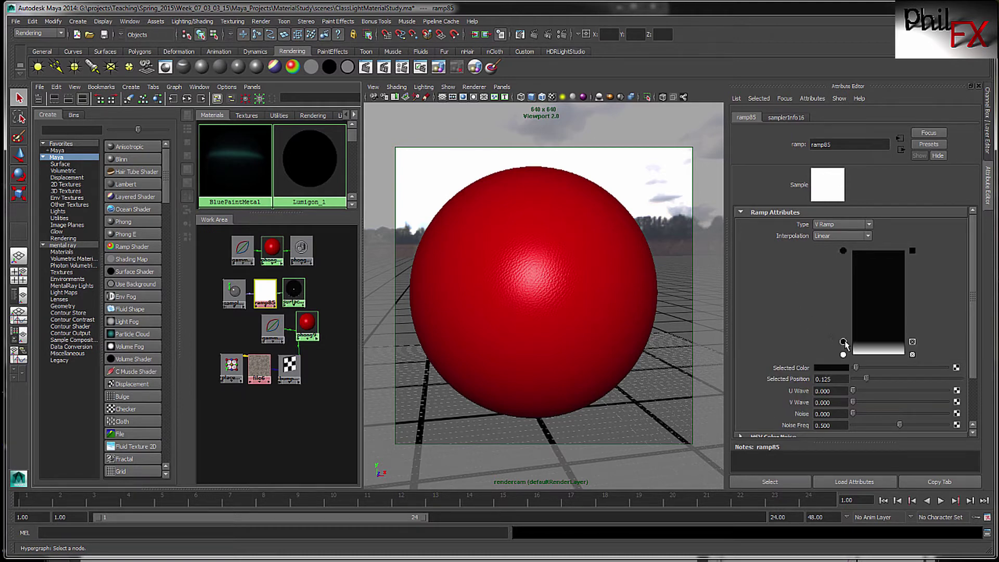
{"action": "left_click", "coordinate": [829, 368]}
{"action": "left_click", "coordinate": [843, 354]}
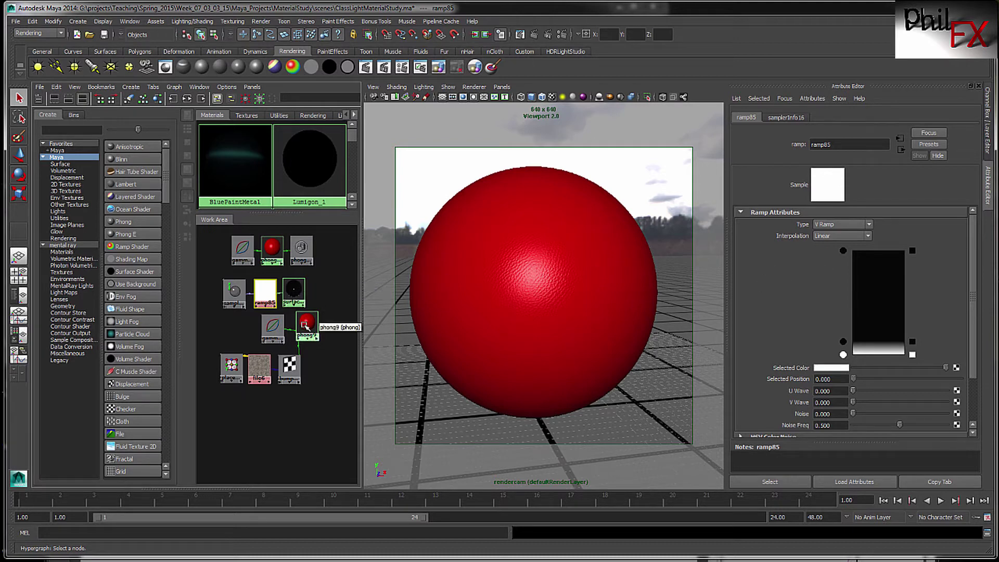
- Try to connect the facing-ratio ramp to the Reflectivity of the phong9 material
{"action": "left_click", "coordinate": [306, 323]}
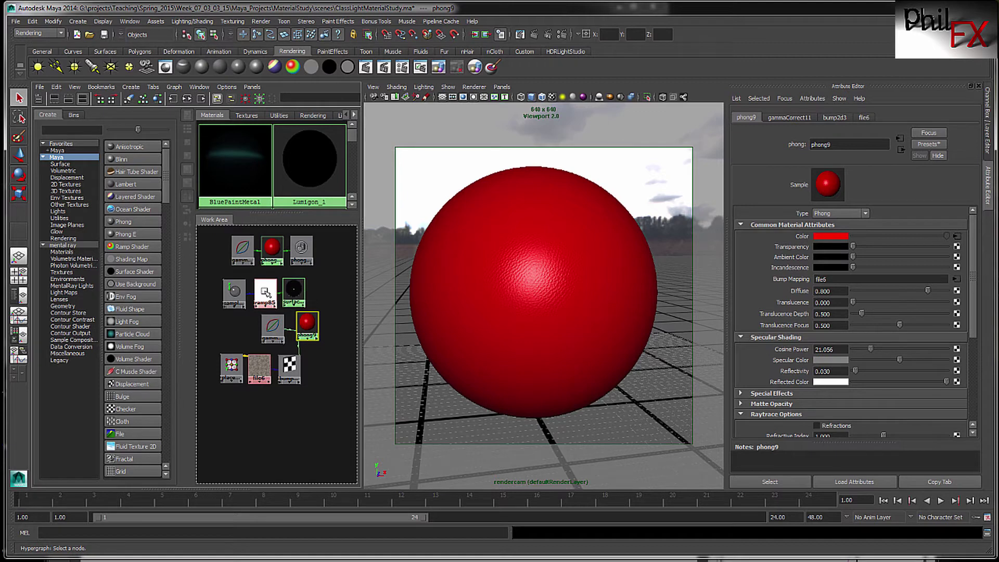
{"action": "middle_click_drag", "start_coordinate": [266, 292], "coordinate": [801, 370]}
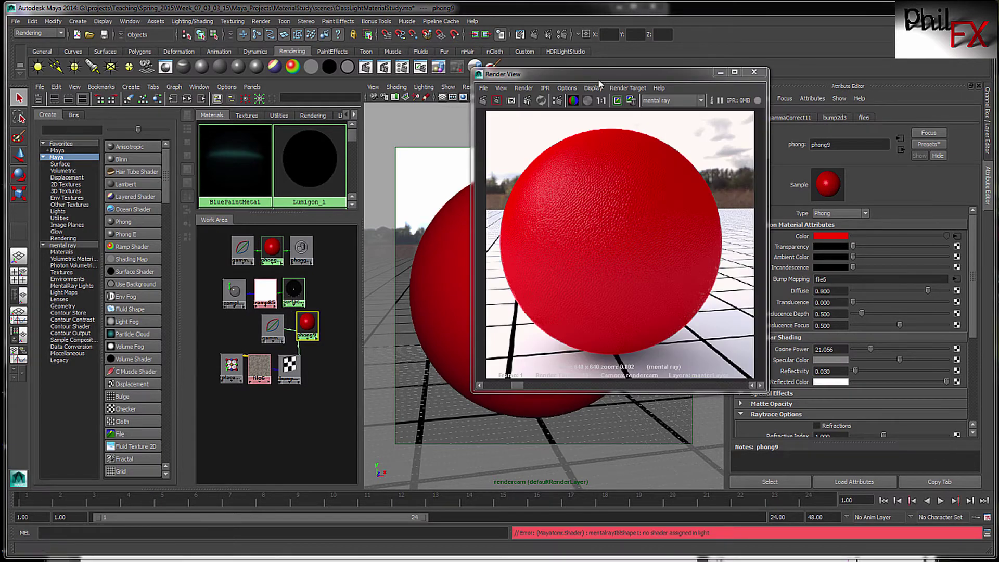
- Compare the two stored sphere renders, checking the reflections along the sphere's lower edge up close
{"action": "left_click_drag", "start_coordinate": [588, 76], "coordinate": [513, 74]}
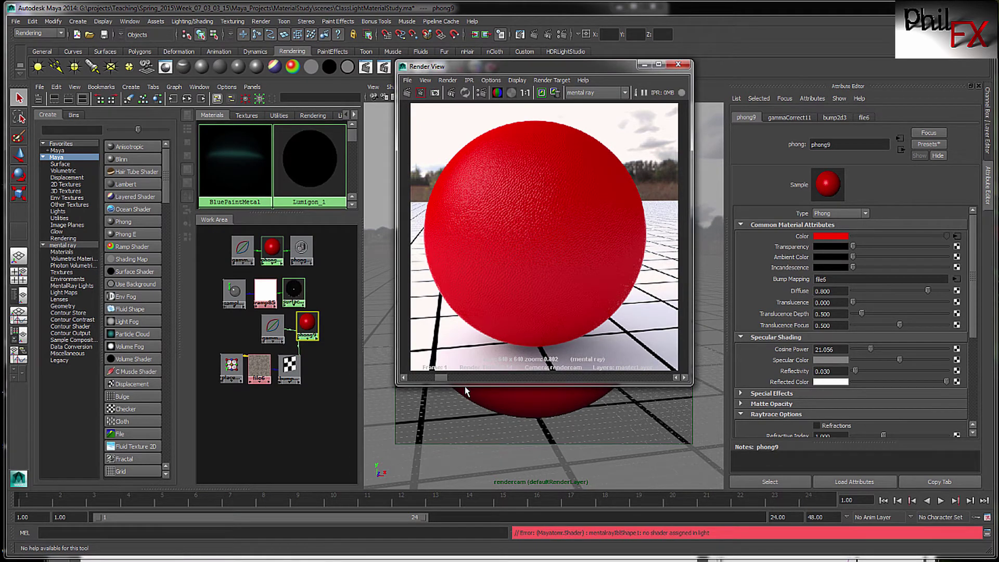
{"action": "left_click", "coordinate": [426, 378]}
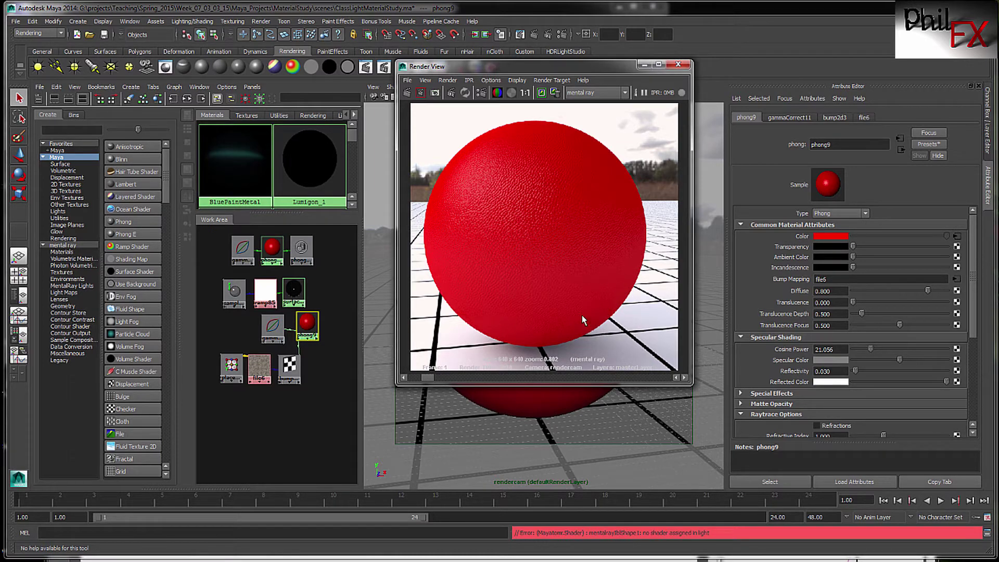
{"action": "left_click", "coordinate": [458, 378]}
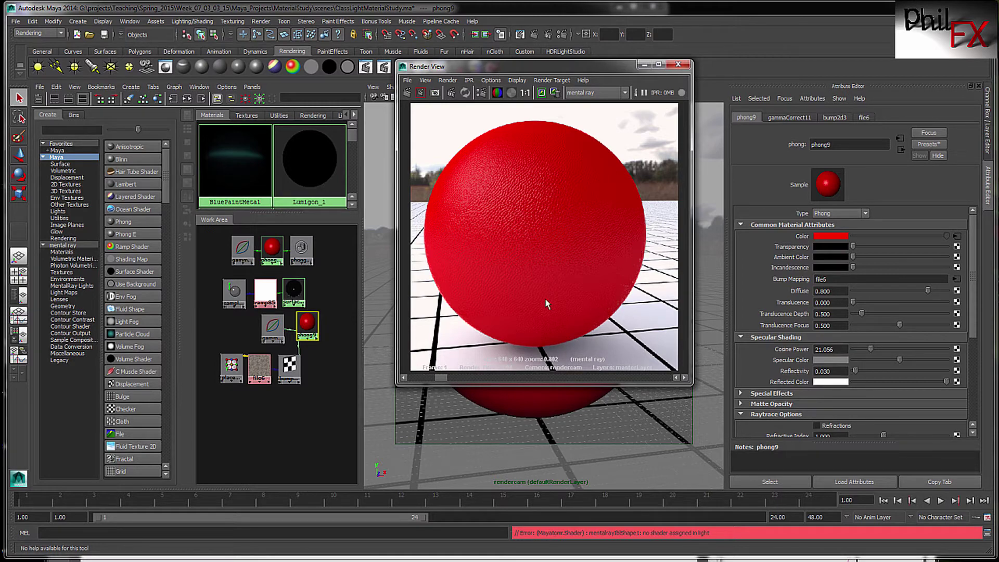
{"action": "left_click", "coordinate": [431, 378]}
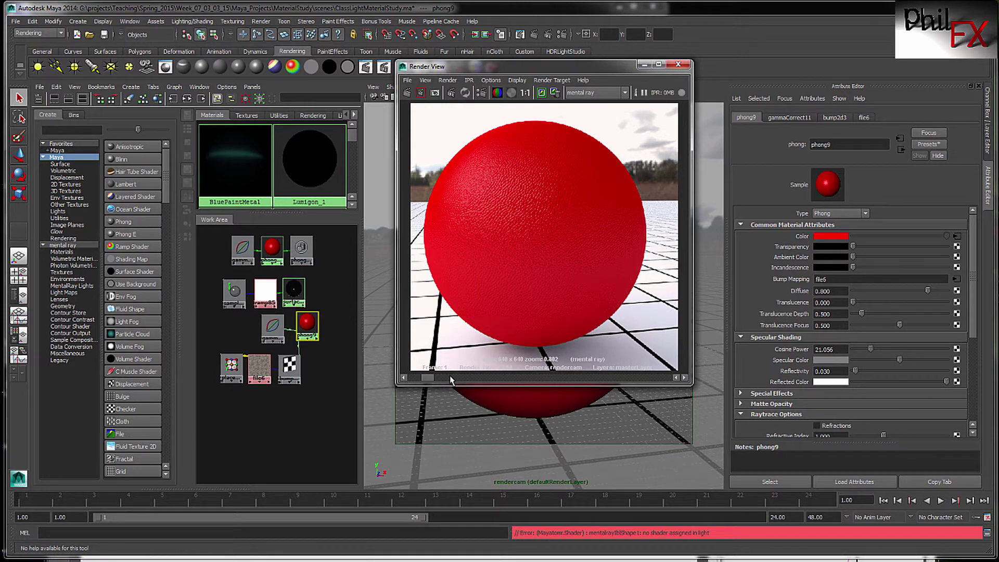
{"action": "left_click", "coordinate": [448, 378]}
{"action": "scroll", "coordinate": [537, 343], "scroll_direction": "up", "scroll_amount": 2}
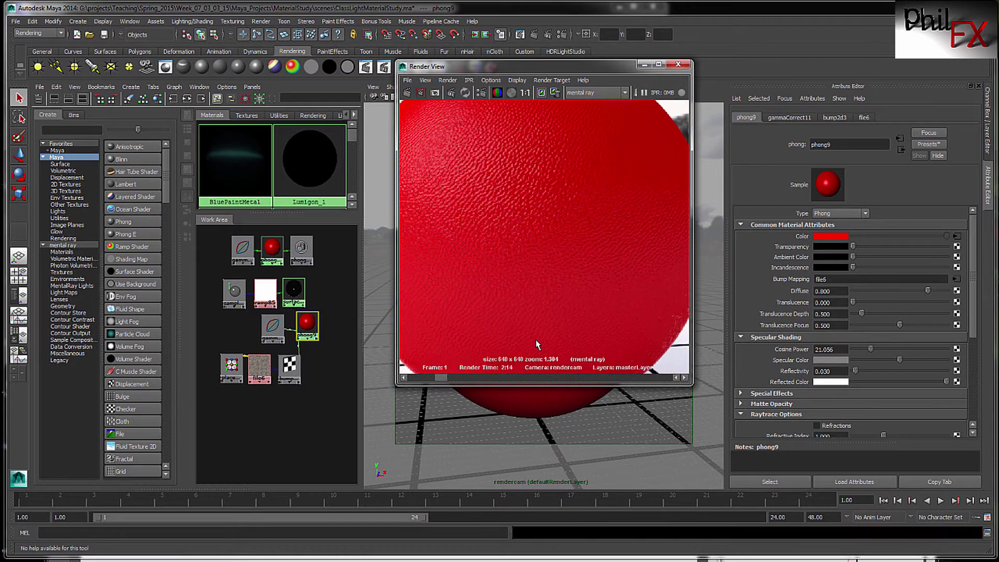
{"action": "middle_click_drag", "start_coordinate": [528, 334], "coordinate": [590, 217], "text": "alt"}
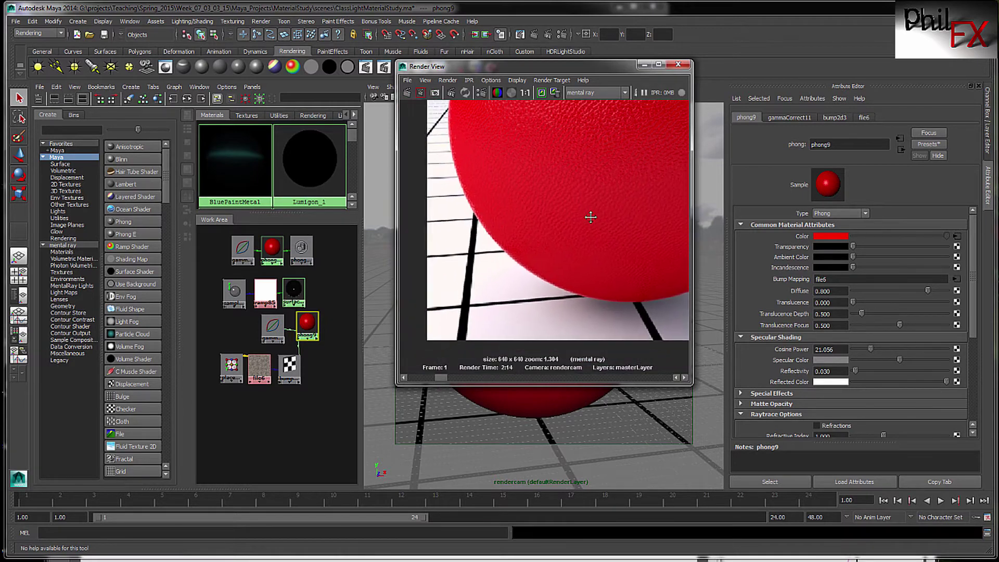
{"action": "left_click", "coordinate": [432, 378]}
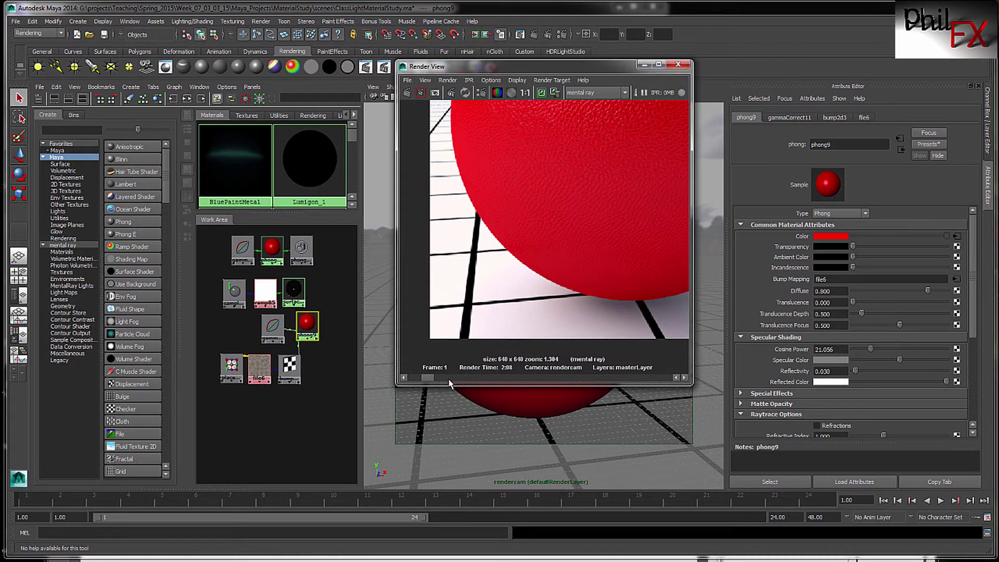
{"action": "left_click", "coordinate": [449, 379]}
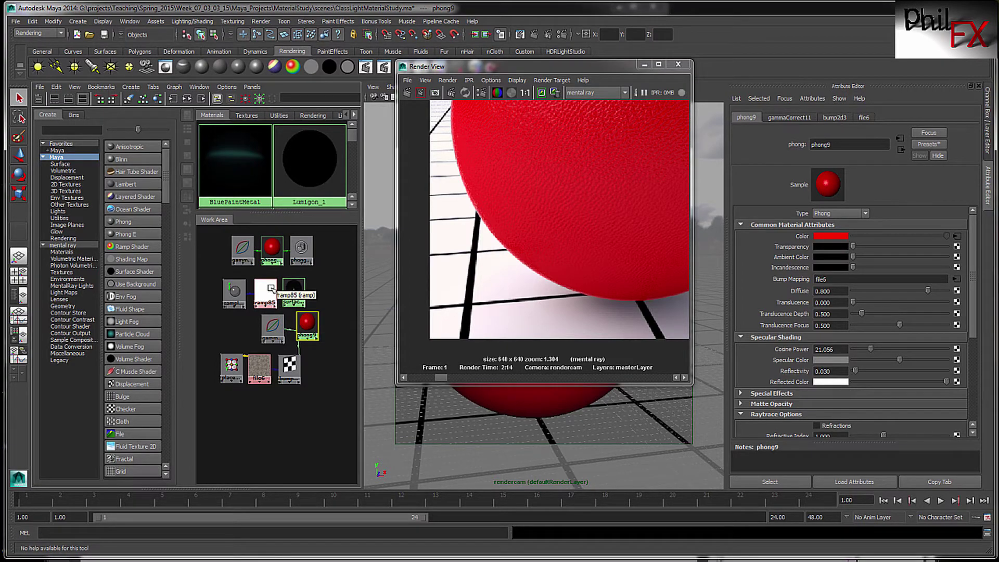
- Connect the ramp to phong9's Reflectivity and move the ramp's lower black entry up to position 0.260
{"action": "middle_click_drag", "start_coordinate": [271, 289], "coordinate": [784, 371]}
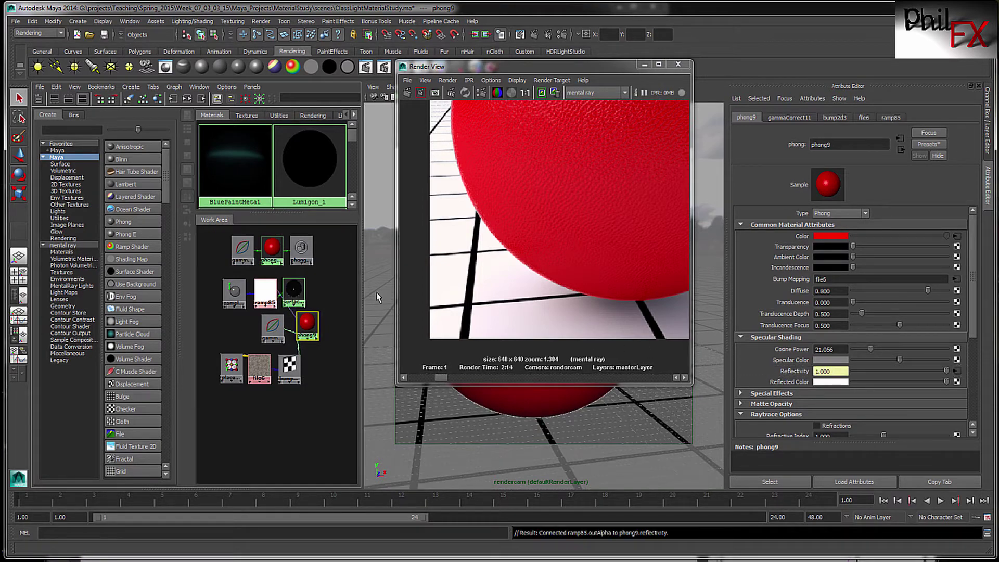
{"action": "left_click", "coordinate": [265, 293]}
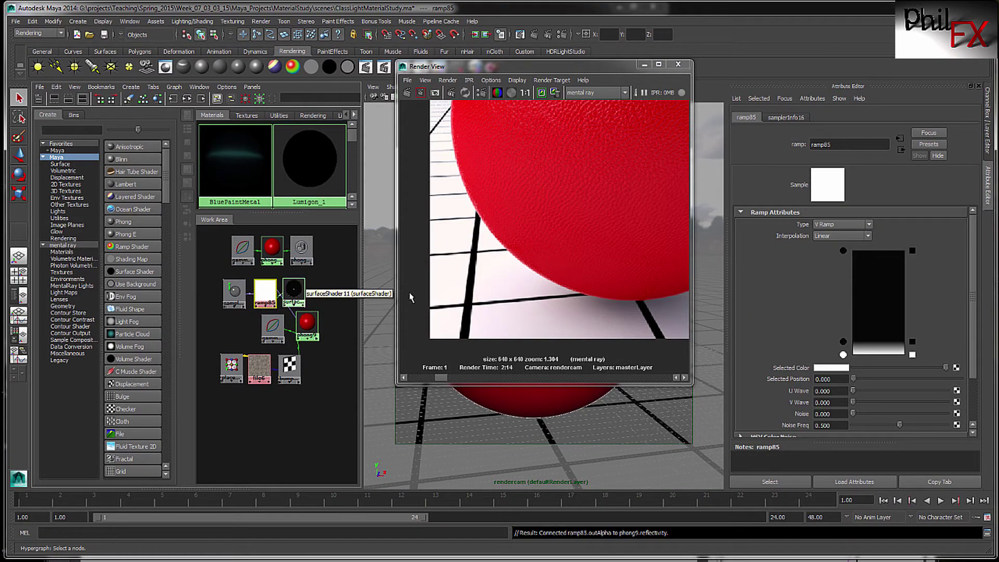
{"action": "left_click", "coordinate": [842, 341]}
{"action": "left_click_drag", "start_coordinate": [842, 342], "coordinate": [843, 331]}
{"action": "left_click_drag", "start_coordinate": [566, 70], "coordinate": [998, 112]}
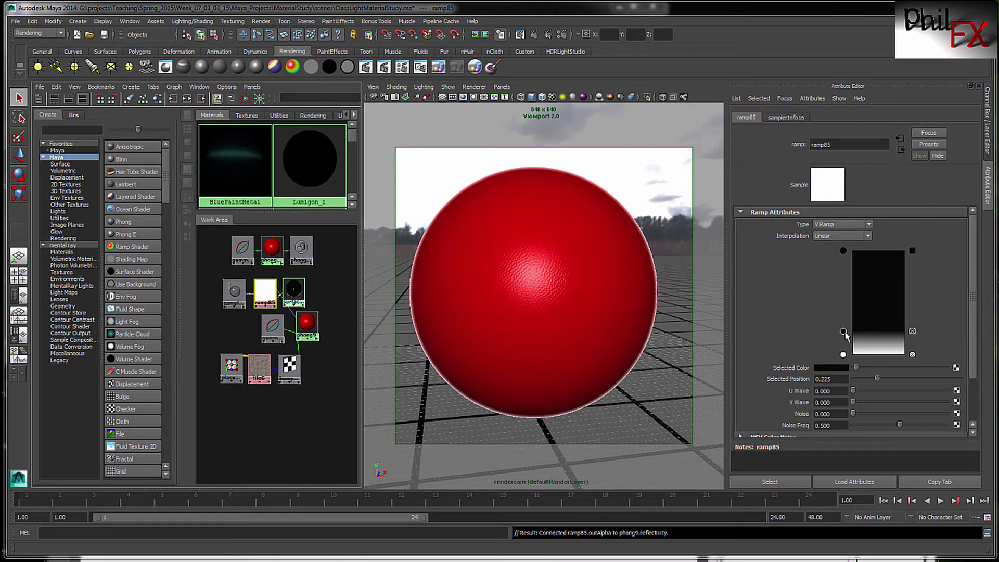
{"action": "left_click_drag", "start_coordinate": [843, 331], "coordinate": [843, 329]}
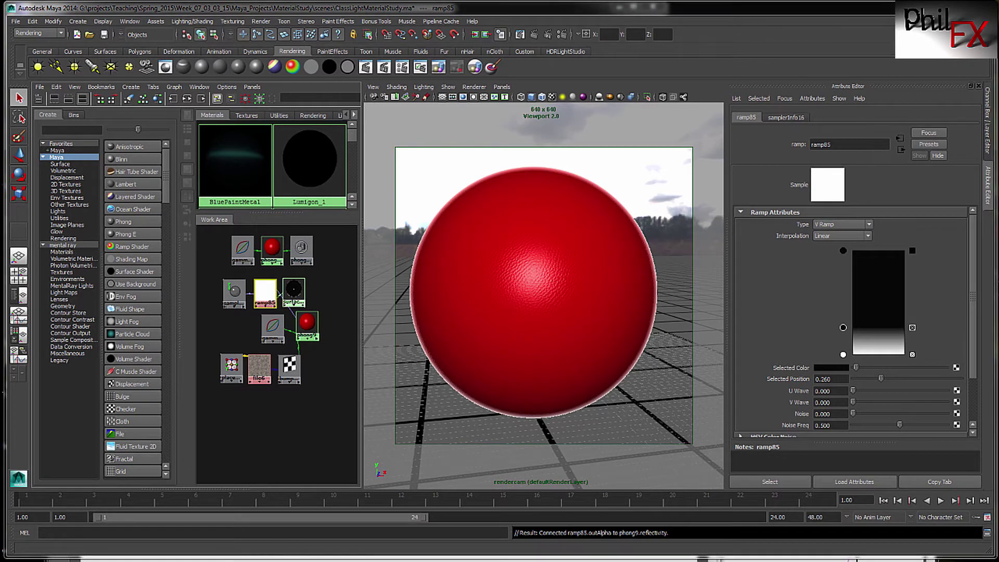
- Compare the stored sphere renders again, examining the reflections along the other side's rim and then the whole sphere
{"action": "left_click_drag", "start_coordinate": [998, 118], "coordinate": [444, 107]}
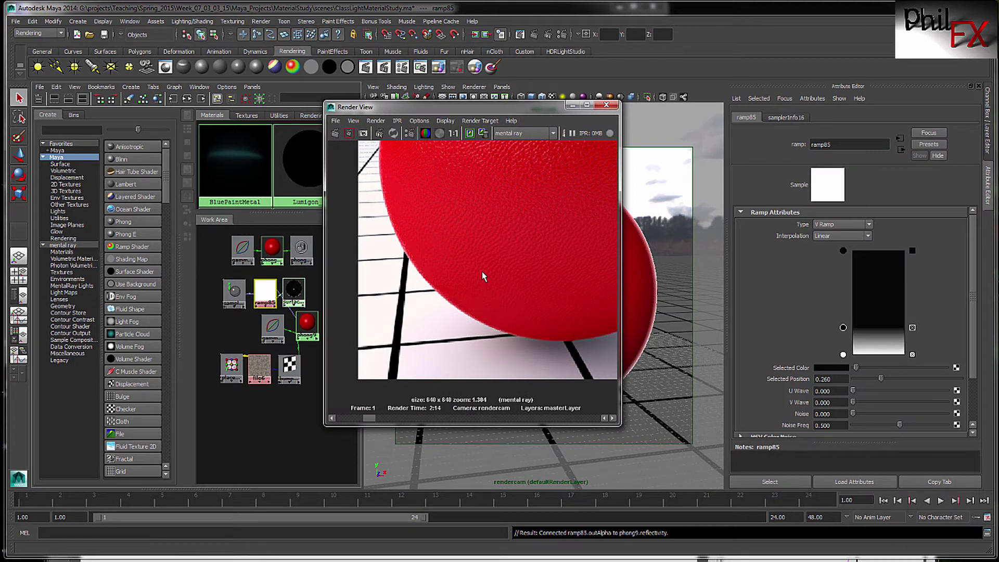
{"action": "middle_click_drag", "start_coordinate": [556, 290], "coordinate": [371, 282], "text": "alt"}
{"action": "middle_click_drag", "start_coordinate": [468, 254], "coordinate": [433, 276], "text": "alt"}
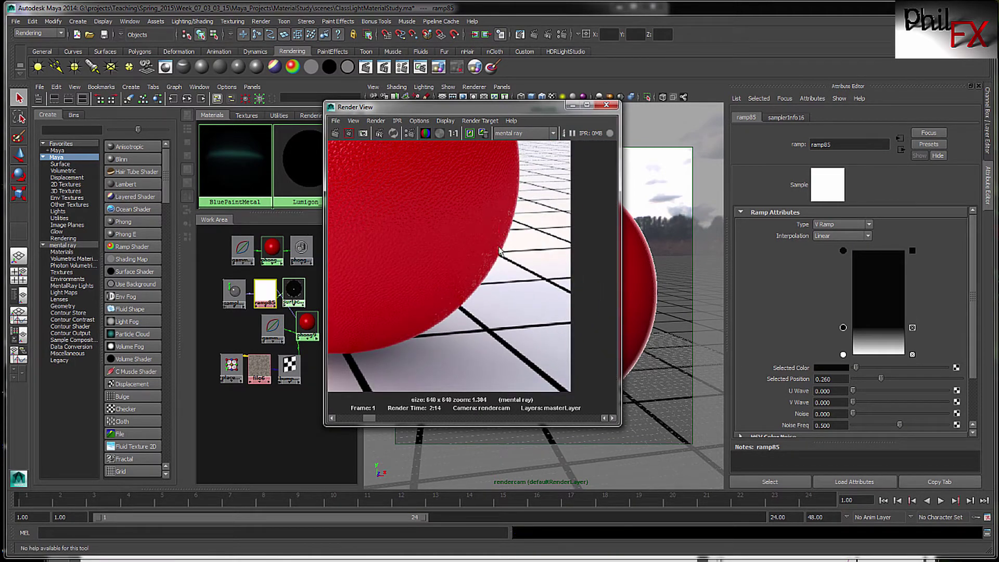
{"action": "left_click", "coordinate": [361, 422]}
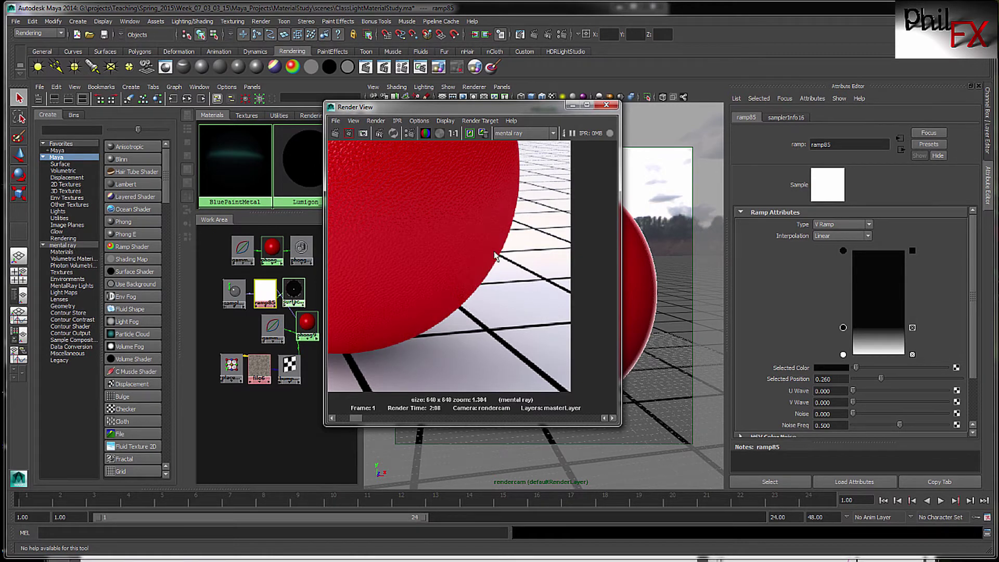
{"action": "left_click", "coordinate": [370, 418]}
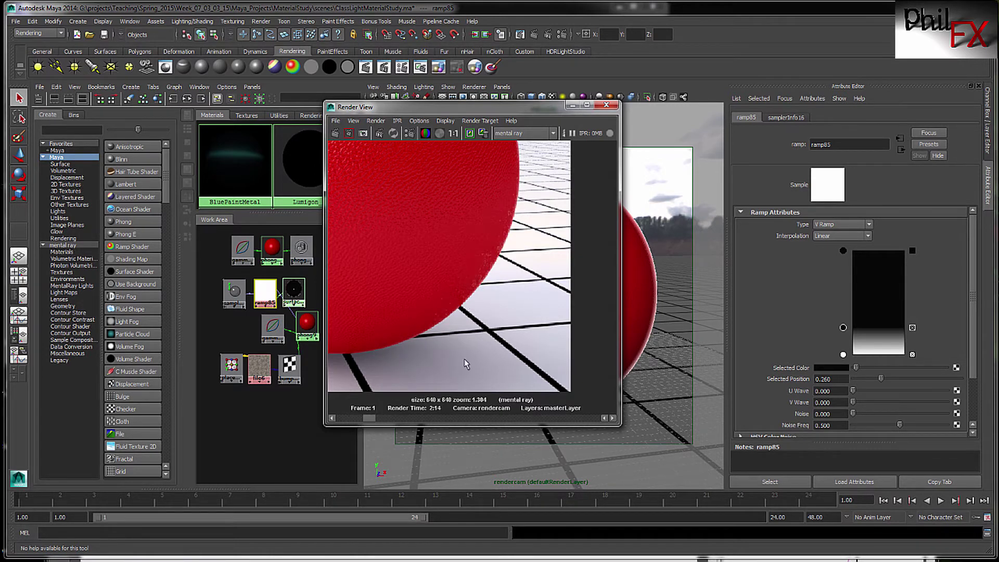
{"action": "right_click_drag", "start_coordinate": [496, 317], "coordinate": [448, 332], "text": "alt"}
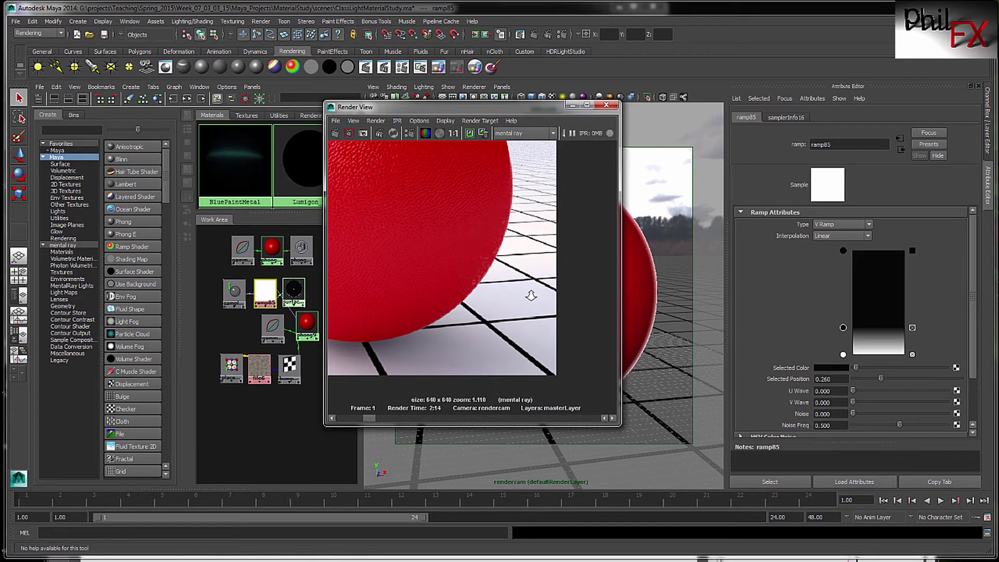
{"action": "right_click_drag", "start_coordinate": [531, 296], "coordinate": [436, 276], "text": "alt"}
{"action": "middle_click_drag", "start_coordinate": [436, 233], "coordinate": [511, 270], "text": "alt"}
{"action": "right_click_drag", "start_coordinate": [489, 271], "coordinate": [496, 270], "text": "alt"}
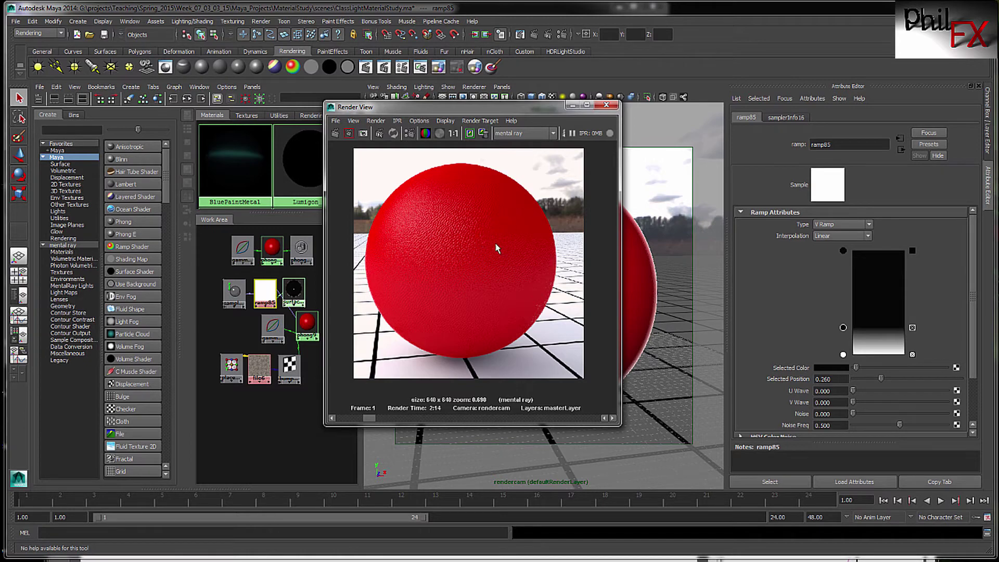
- Find the stored renders of the red 10cm shader ball and compare their edge reflections up close
{"action": "left_click", "coordinate": [593, 419]}
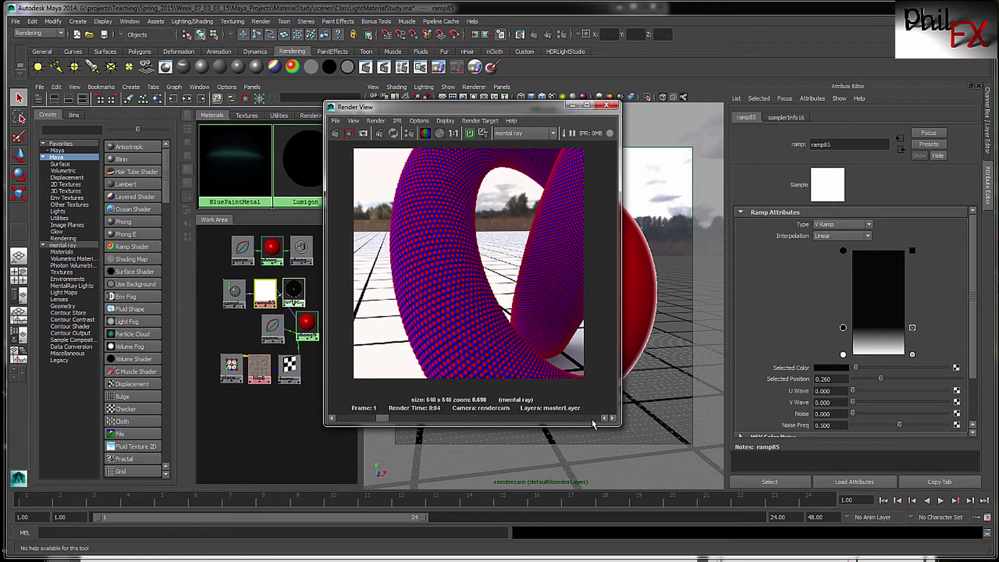
{"action": "left_click", "coordinate": [592, 418]}
{"action": "left_click_drag", "start_coordinate": [401, 419], "coordinate": [596, 420]}
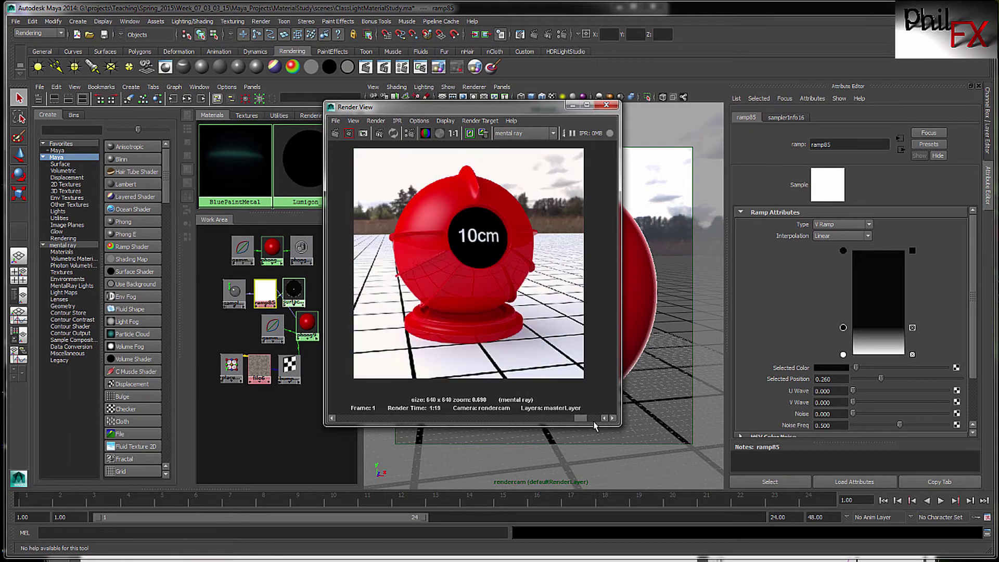
{"action": "left_click_drag", "start_coordinate": [499, 106], "coordinate": [401, 73]}
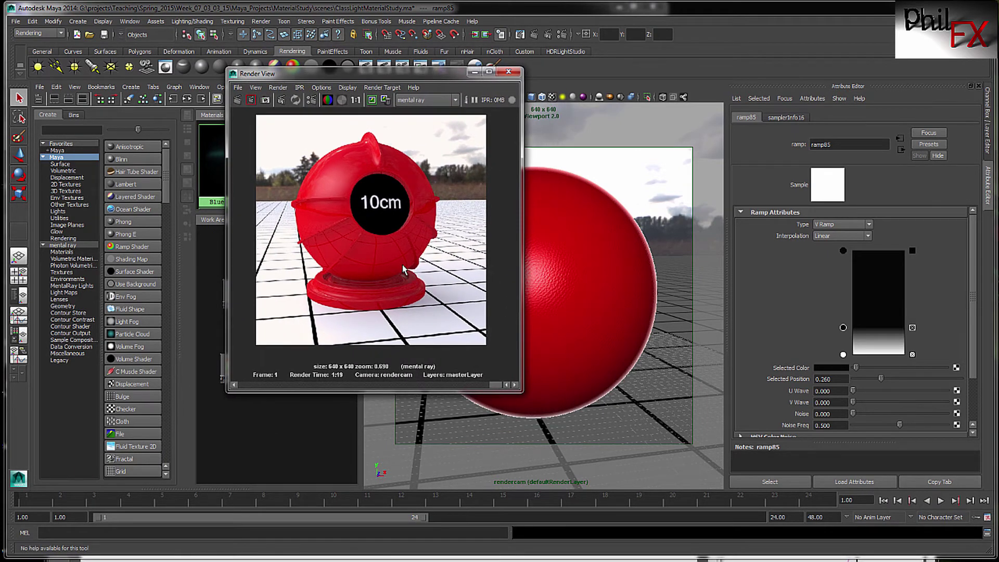
{"action": "scroll", "coordinate": [405, 271], "scroll_direction": "up", "scroll_amount": 3}
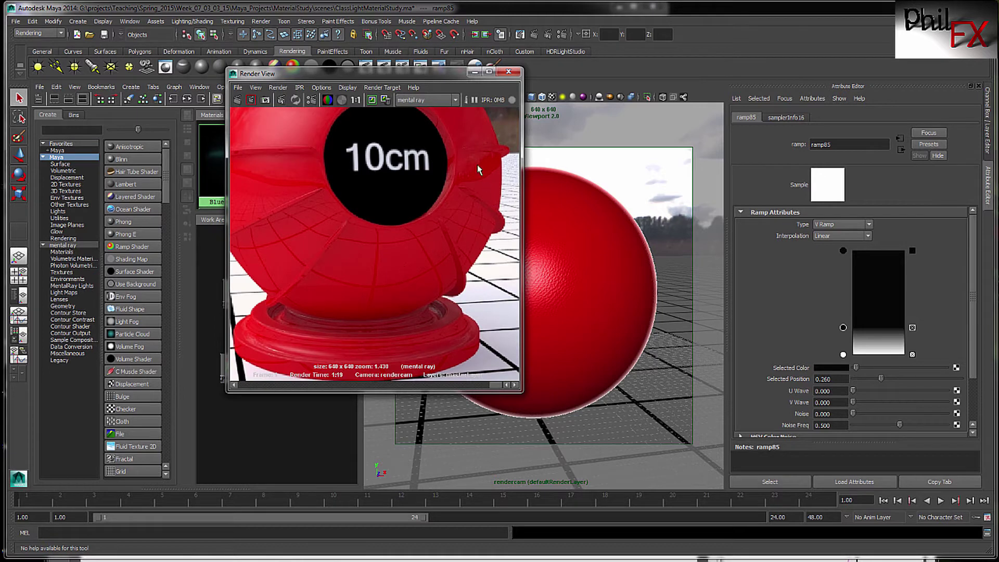
{"action": "left_click", "coordinate": [484, 385]}
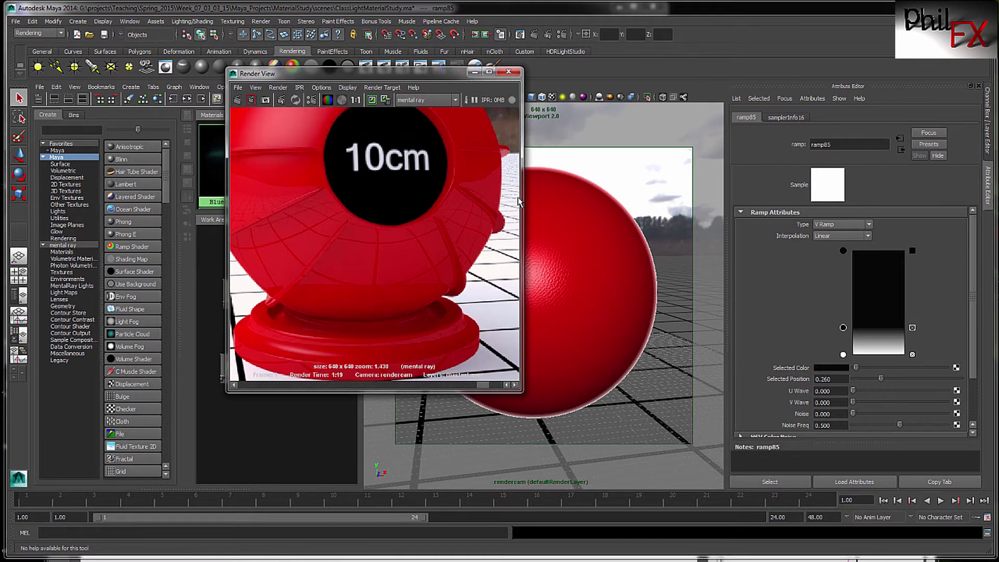
{"action": "left_click", "coordinate": [497, 384]}
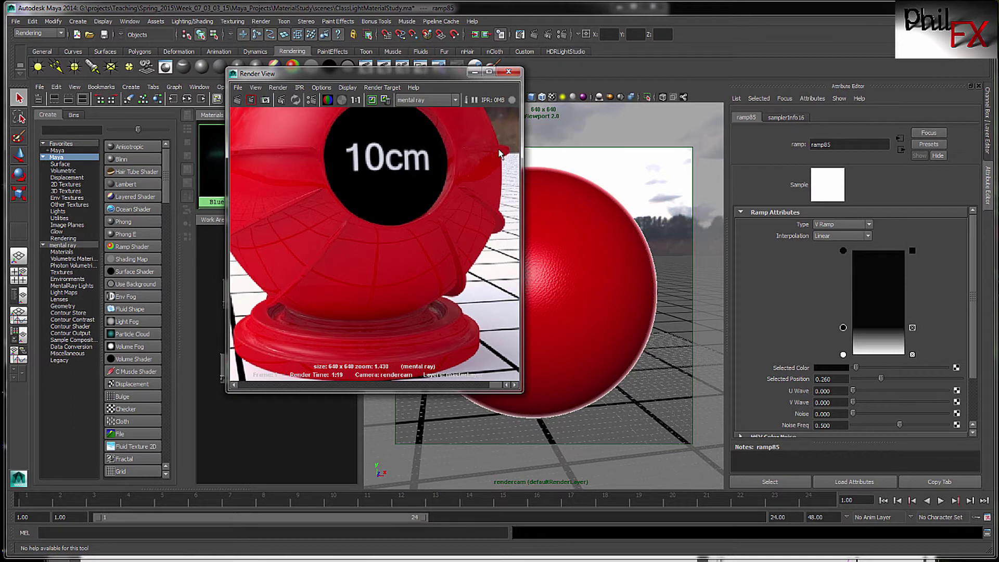
{"action": "left_click", "coordinate": [486, 386]}
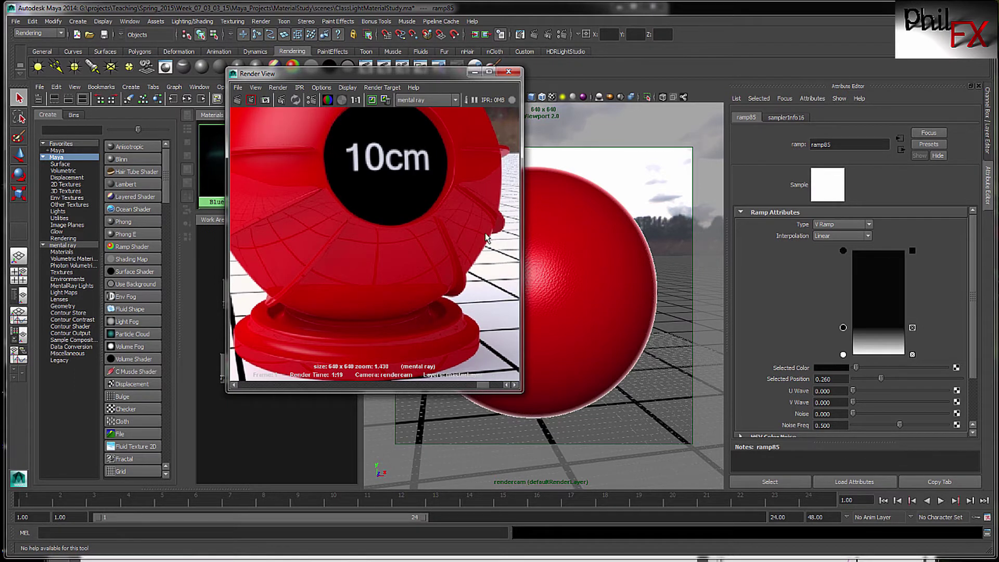
- Compare the two newest stored shader ball renders, examining the reflections on the base up close and then the whole ball
{"action": "left_click", "coordinate": [488, 386]}
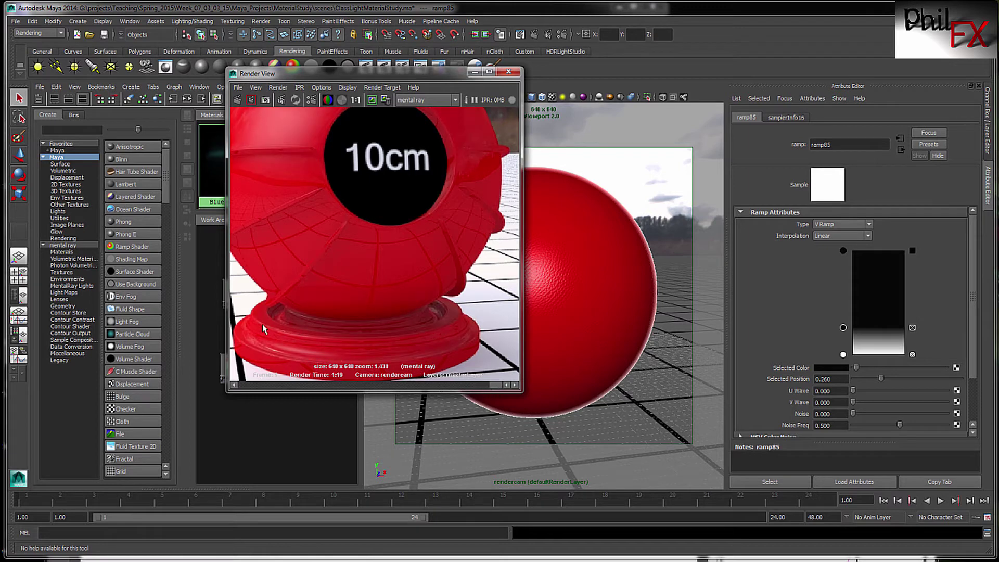
{"action": "left_click", "coordinate": [480, 386]}
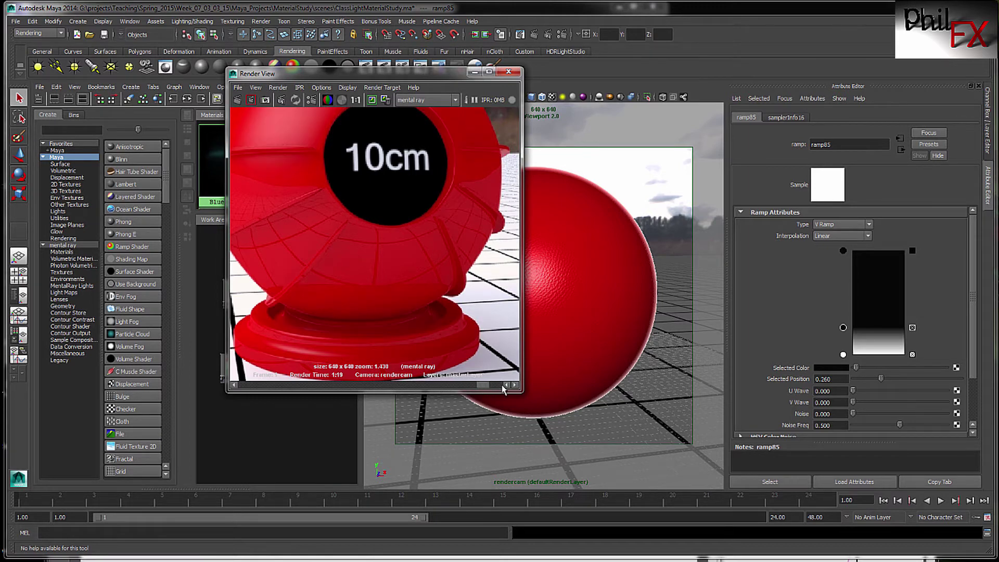
{"action": "left_click", "coordinate": [497, 385]}
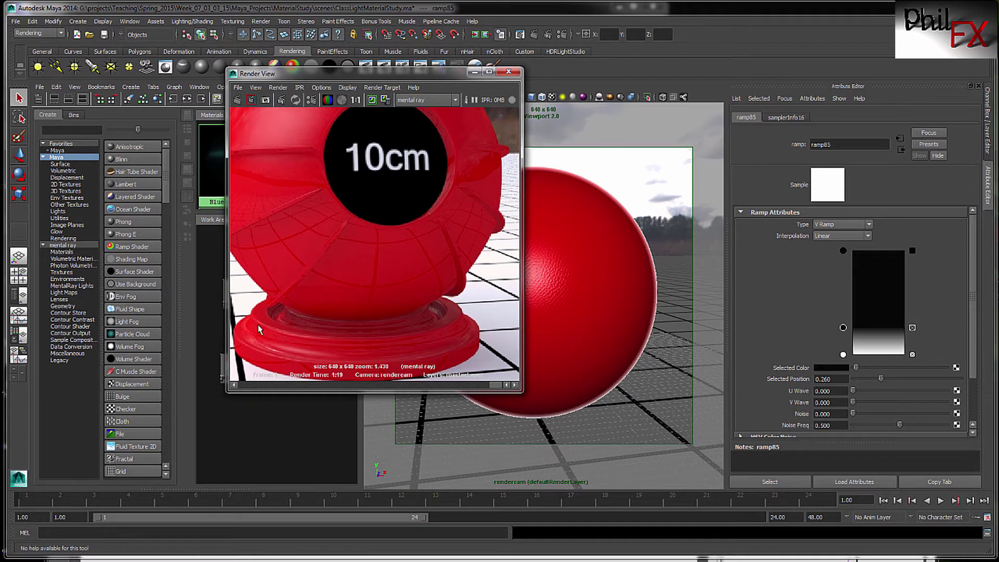
{"action": "left_click", "coordinate": [484, 386]}
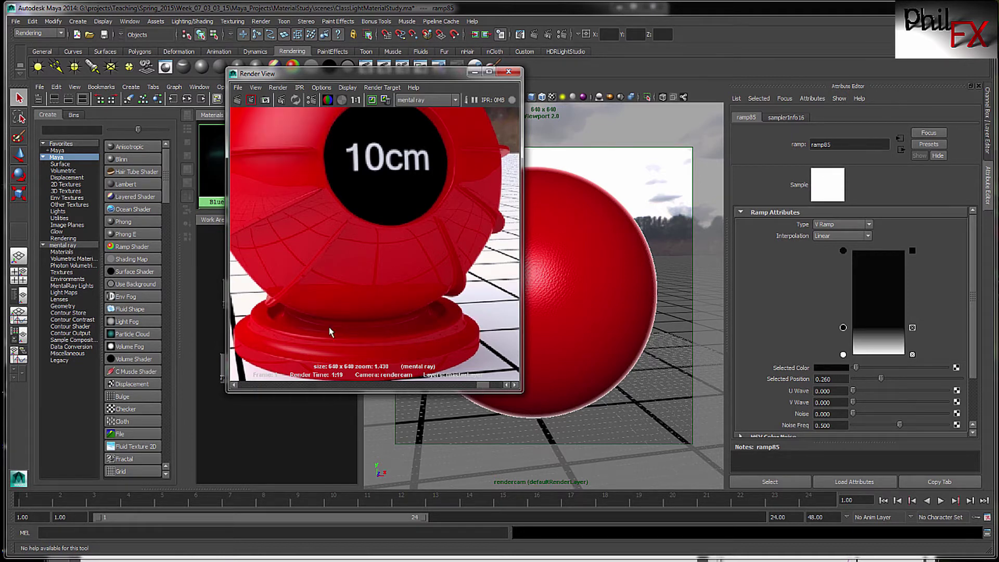
{"action": "left_click", "coordinate": [499, 385]}
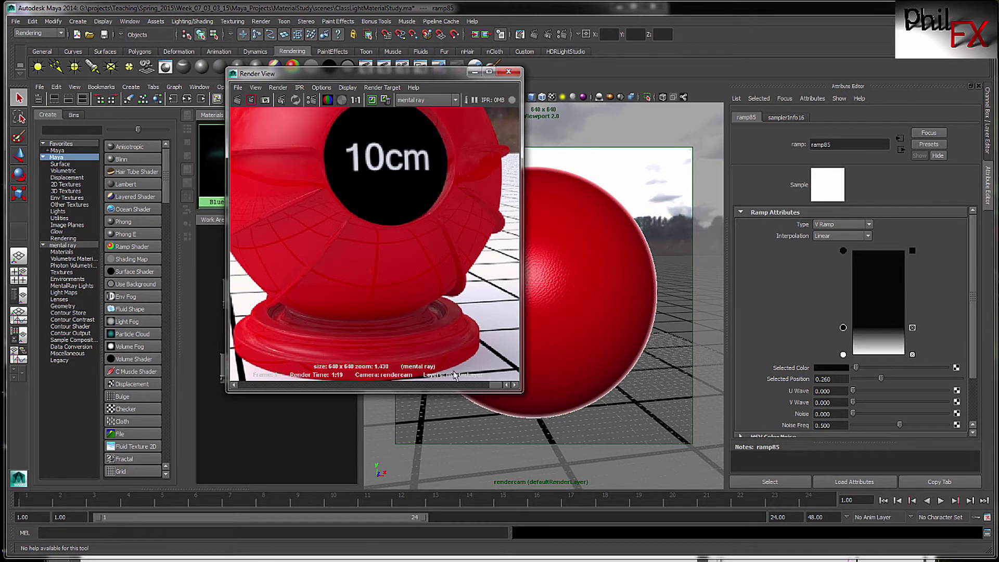
{"action": "left_click", "coordinate": [482, 386]}
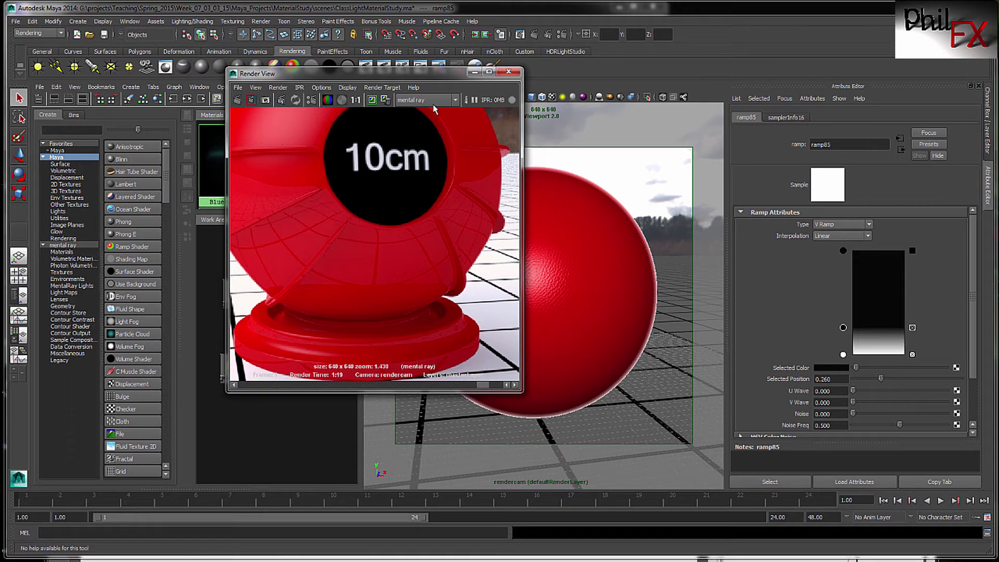
{"action": "scroll", "coordinate": [427, 276], "scroll_direction": "down", "scroll_amount": 3}
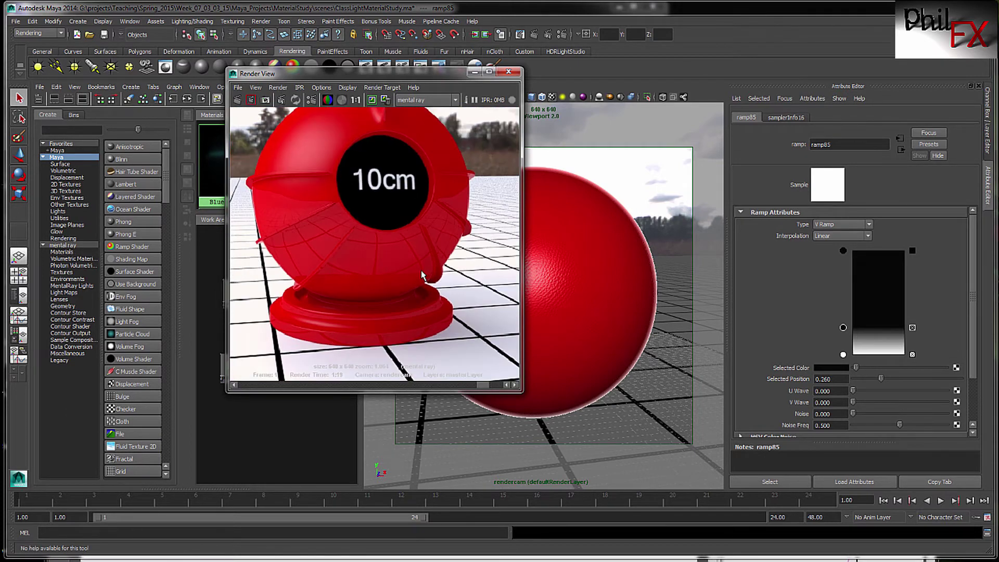
{"action": "scroll", "coordinate": [422, 276], "scroll_direction": "down", "scroll_amount": 2}
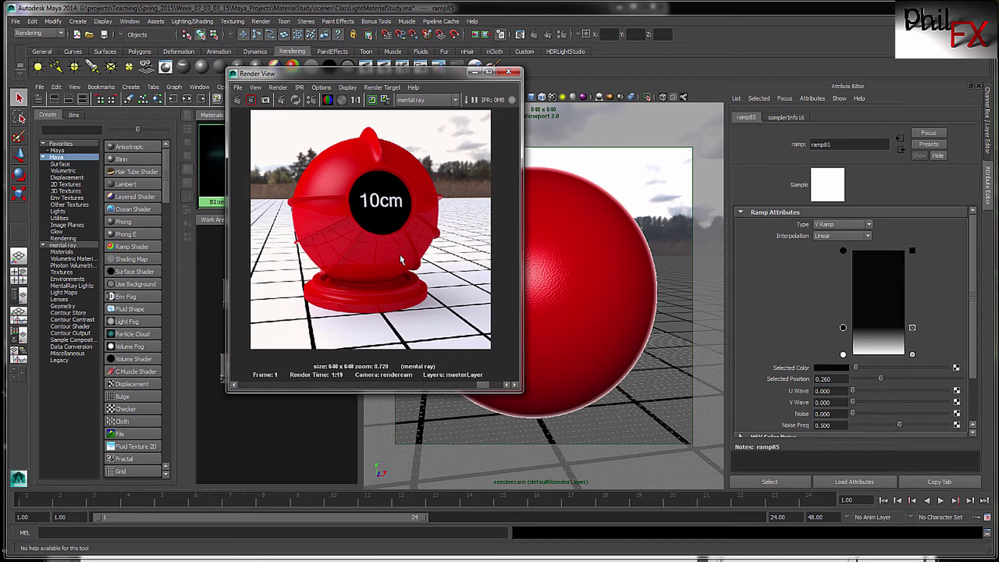
- Compare the stored shader ball renders under the different environment images, checking how each material version holds up in each lighting
{"action": "left_click", "coordinate": [470, 389]}
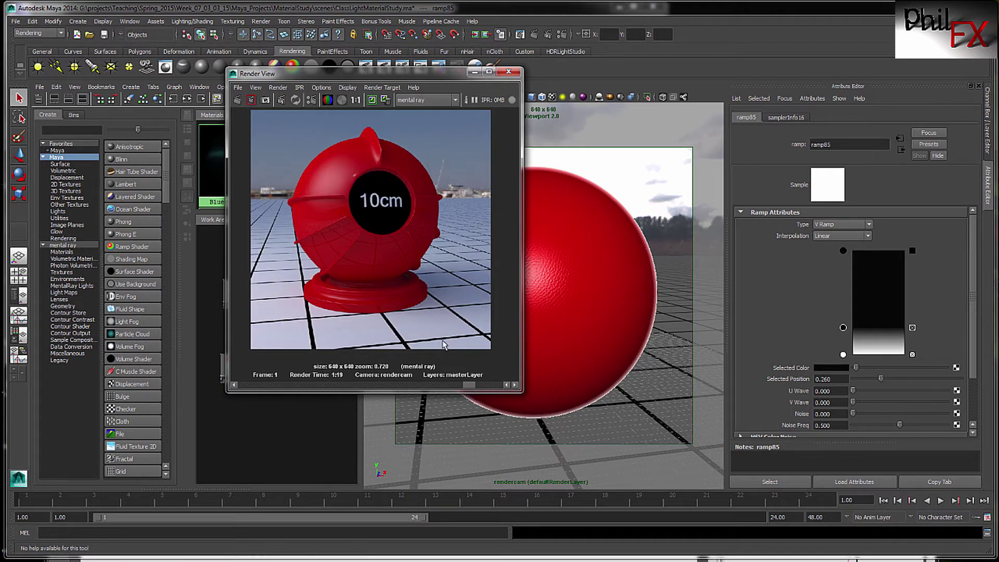
{"action": "left_click", "coordinate": [457, 384]}
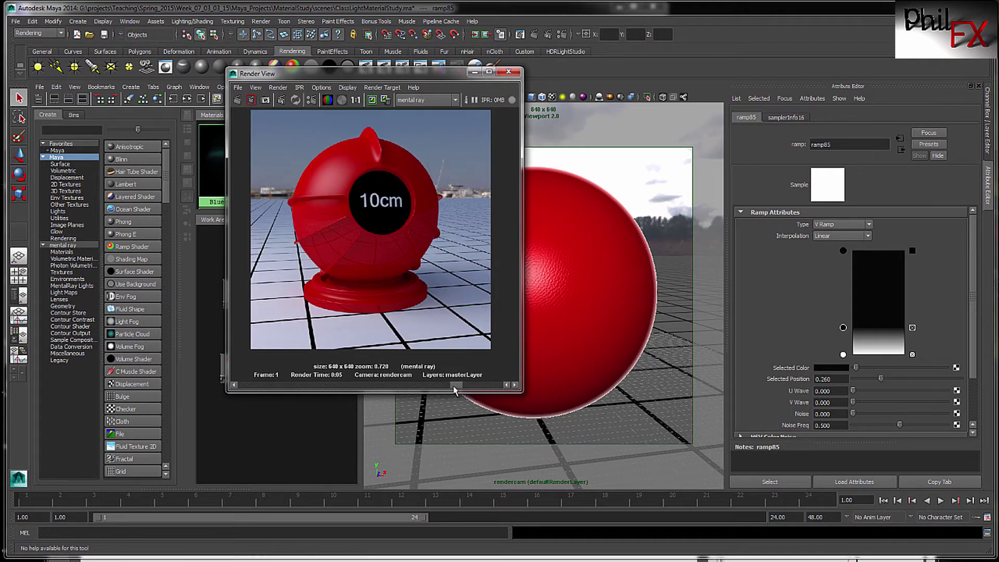
{"action": "left_click", "coordinate": [417, 384]}
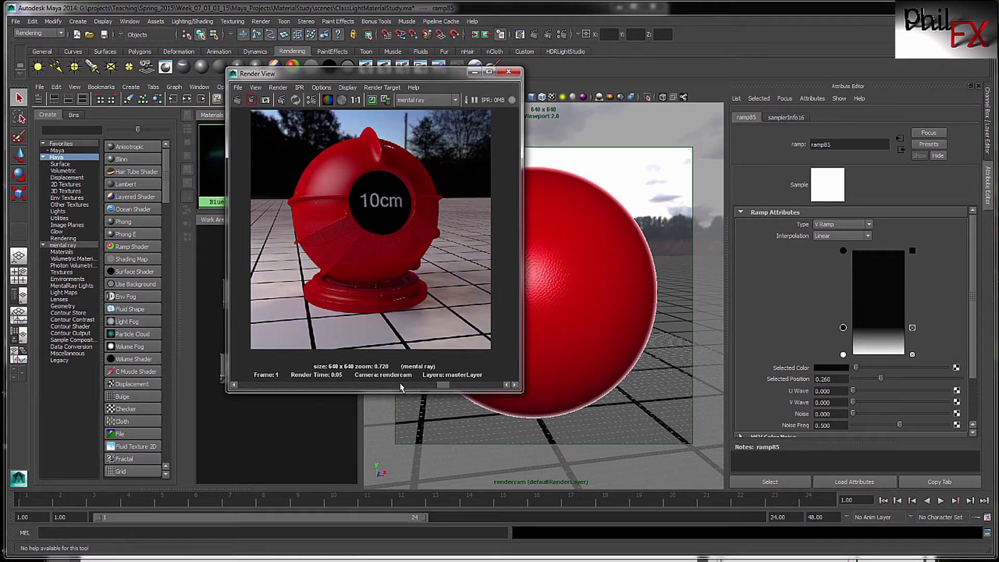
{"action": "left_click", "coordinate": [401, 385]}
{"action": "left_click", "coordinate": [393, 385]}
{"action": "left_click", "coordinate": [435, 386]}
{"action": "left_click", "coordinate": [468, 386]}
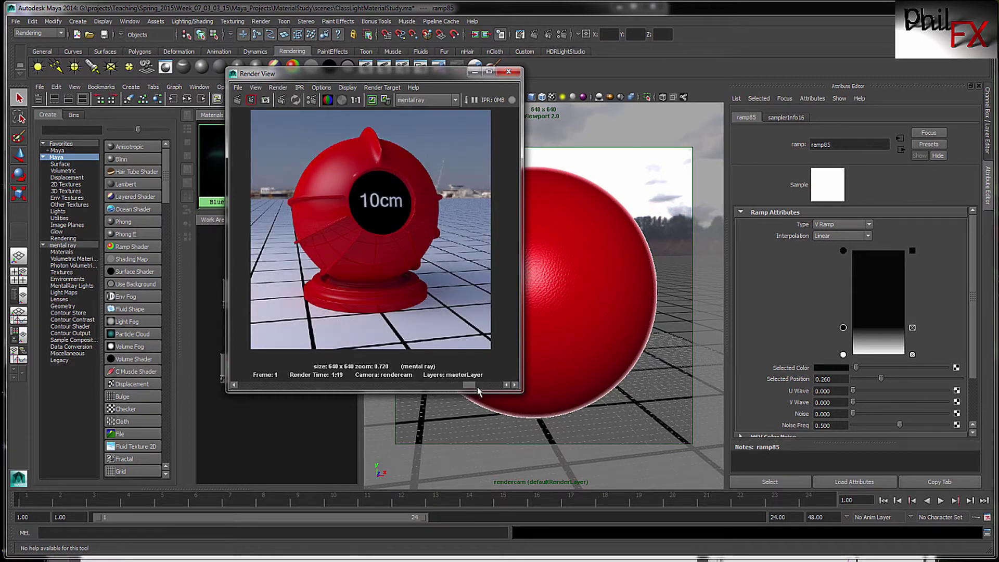
{"action": "left_click", "coordinate": [478, 386]}
{"action": "left_click", "coordinate": [458, 386]}
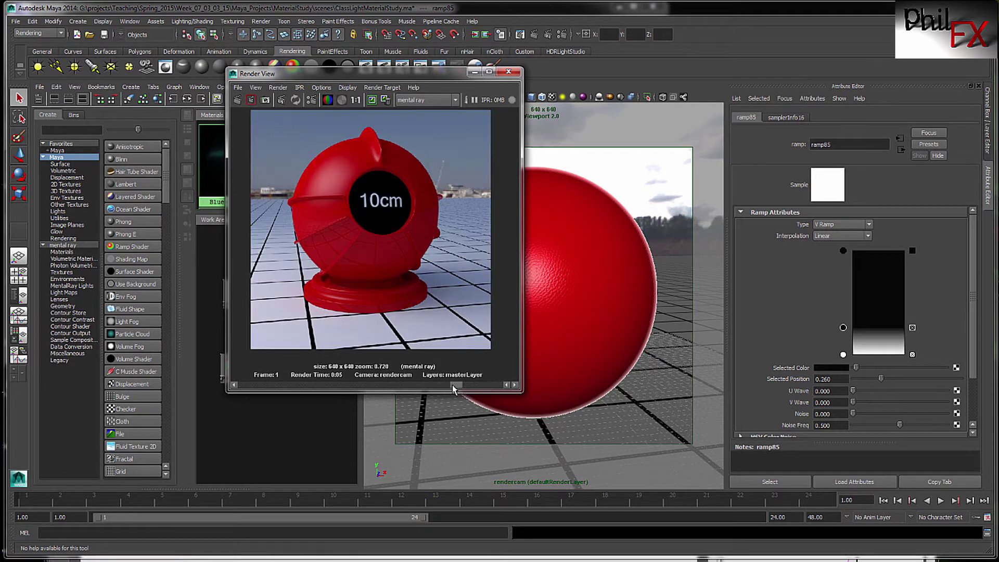
{"action": "left_click", "coordinate": [435, 385]}
{"action": "left_click", "coordinate": [466, 386]}
{"action": "left_click", "coordinate": [480, 386]}
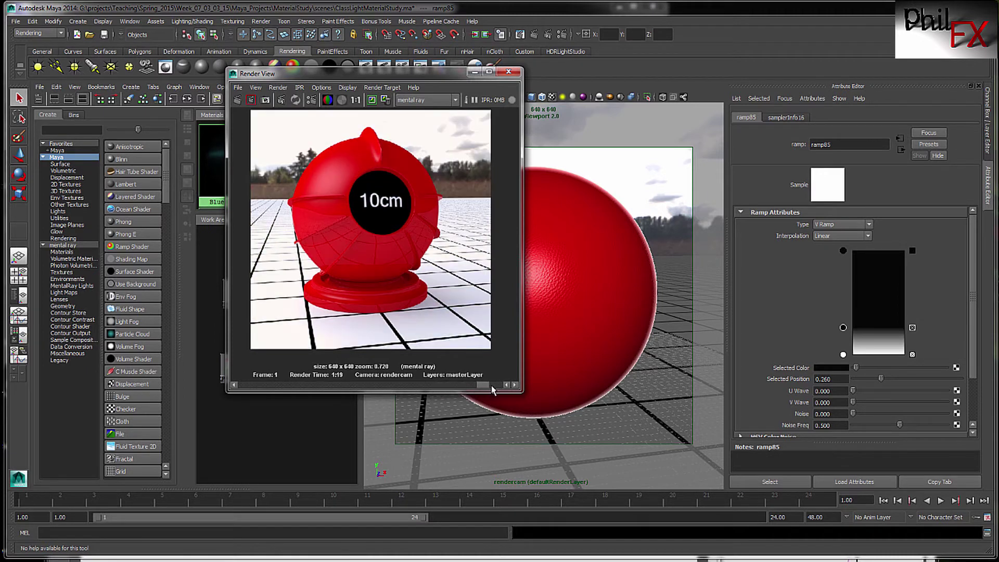
{"action": "left_click", "coordinate": [466, 386]}
{"action": "left_click", "coordinate": [453, 387]}
{"action": "left_click", "coordinate": [447, 387]}
{"action": "left_click", "coordinate": [470, 386]}
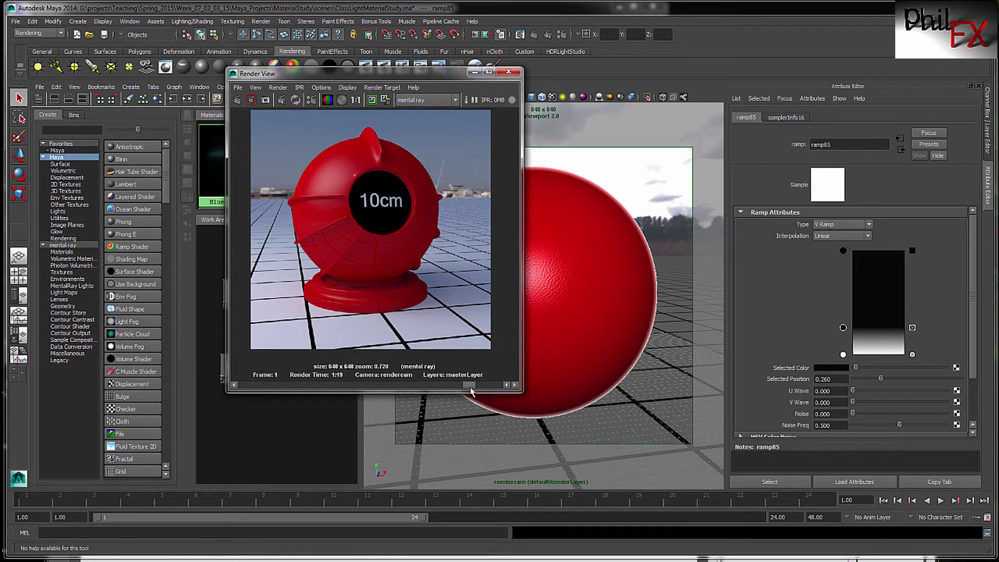
{"action": "left_click", "coordinate": [482, 386]}
{"action": "left_click", "coordinate": [468, 390]}
{"action": "left_click", "coordinate": [446, 390]}
{"action": "left_click", "coordinate": [456, 389]}
{"action": "left_click", "coordinate": [482, 389]}
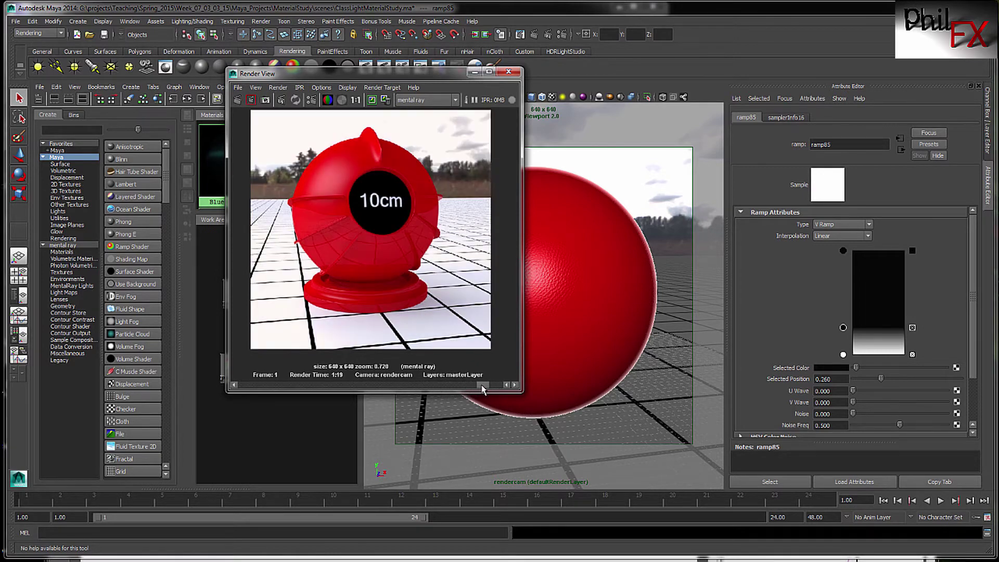
{"action": "mouse_move", "coordinate": [485, 385]}
{"action": "left_mouse_down"}
{"action": "mouse_move", "coordinate": [447, 386]}
{"action": "mouse_move", "coordinate": [492, 385]}
{"action": "left_mouse_up"}
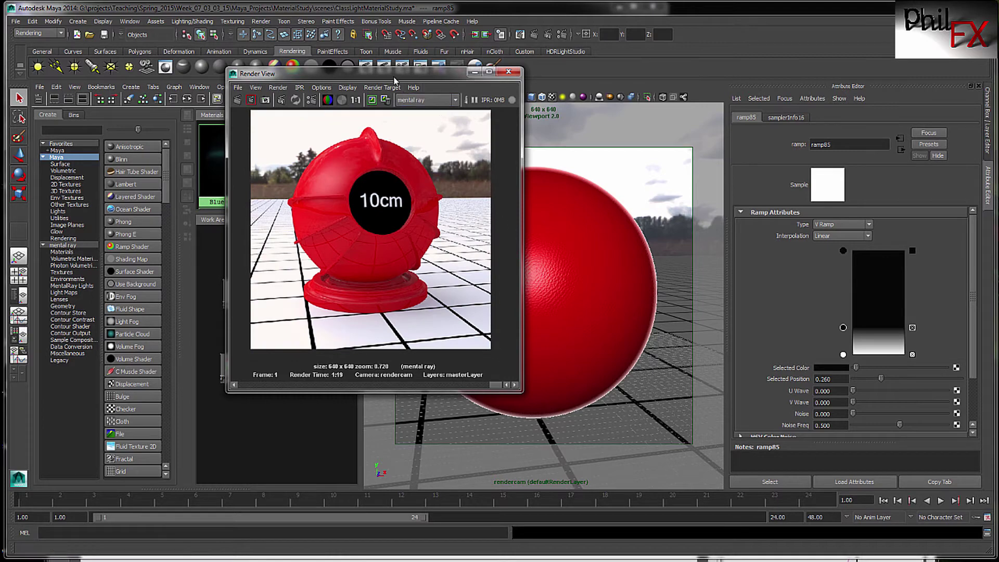
- Set the render window aside and review the "Material Cheat Sheet - Dielectrics" page of BasicShaders.pdf in Adobe Reader
{"action": "left_click_drag", "start_coordinate": [388, 68], "coordinate": [718, 83]}
{"action": "left_click_drag", "start_coordinate": [450, 87], "coordinate": [998, 89]}
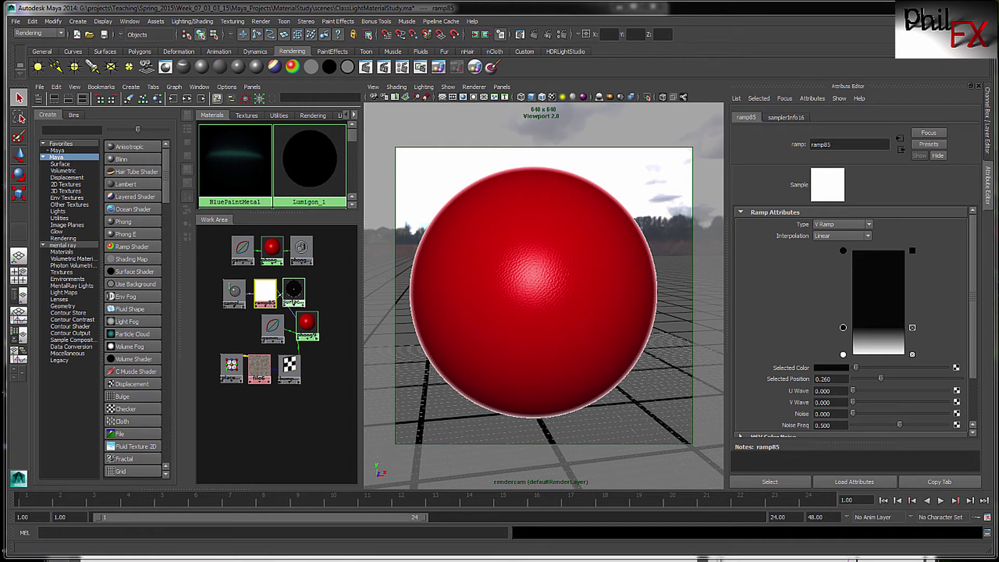
{"action": "key", "text": "alt+Tab"}
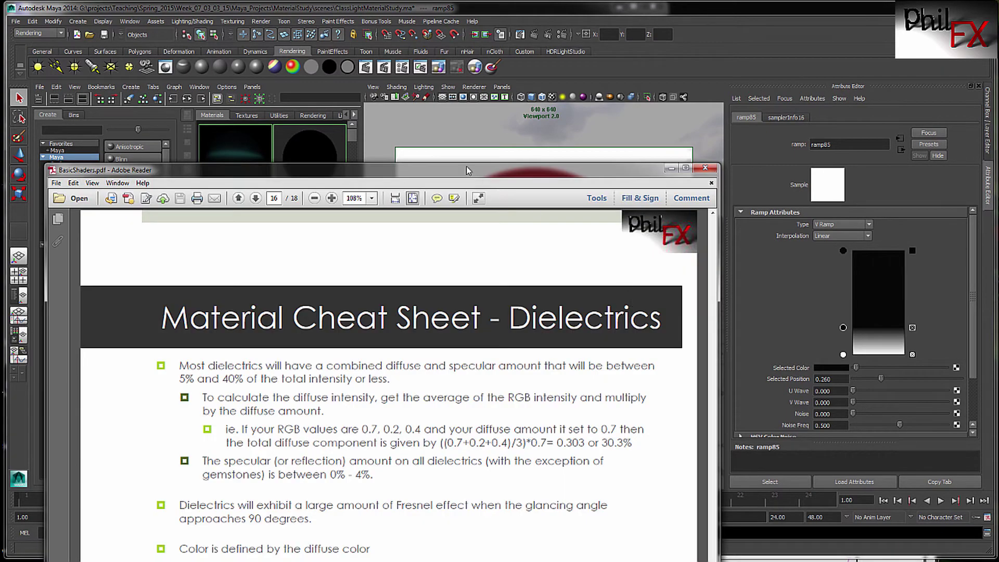
{"action": "left_click_drag", "start_coordinate": [470, 163], "coordinate": [545, 34]}
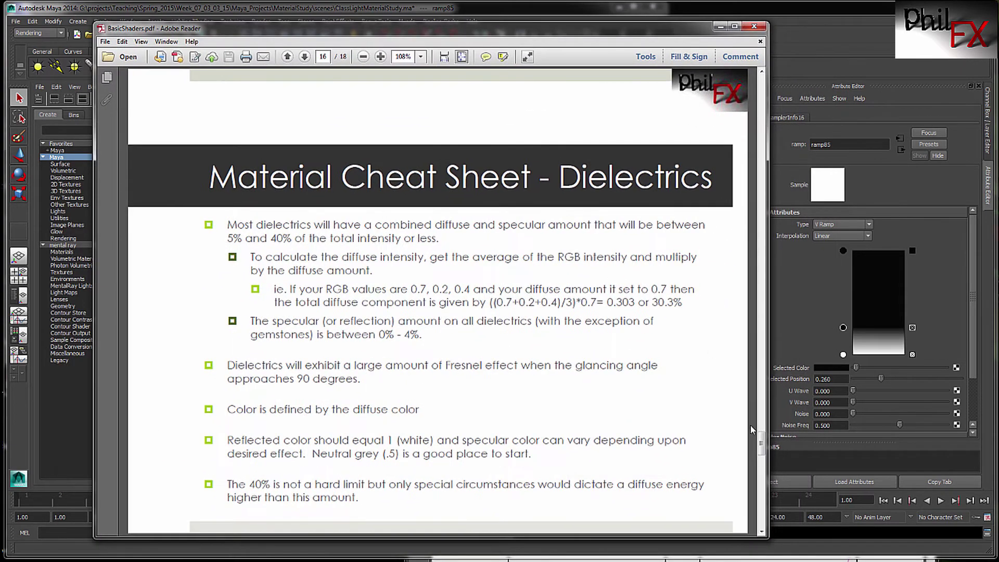
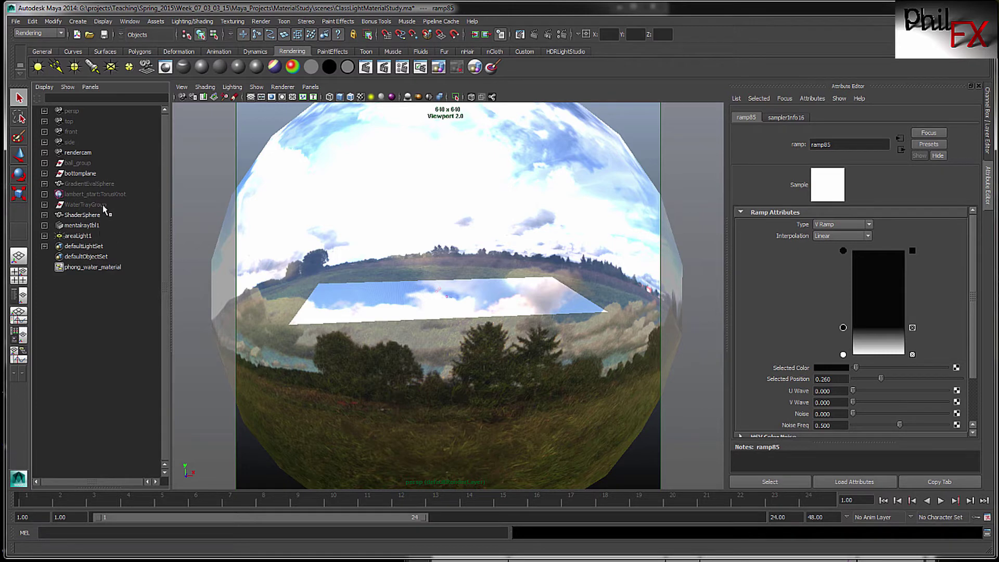
- Look through rendercam in the viewport
{"action": "left_click", "coordinate": [311, 87]}
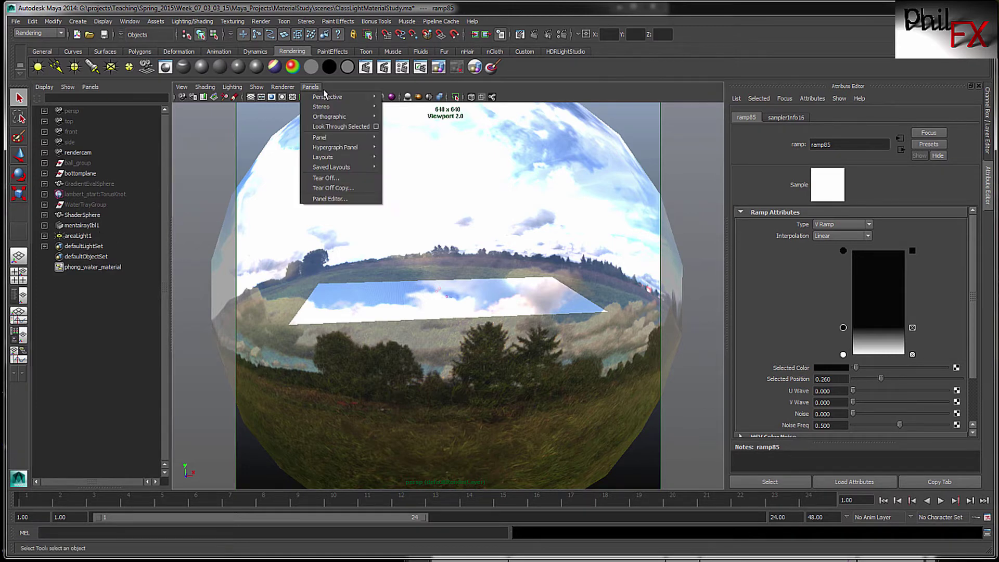
{"action": "mouse_move", "coordinate": [344, 97]}
{"action": "left_click", "coordinate": [405, 107]}
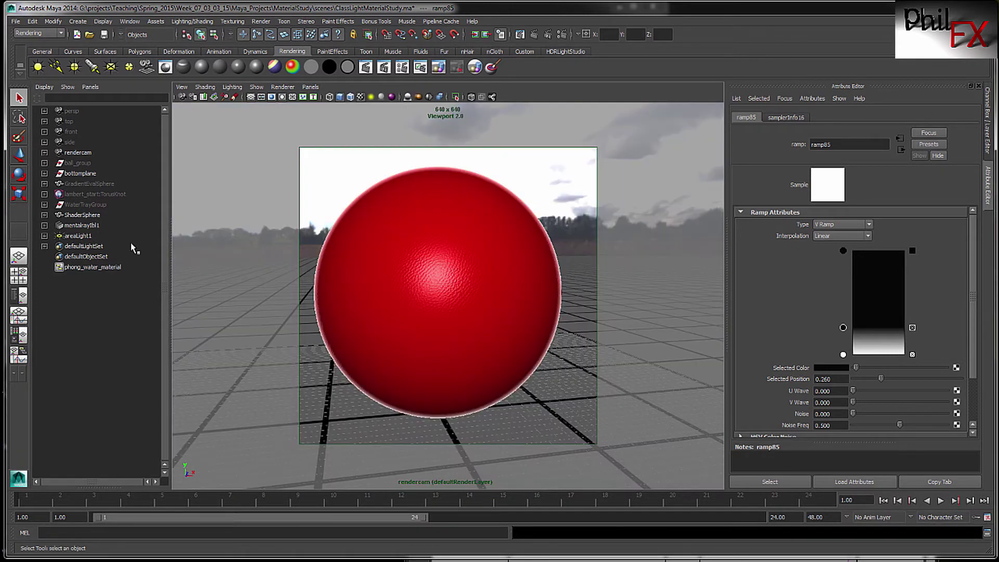
- Hide ShaderSphere and unhide lambert_start:TorusKnot
{"action": "left_click", "coordinate": [87, 218]}
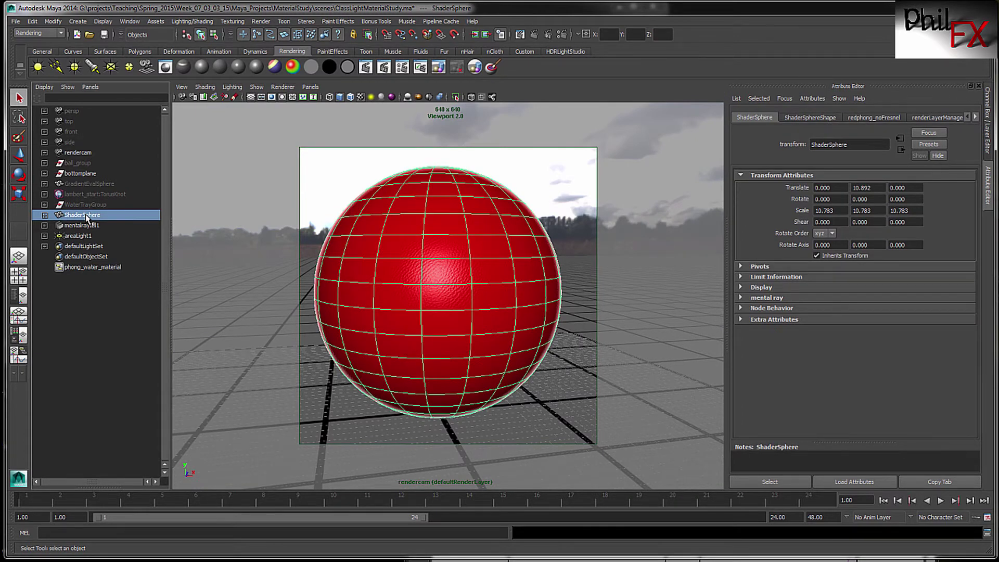
{"action": "key", "text": "ctrl+h"}
{"action": "left_click", "coordinate": [93, 194]}
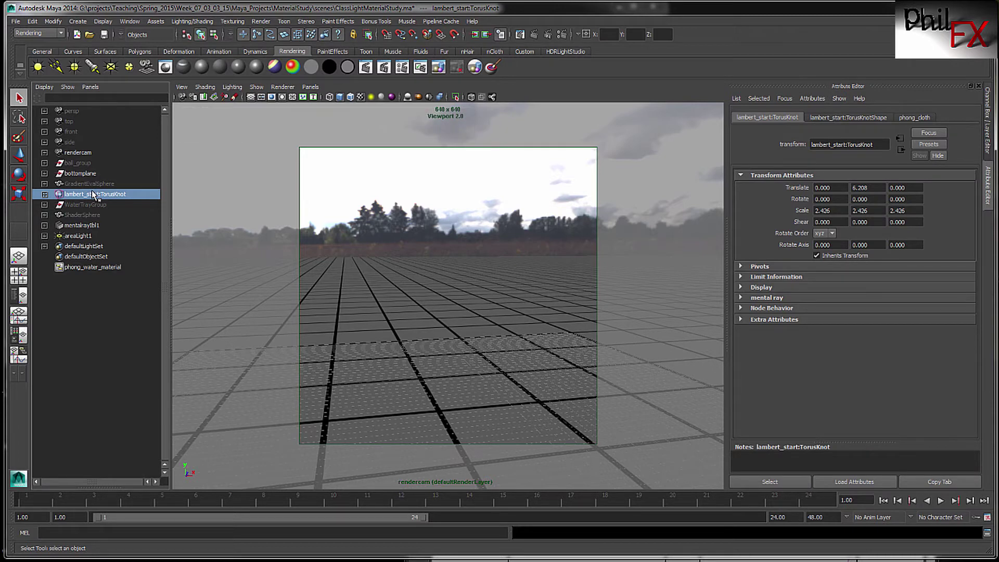
{"action": "key", "text": "shift+h"}
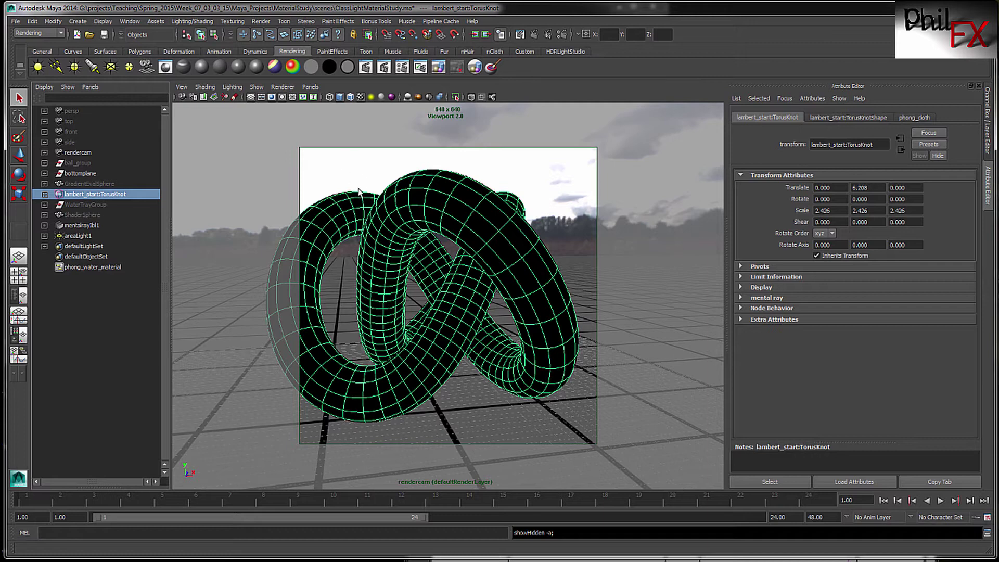
- Frame the torus knot by restoring rendercam to the MainRenderView bookmark
{"action": "left_click", "coordinate": [181, 87]}
{"action": "mouse_move", "coordinate": [200, 215]}
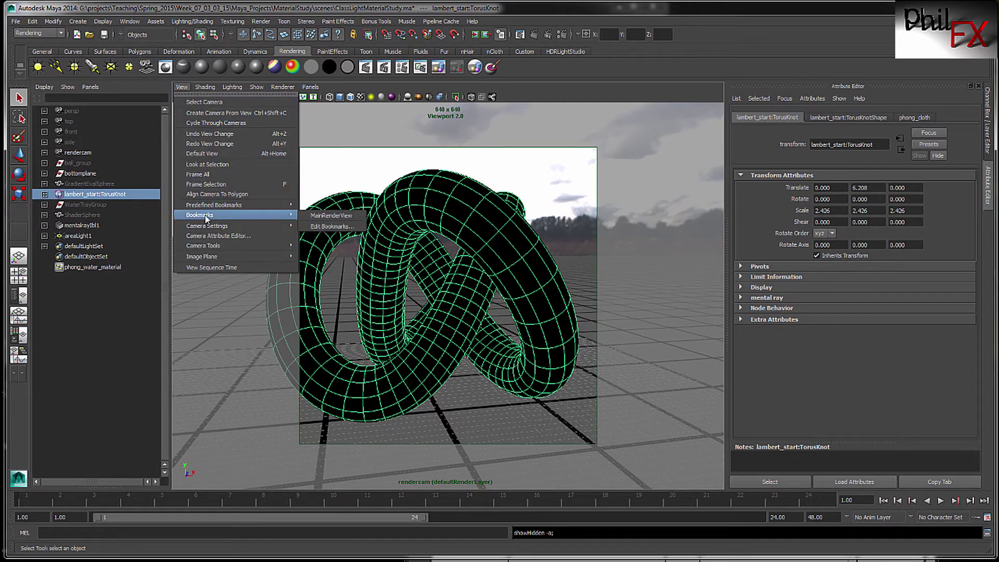
{"action": "left_click", "coordinate": [311, 216]}
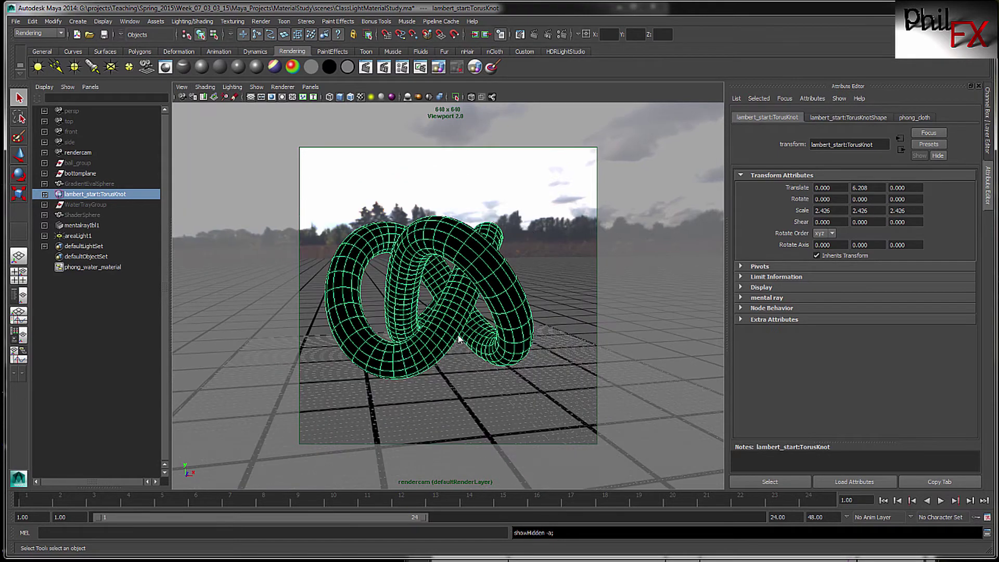
{"action": "right_click_drag", "start_coordinate": [506, 343], "coordinate": [492, 343], "text": "alt"}
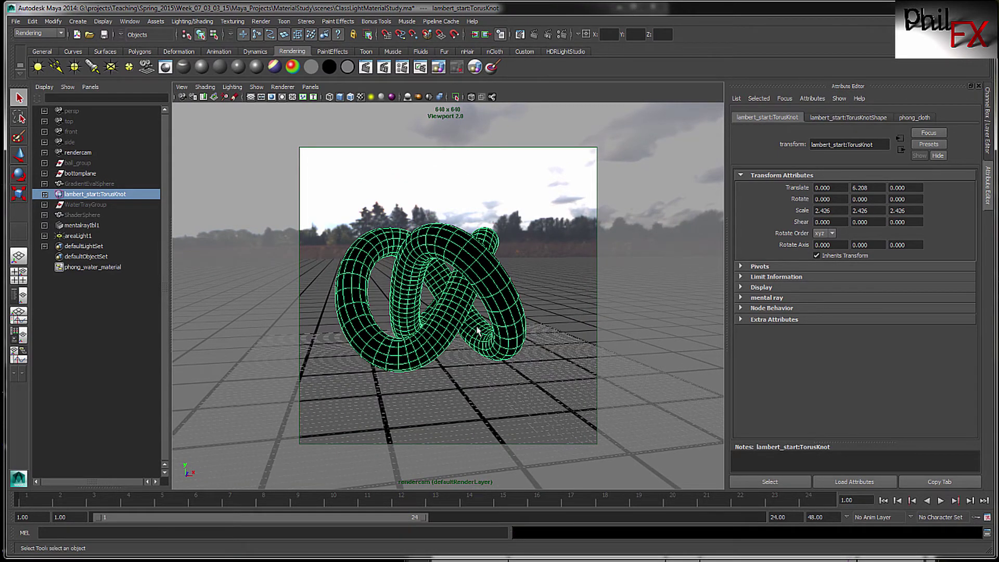
{"action": "left_click", "coordinate": [181, 87]}
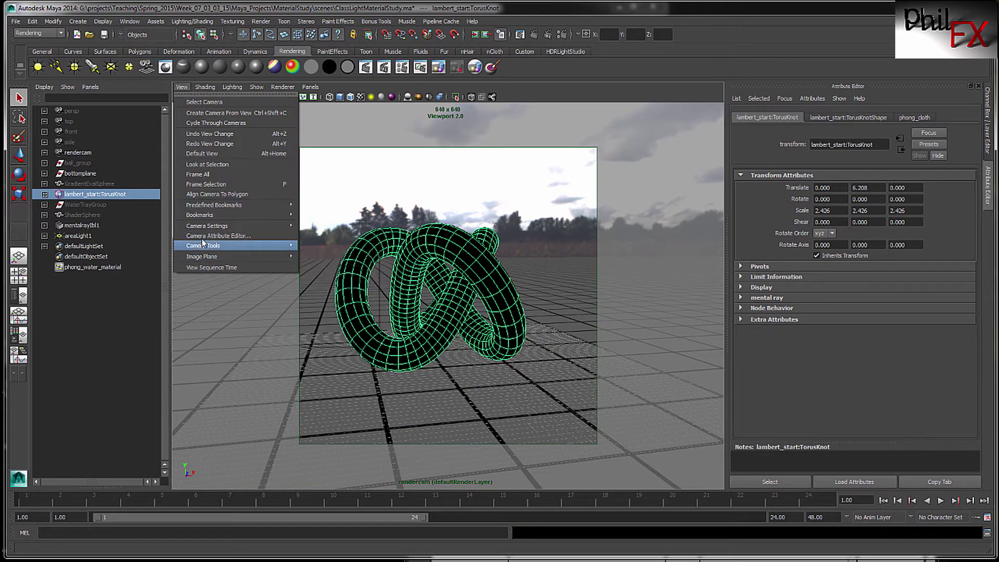
{"action": "mouse_move", "coordinate": [204, 215]}
{"action": "left_click", "coordinate": [321, 216]}
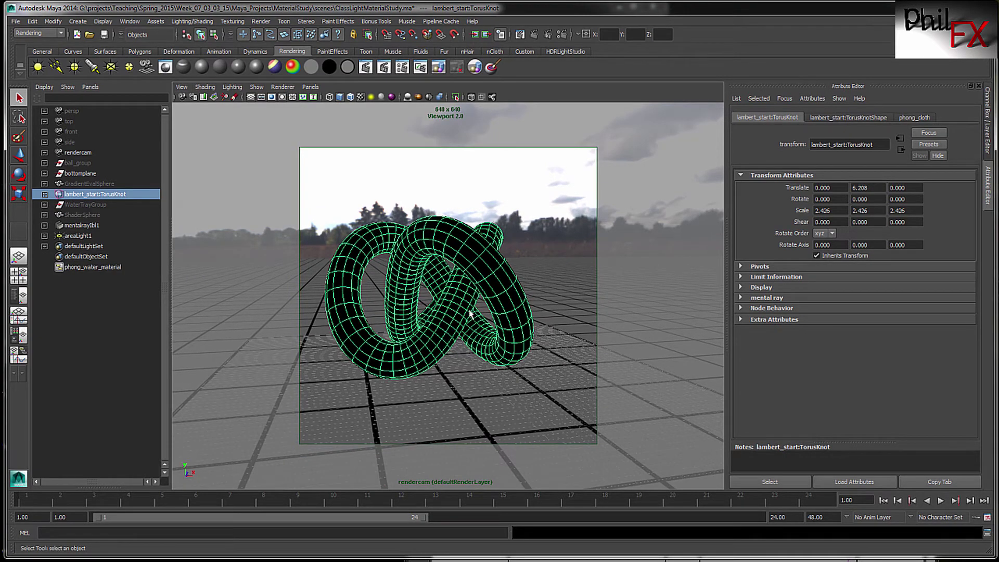
- Show the Hypershade beside the render camera view, enlarge it, and clear the old sphere material network from its Work Area
{"action": "left_click", "coordinate": [21, 336]}
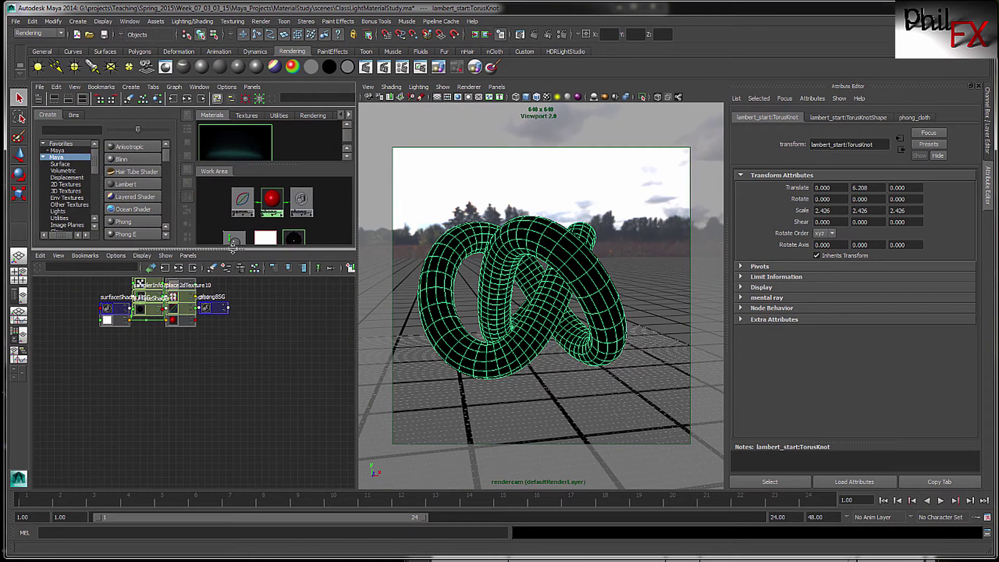
{"action": "left_click_drag", "start_coordinate": [251, 250], "coordinate": [232, 470]}
{"action": "left_click", "coordinate": [129, 100]}
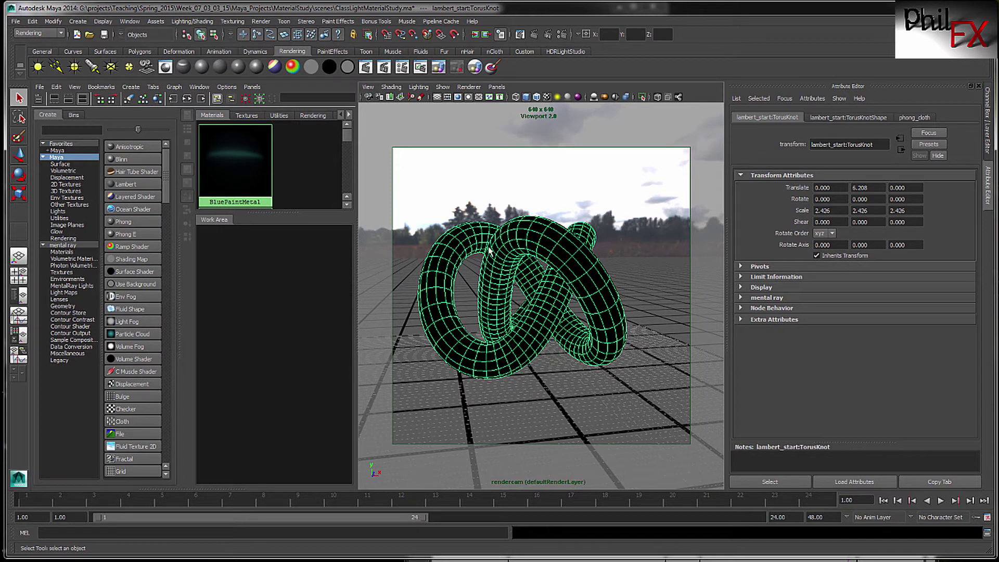
- Graph the torus knot's existing material network and create a new Phong material
{"action": "left_click", "coordinate": [157, 99]}
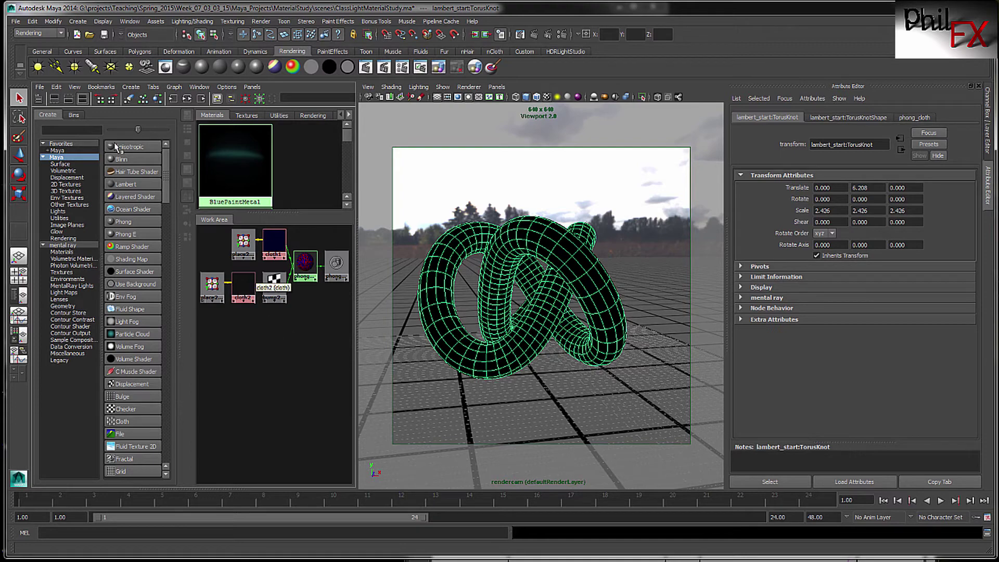
{"action": "left_click", "coordinate": [119, 222]}
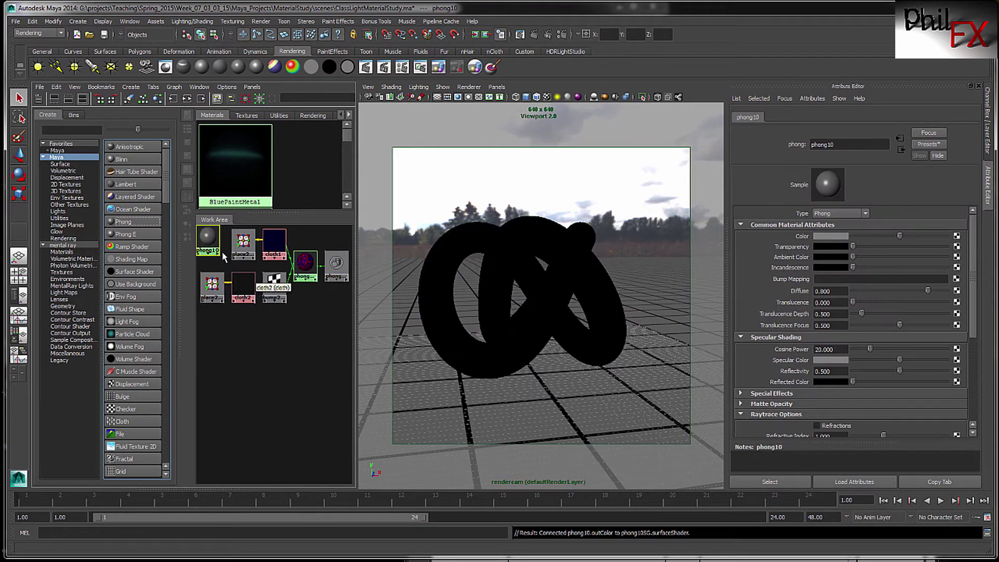
- Assign the new Phong material to the torus knot, placing its node in the open space below the existing network
{"action": "left_click_drag", "start_coordinate": [207, 238], "coordinate": [290, 360]}
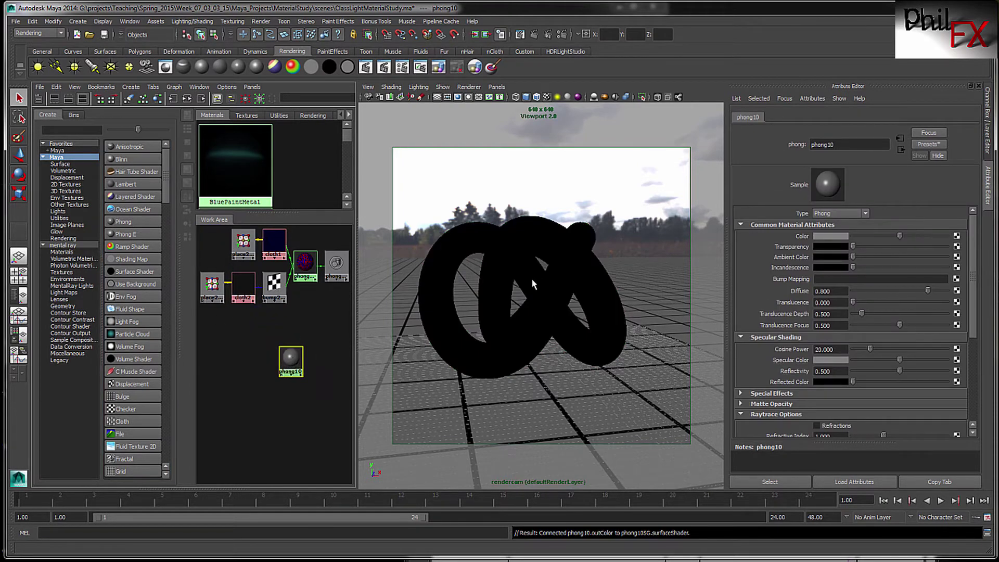
{"action": "left_click", "coordinate": [558, 247]}
{"action": "right_click", "coordinate": [292, 359]}
{"action": "right_click_drag", "start_coordinate": [293, 357], "coordinate": [294, 336]}
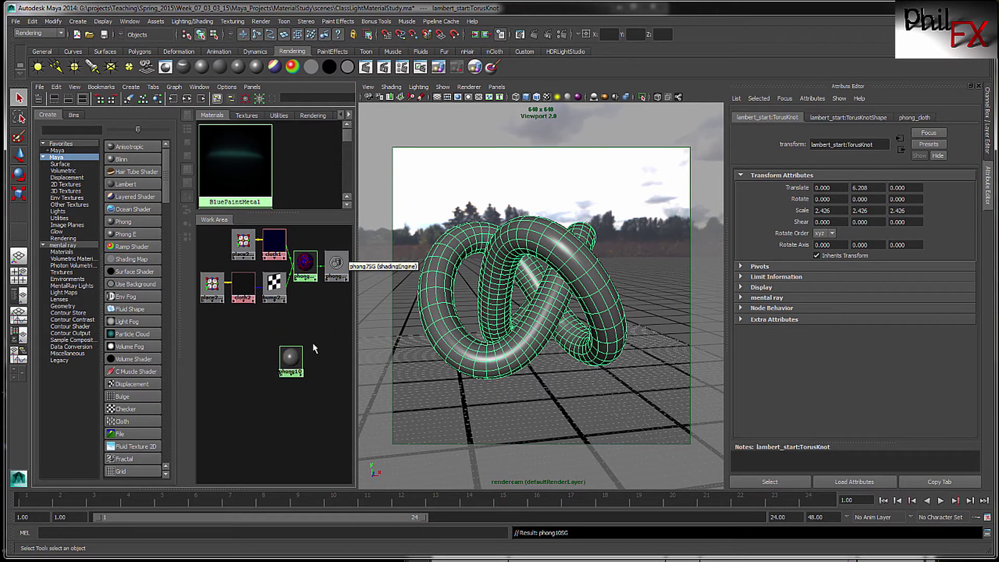
{"action": "left_click_drag", "start_coordinate": [300, 364], "coordinate": [318, 349]}
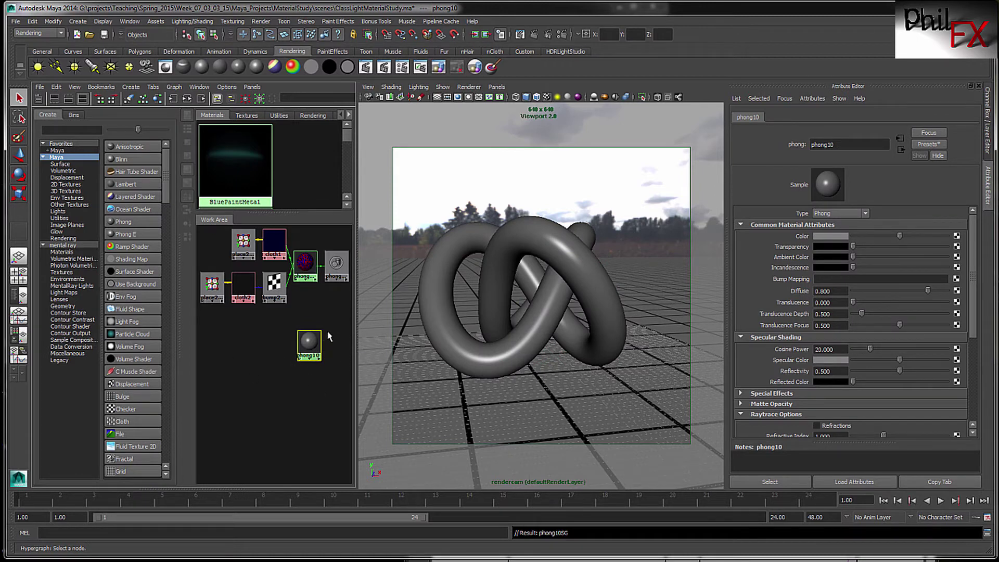
- Set the new Phong's color to black, its diffuse to 0 and its reflectivity to 0.960
{"action": "left_click_drag", "start_coordinate": [899, 236], "coordinate": [812, 238]}
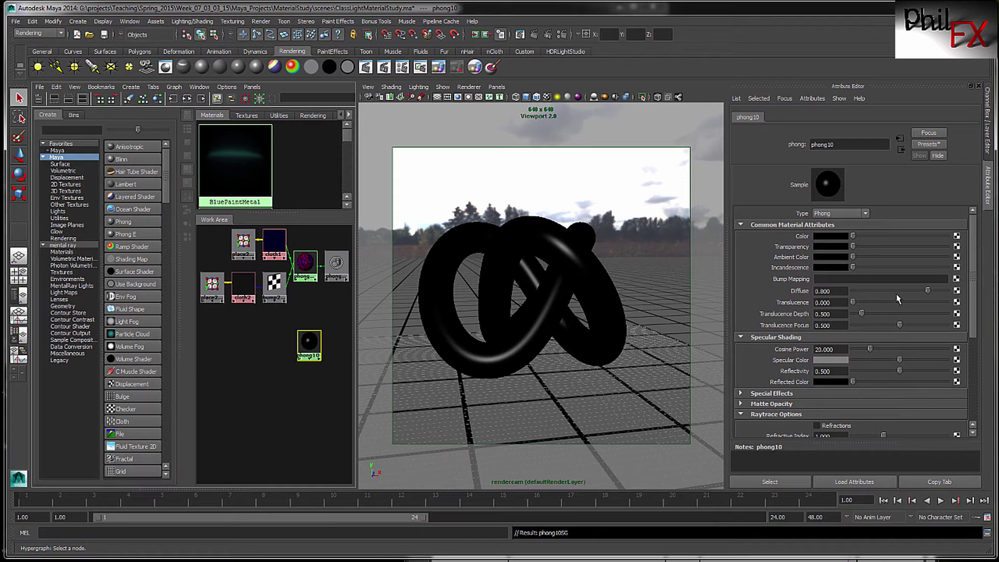
{"action": "left_click_drag", "start_coordinate": [928, 291], "coordinate": [805, 304]}
{"action": "left_click_drag", "start_coordinate": [900, 371], "coordinate": [943, 374]}
{"action": "left_click", "coordinate": [844, 371]}
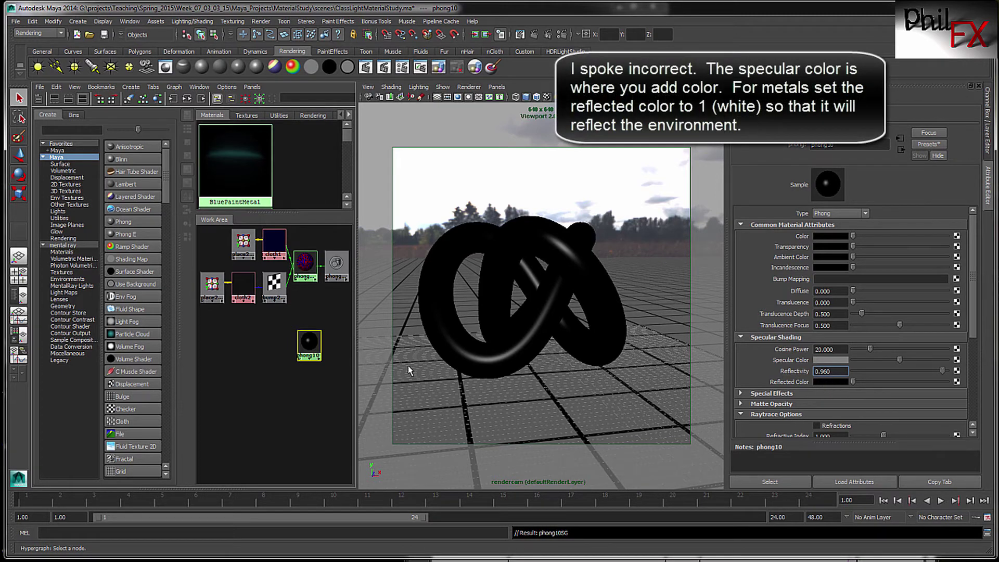
- Create a Gamma Correct utility node and place it beside the new Phong material
{"action": "left_click_drag", "start_coordinate": [306, 339], "coordinate": [304, 364]}
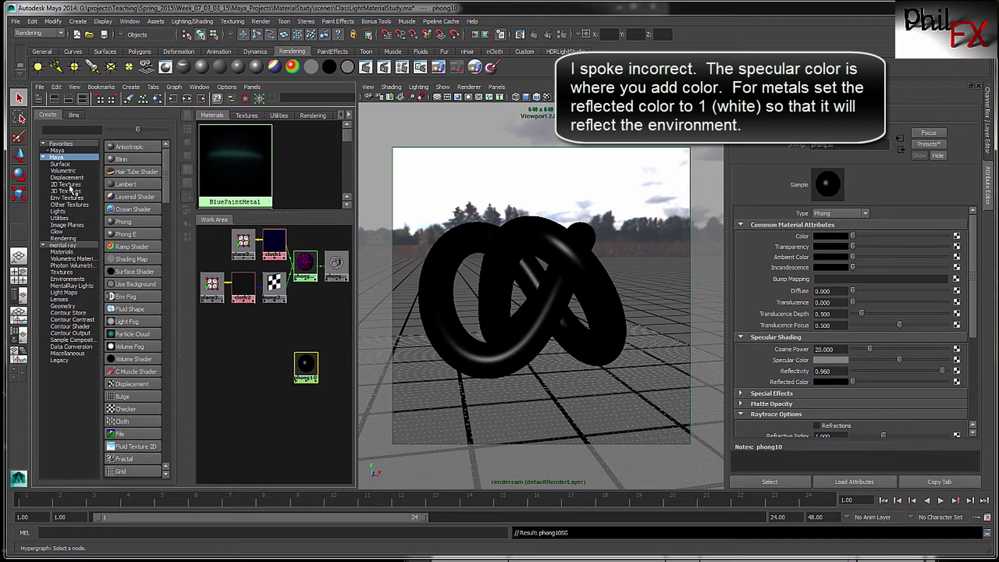
{"action": "left_click", "coordinate": [59, 217]}
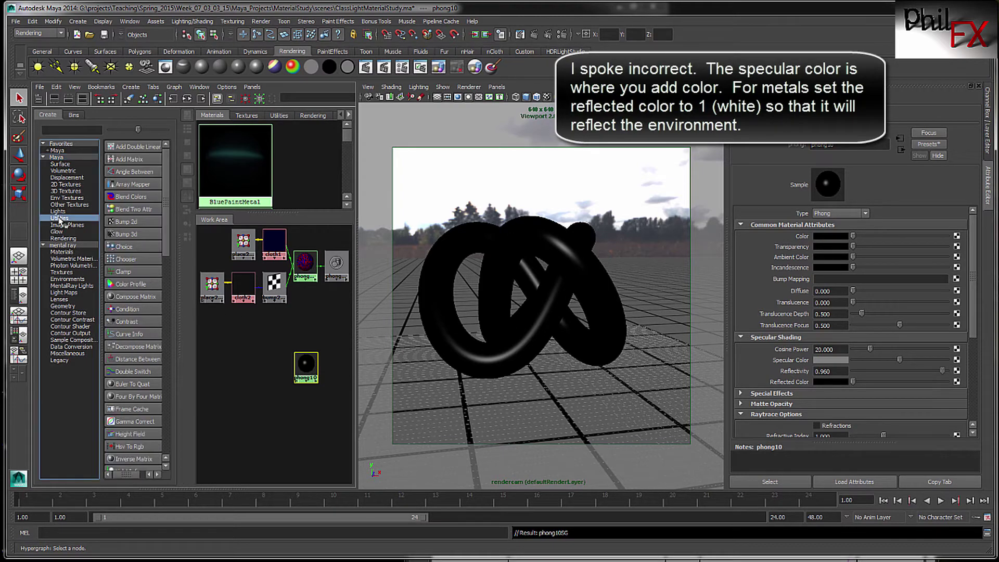
{"action": "left_click_drag", "start_coordinate": [163, 204], "coordinate": [168, 303]}
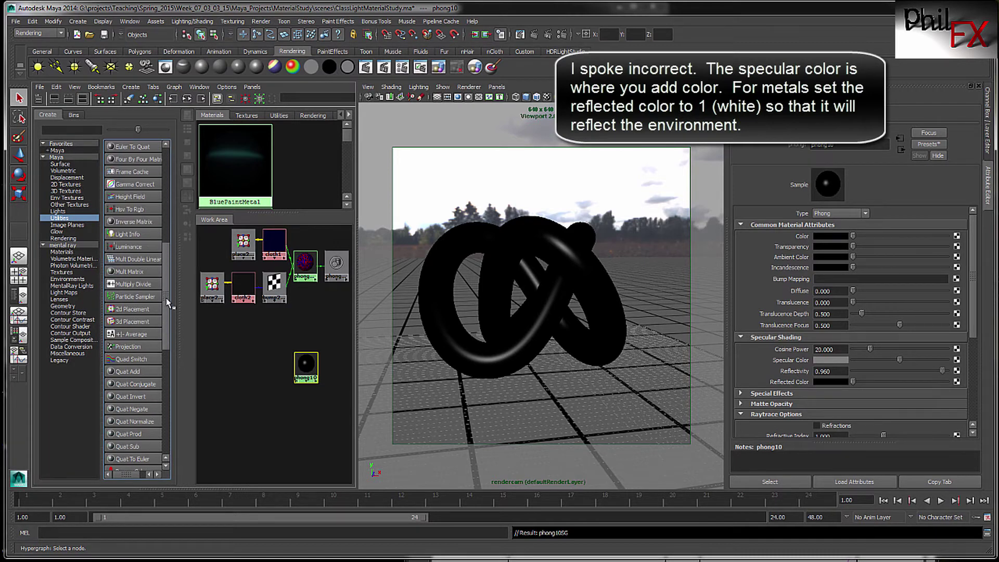
{"action": "left_click", "coordinate": [130, 184]}
{"action": "left_click_drag", "start_coordinate": [207, 274], "coordinate": [268, 393]}
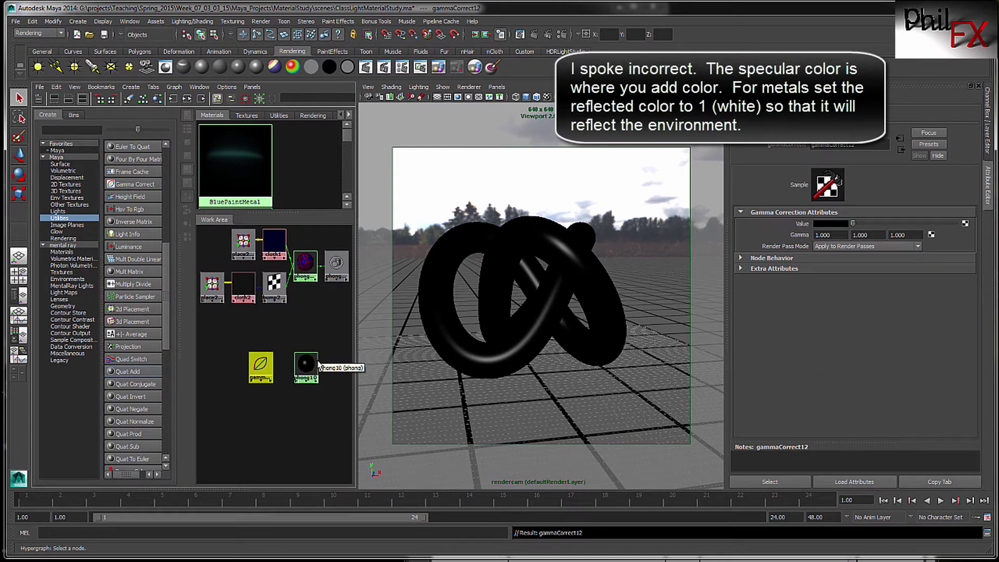
- Look up gold's reflectance at 0.68 µm on RefractiveIndex.INFO and set the red component of the gamma node's value to 0.954
{"action": "left_click", "coordinate": [823, 224]}
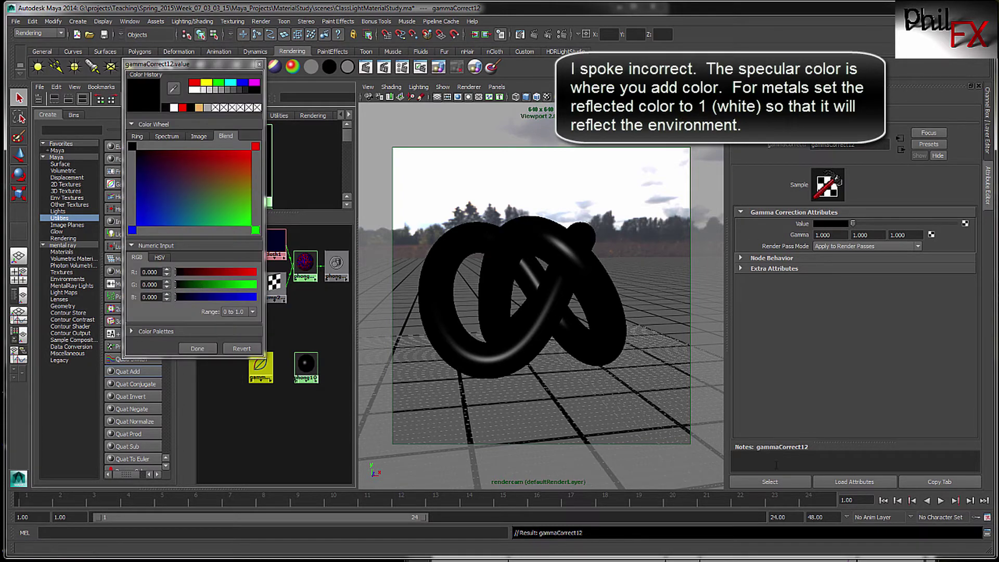
{"action": "key", "text": "alt+Tab"}
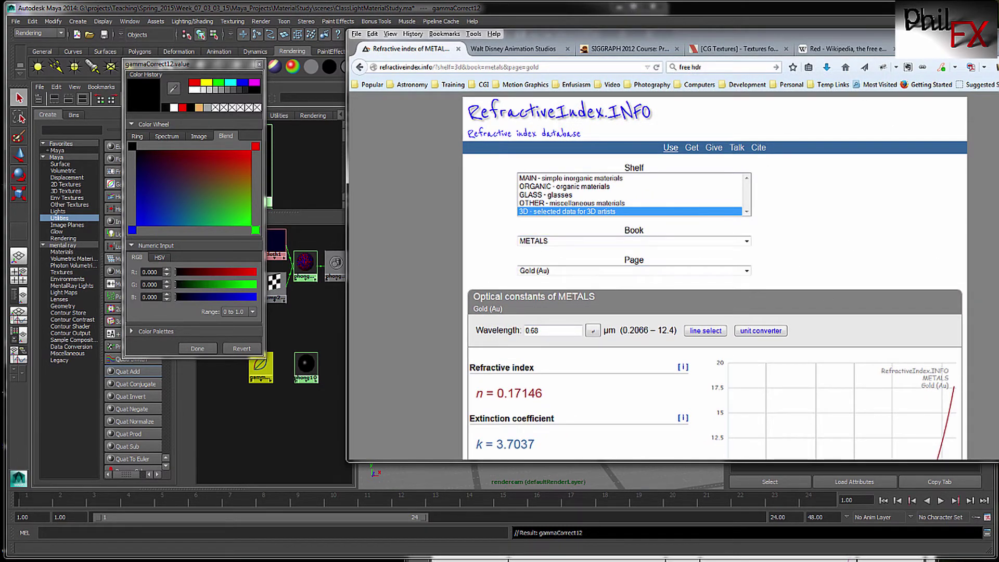
{"action": "scroll", "coordinate": [714, 279], "scroll_direction": "down", "scroll_amount": 10}
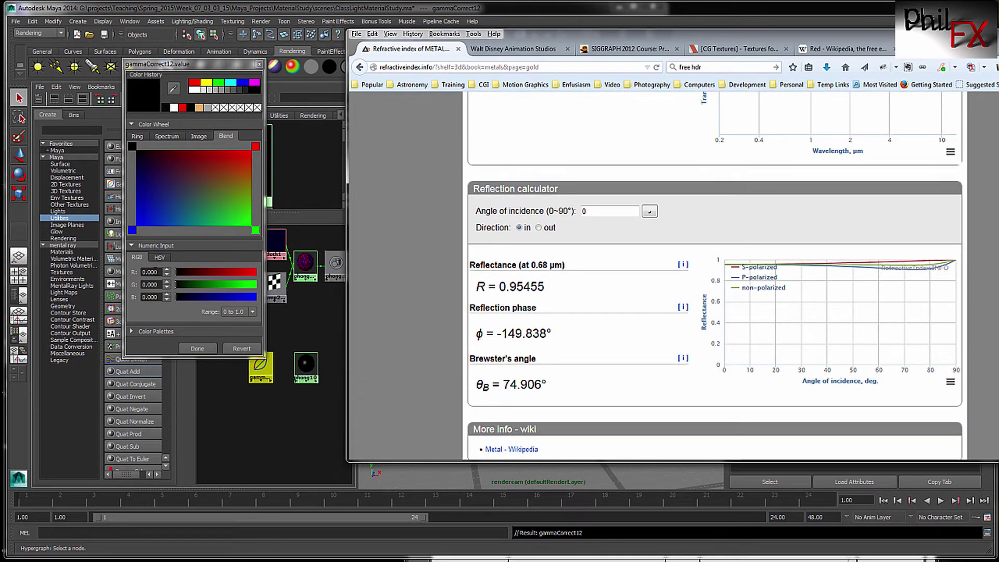
{"action": "left_click", "coordinate": [150, 272]}
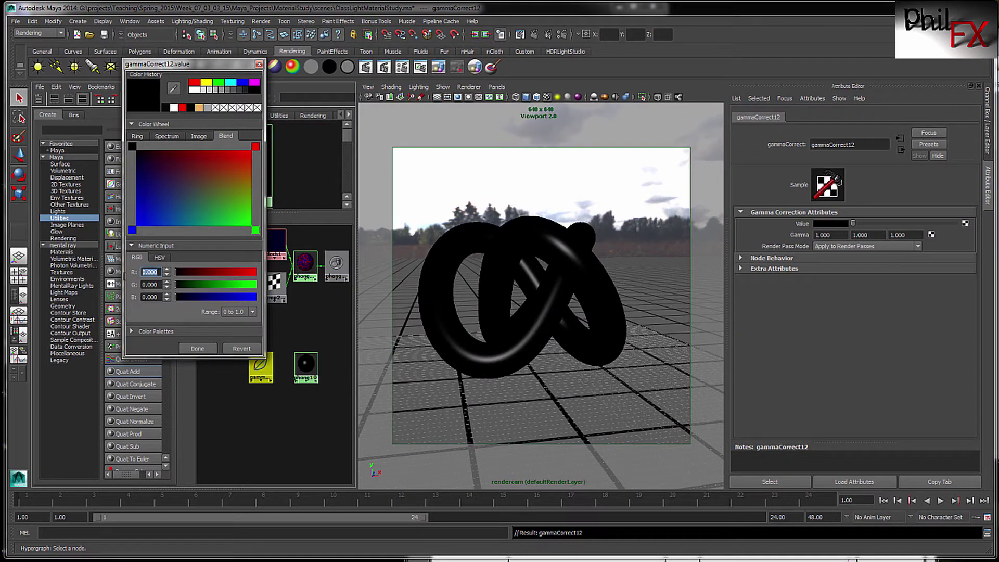
{"action": "type", "text": ".954"}
{"action": "key", "text": "Return"}
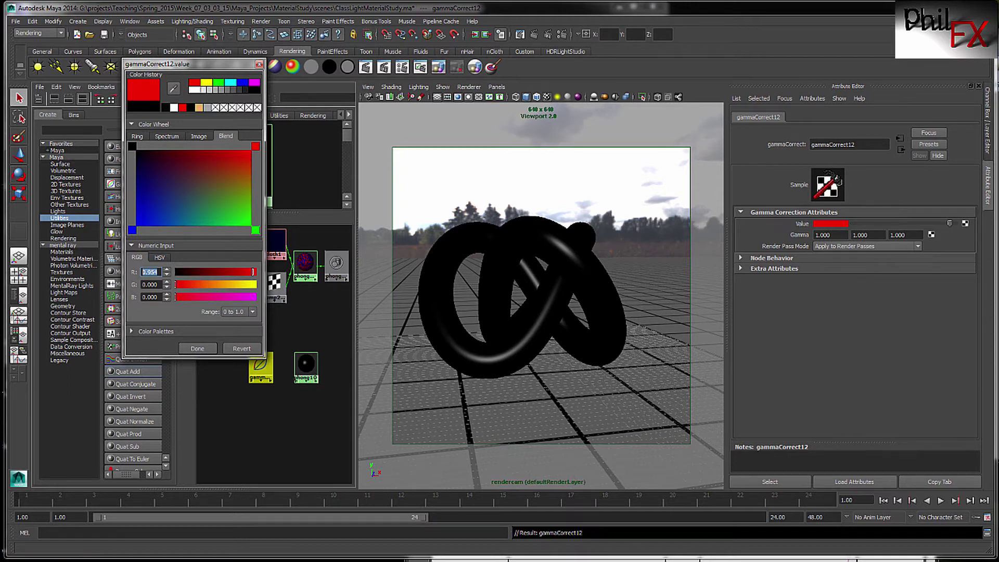
- Look up gold's reflectance at 0.533 µm in the browser and set the green component of the gamma node's value to 0.693
{"action": "key", "text": "alt+Tab"}
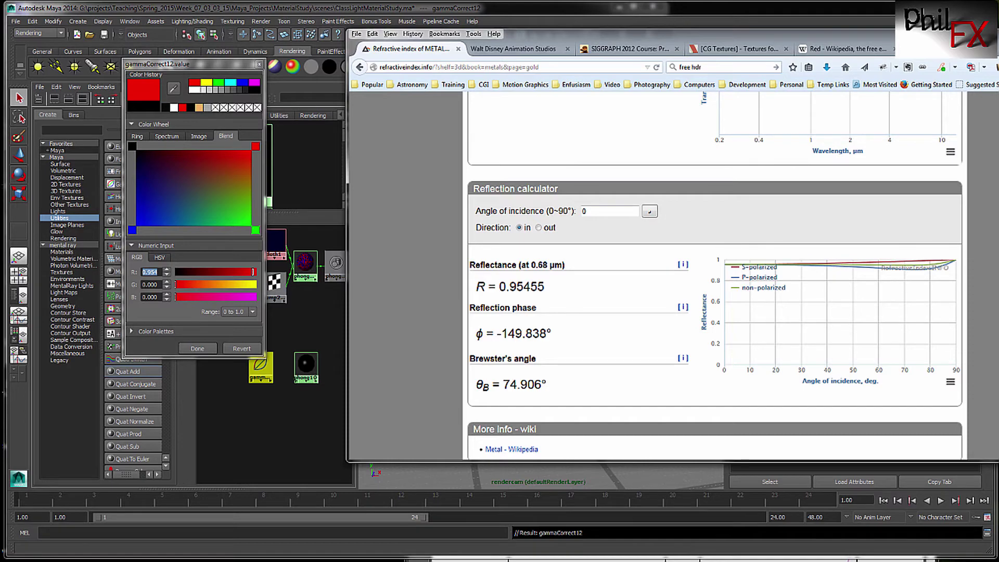
{"action": "scroll", "coordinate": [714, 275], "scroll_direction": "up", "scroll_amount": 15}
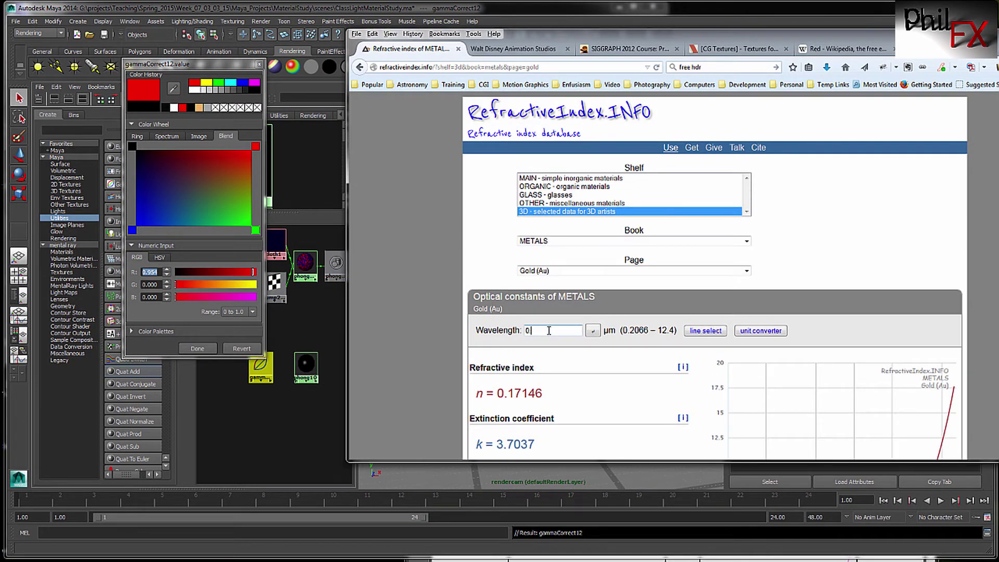
{"action": "key", "text": "Return"}
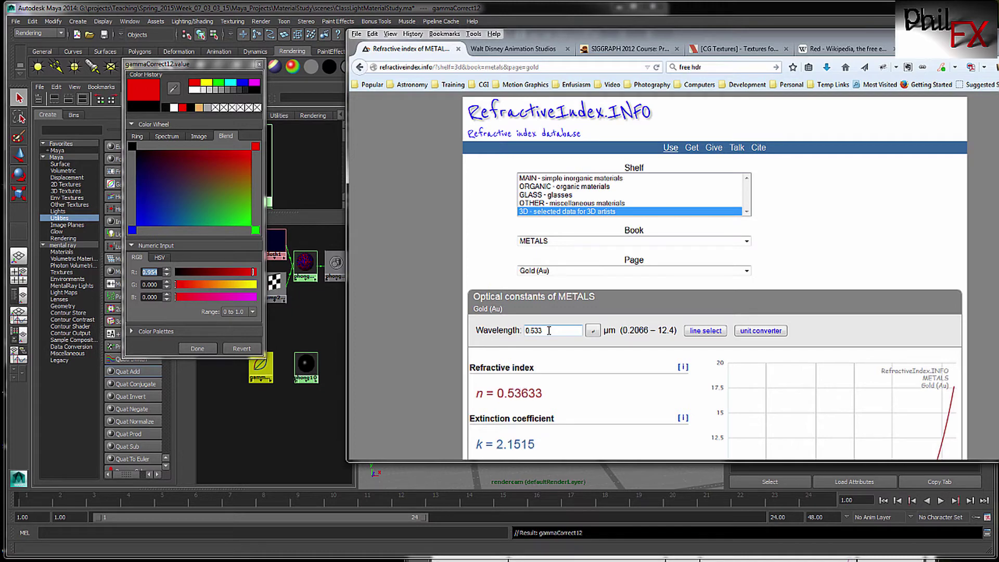
{"action": "scroll", "coordinate": [715, 276], "scroll_direction": "down", "scroll_amount": 15}
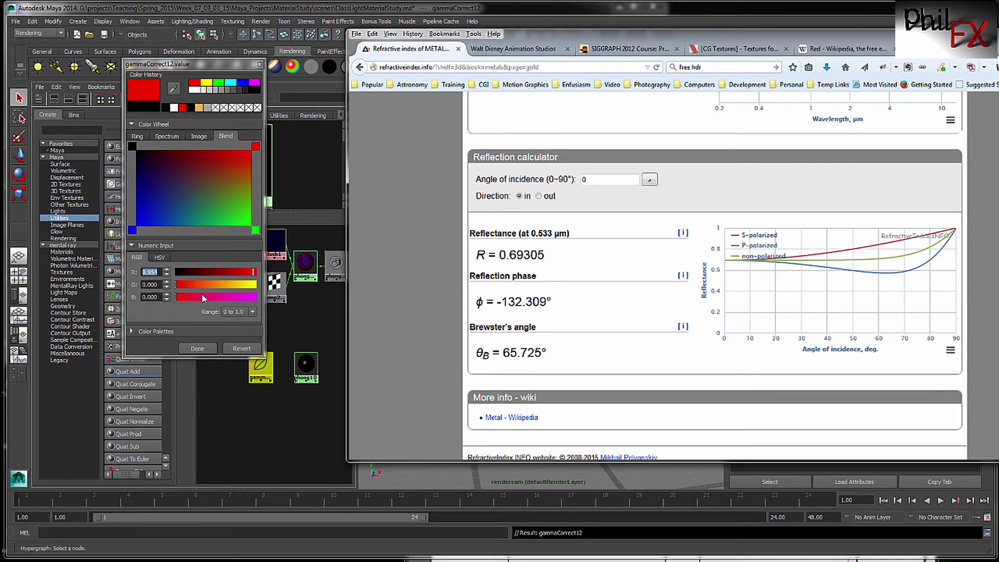
{"action": "left_click_drag", "start_coordinate": [158, 286], "coordinate": [81, 290]}
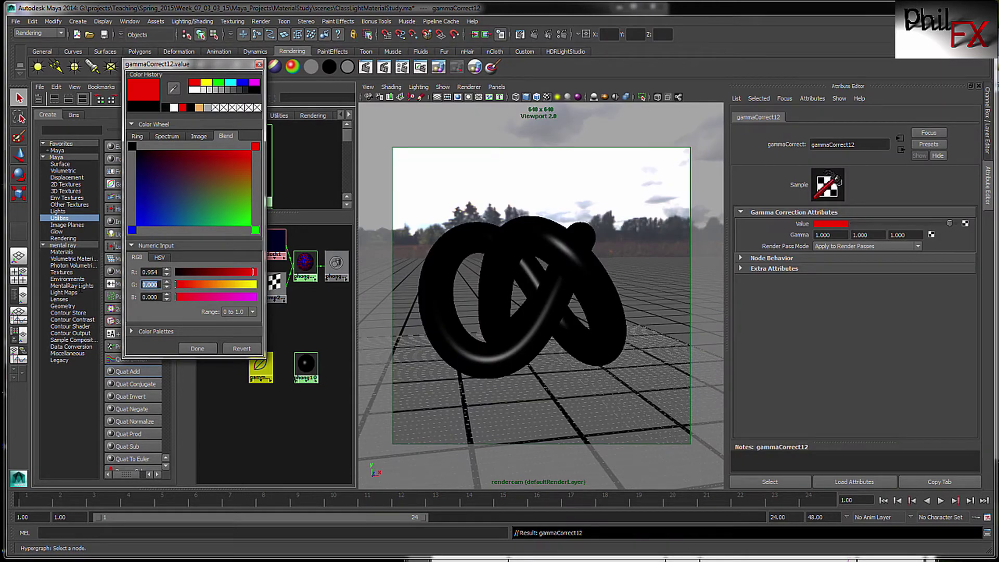
{"action": "key", "text": "BackSpace"}
{"action": "type", "text": ".693"}
{"action": "key", "text": "Return"}
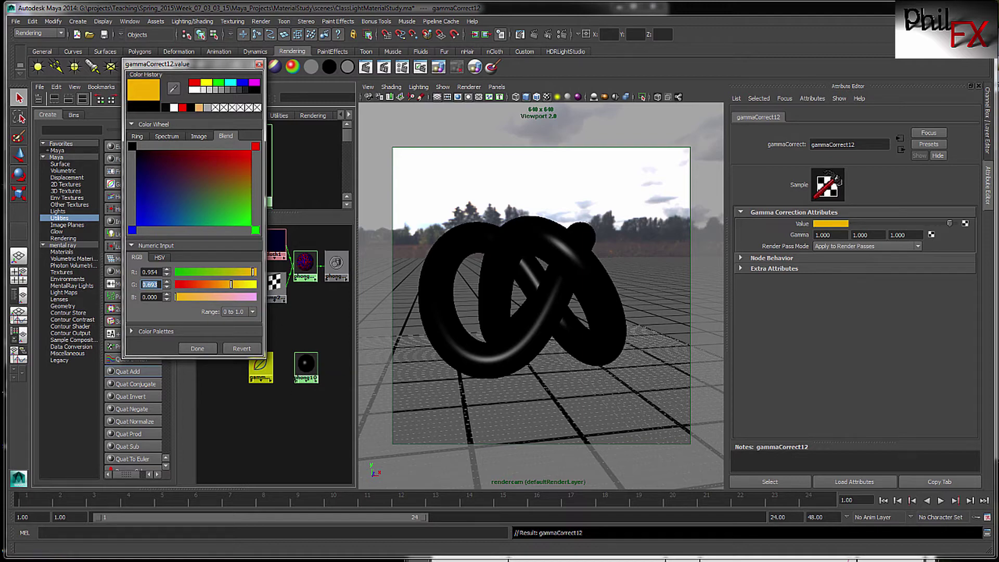
- Look up gold's reflectance at 0.473 µm in the browser, set the blue component to 0.399 and accept the color
{"action": "key", "text": "alt+Tab"}
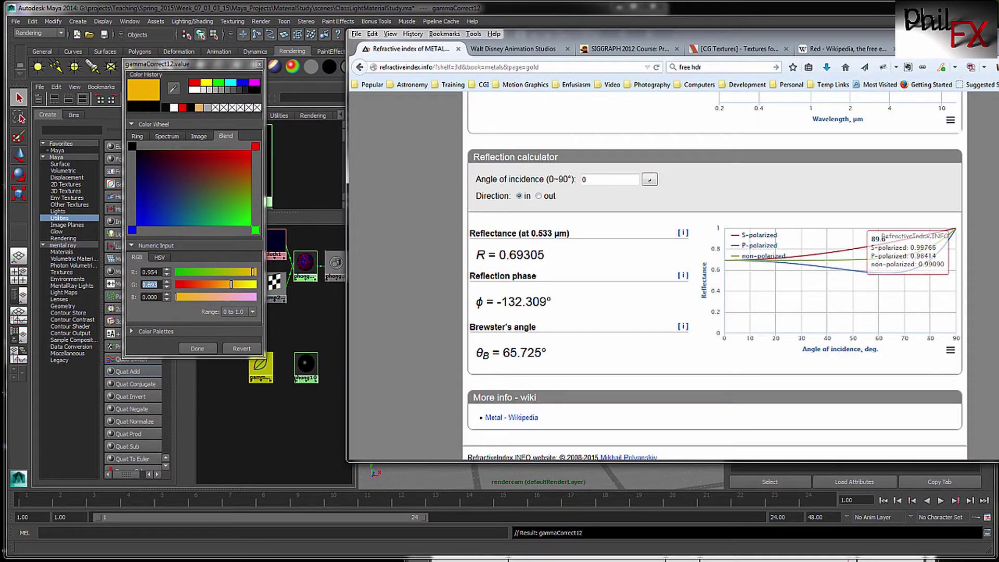
{"action": "scroll", "coordinate": [631, 178], "scroll_direction": "up", "scroll_amount": 10}
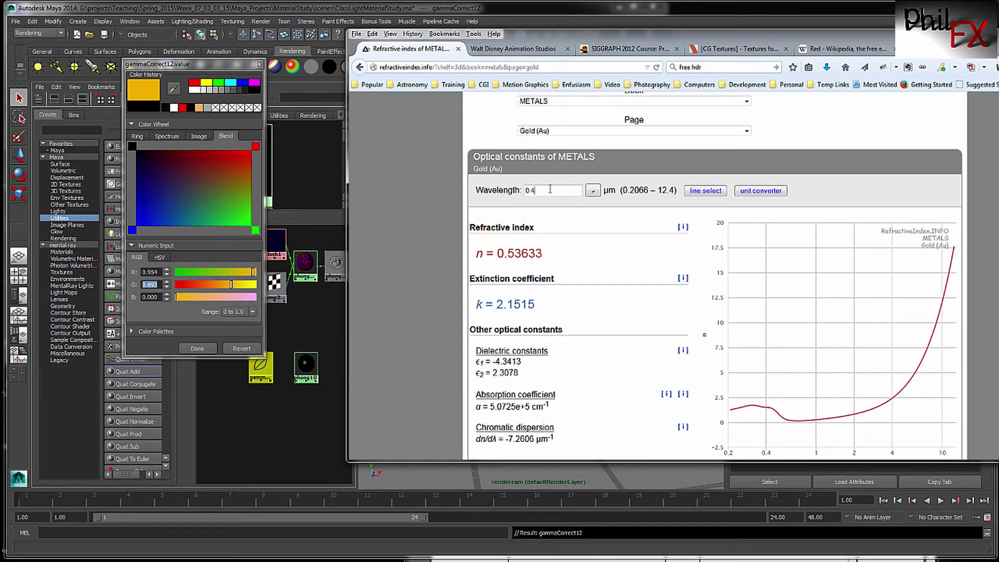
{"action": "key", "text": "Return"}
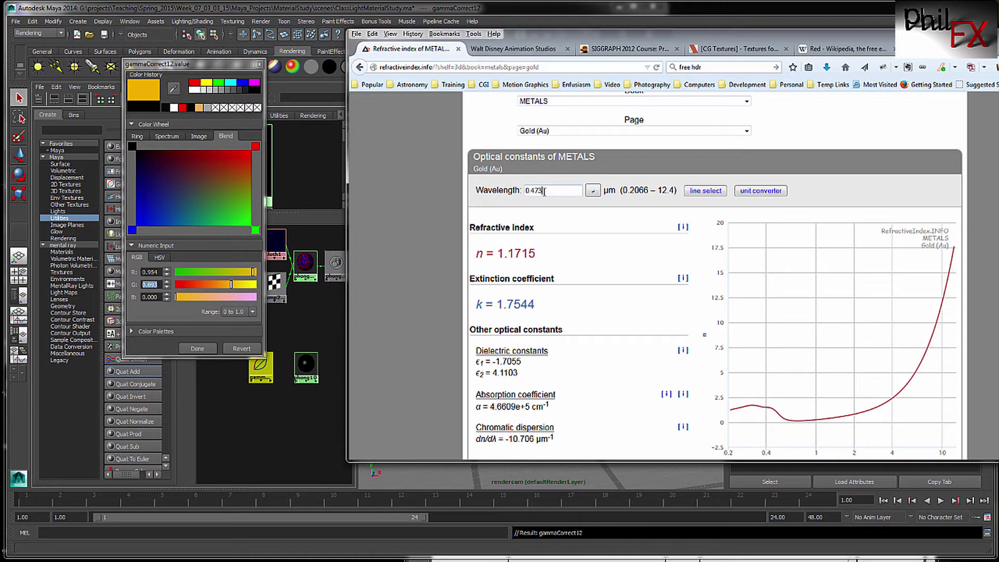
{"action": "scroll", "coordinate": [598, 309], "scroll_direction": "down", "scroll_amount": 15}
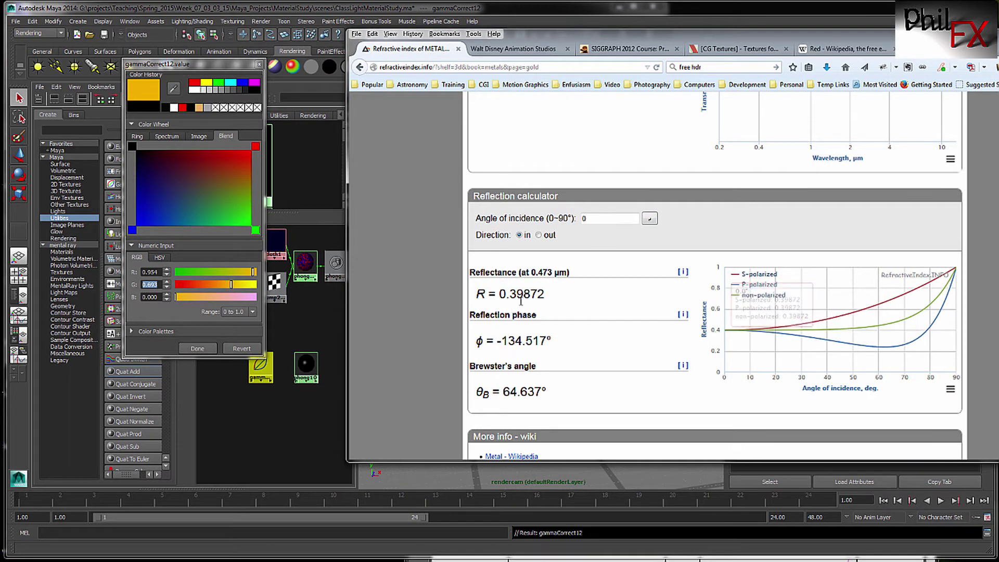
{"action": "left_click", "coordinate": [159, 297]}
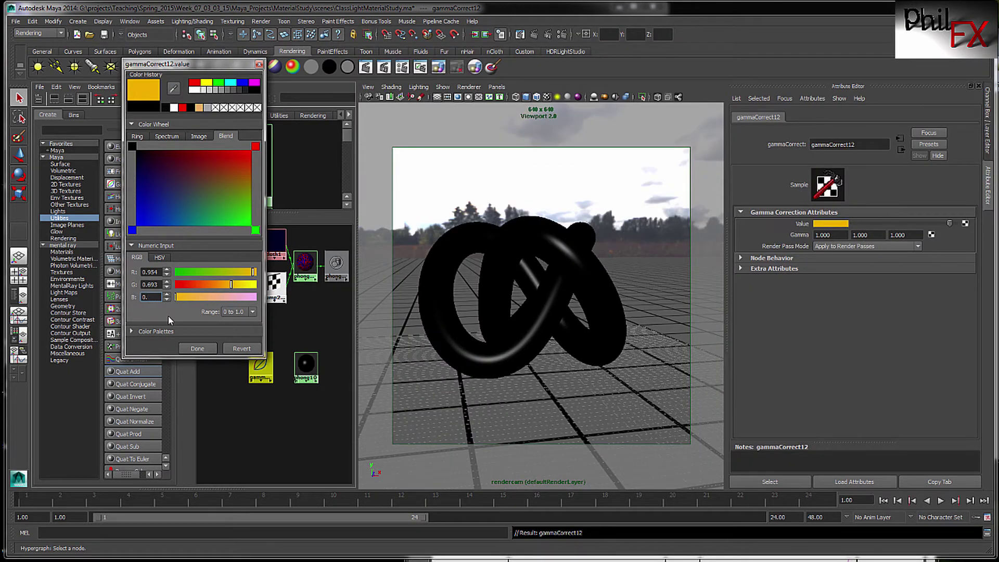
{"action": "type", "text": "0.399"}
{"action": "key", "text": "Return"}
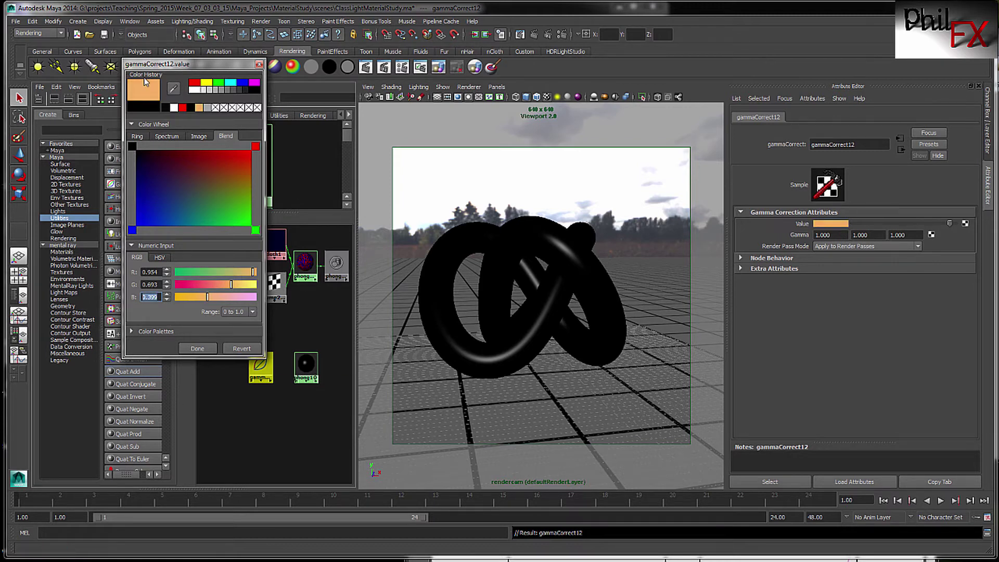
{"action": "left_click", "coordinate": [197, 349]}
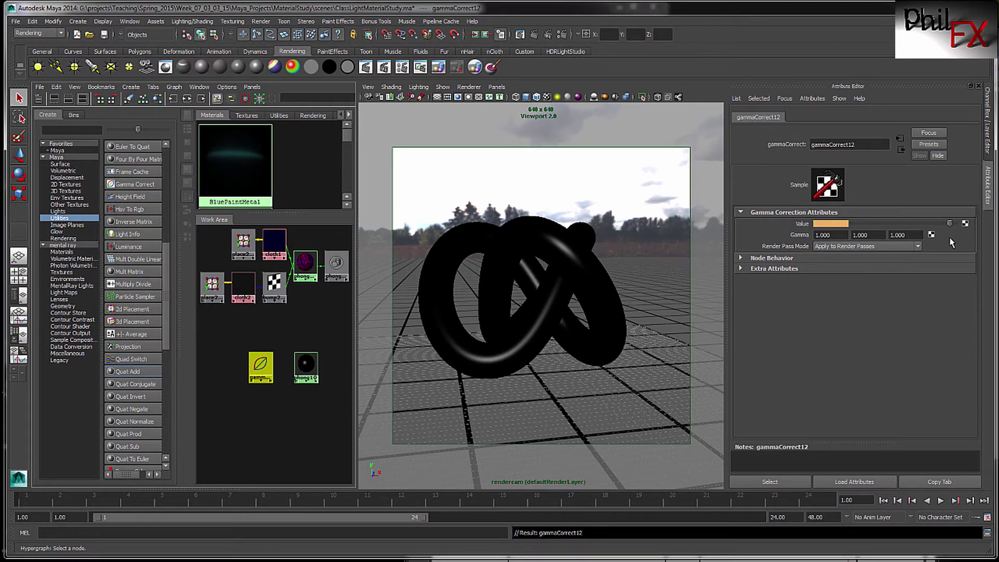
- Set the gamma correction node's gamma to 0.45 on all three channels
{"action": "left_click_drag", "start_coordinate": [835, 236], "coordinate": [773, 241]}
{"action": "type", "text": ".45"}
{"action": "key", "text": "Tab"}
{"action": "type", "text": "."}
{"action": "key", "text": "Tab"}
{"action": "type", "text": "."}
- Connect the gamma correction node to the new Phong's specular color and set its reflected color to white
{"action": "left_click", "coordinate": [307, 364]}
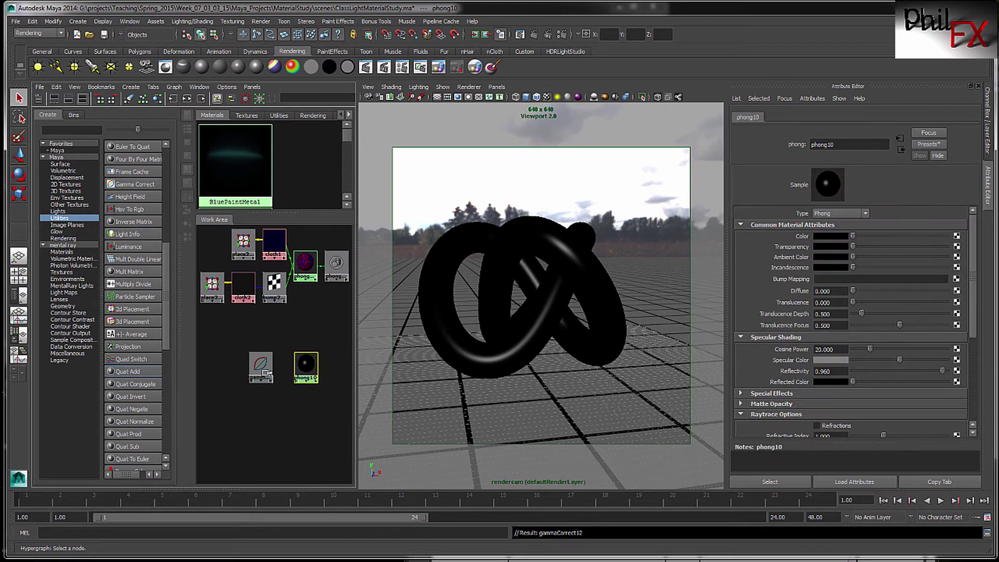
{"action": "middle_click_drag", "start_coordinate": [261, 367], "coordinate": [780, 360]}
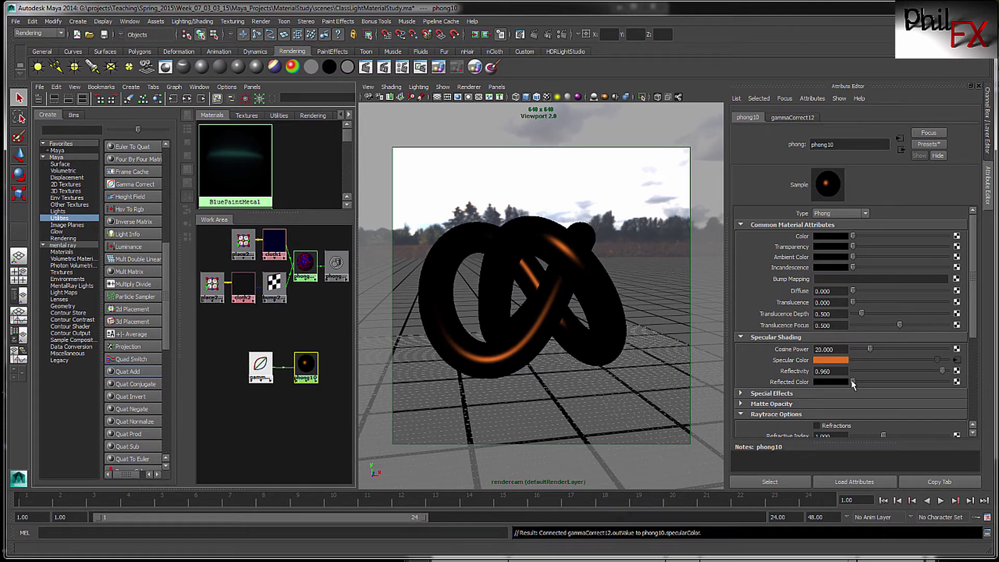
{"action": "left_click_drag", "start_coordinate": [853, 382], "coordinate": [958, 383]}
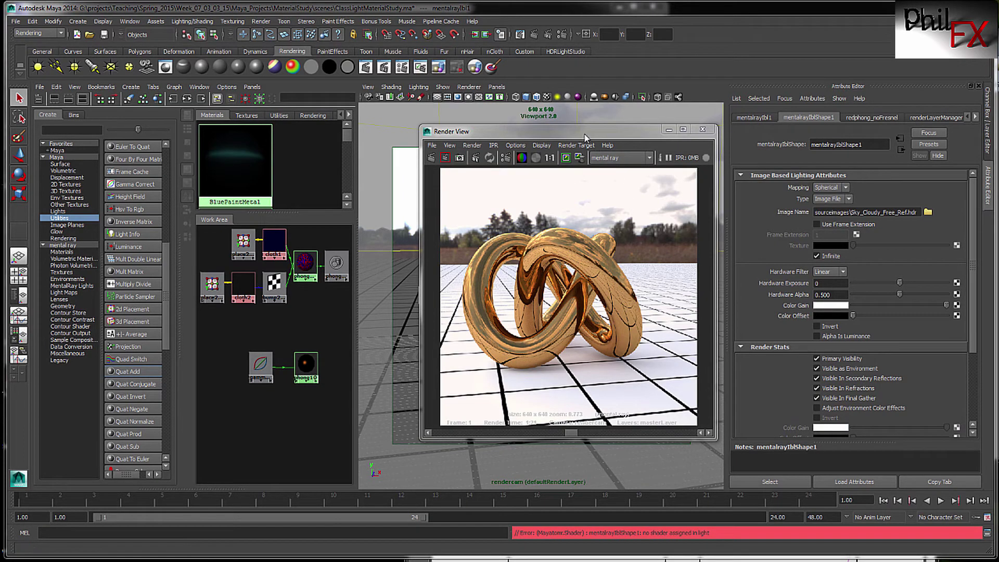
- Compare the gold torus knot render with the earlier stored renders in the Render View
{"action": "left_click_drag", "start_coordinate": [584, 134], "coordinate": [539, 71]}
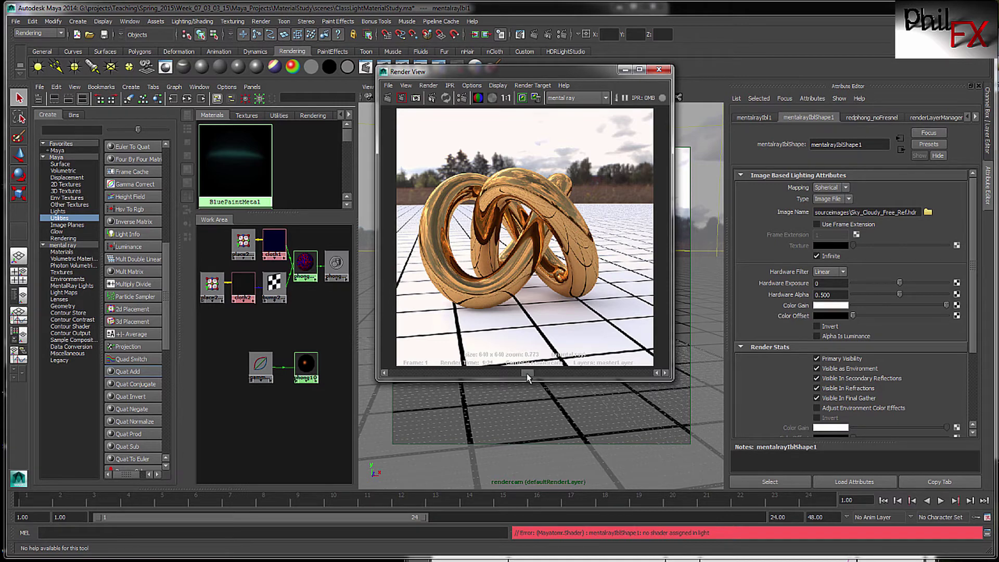
{"action": "left_click_drag", "start_coordinate": [526, 374], "coordinate": [567, 387]}
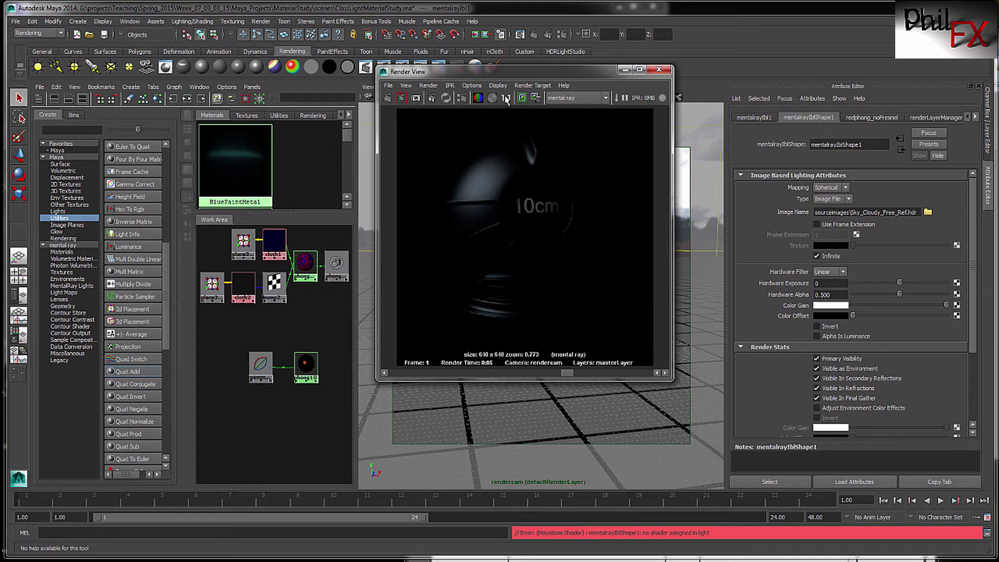
{"action": "left_click_drag", "start_coordinate": [506, 72], "coordinate": [206, 93]}
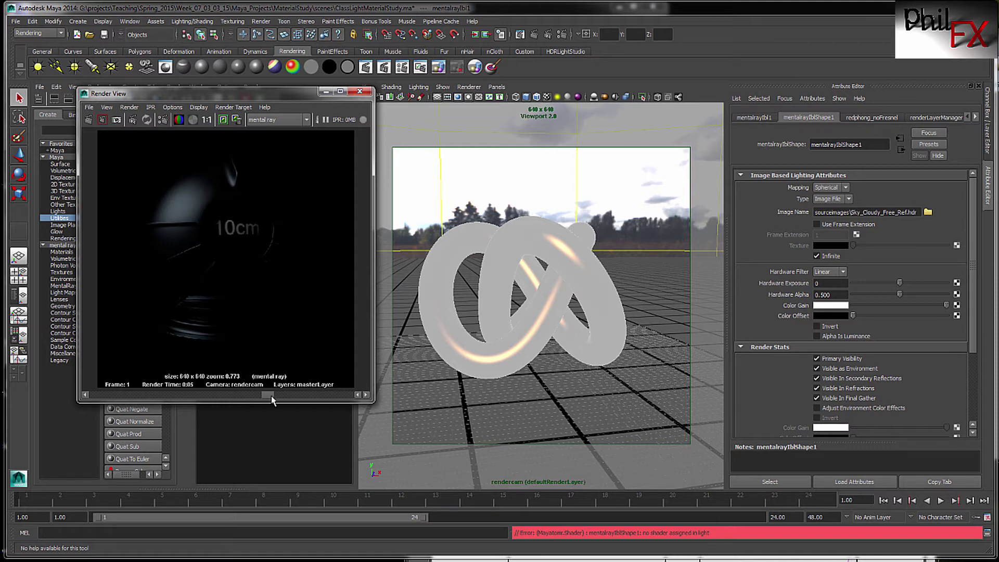
{"action": "left_click_drag", "start_coordinate": [255, 396], "coordinate": [95, 394]}
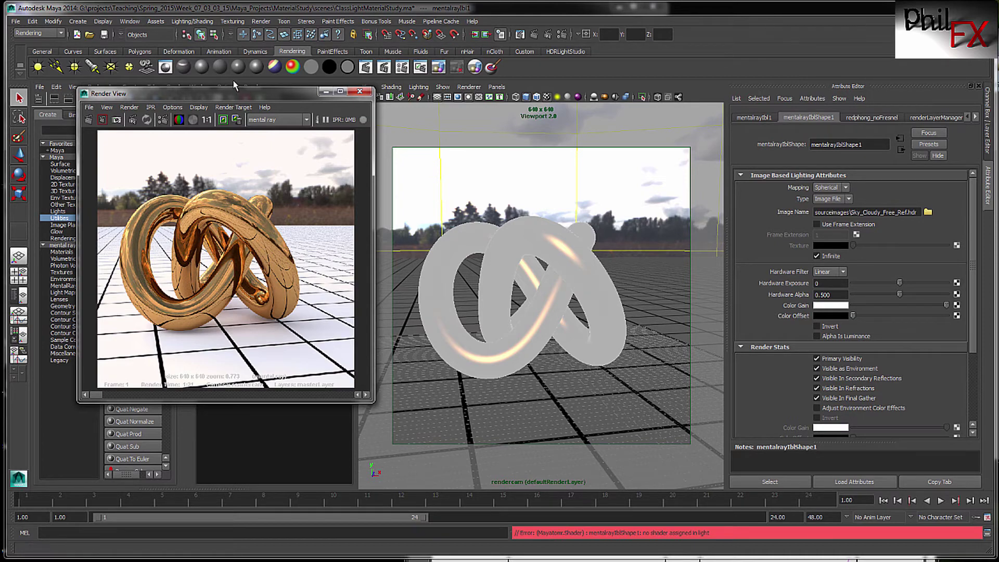
{"action": "left_click_drag", "start_coordinate": [223, 93], "coordinate": [564, 103]}
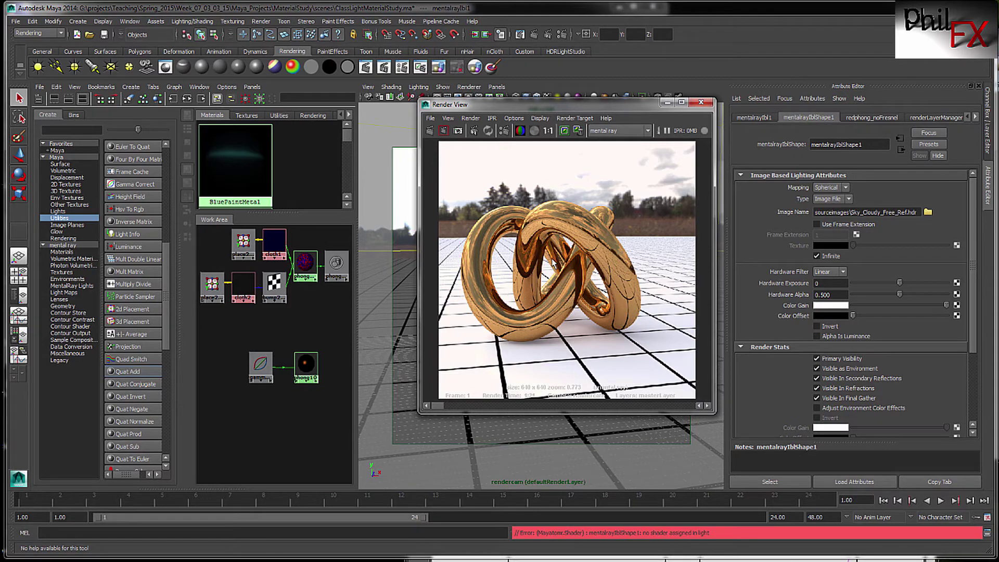
- Switch to the browser and open the Chromium (Cr) entry from the MAIN shelf of simple inorganic materials on RefractiveIndex.INFO
{"action": "left_click", "coordinate": [306, 367]}
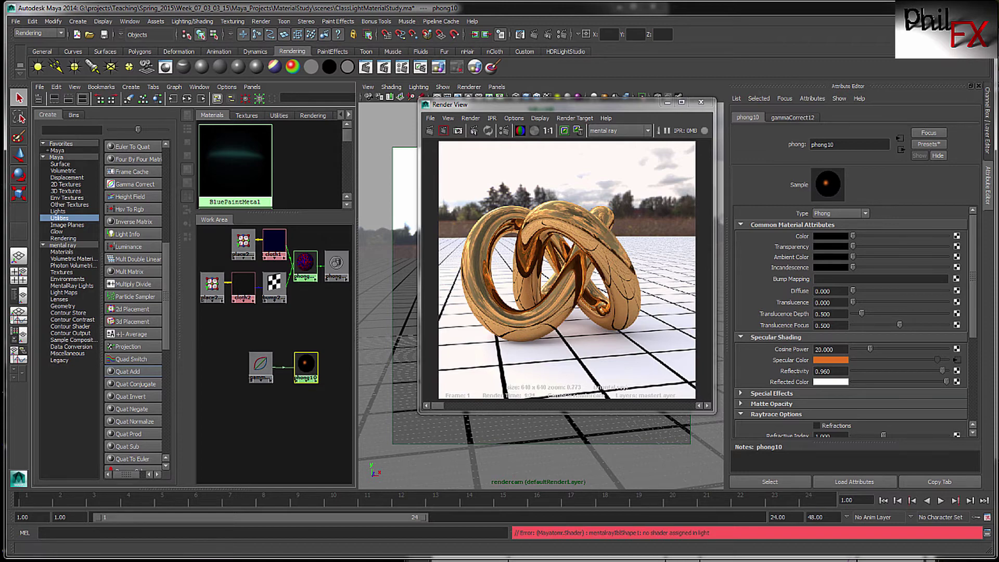
{"action": "key", "text": "alt+Tab"}
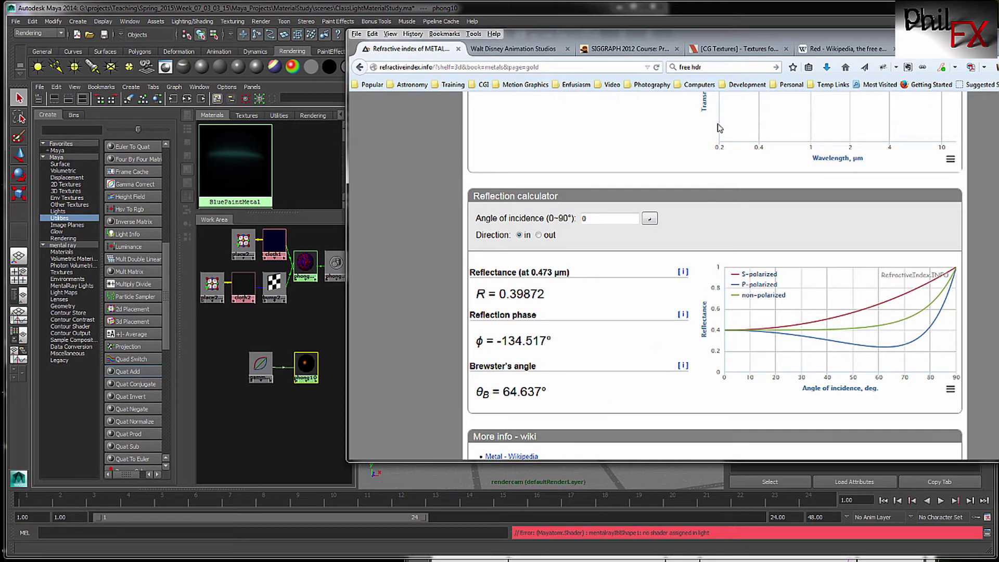
{"action": "scroll", "coordinate": [715, 275], "scroll_direction": "up", "scroll_amount": 15}
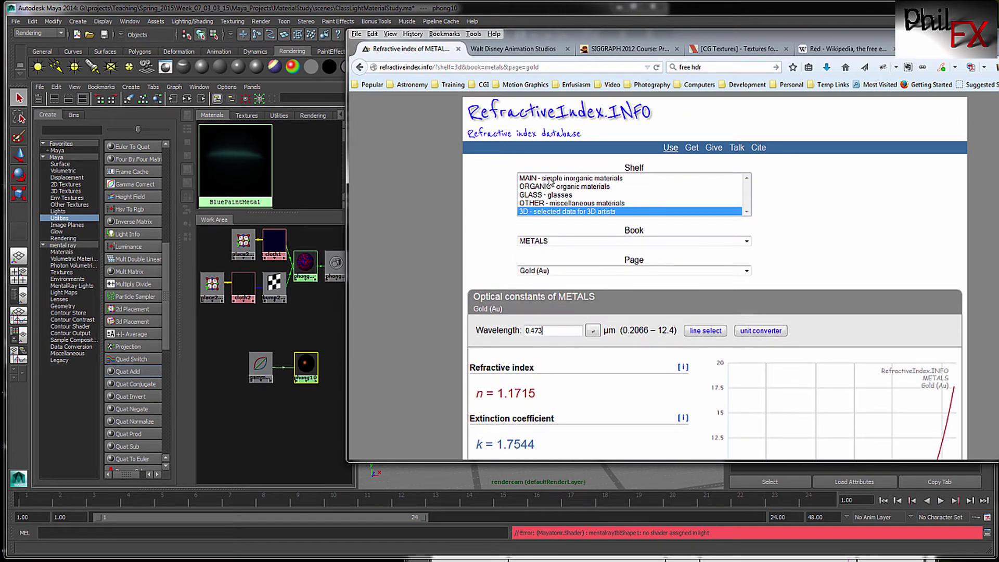
{"action": "left_click", "coordinate": [550, 179]}
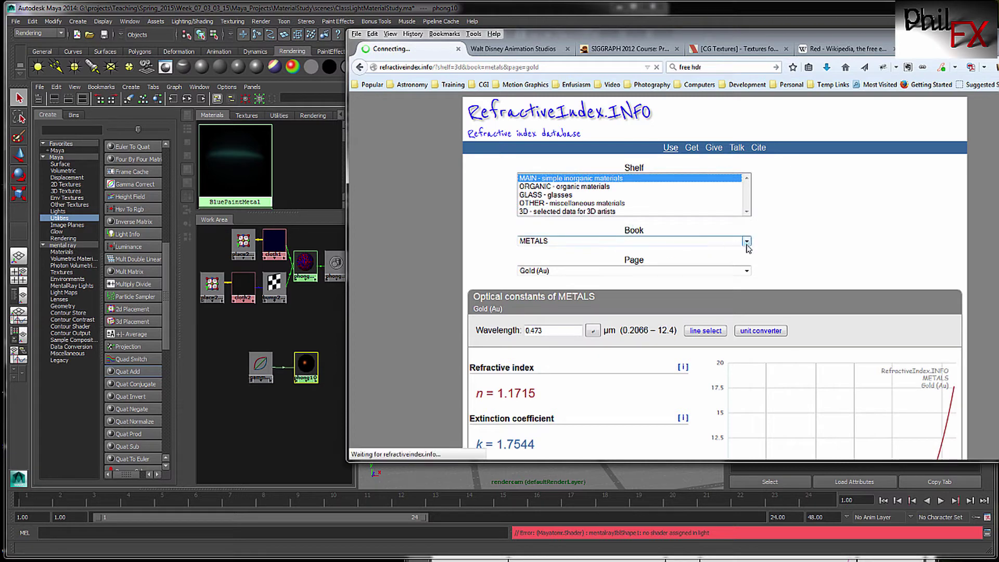
{"action": "left_click", "coordinate": [746, 270]}
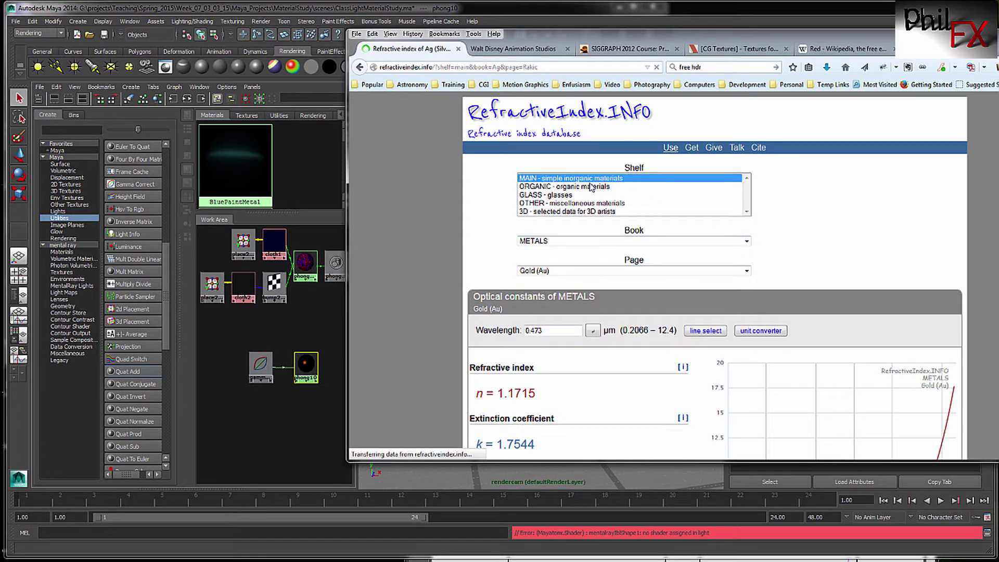
{"action": "left_click", "coordinate": [724, 241]}
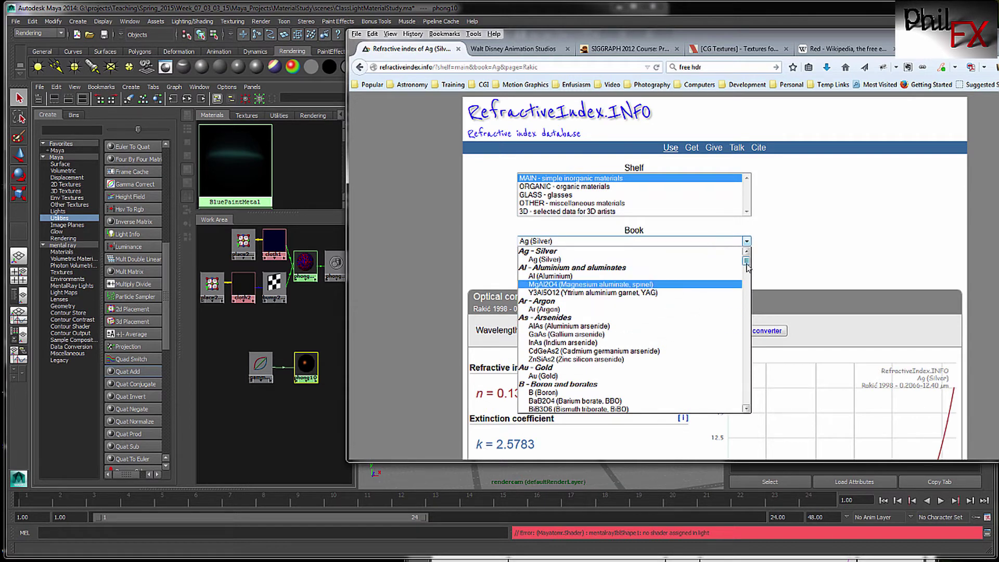
{"action": "left_click_drag", "start_coordinate": [746, 266], "coordinate": [747, 281]}
{"action": "left_click_drag", "start_coordinate": [747, 284], "coordinate": [748, 293]}
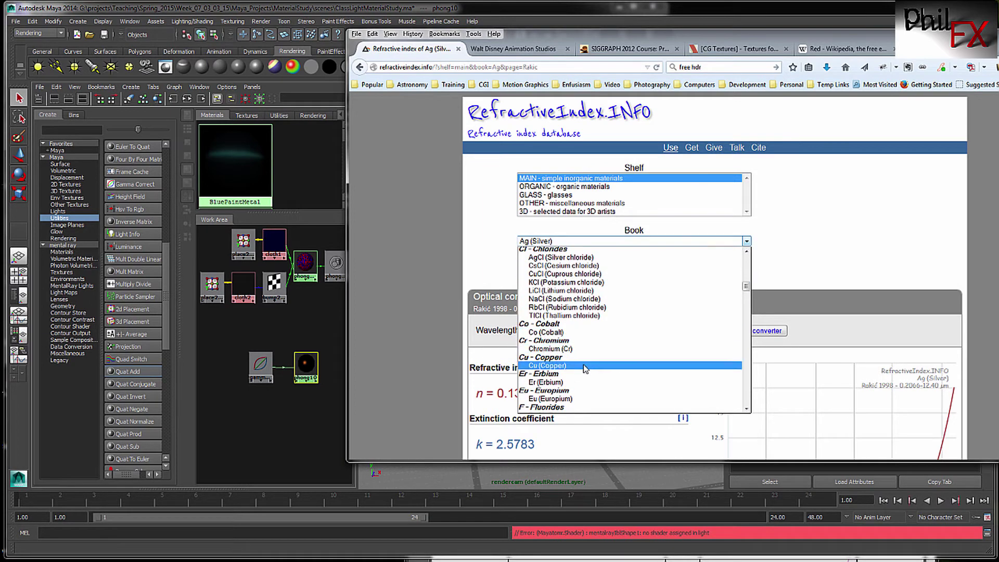
{"action": "left_click", "coordinate": [551, 349]}
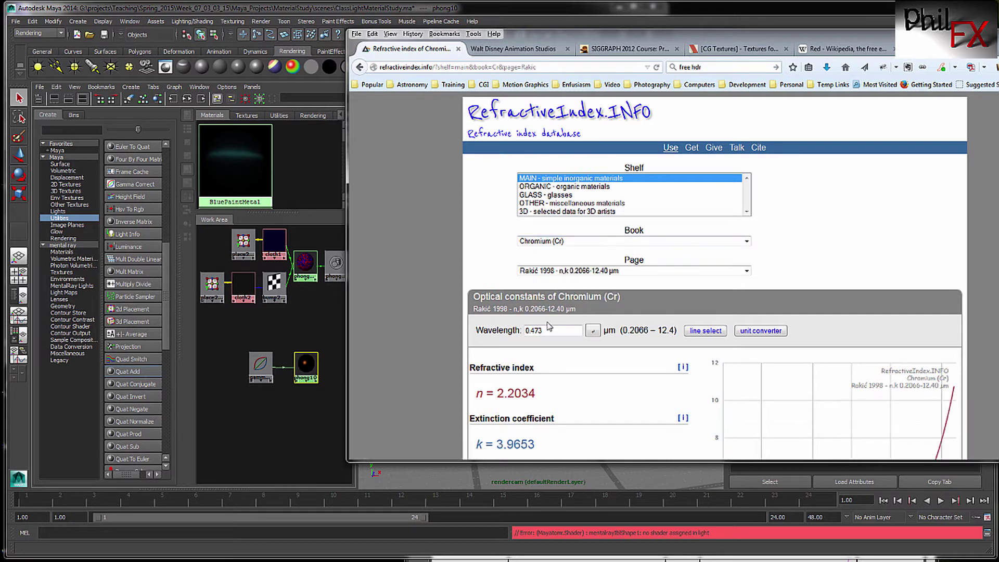
- Look up chromium's reflectance at a wavelength of 0.533 µm in the reflection calculator, then move the browser out of the way
{"action": "left_click_drag", "start_coordinate": [566, 327], "coordinate": [507, 333]}
{"action": "key", "text": "BackSpace"}
{"action": "type", "text": ".533"}
{"action": "key", "text": "Return"}
{"action": "scroll", "coordinate": [714, 276], "scroll_direction": "down", "scroll_amount": 15}
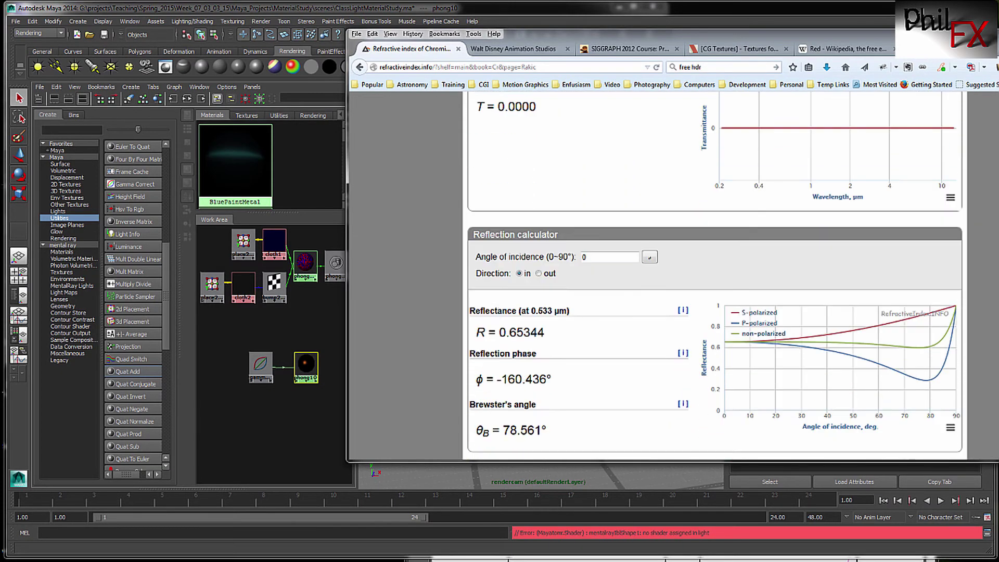
{"action": "scroll", "coordinate": [715, 276], "scroll_direction": "down", "scroll_amount": 2}
{"action": "left_click_drag", "start_coordinate": [827, 34], "coordinate": [622, 32]}
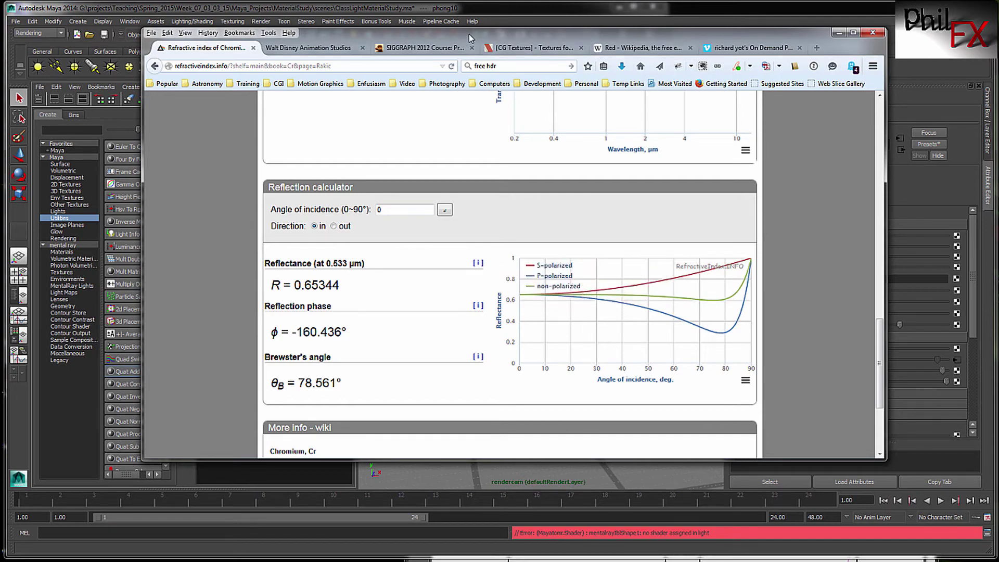
{"action": "left_click_drag", "start_coordinate": [469, 34], "coordinate": [998, 78]}
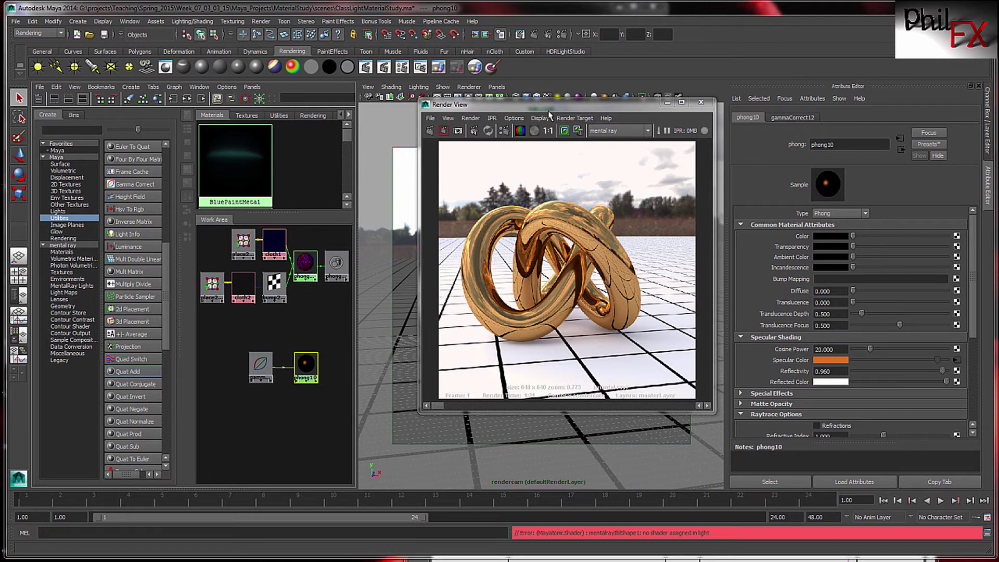
- Read the metals and glass cheat sheet pages of BasicShaders.pdf in Adobe Reader, then return to Maya
{"action": "left_click_drag", "start_coordinate": [554, 111], "coordinate": [512, 104]}
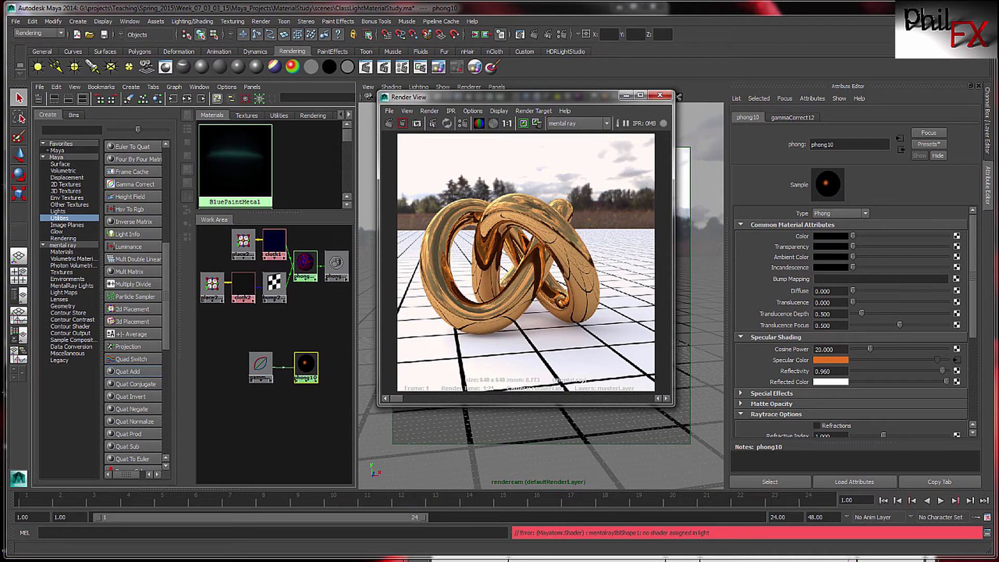
{"action": "key", "text": "alt+Tab"}
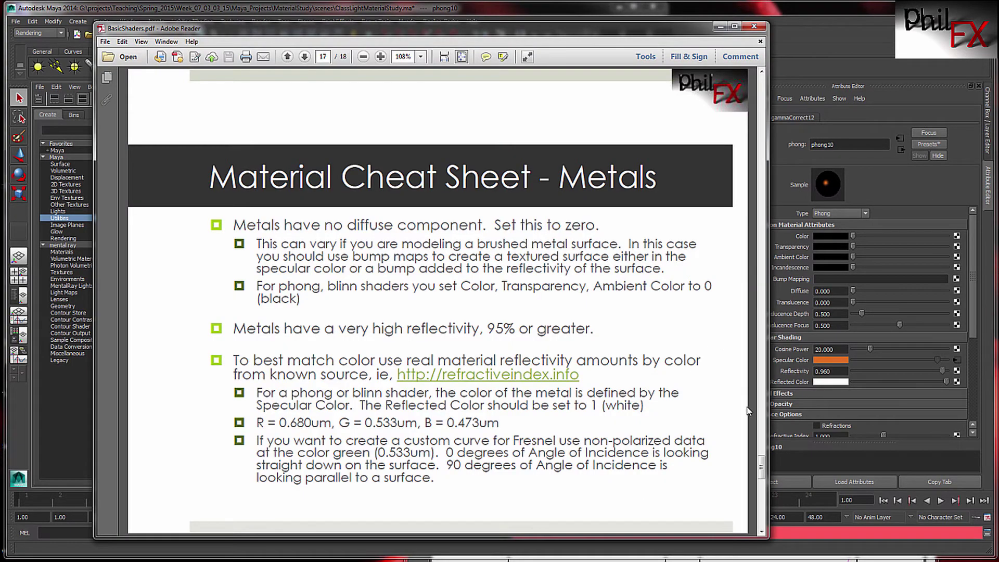
{"action": "scroll", "coordinate": [582, 266], "scroll_direction": "down", "scroll_amount": 1}
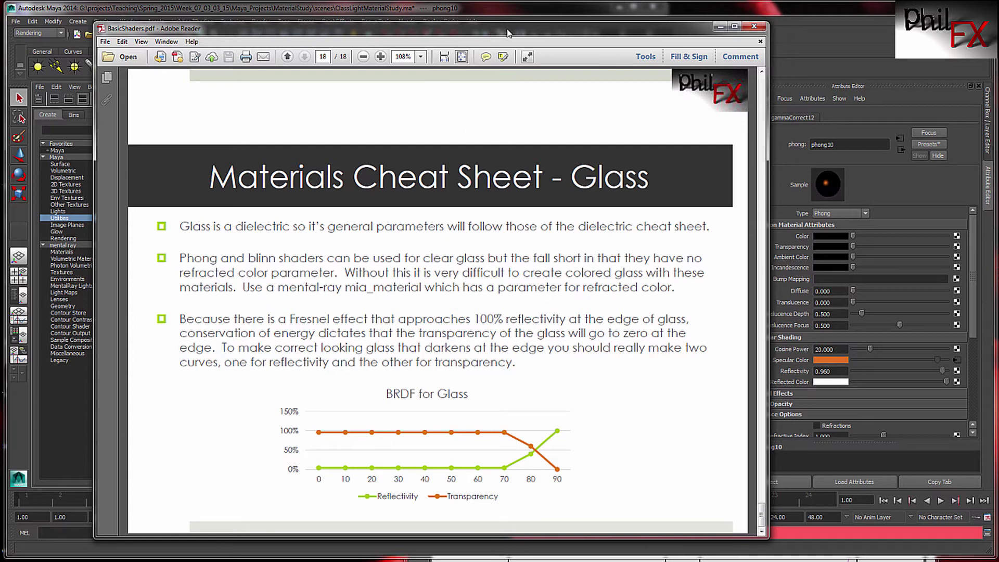
{"action": "left_click_drag", "start_coordinate": [503, 29], "coordinate": [504, 23]}
{"action": "left_click", "coordinate": [517, 7]}
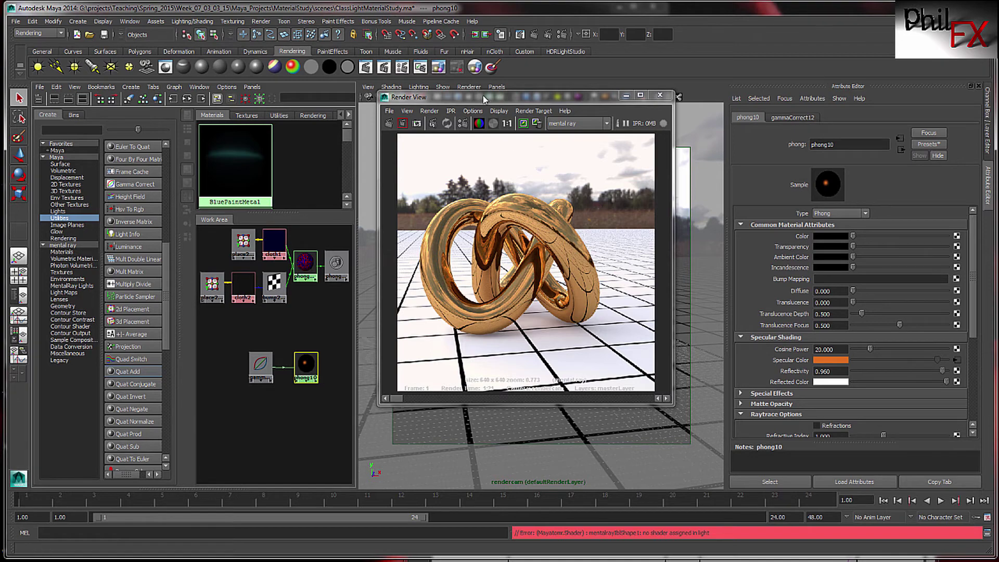
- Enable refractions on the transparent Phong material and set its refractive index to 1.51
{"action": "left_click_drag", "start_coordinate": [487, 98], "coordinate": [998, 161]}
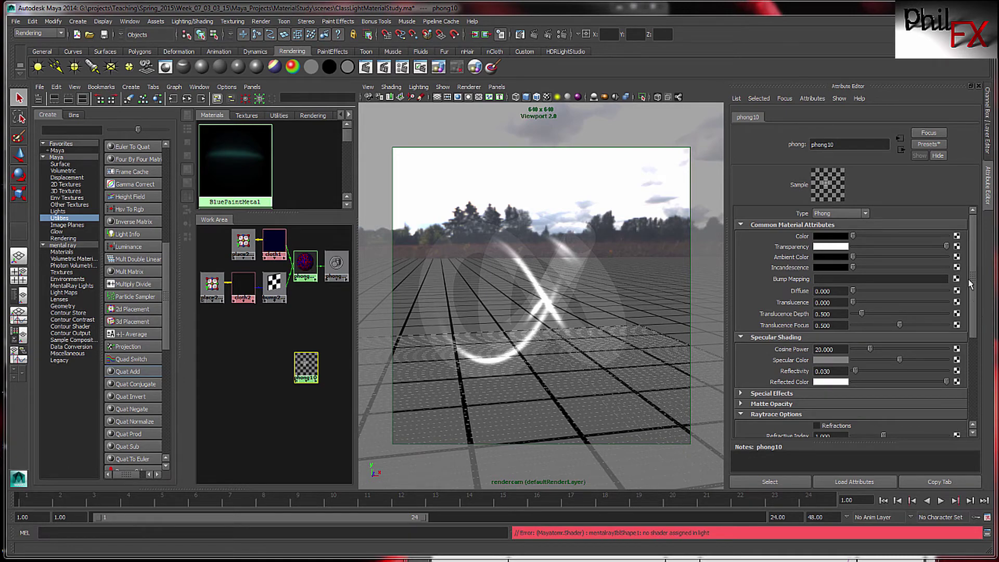
{"action": "scroll", "coordinate": [972, 274], "scroll_direction": "down", "scroll_amount": 5}
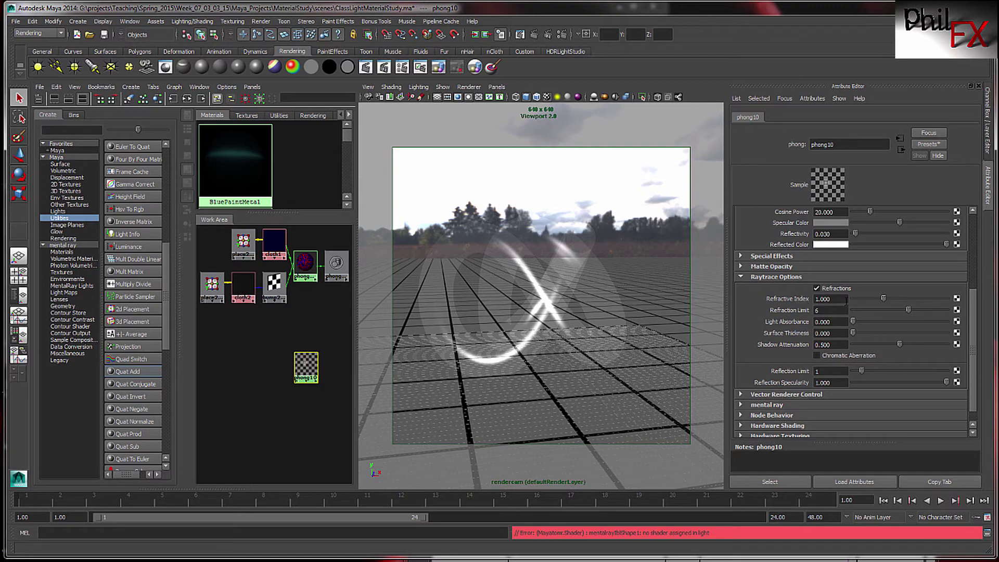
{"action": "left_click_drag", "start_coordinate": [833, 299], "coordinate": [762, 301]}
{"action": "type", "text": "1"}
{"action": "left_click_drag", "start_coordinate": [973, 340], "coordinate": [979, 260]}
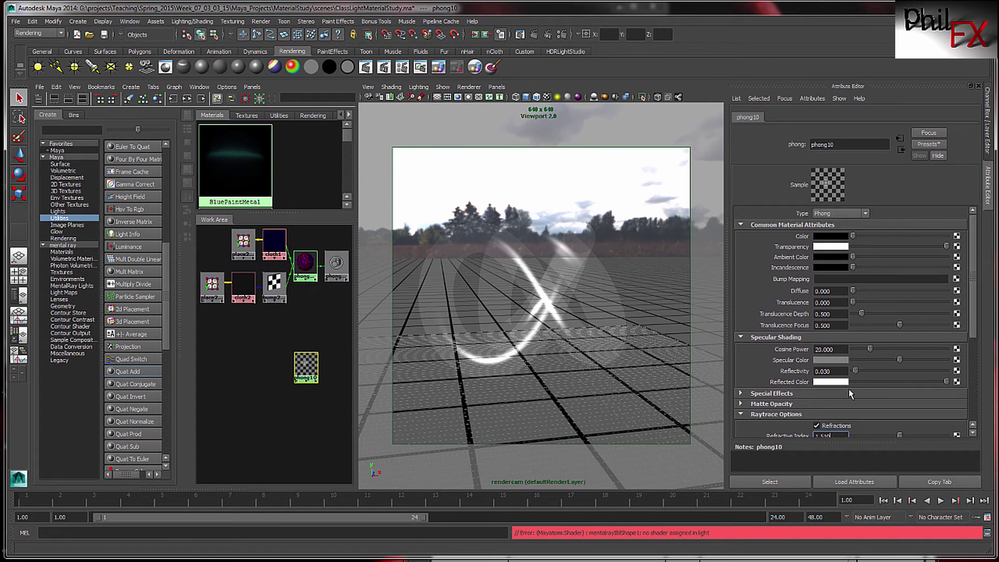
- Set the glass Phong's transparency to a value of 0.97 and its reflected color to black
{"action": "mouse_move", "coordinate": [946, 384]}
{"action": "left_mouse_down"}
{"action": "mouse_move", "coordinate": [853, 382]}
{"action": "mouse_move", "coordinate": [955, 383]}
{"action": "mouse_move", "coordinate": [833, 385]}
{"action": "mouse_move", "coordinate": [962, 384]}
{"action": "left_mouse_up"}
{"action": "left_click", "coordinate": [832, 251]}
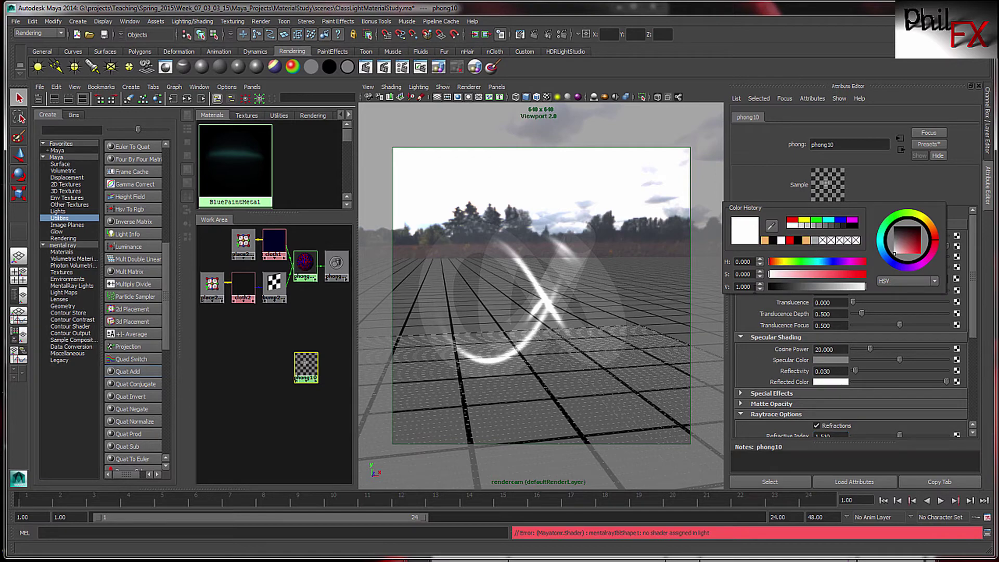
{"action": "left_click_drag", "start_coordinate": [751, 287], "coordinate": [717, 289]}
{"action": "type", "text": ".97"}
{"action": "key", "text": "Return"}
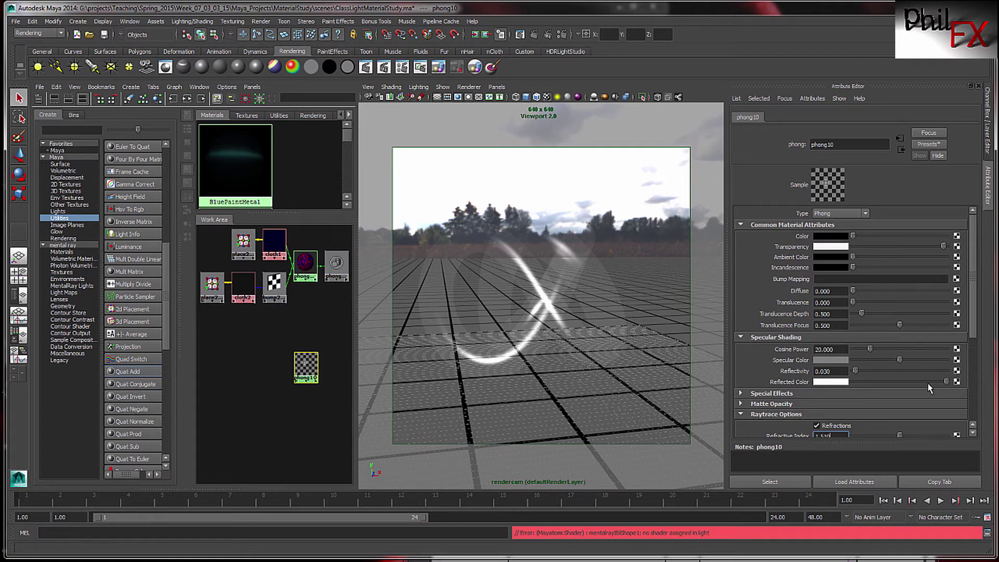
{"action": "left_click_drag", "start_coordinate": [945, 381], "coordinate": [818, 386]}
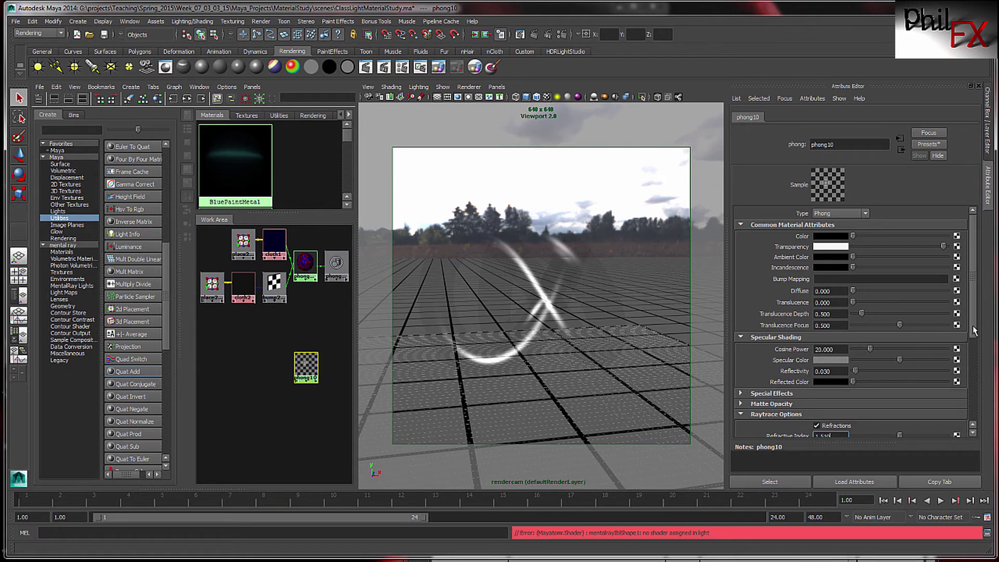
- Render the glass torus knot with mental ray and inspect the result in the Render View
{"action": "left_click_drag", "start_coordinate": [973, 331], "coordinate": [970, 400]}
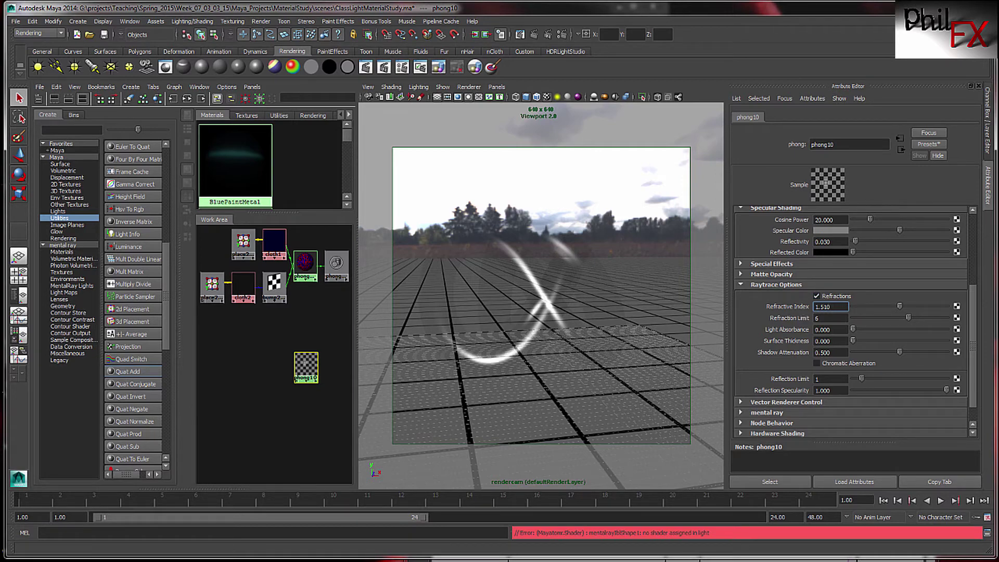
{"action": "left_click_drag", "start_coordinate": [998, 283], "coordinate": [508, 100]}
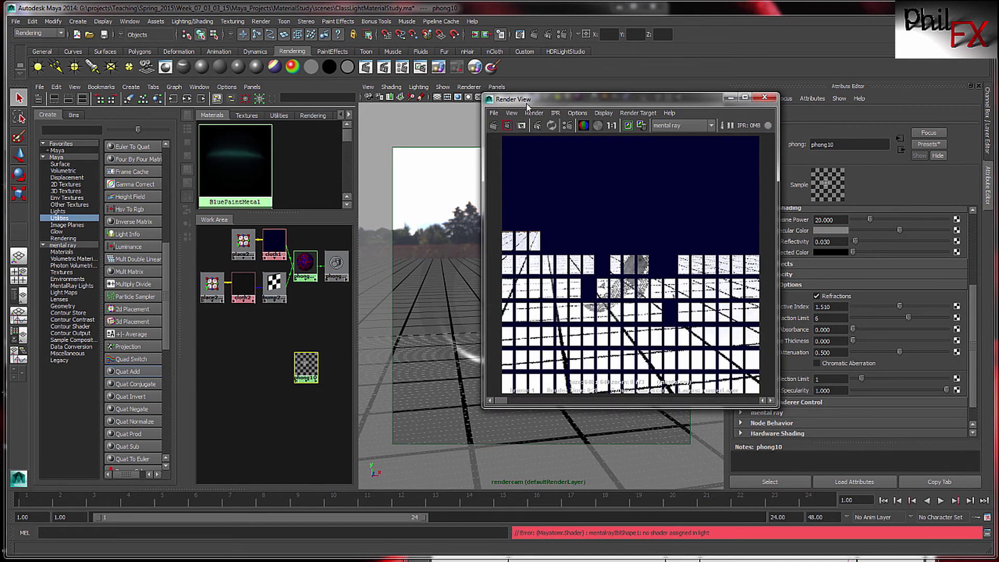
{"action": "left_click", "coordinate": [493, 127]}
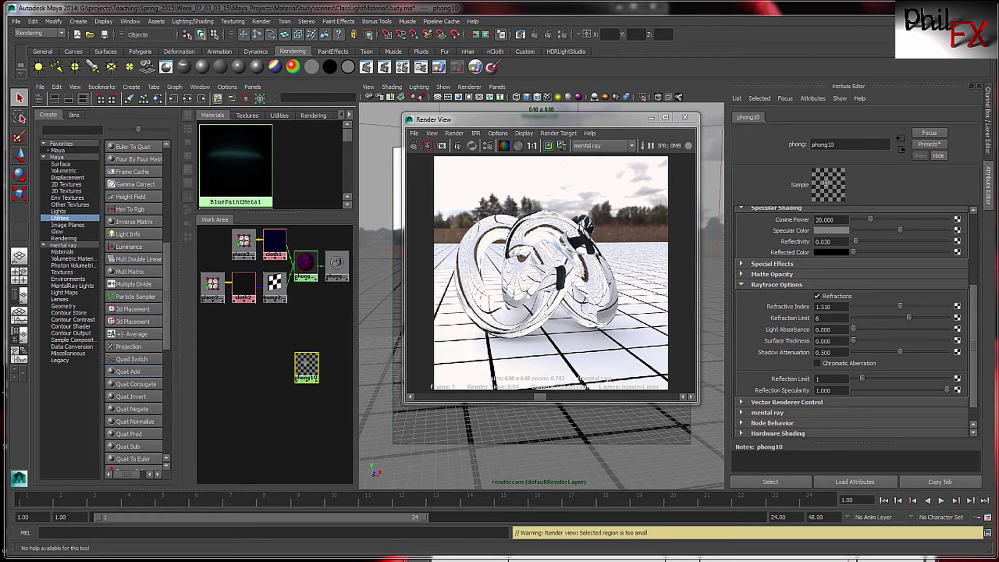
{"action": "left_click", "coordinate": [488, 149]}
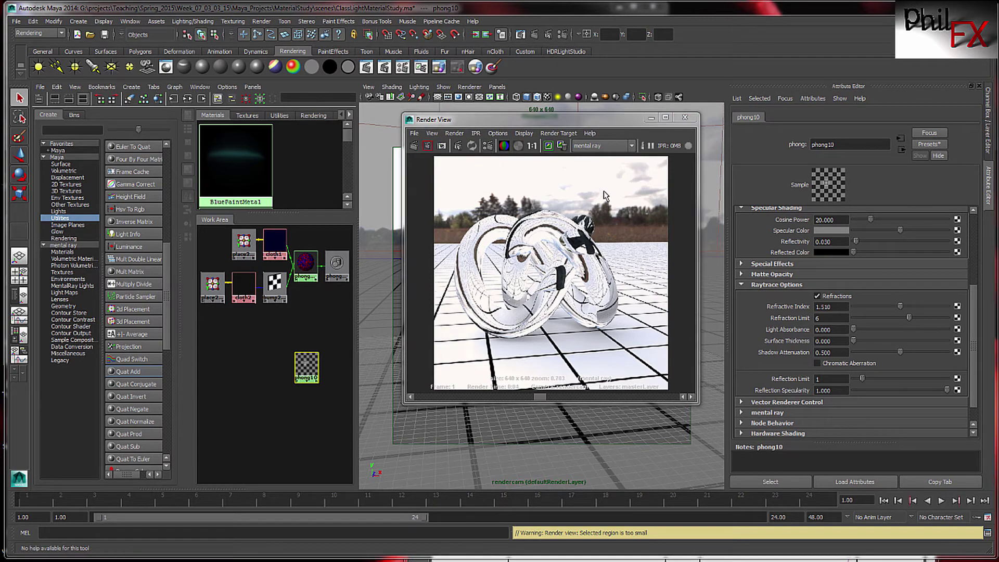
- Set raytracing reflections to 10 in the render settings and raise refractions and max trace depth to their slider maximums
{"action": "left_click_drag", "start_coordinate": [994, 20], "coordinate": [193, 14]}
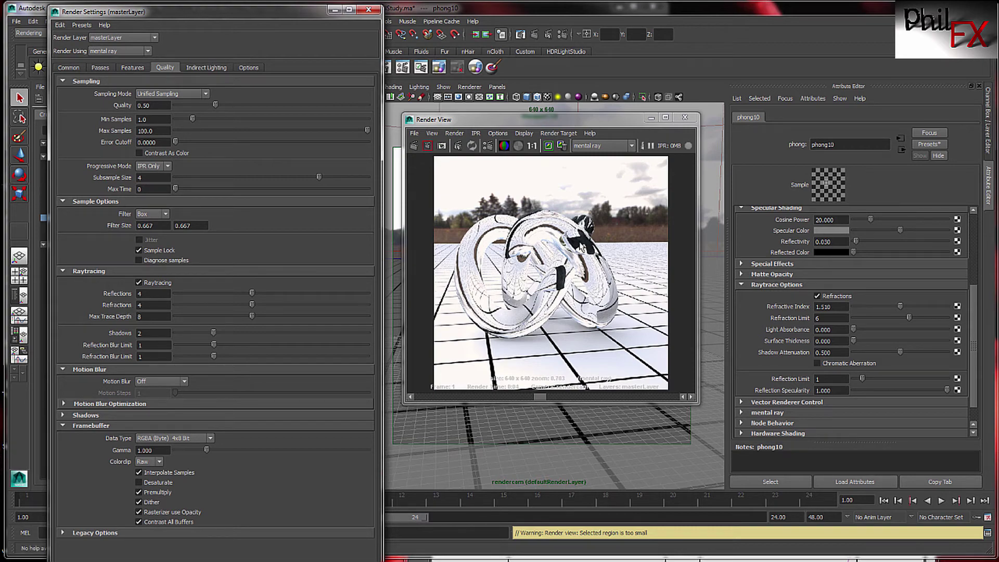
{"action": "left_click_drag", "start_coordinate": [527, 122], "coordinate": [781, 111]}
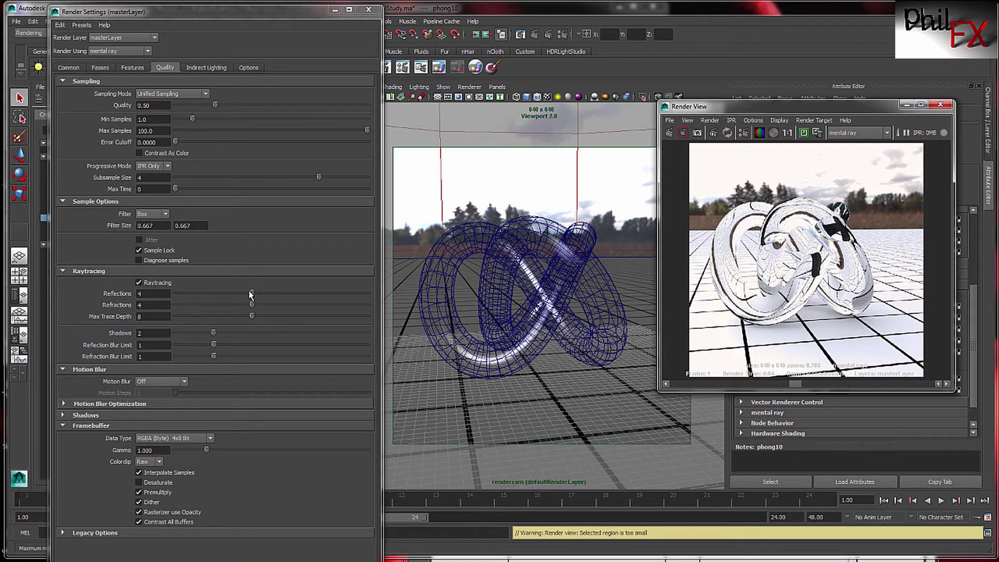
{"action": "left_click_drag", "start_coordinate": [248, 294], "coordinate": [385, 296]}
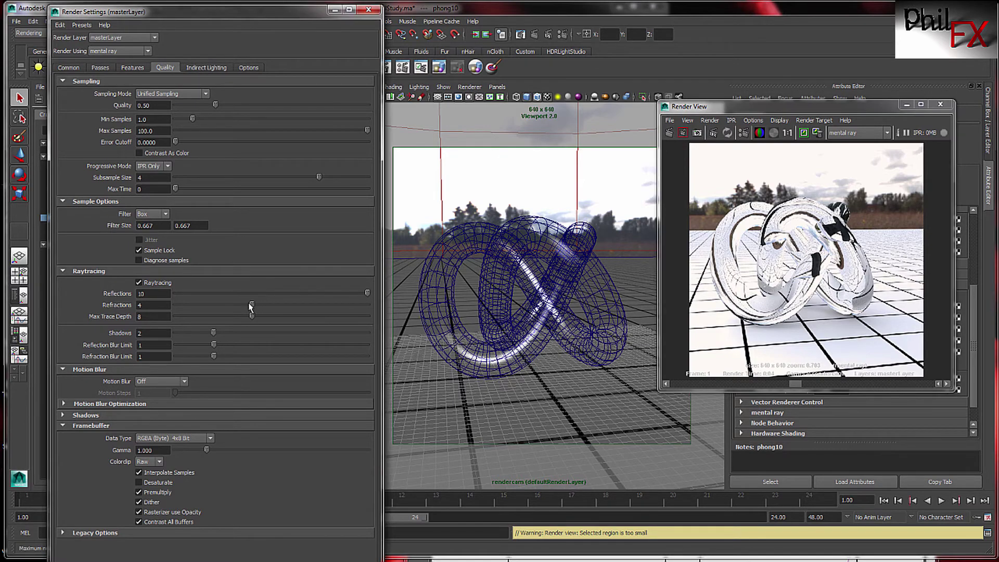
{"action": "left_click_drag", "start_coordinate": [250, 304], "coordinate": [385, 312]}
{"action": "left_click_drag", "start_coordinate": [258, 316], "coordinate": [381, 310]}
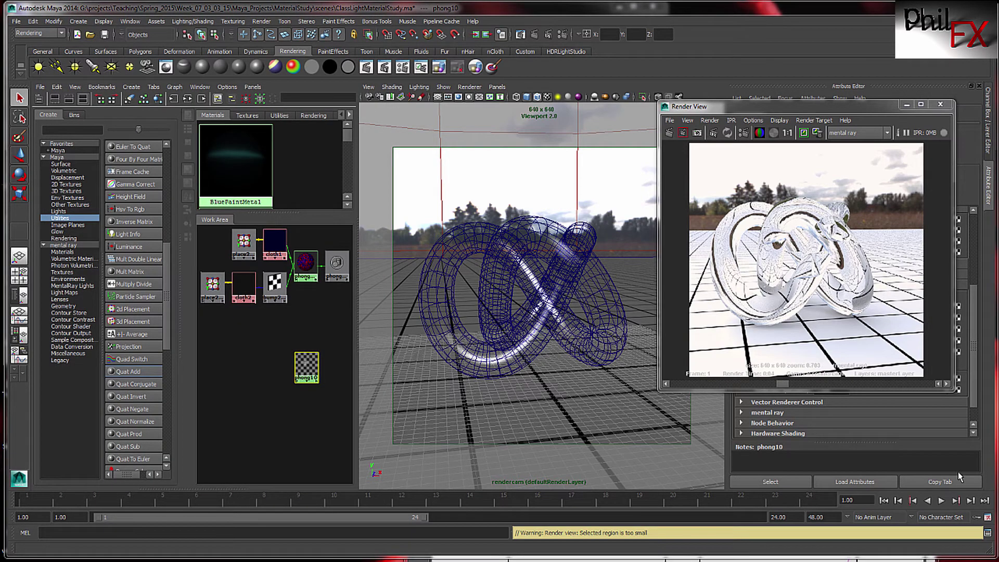
- Examine the new glass torus knot render alongside the Phong's specular and raytrace attributes, then clear the render from the viewport
{"action": "left_click_drag", "start_coordinate": [769, 111], "coordinate": [461, 130]}
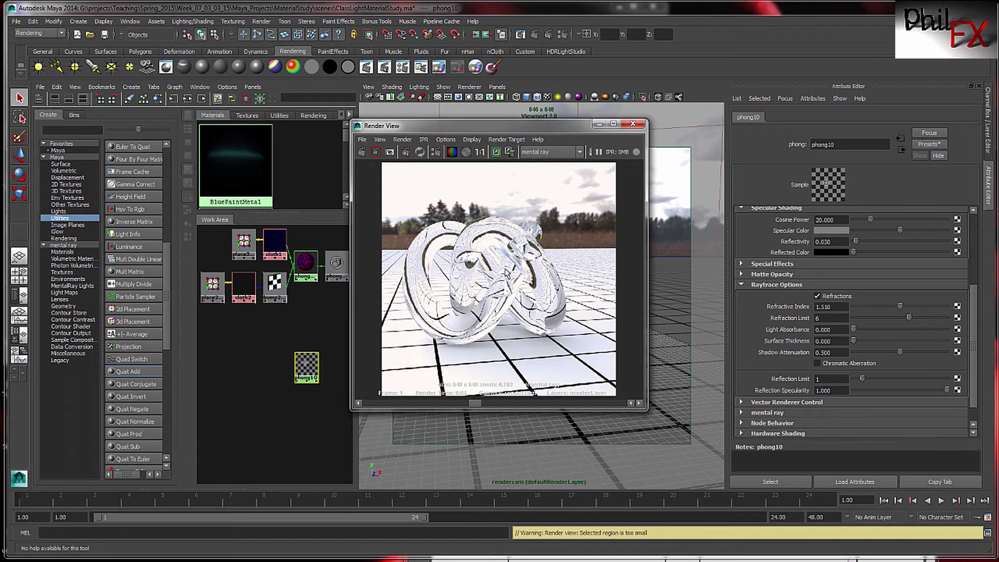
{"action": "left_click_drag", "start_coordinate": [429, 126], "coordinate": [423, 91]}
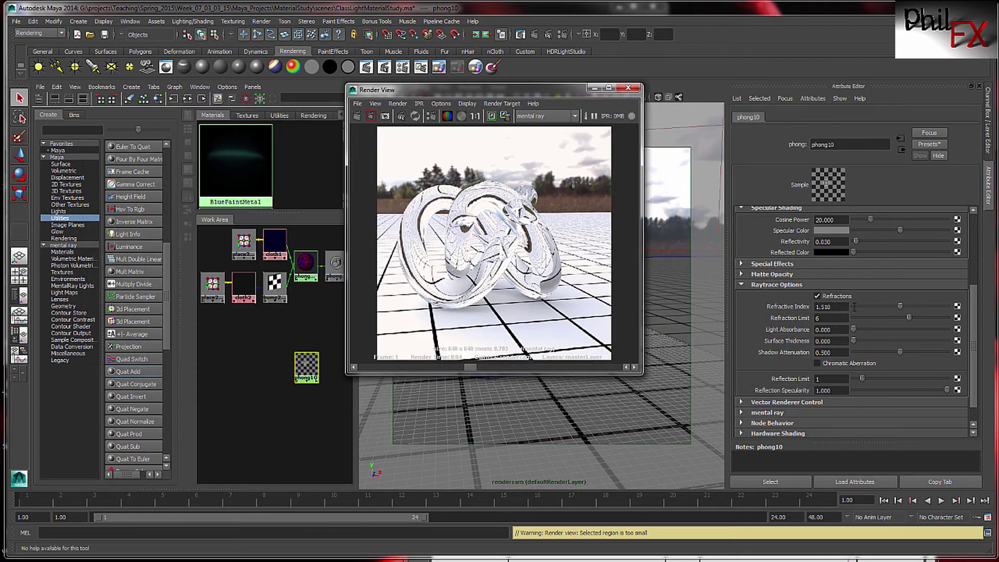
{"action": "scroll", "coordinate": [974, 307], "scroll_direction": "up", "scroll_amount": 5}
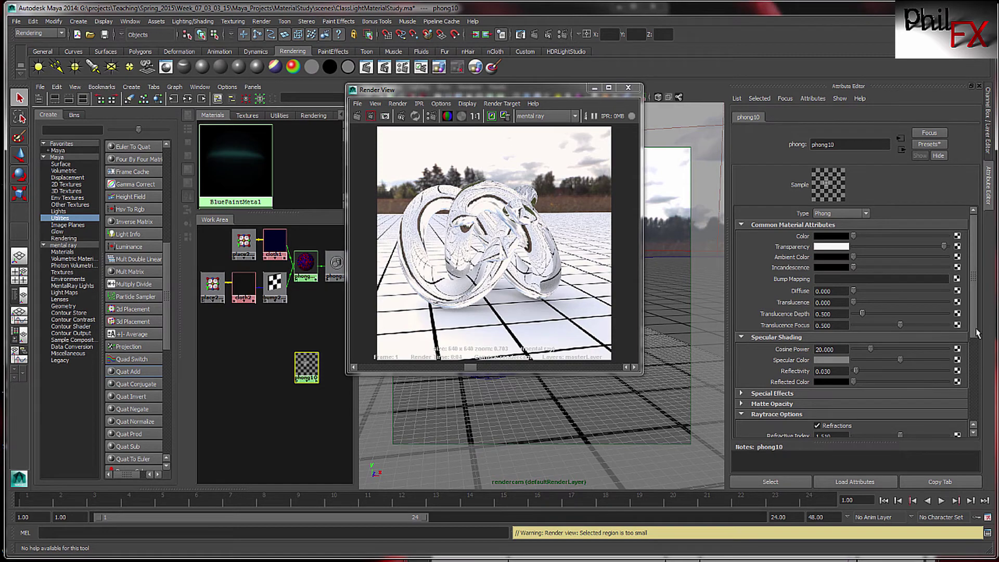
{"action": "scroll", "coordinate": [976, 333], "scroll_direction": "down", "scroll_amount": 5}
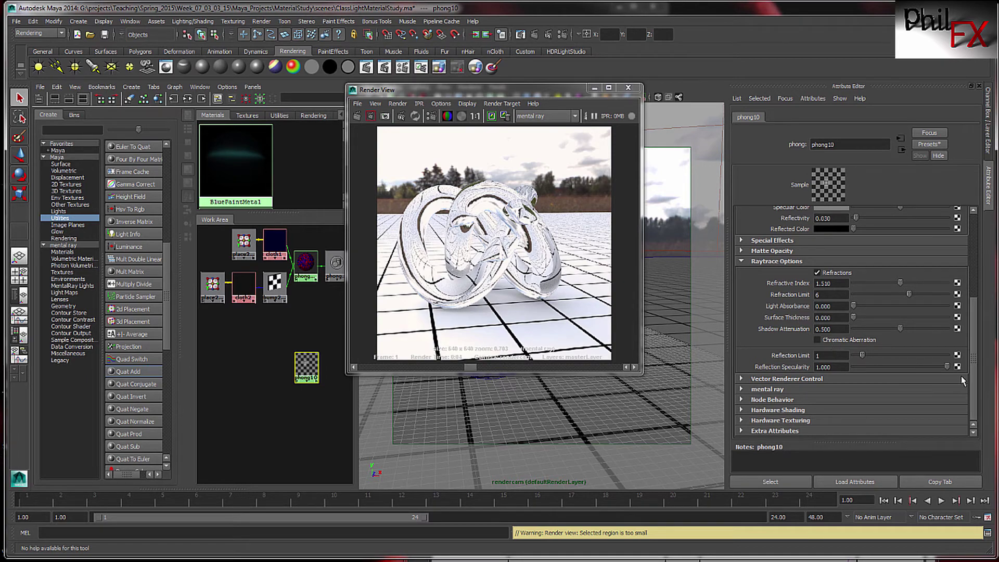
{"action": "left_click_drag", "start_coordinate": [975, 376], "coordinate": [965, 274]}
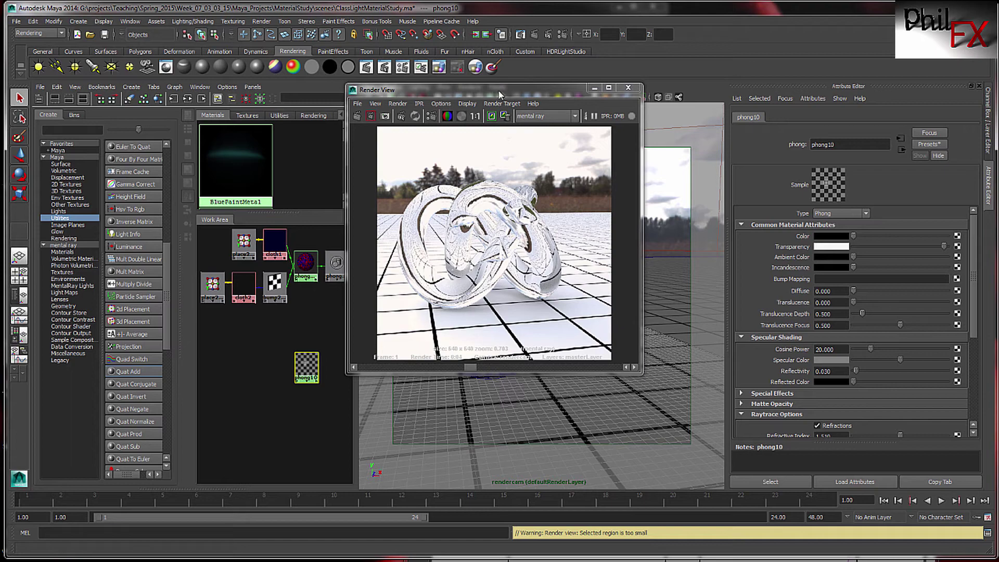
{"action": "left_click_drag", "start_coordinate": [498, 89], "coordinate": [998, 65]}
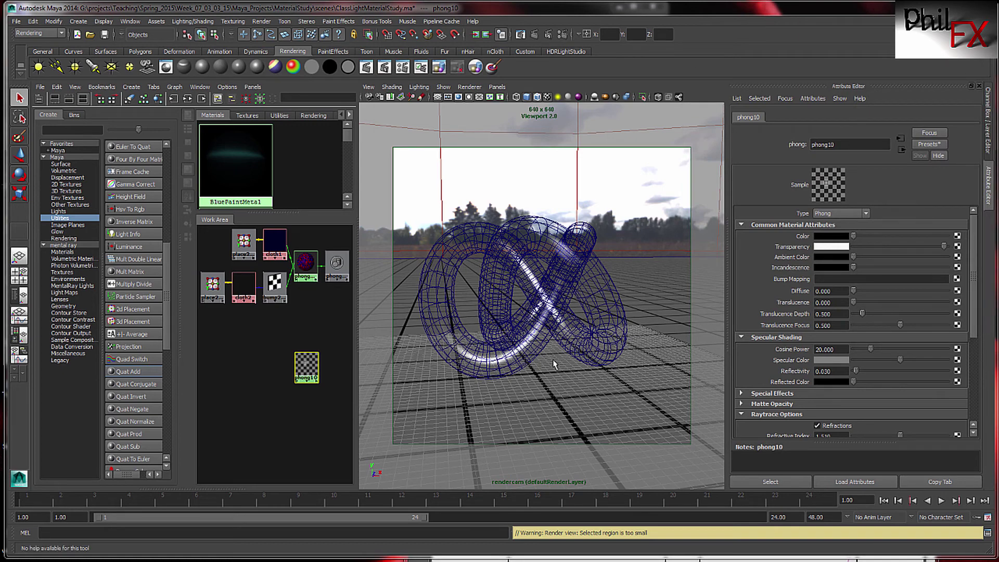
- Assign the existing mia_glass_passes material to the torus knot and graph its shading network in the Hypershade work area
{"action": "left_click", "coordinate": [524, 348]}
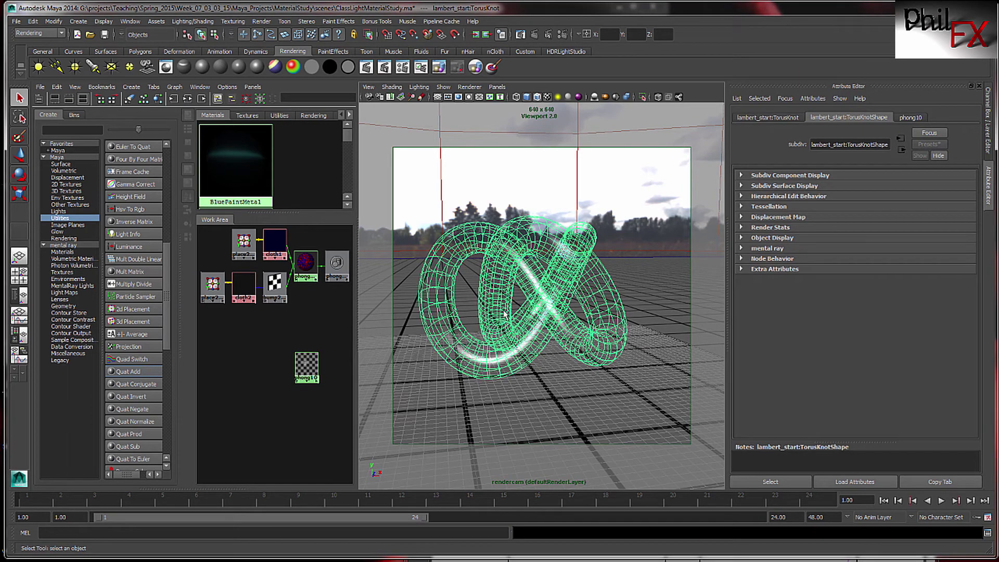
{"action": "right_click", "coordinate": [514, 245]}
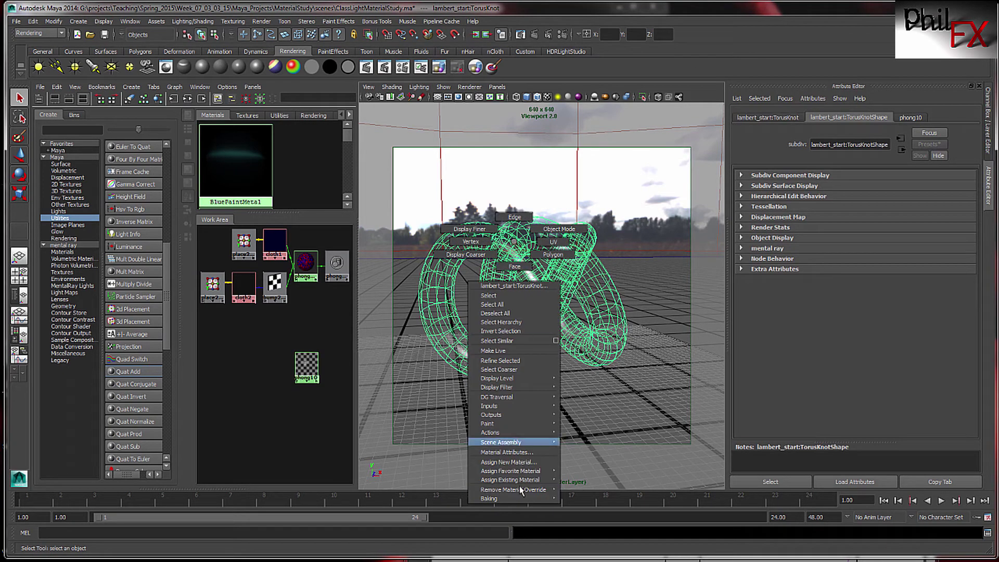
{"action": "mouse_move", "coordinate": [520, 479]}
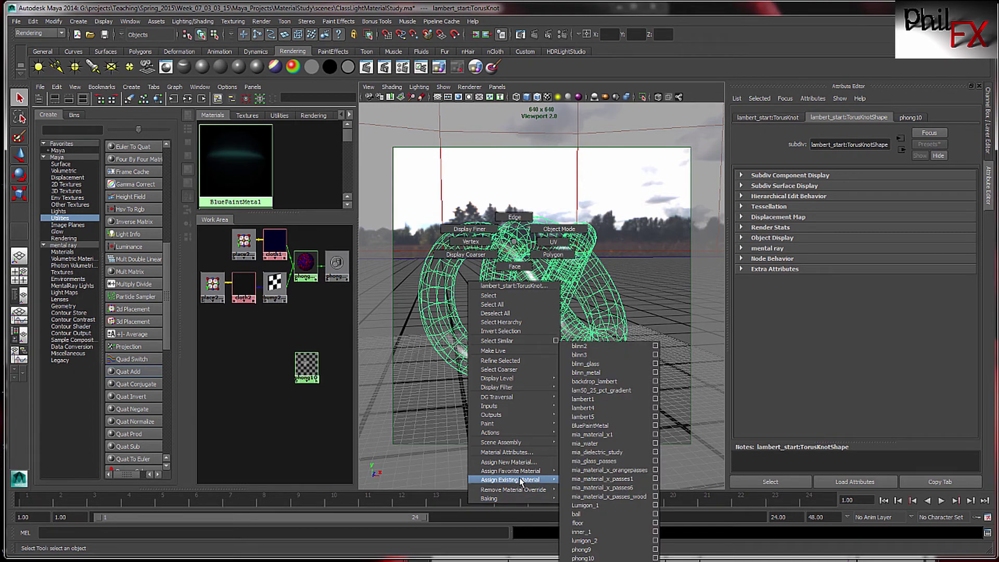
{"action": "left_click", "coordinate": [584, 468]}
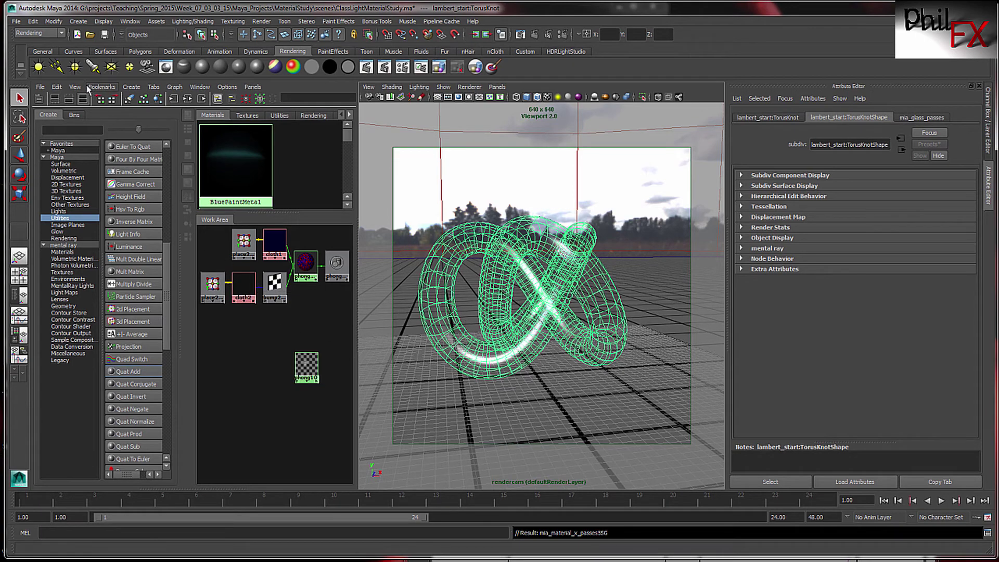
{"action": "left_click", "coordinate": [137, 100]}
{"action": "left_click", "coordinate": [157, 99]}
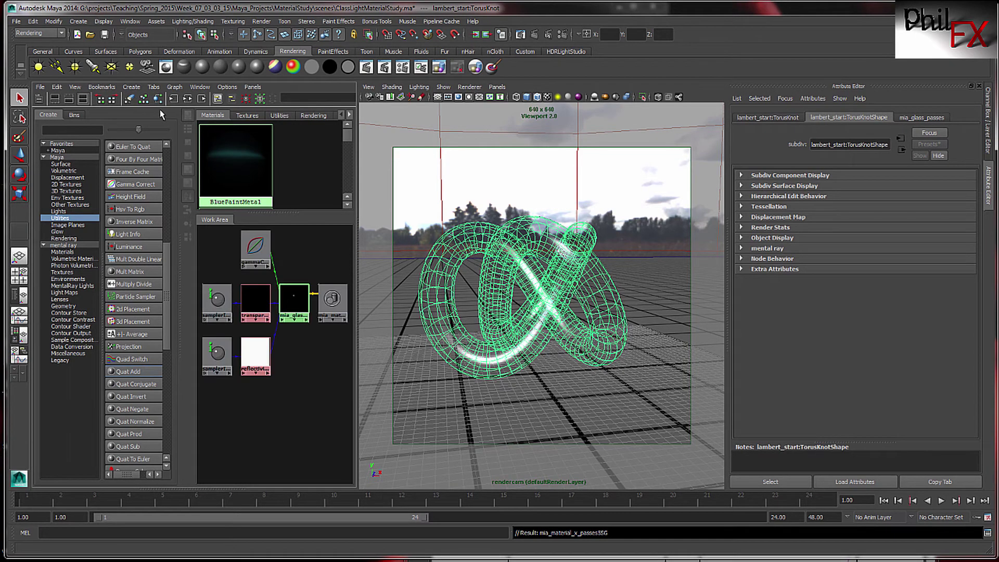
- Inspect the reflection and refraction attributes of mia_glass_passes and the Gamma Correct node feeding its refraction color
{"action": "left_click", "coordinate": [299, 295]}
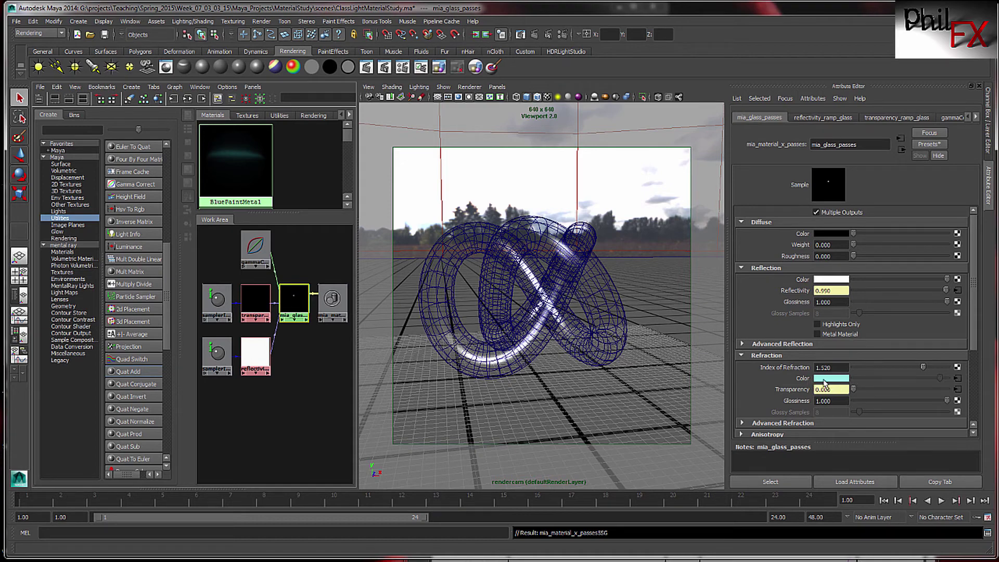
{"action": "left_click", "coordinate": [257, 252]}
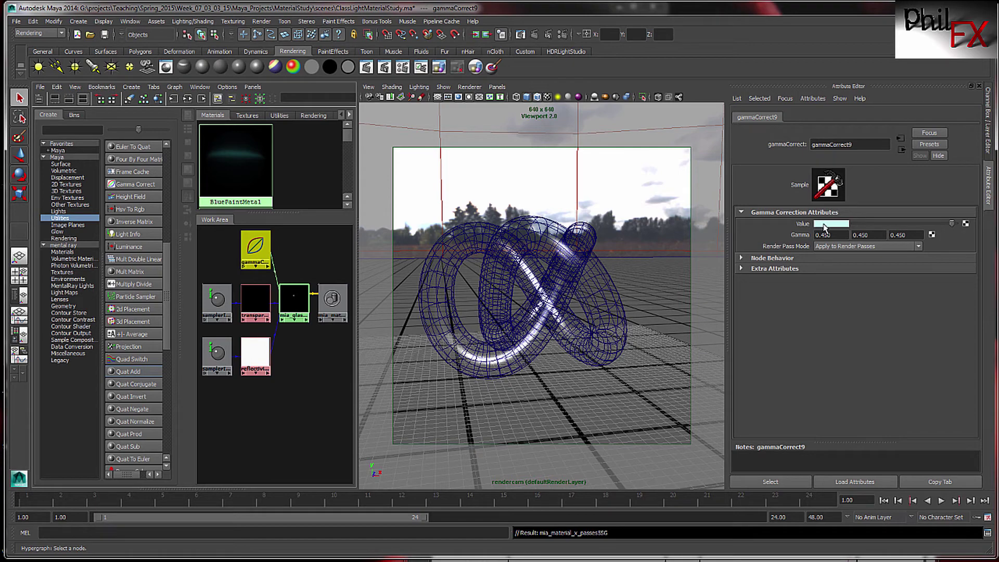
{"action": "left_click", "coordinate": [823, 224]}
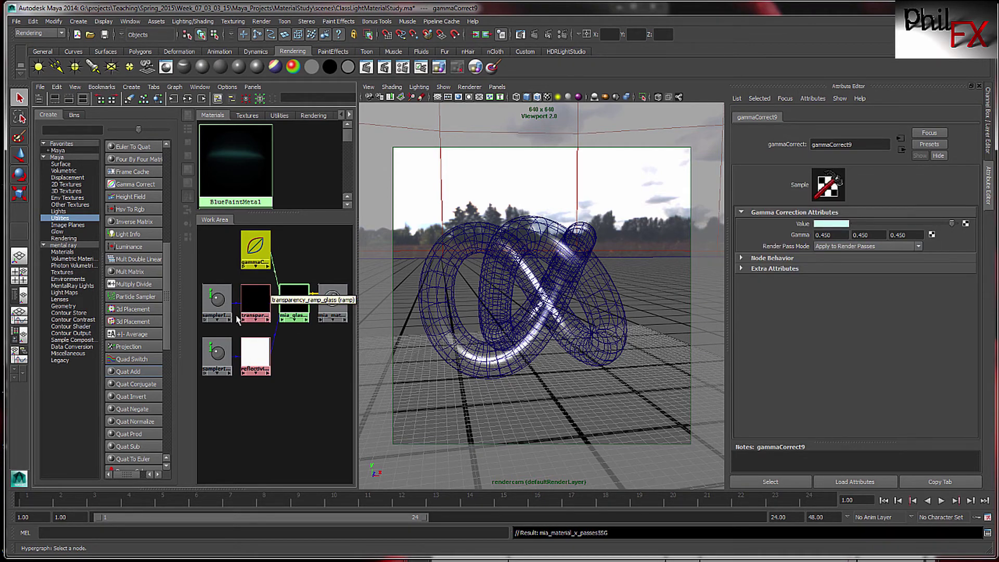
{"action": "left_click", "coordinate": [294, 297]}
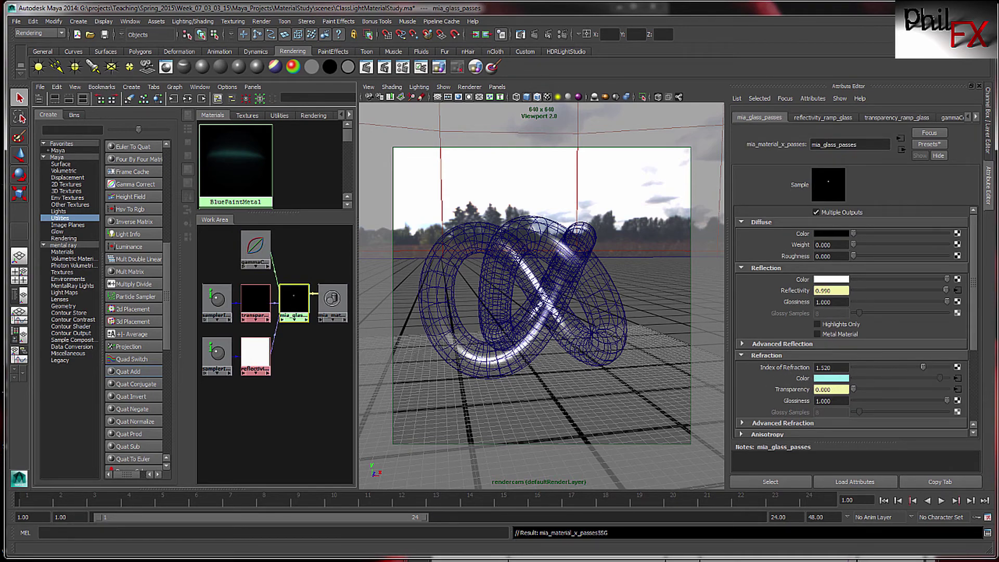
- Bring up the Render View, compare the stored glass torus knot renders, and move the window back out of the way
{"action": "left_click_drag", "start_coordinate": [996, 62], "coordinate": [484, 75]}
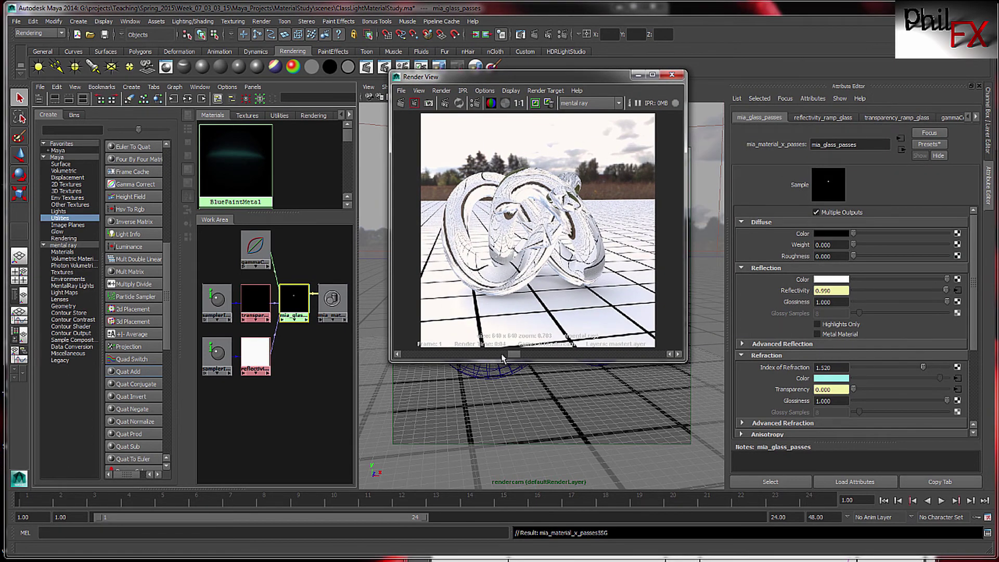
{"action": "left_click", "coordinate": [502, 355]}
{"action": "left_click", "coordinate": [489, 355]}
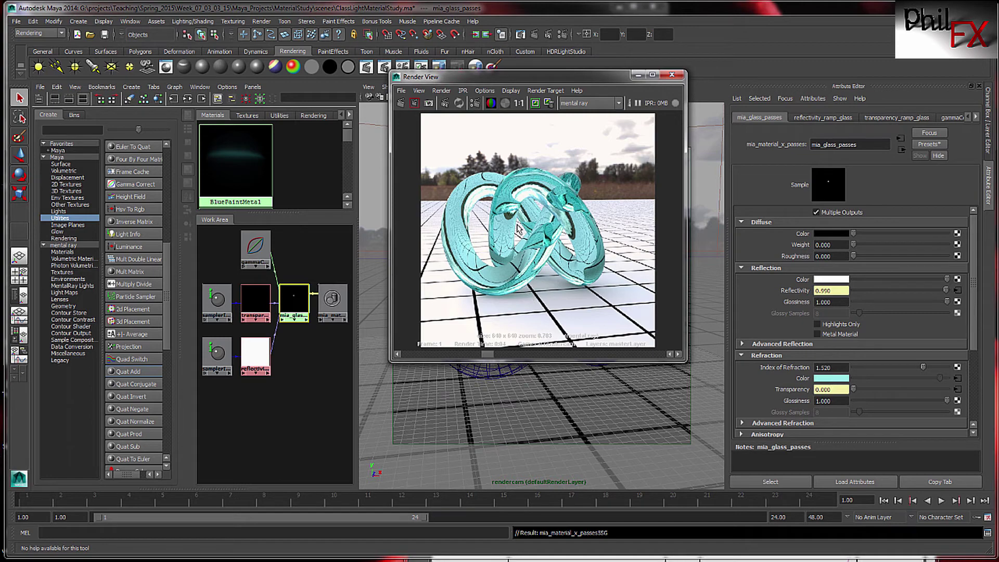
{"action": "left_click", "coordinate": [515, 356]}
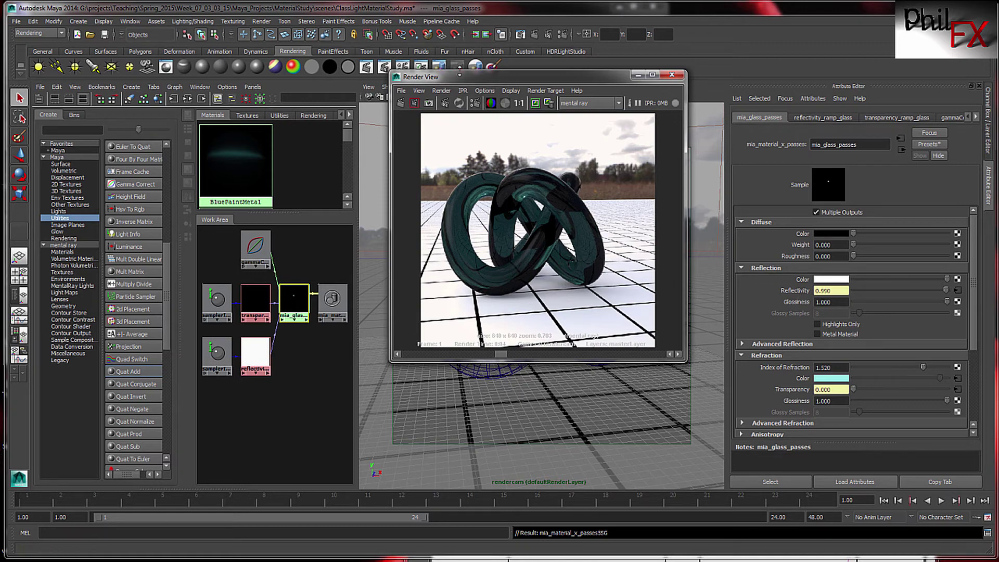
{"action": "left_click_drag", "start_coordinate": [459, 81], "coordinate": [998, 84]}
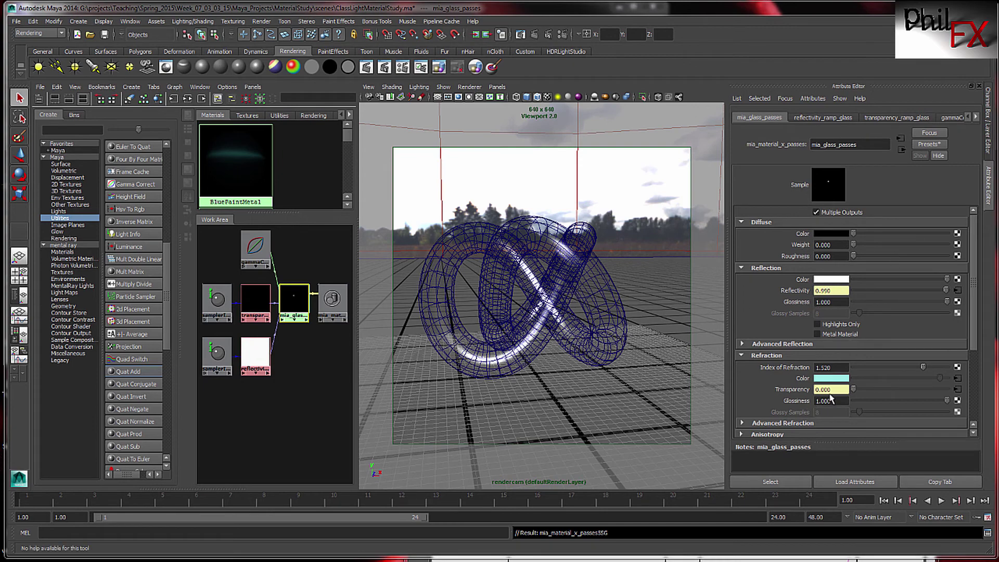
- Compare the gradients of the glass material's transparency and reflectivity ramps
{"action": "left_click", "coordinate": [253, 304]}
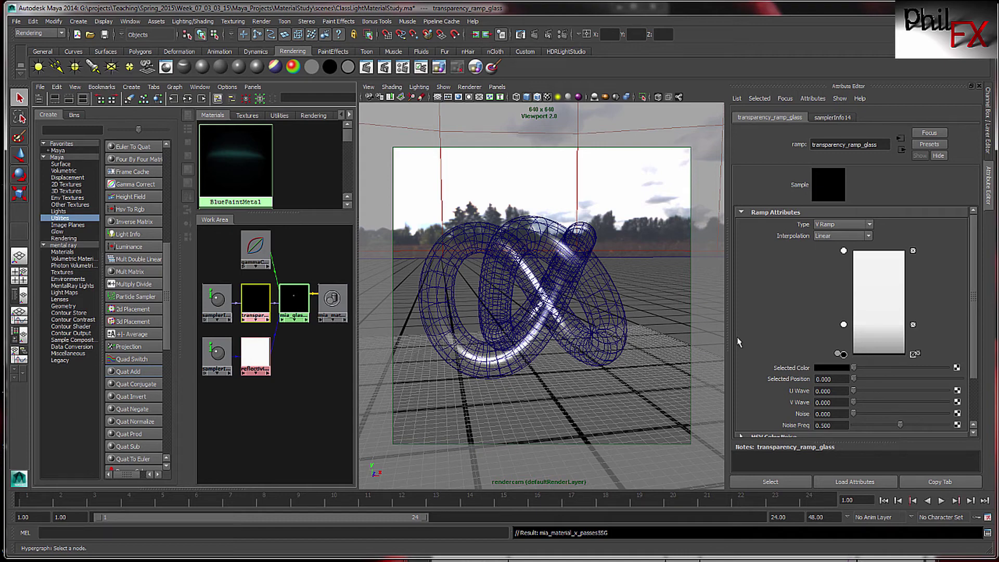
{"action": "left_click", "coordinate": [258, 358]}
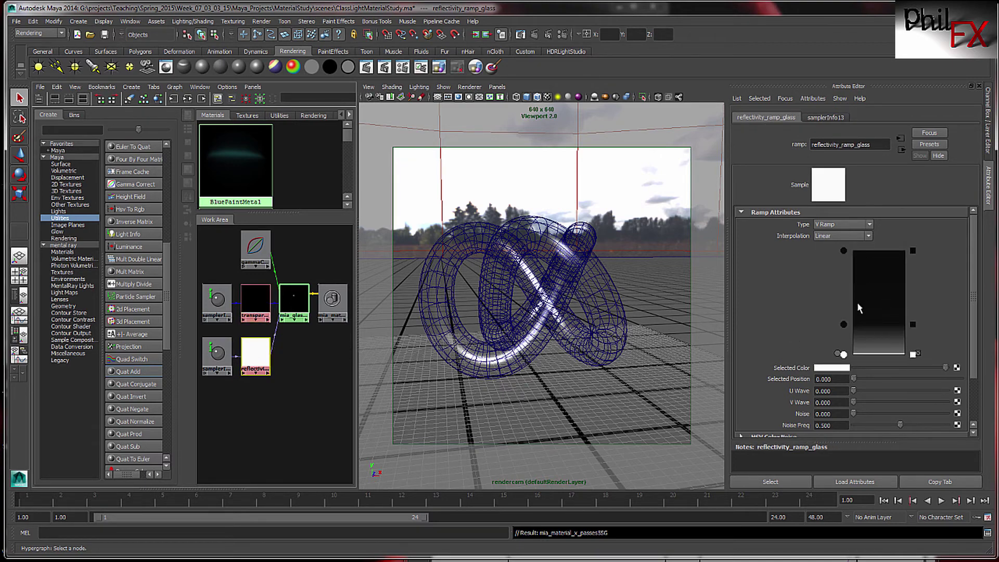
{"action": "left_click", "coordinate": [255, 300]}
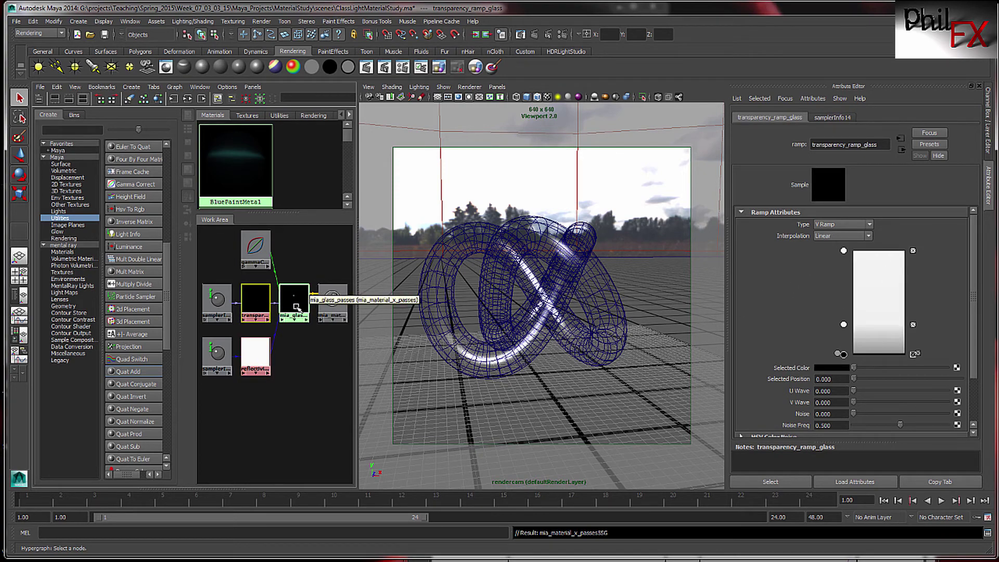
- Examine the color of each entry in reflectivity_ramp_glass, from position 1.000 down to 0.000
{"action": "left_click", "coordinate": [256, 367]}
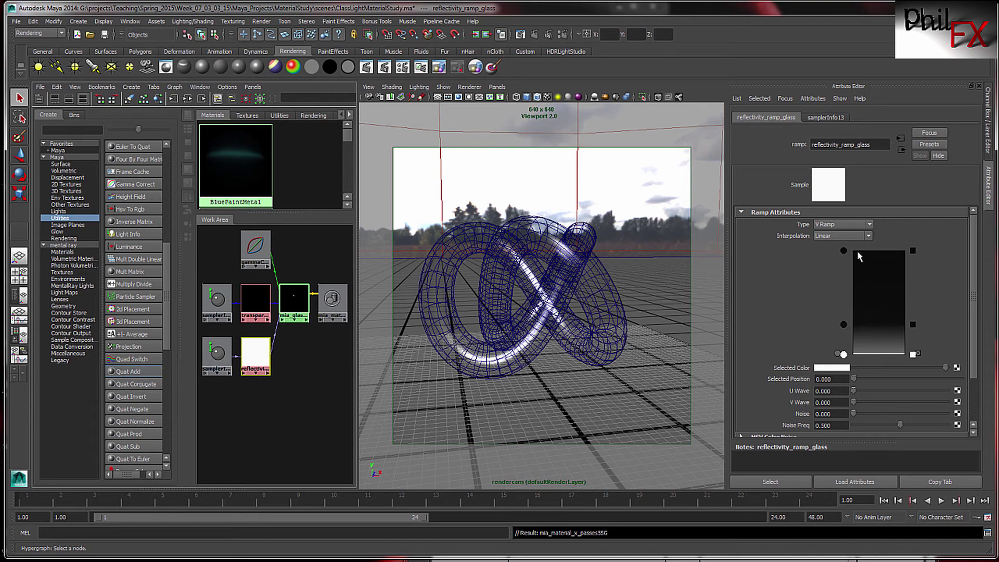
{"action": "left_click", "coordinate": [843, 251]}
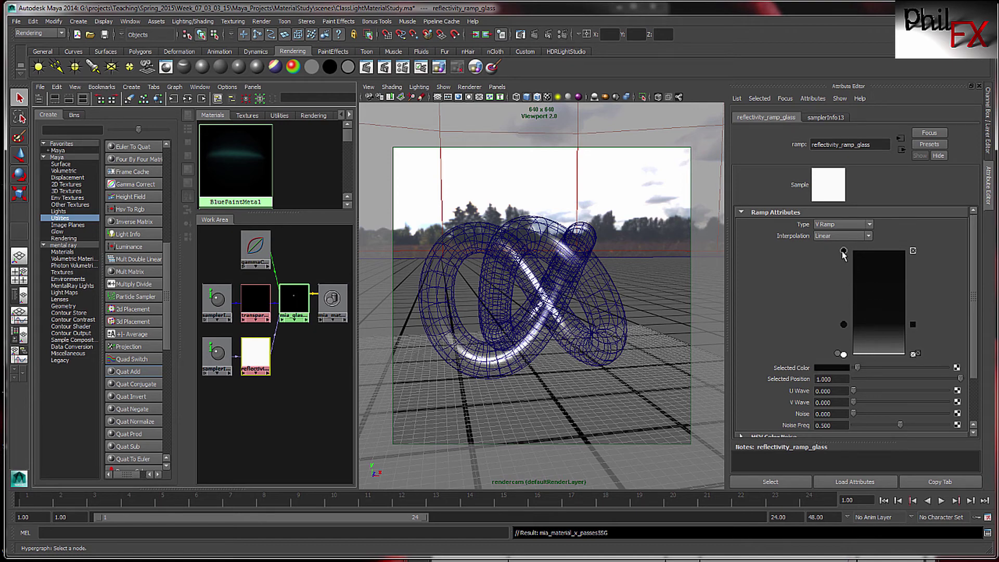
{"action": "left_click", "coordinate": [831, 368]}
{"action": "left_click", "coordinate": [843, 324]}
{"action": "left_click", "coordinate": [828, 368]}
{"action": "left_click", "coordinate": [839, 354]}
{"action": "left_click", "coordinate": [824, 370]}
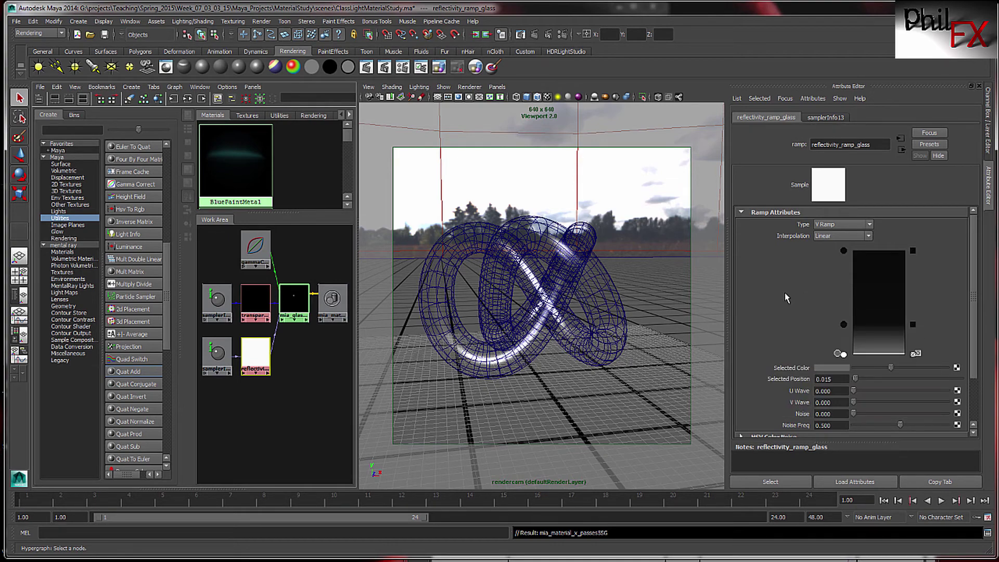
{"action": "left_click", "coordinate": [845, 355]}
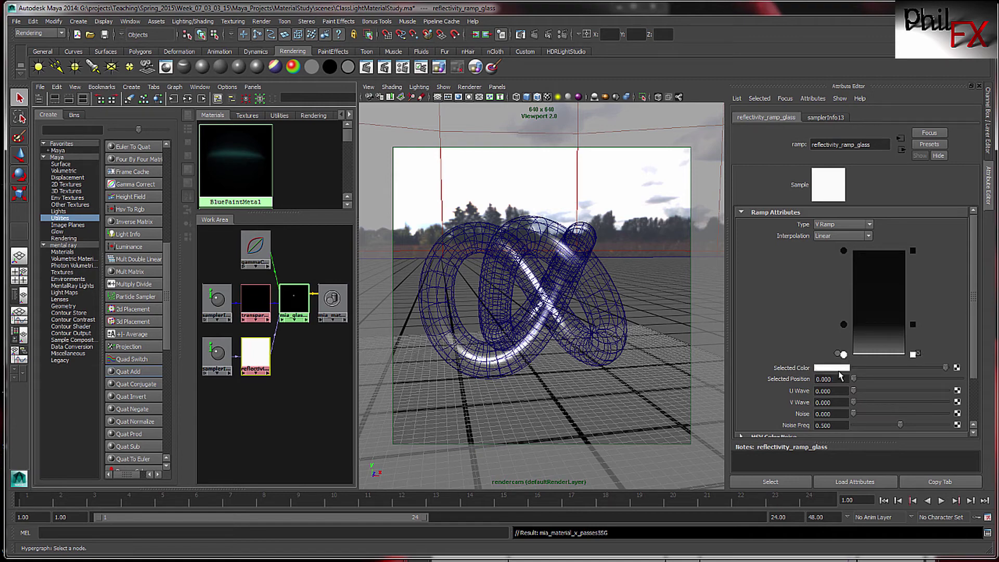
{"action": "left_click", "coordinate": [839, 370]}
- Check the color of the entry at position 1.000 in transparency_ramp_glass
{"action": "left_click", "coordinate": [259, 300]}
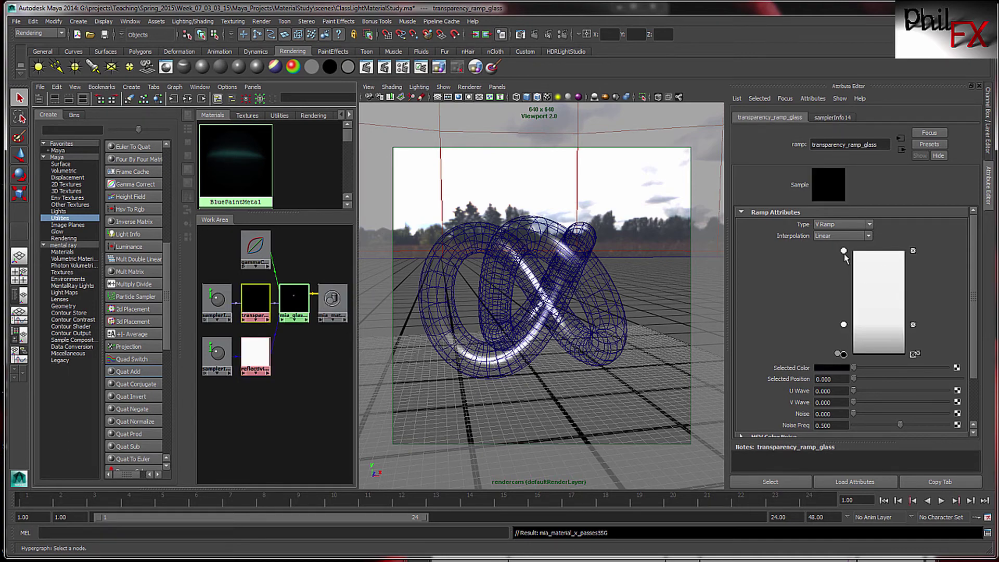
{"action": "left_click", "coordinate": [843, 251]}
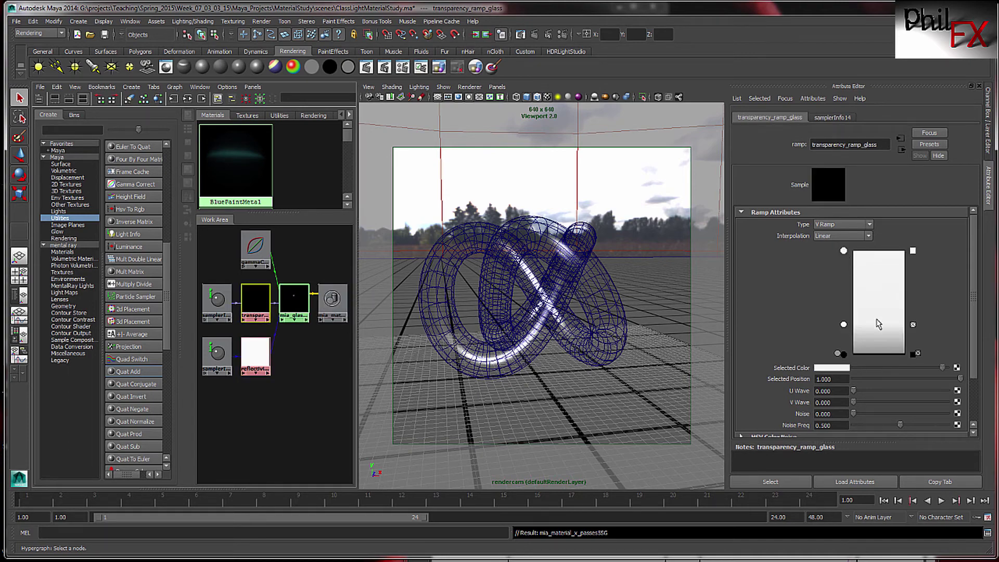
{"action": "left_click", "coordinate": [833, 368]}
- Examine the stored light teal glass render in the Render View, both magnified and in full, then move the window out of the way
{"action": "key", "text": "alt+Tab"}
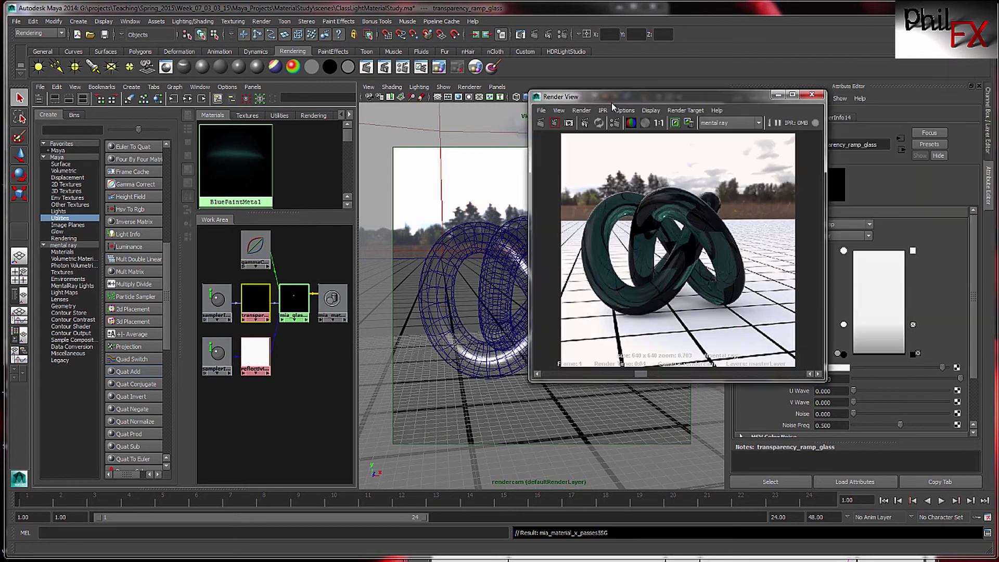
{"action": "left_click_drag", "start_coordinate": [610, 102], "coordinate": [350, 112]}
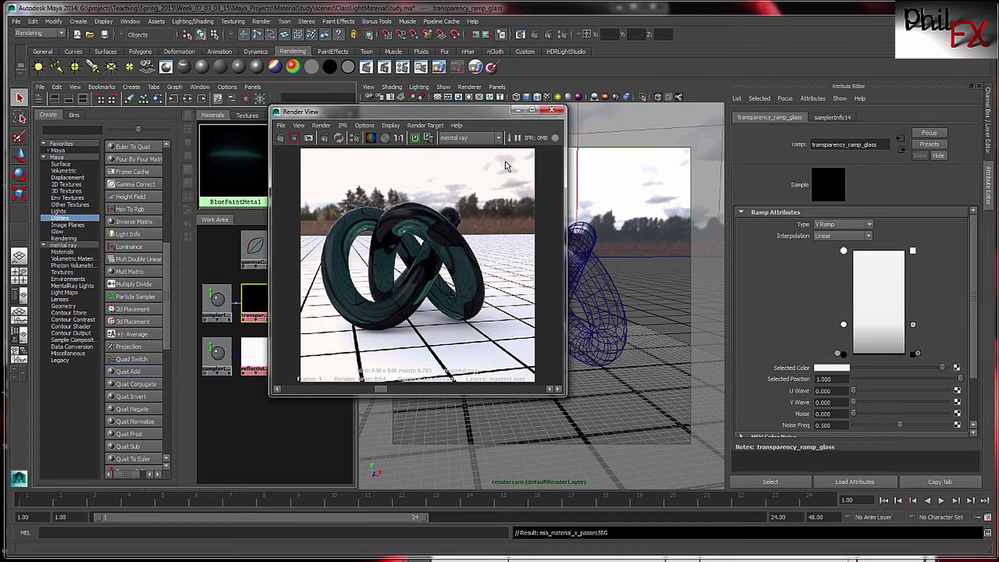
{"action": "left_click", "coordinate": [367, 389]}
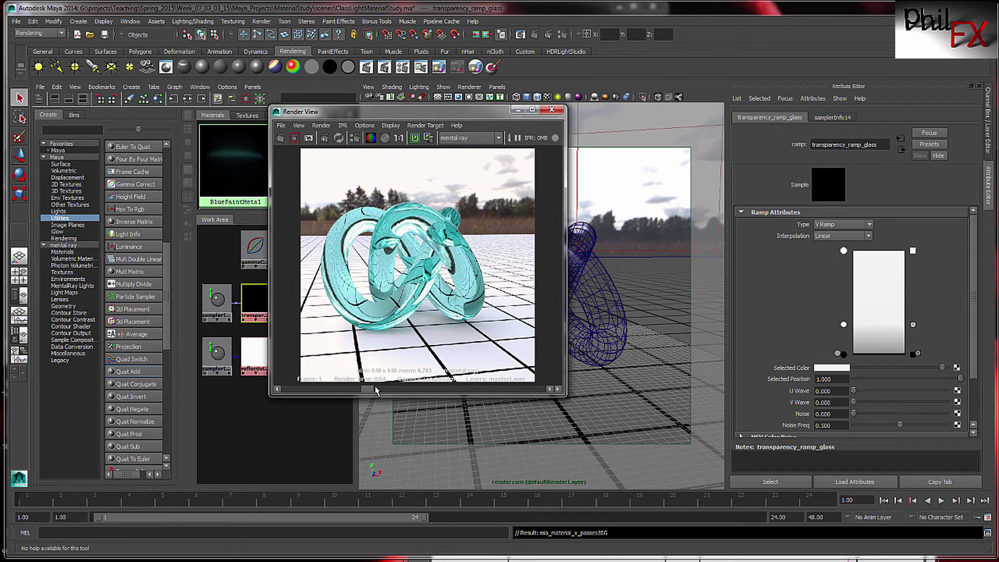
{"action": "scroll", "coordinate": [394, 319], "scroll_direction": "up", "scroll_amount": 4}
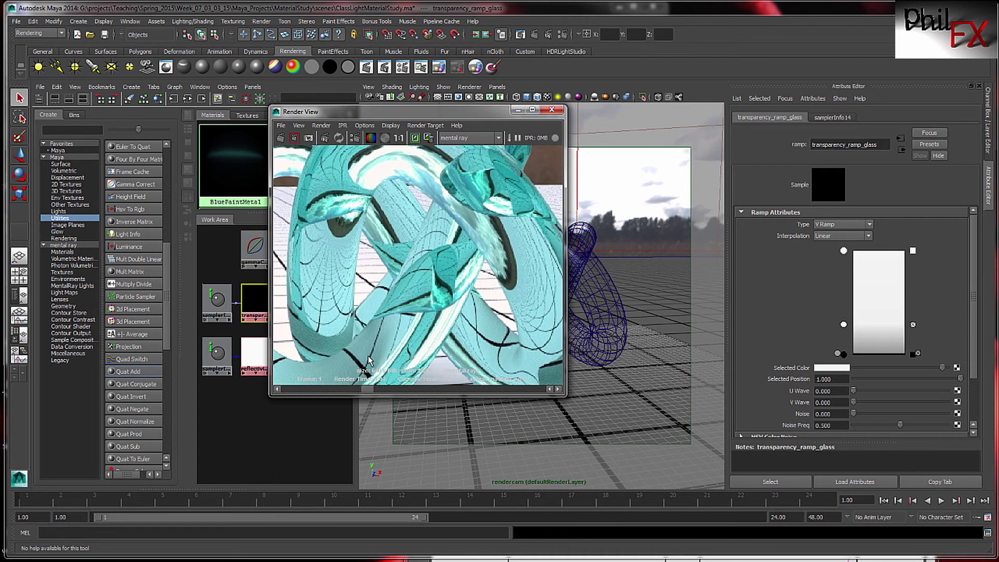
{"action": "scroll", "coordinate": [359, 368], "scroll_direction": "up", "scroll_amount": 3}
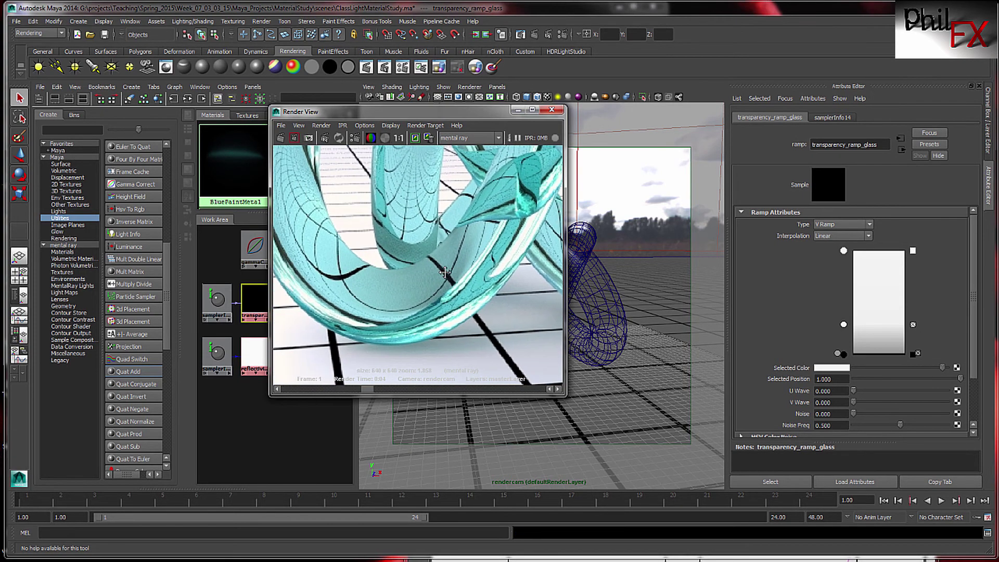
{"action": "scroll", "coordinate": [411, 294], "scroll_direction": "up", "scroll_amount": 2}
{"action": "scroll", "coordinate": [411, 289], "scroll_direction": "up", "scroll_amount": 2}
{"action": "middle_click_drag", "start_coordinate": [355, 305], "coordinate": [451, 315], "text": "alt"}
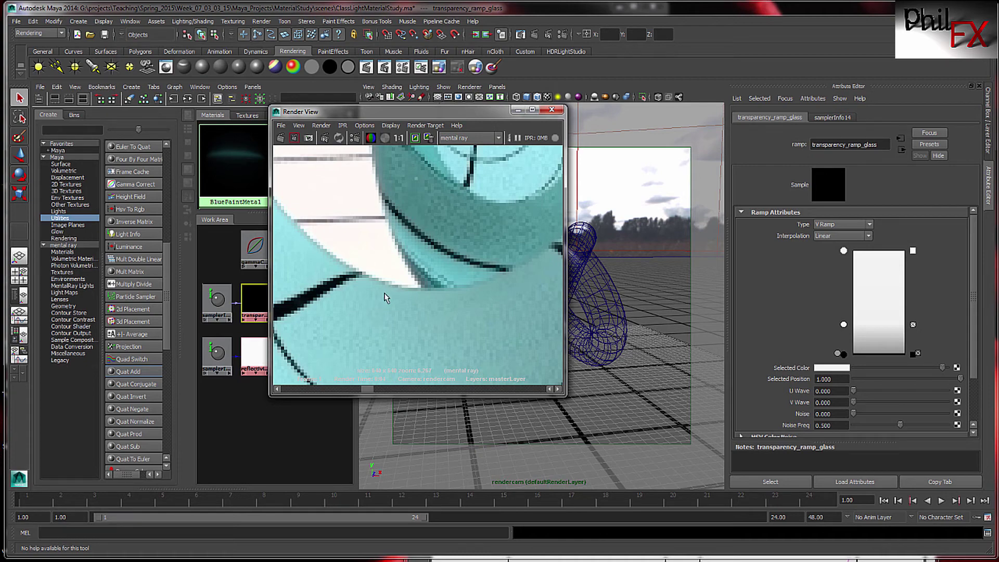
{"action": "scroll", "coordinate": [391, 313], "scroll_direction": "down", "scroll_amount": 3}
{"action": "scroll", "coordinate": [391, 315], "scroll_direction": "down", "scroll_amount": 10}
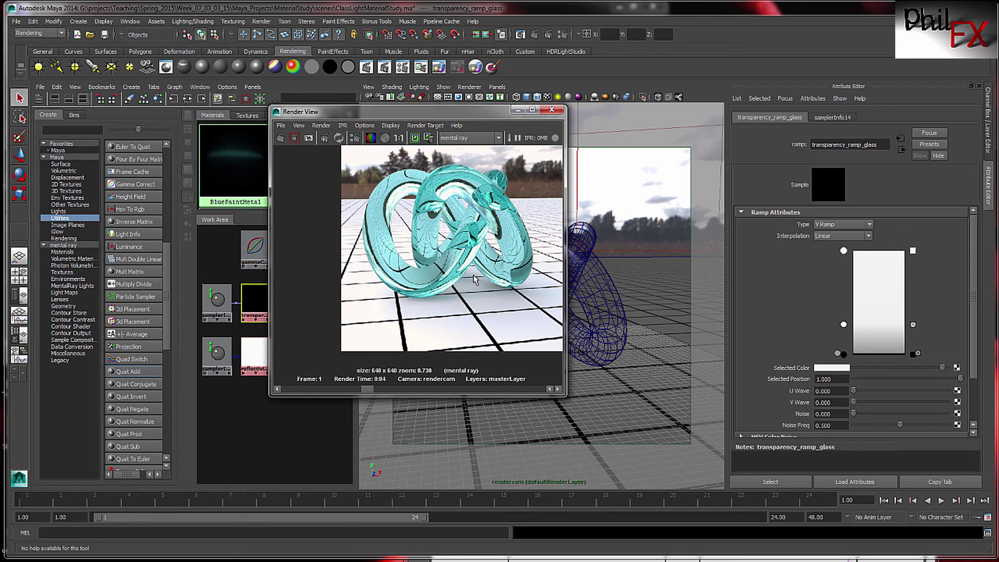
{"action": "scroll", "coordinate": [474, 279], "scroll_direction": "down", "scroll_amount": 2}
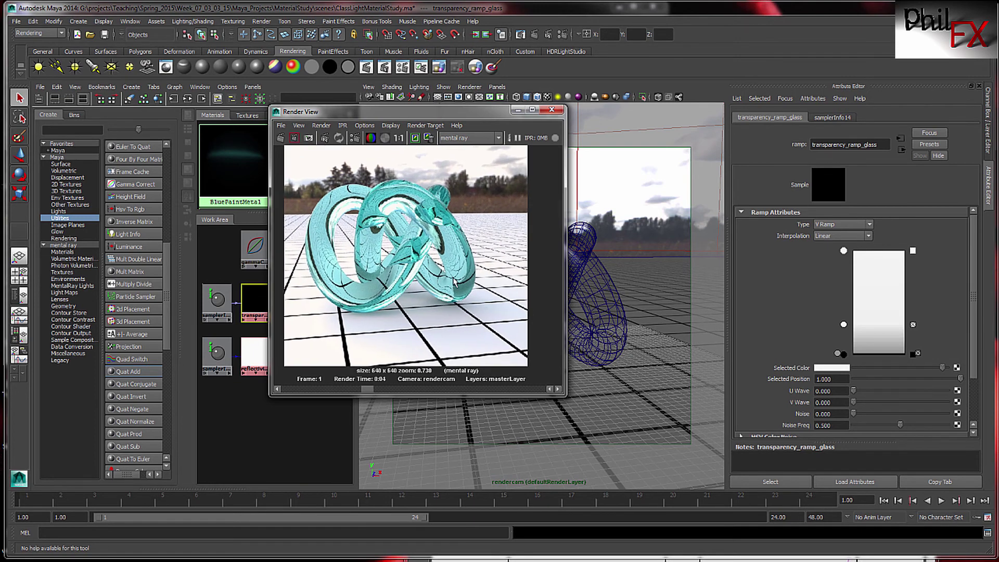
{"action": "middle_click_drag", "start_coordinate": [424, 264], "coordinate": [434, 274], "text": "alt"}
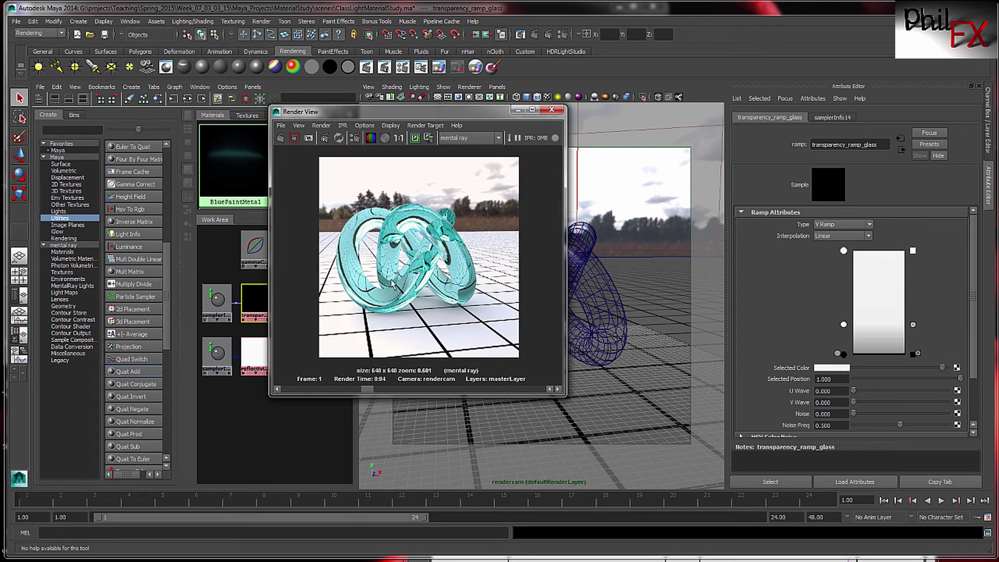
{"action": "left_click_drag", "start_coordinate": [386, 111], "coordinate": [998, 28]}
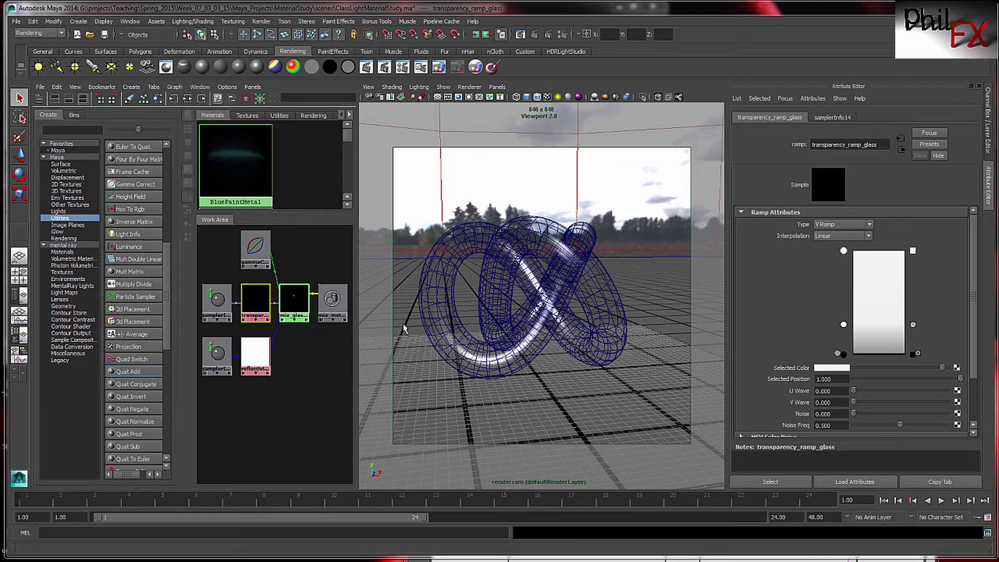
- Create a new Phong material and place its node below the glass shader network
{"action": "left_click", "coordinate": [438, 299]}
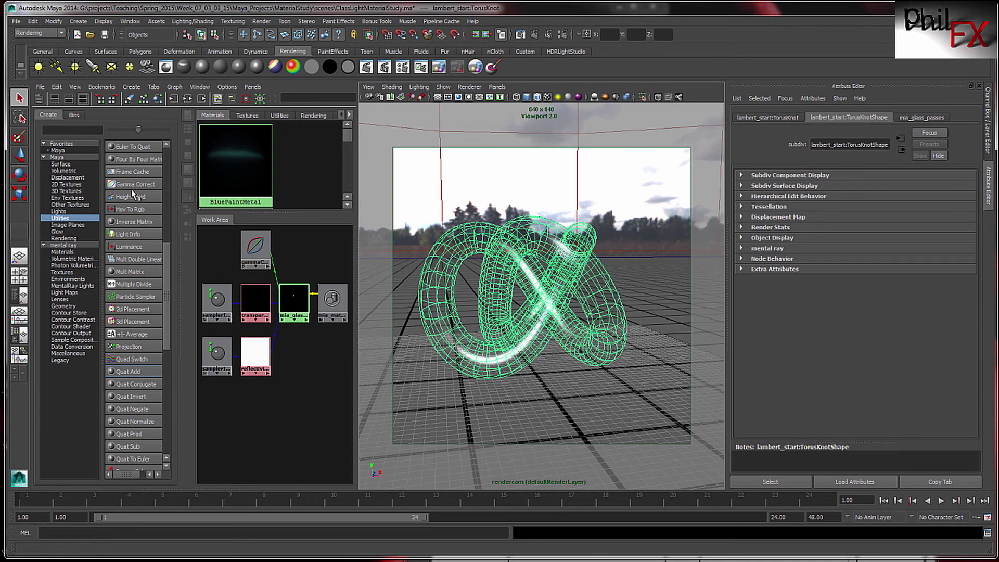
{"action": "left_click", "coordinate": [63, 156]}
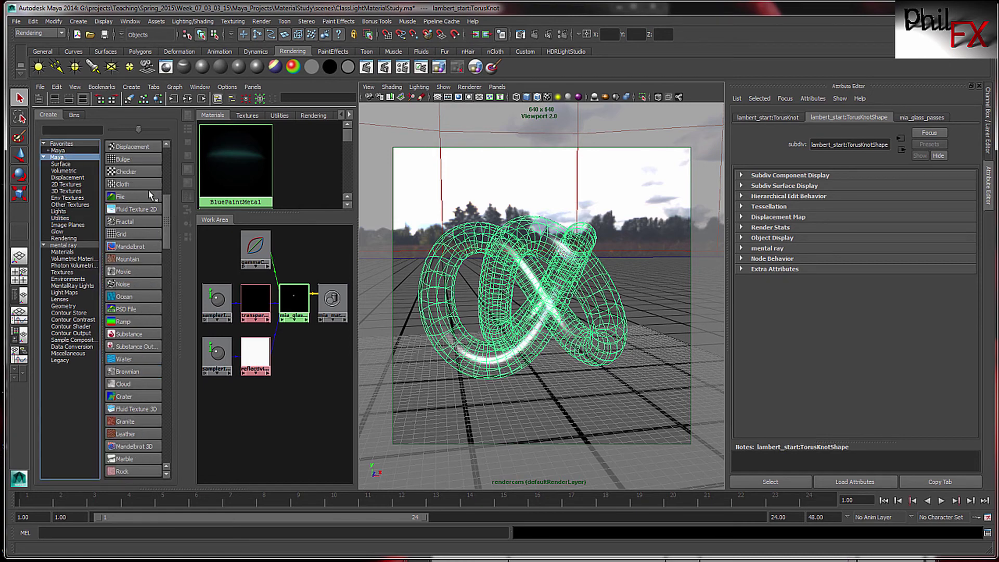
{"action": "scroll", "coordinate": [174, 225], "scroll_direction": "up", "scroll_amount": 5}
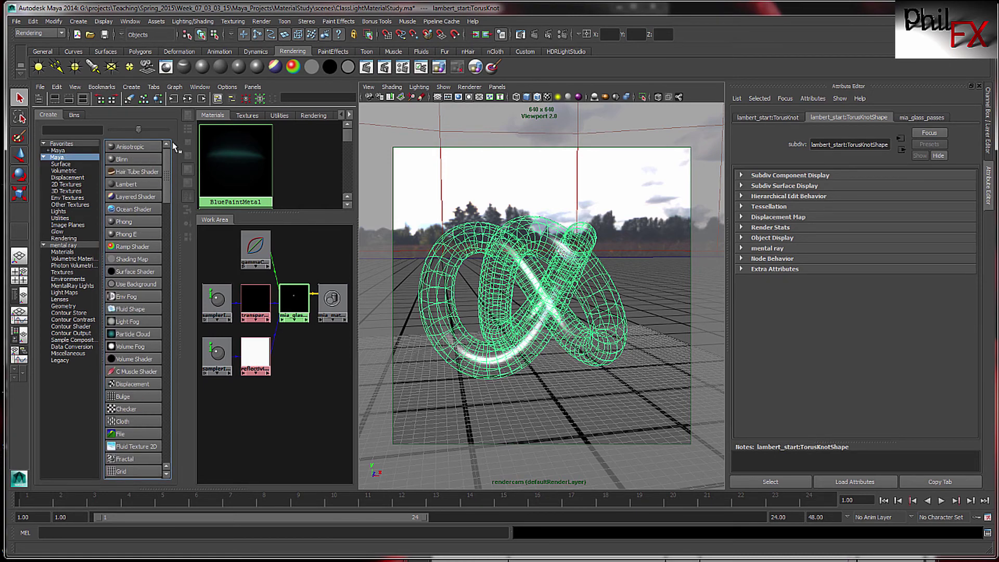
{"action": "left_click", "coordinate": [125, 222]}
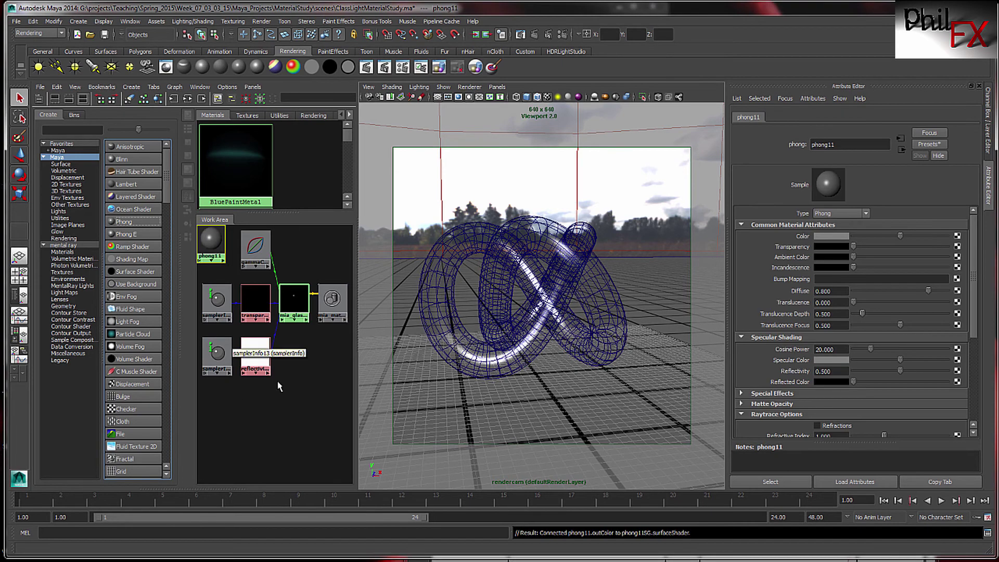
{"action": "left_click_drag", "start_coordinate": [219, 255], "coordinate": [322, 402]}
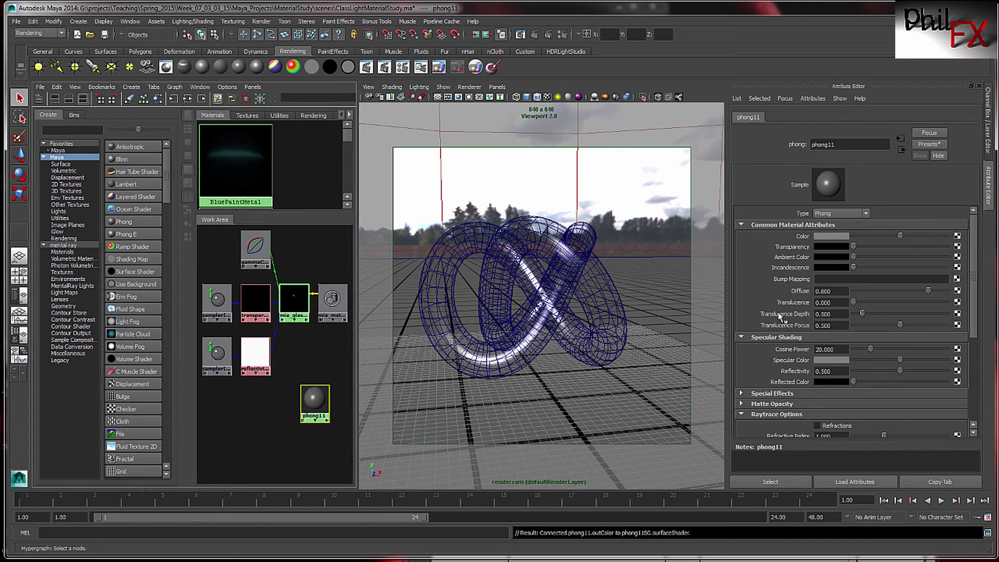
- Map a Cloth texture to the new Phong material's color and gather its placement node beside the material
{"action": "left_click", "coordinate": [957, 236]}
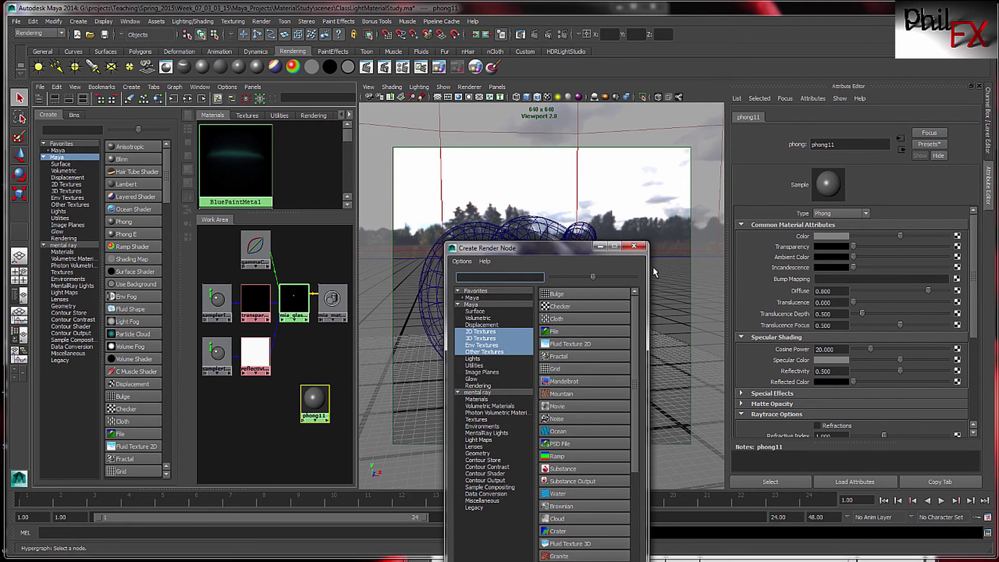
{"action": "left_click_drag", "start_coordinate": [556, 249], "coordinate": [334, 68]}
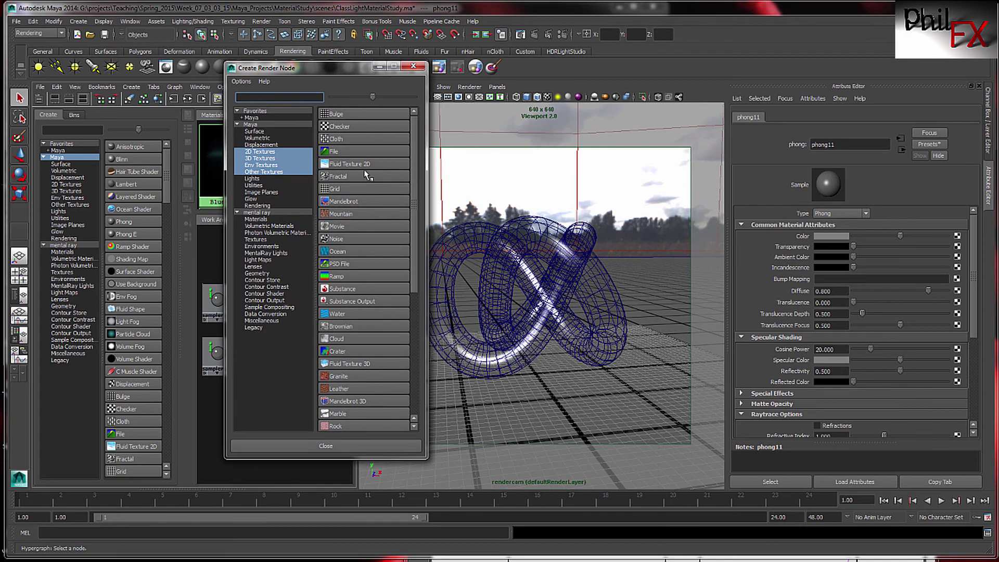
{"action": "left_click", "coordinate": [333, 139]}
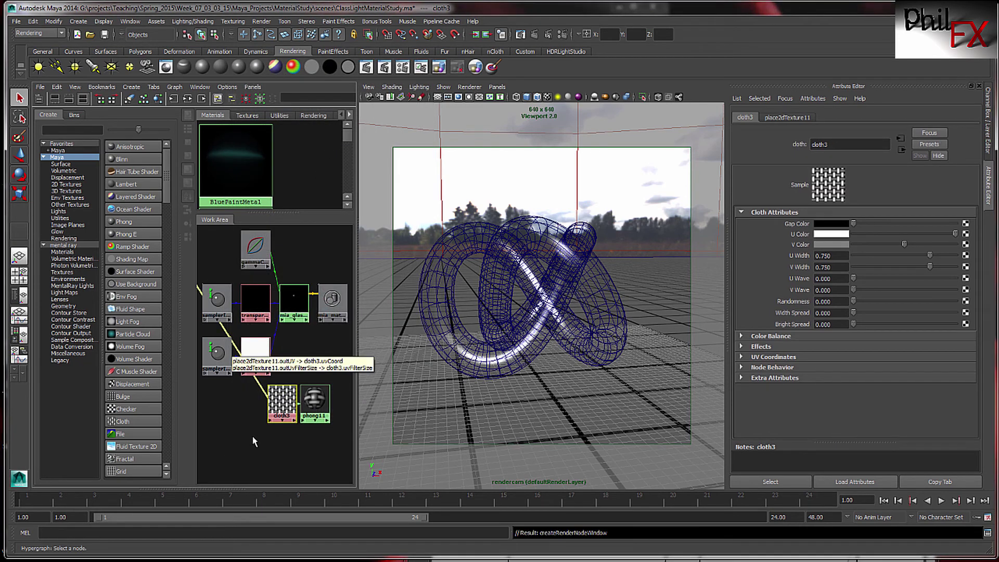
{"action": "right_click_drag", "start_coordinate": [254, 441], "coordinate": [200, 441], "text": "alt"}
{"action": "left_click_drag", "start_coordinate": [227, 315], "coordinate": [297, 409]}
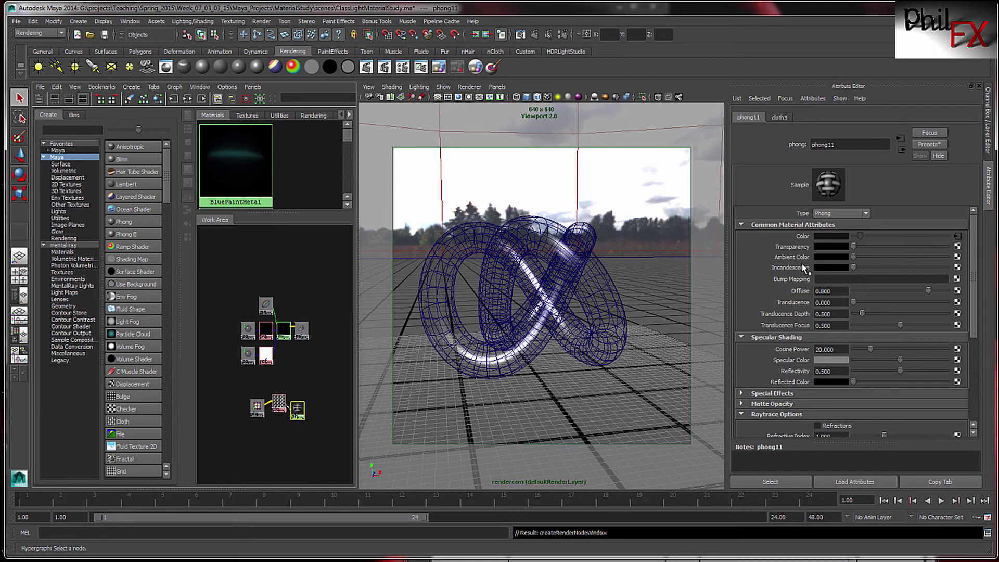
- Assign the cloth-textured Phong material to the torus knot
{"action": "left_click", "coordinate": [516, 349]}
{"action": "right_click", "coordinate": [297, 408]}
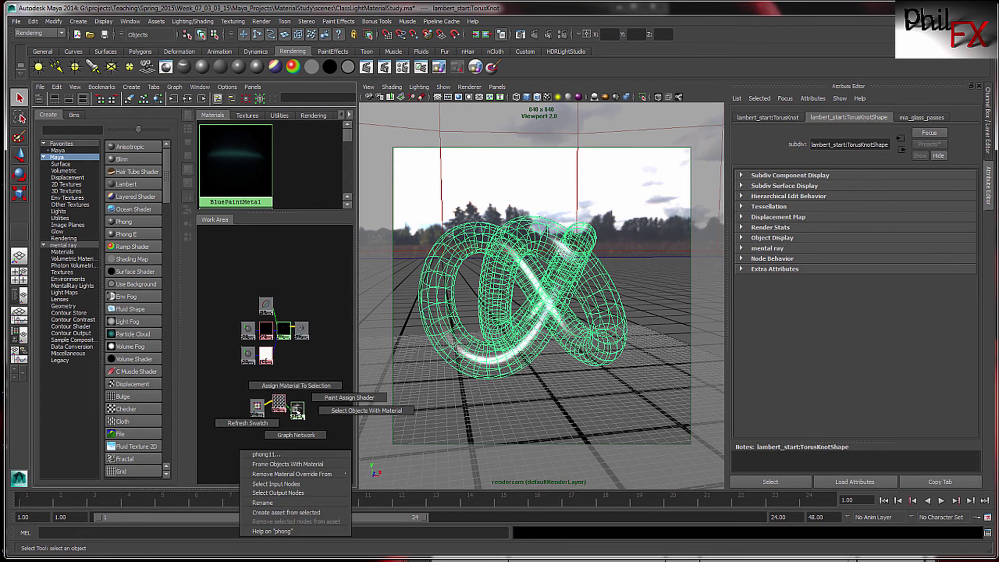
{"action": "left_click", "coordinate": [299, 386]}
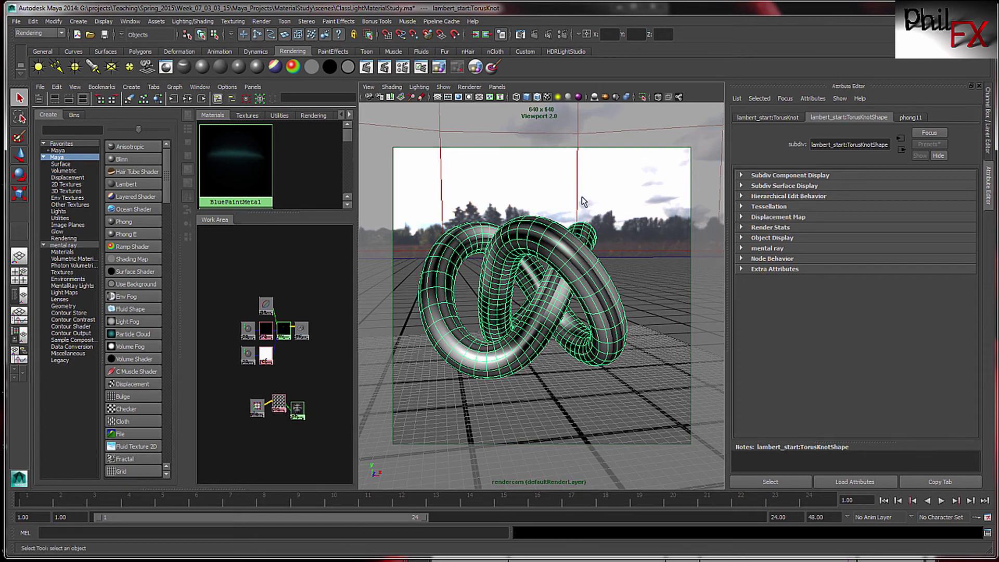
{"action": "left_click", "coordinate": [583, 210]}
{"action": "left_click", "coordinate": [498, 357]}
- Line up the placement, cloth and Phong nodes in a row and open the cloth's 2D texture placement attributes
{"action": "left_click", "coordinate": [297, 408]}
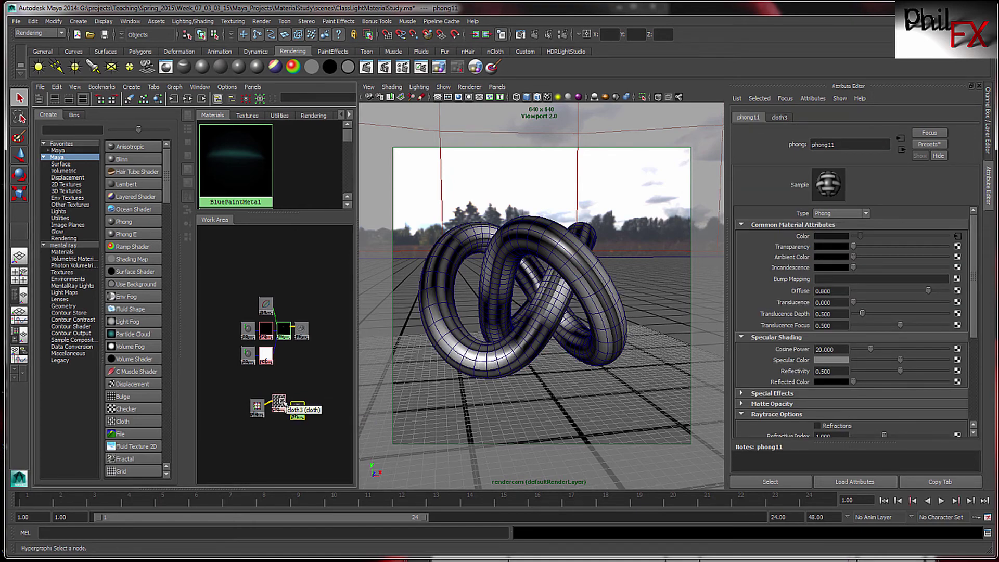
{"action": "left_click", "coordinate": [257, 408]}
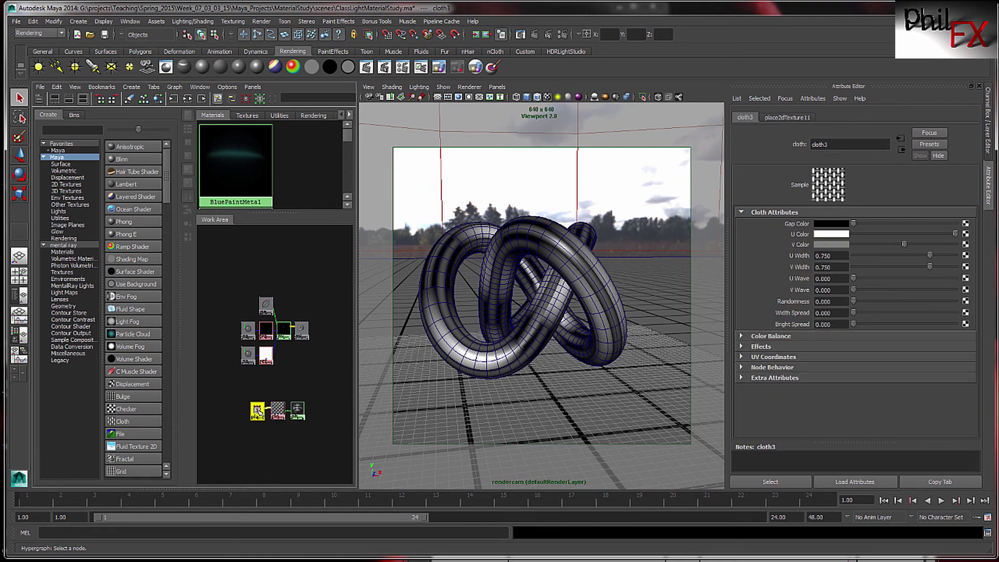
{"action": "left_click", "coordinate": [257, 408]}
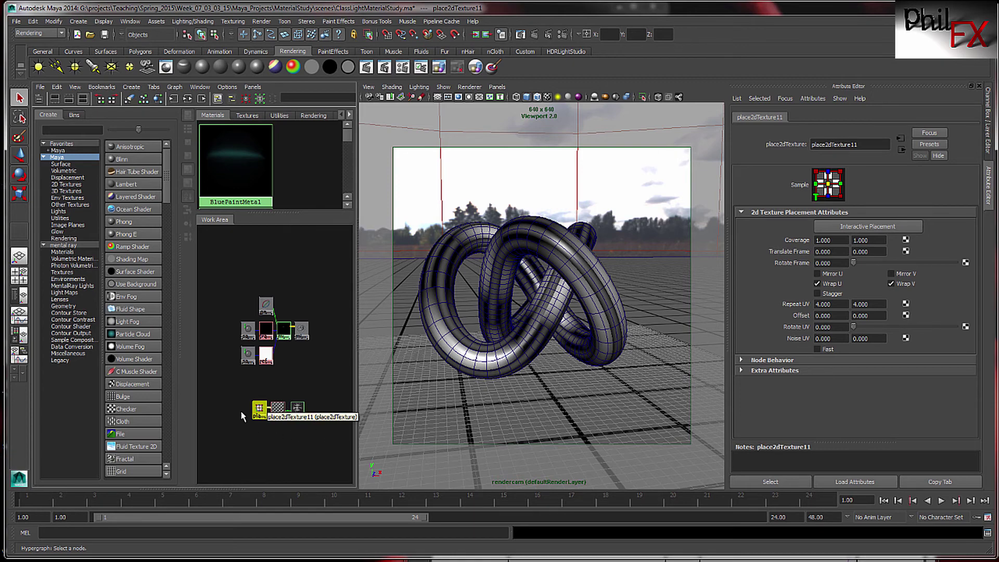
{"action": "left_click_drag", "start_coordinate": [256, 406], "coordinate": [252, 408]}
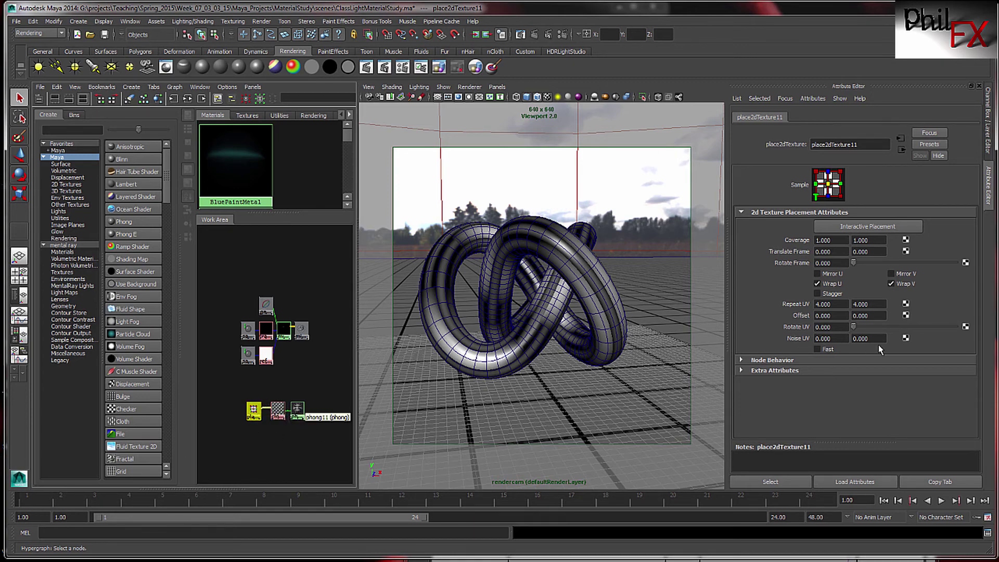
- Try a V repeat of 323 for the cloth texture and inspect the pattern on the torus knot
{"action": "left_click", "coordinate": [886, 303]}
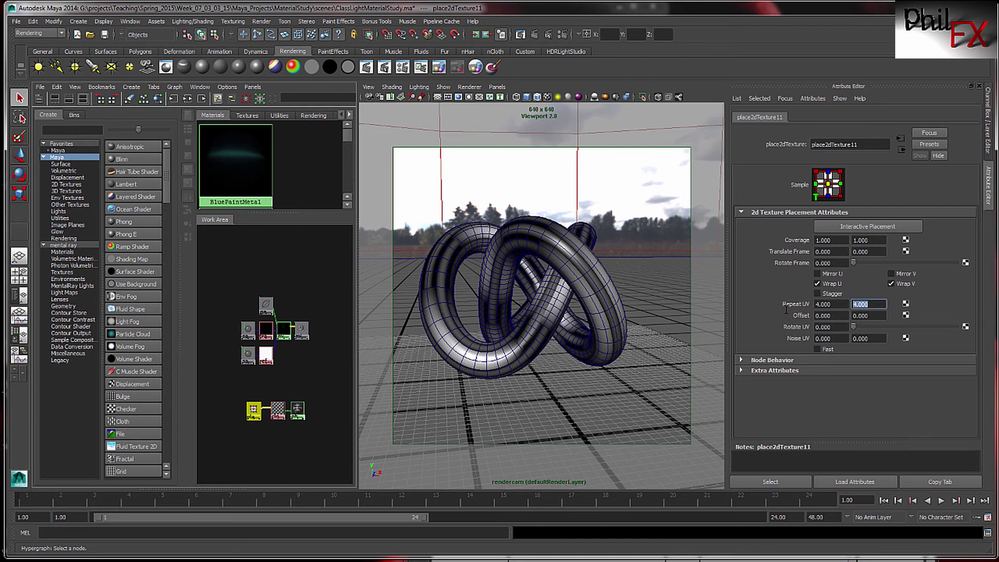
{"action": "type", "text": "323"}
{"action": "key", "text": "Return"}
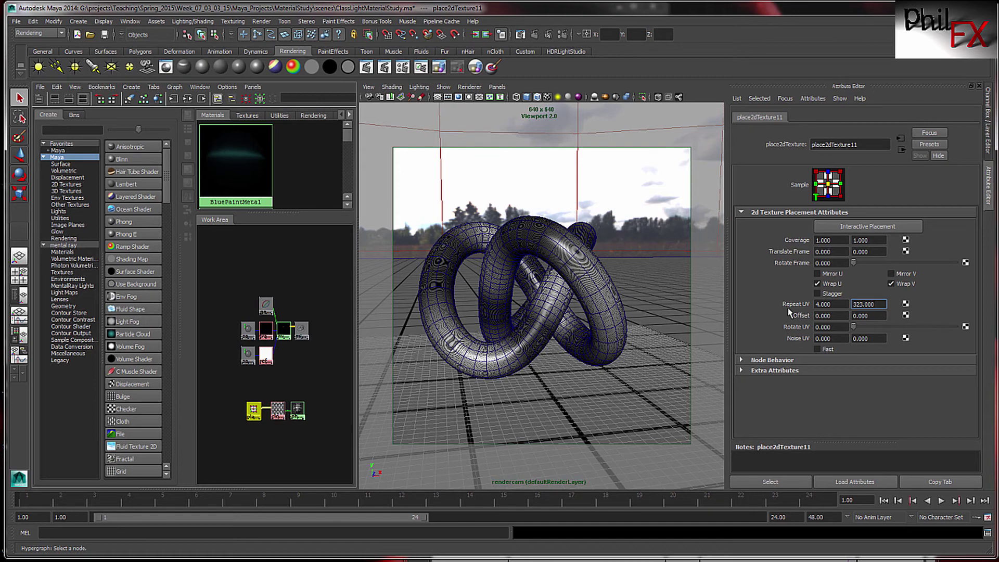
{"action": "scroll", "coordinate": [585, 347], "scroll_direction": "up", "scroll_amount": 5}
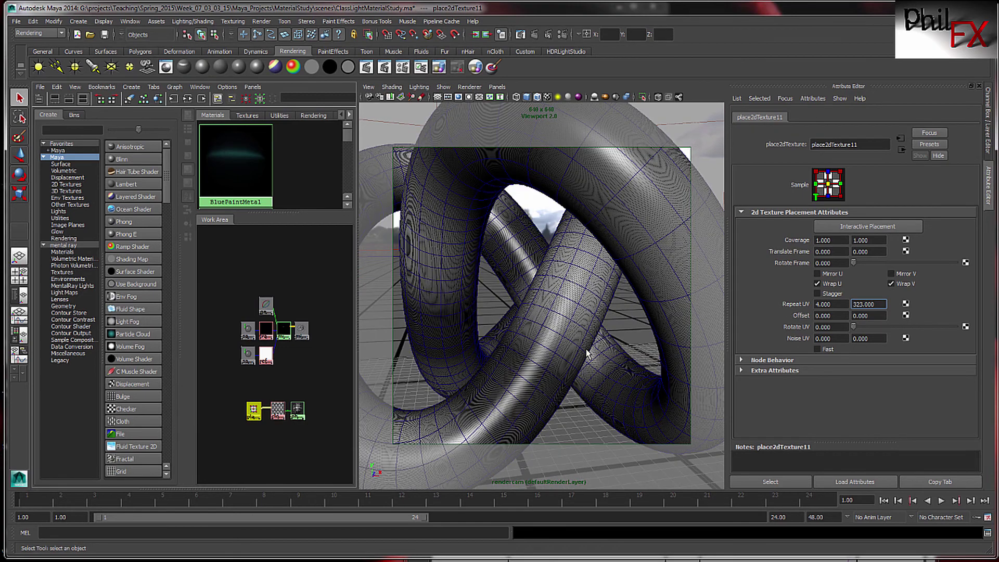
{"action": "scroll", "coordinate": [586, 352], "scroll_direction": "down", "scroll_amount": 5}
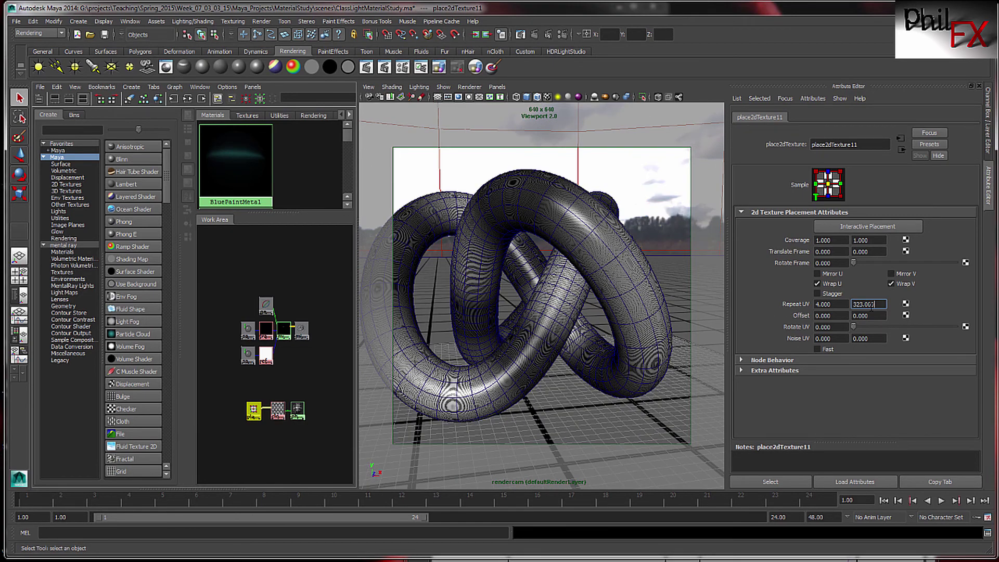
- Try a V repeat of 32 for the cloth texture, combined with U repeats of 128 and 256
{"action": "left_click_drag", "start_coordinate": [844, 307], "coordinate": [818, 310]}
{"action": "type", "text": "32"}
{"action": "key", "text": "Return"}
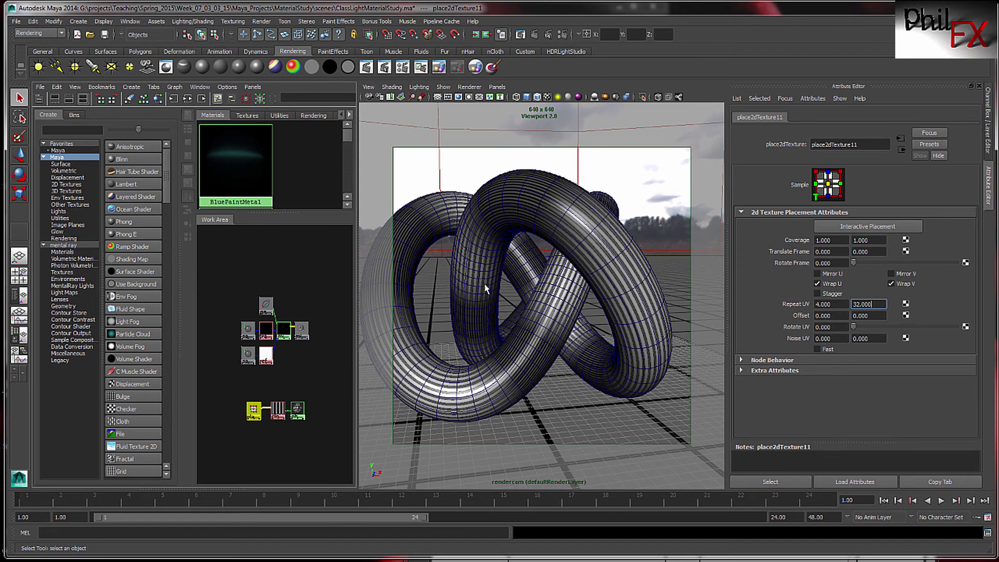
{"action": "left_click_drag", "start_coordinate": [837, 304], "coordinate": [786, 306]}
{"action": "type", "text": "128"}
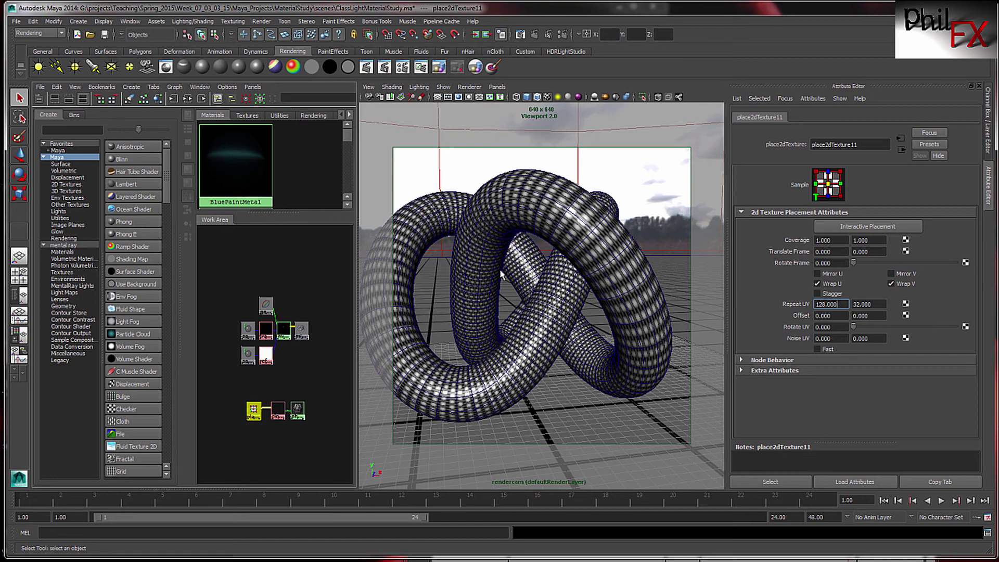
{"action": "left_click_drag", "start_coordinate": [835, 304], "coordinate": [779, 306]}
{"action": "type", "text": "256"}
{"action": "key", "text": "Return"}
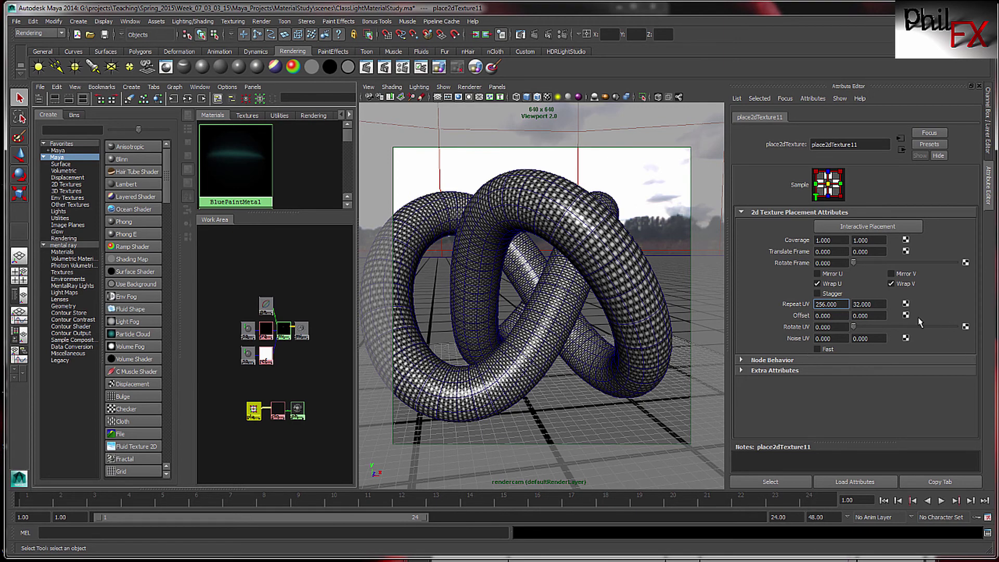
- Set the cloth texture's UV repeat to 512 in U and 64 in V
{"action": "left_click", "coordinate": [883, 306]}
{"action": "type", "text": "64"}
{"action": "key", "text": "Return"}
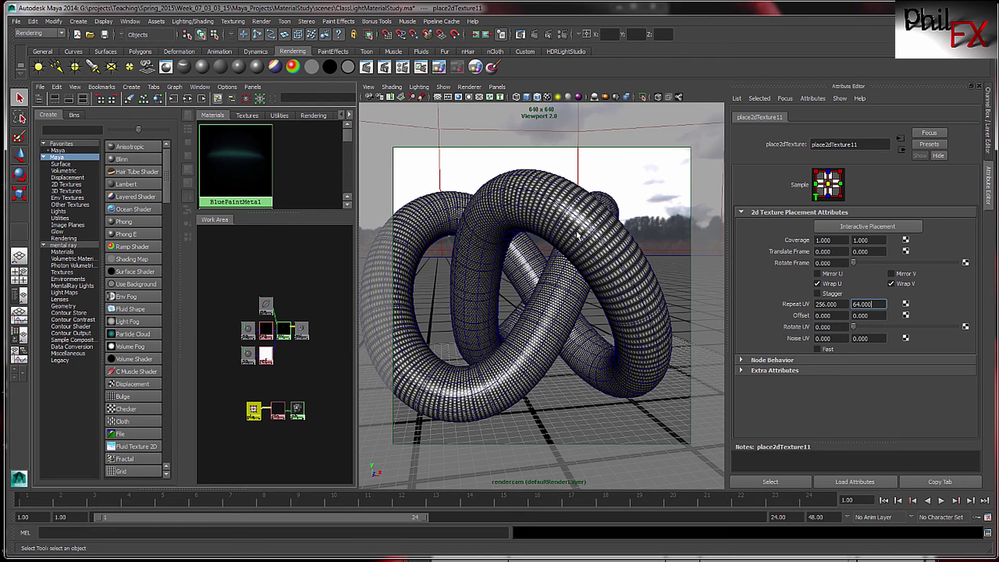
{"action": "left_click_drag", "start_coordinate": [840, 305], "coordinate": [794, 306]}
{"action": "type", "text": "512"}
{"action": "key", "text": "Return"}
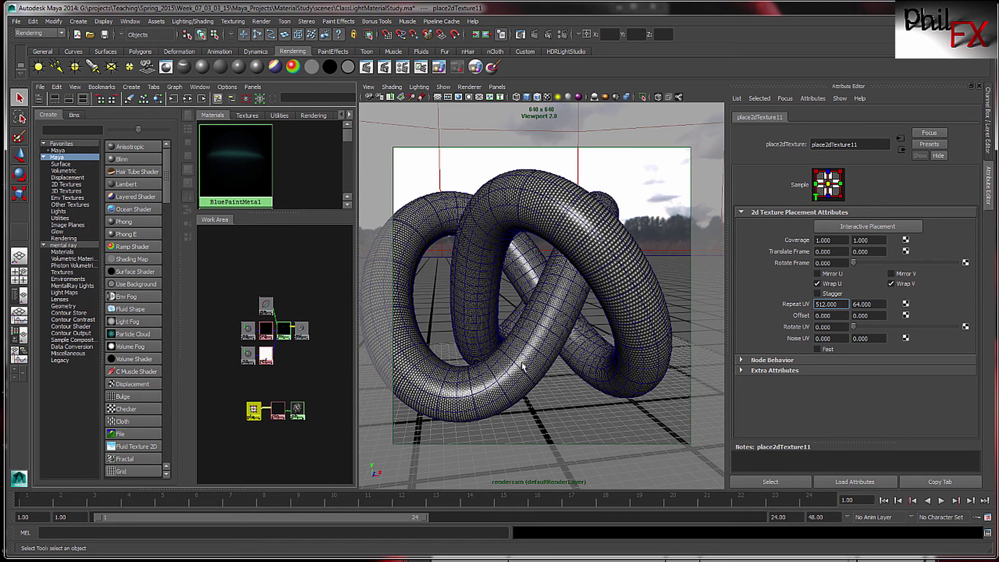
- Inspect the cloth weave on the torus knot up close, then restore the MainRenderView camera bookmark
{"action": "left_click_drag", "start_coordinate": [520, 368], "coordinate": [575, 353], "text": "alt"}
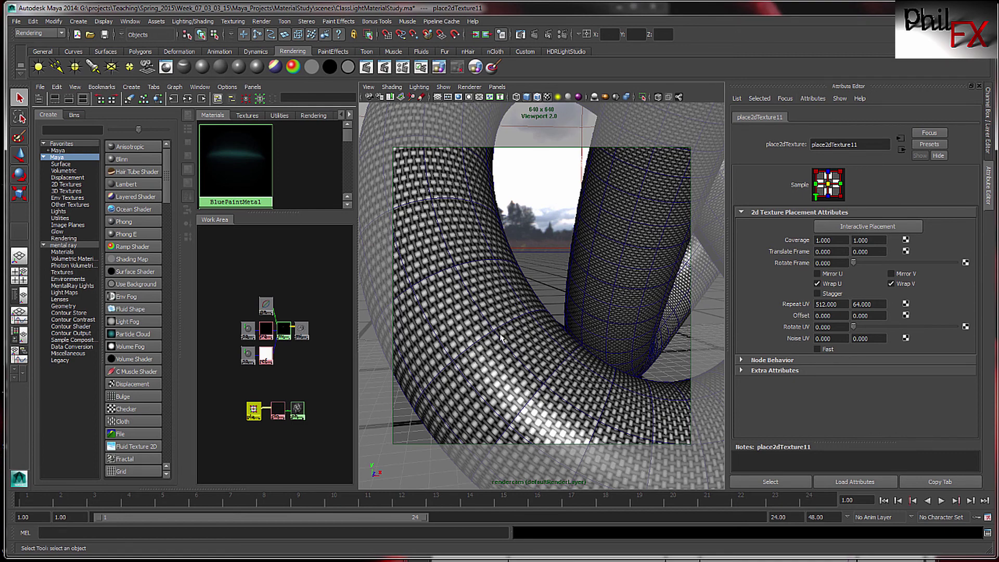
{"action": "scroll", "coordinate": [504, 338], "scroll_direction": "down", "scroll_amount": 6}
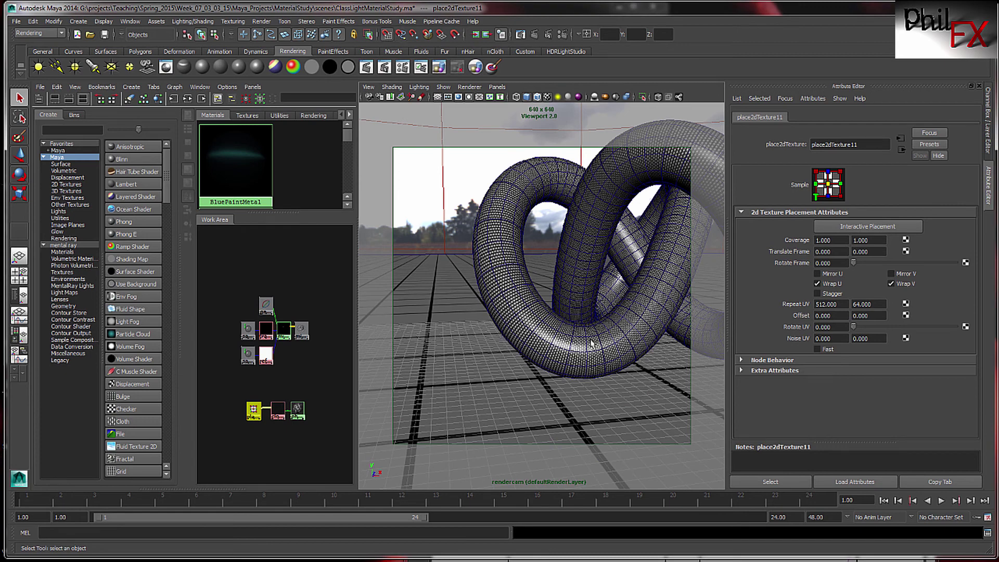
{"action": "left_click_drag", "start_coordinate": [591, 341], "coordinate": [538, 358], "text": "alt"}
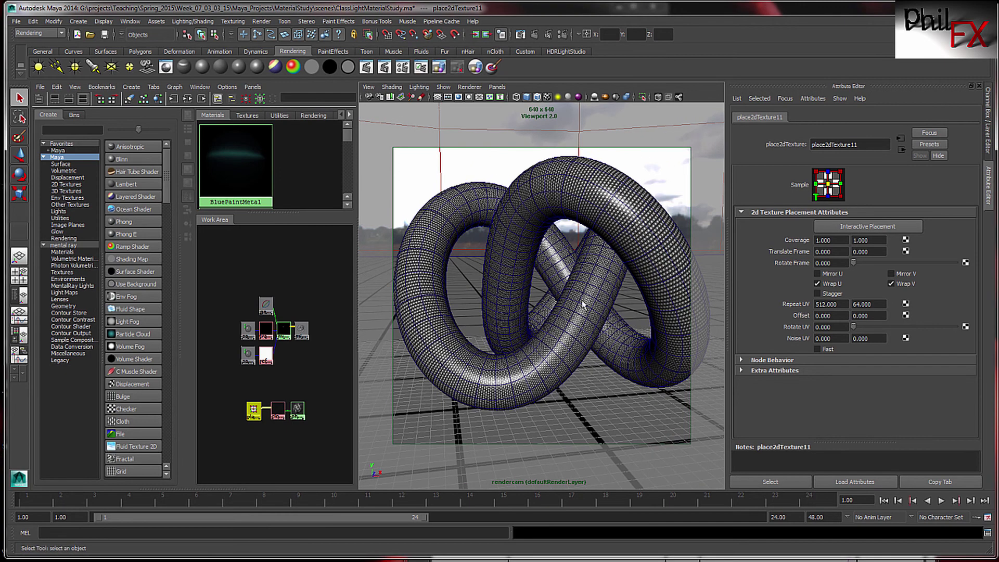
{"action": "left_click", "coordinate": [368, 87]}
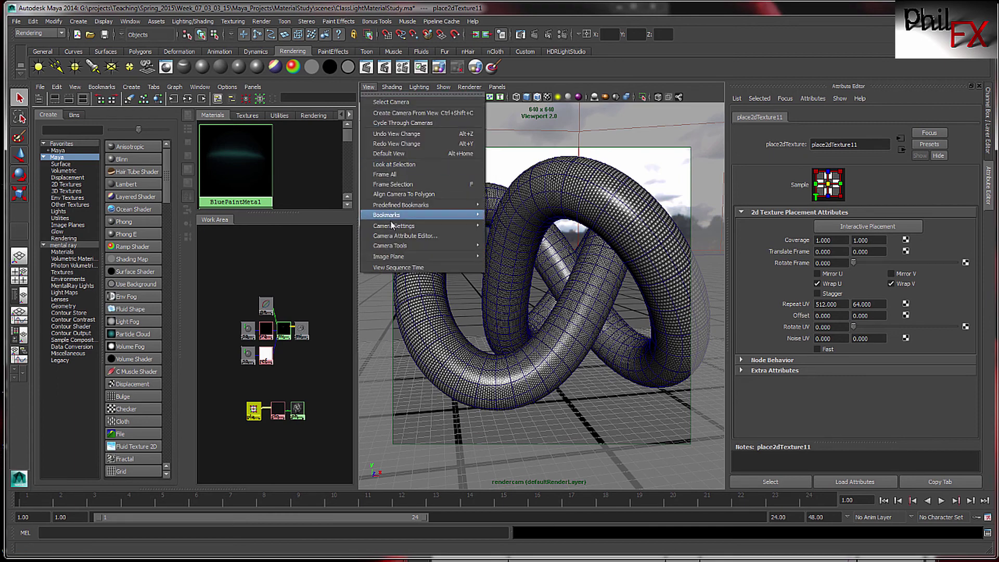
{"action": "mouse_move", "coordinate": [388, 257]}
{"action": "mouse_move", "coordinate": [396, 217]}
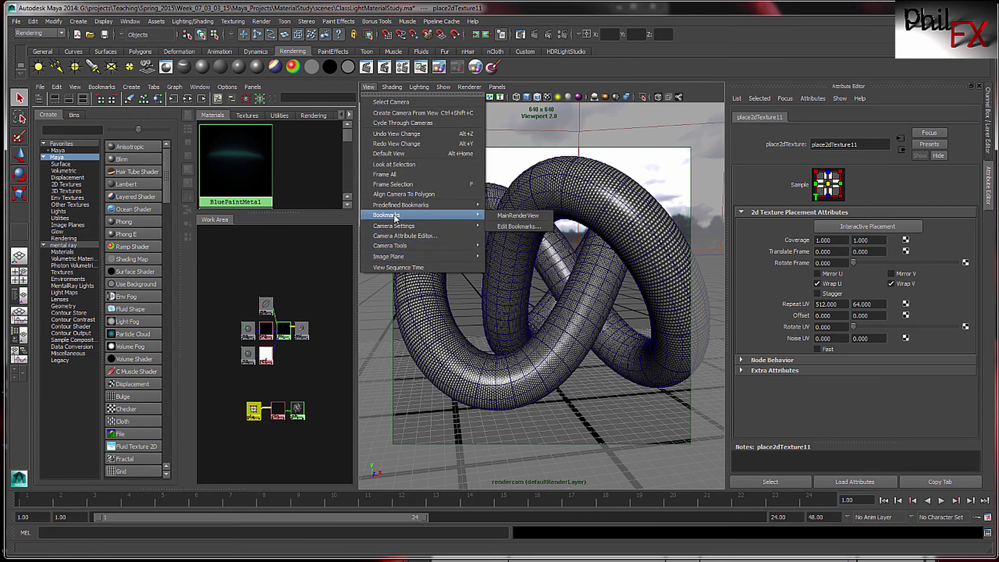
{"action": "left_click", "coordinate": [497, 215]}
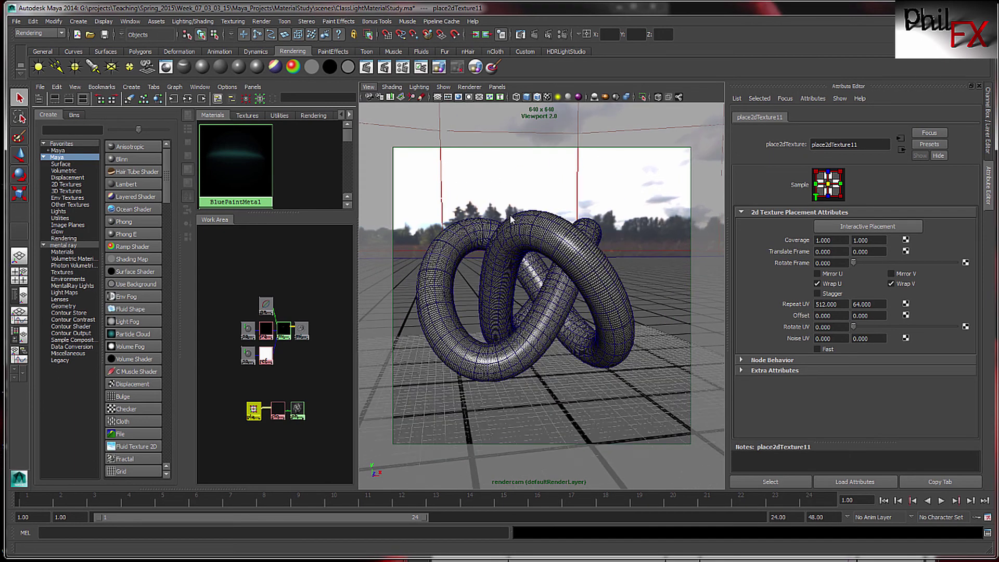
- Set the cloth Phong material's reflectivity to 0 and collapse its raytrace options
{"action": "left_click", "coordinate": [304, 410]}
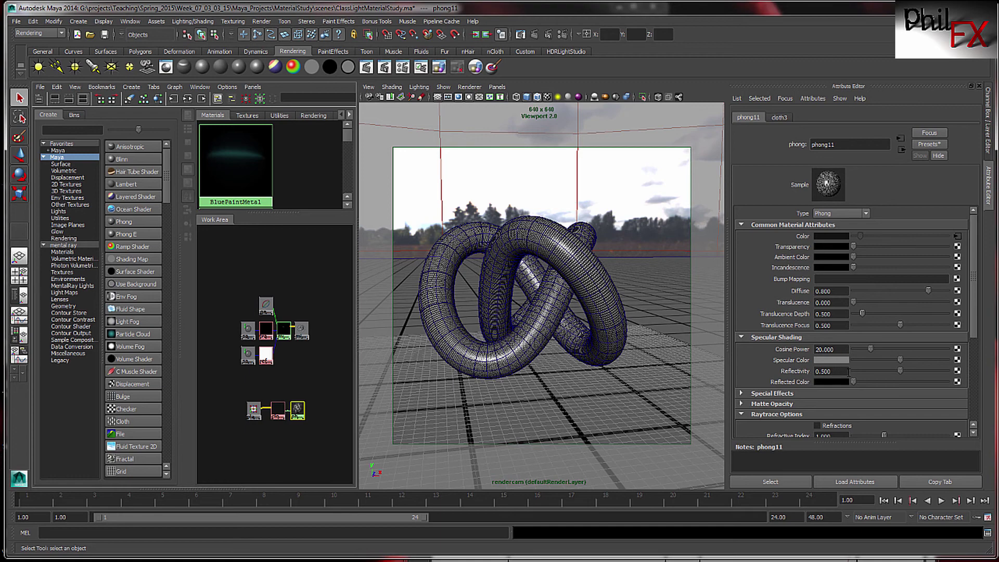
{"action": "left_click_drag", "start_coordinate": [974, 332], "coordinate": [974, 379]}
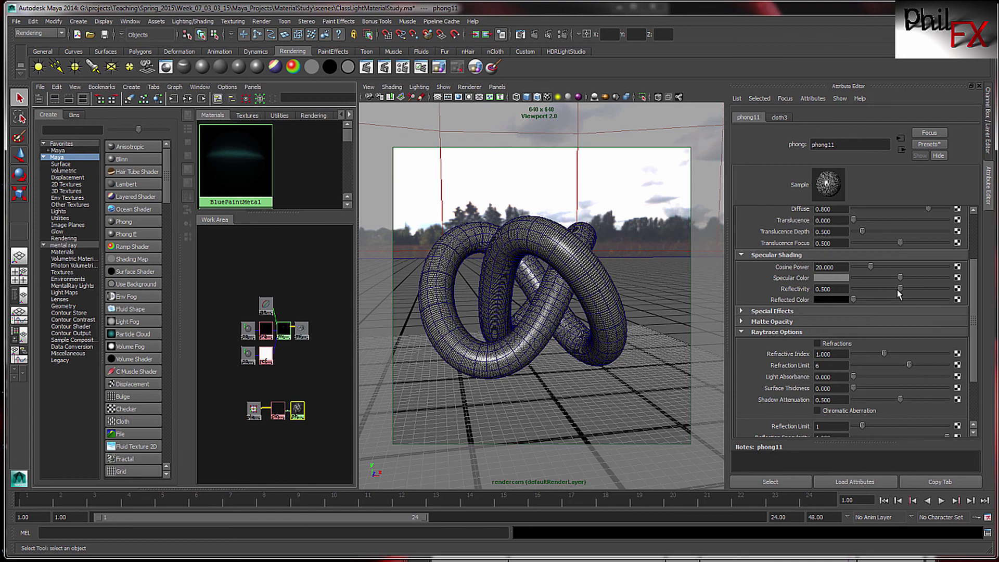
{"action": "left_click_drag", "start_coordinate": [887, 295], "coordinate": [785, 323]}
{"action": "left_click", "coordinate": [741, 333]}
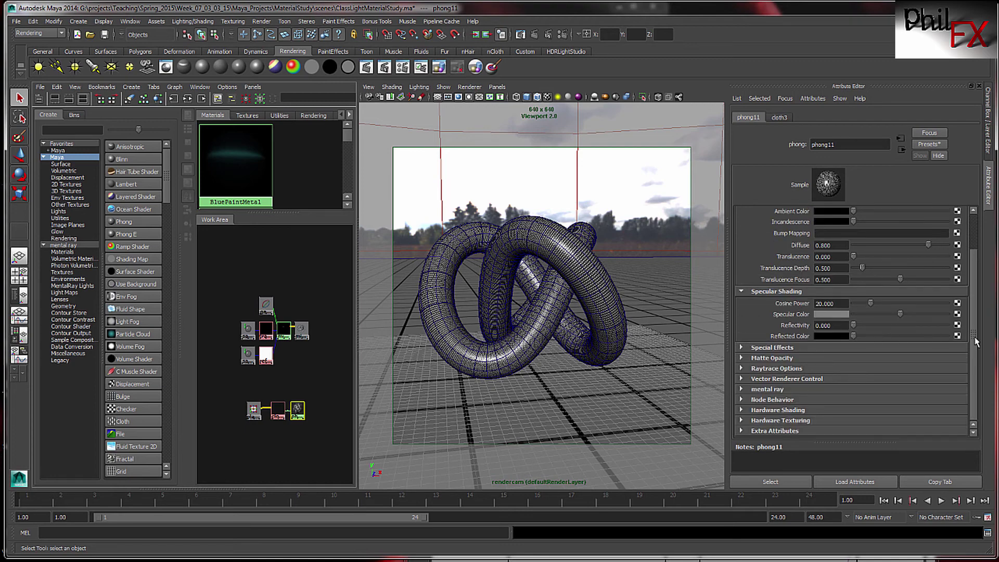
{"action": "left_click_drag", "start_coordinate": [975, 341], "coordinate": [976, 279]}
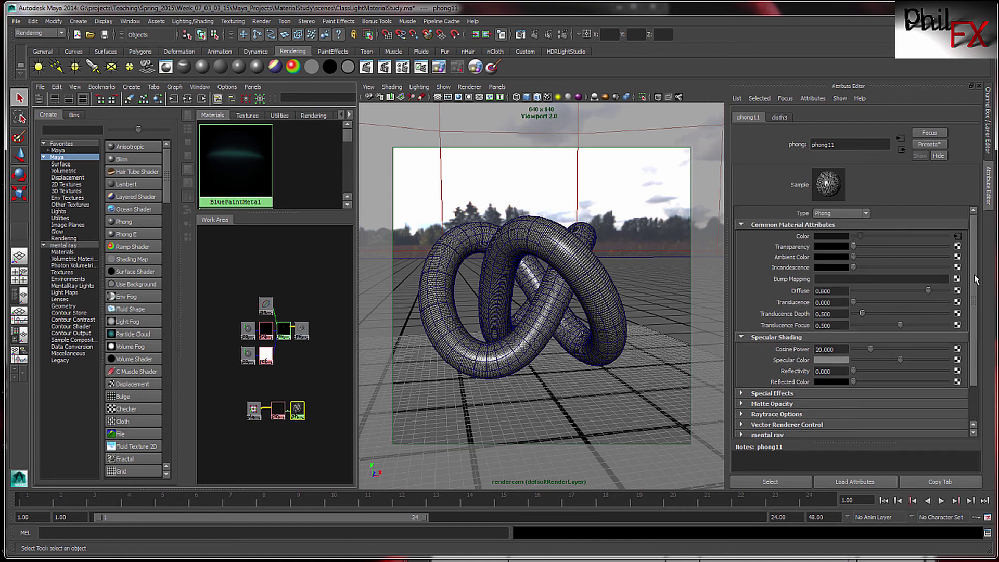
- Set the cloth texture's U Color to red and V Color to blue, and check the render of the weave
{"action": "left_click", "coordinate": [279, 410]}
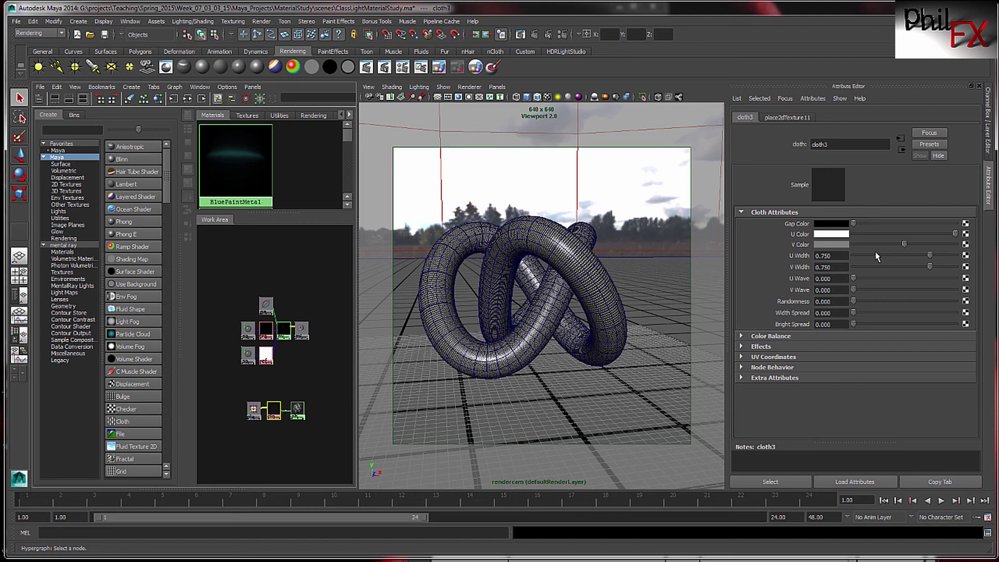
{"action": "left_click", "coordinate": [825, 237]}
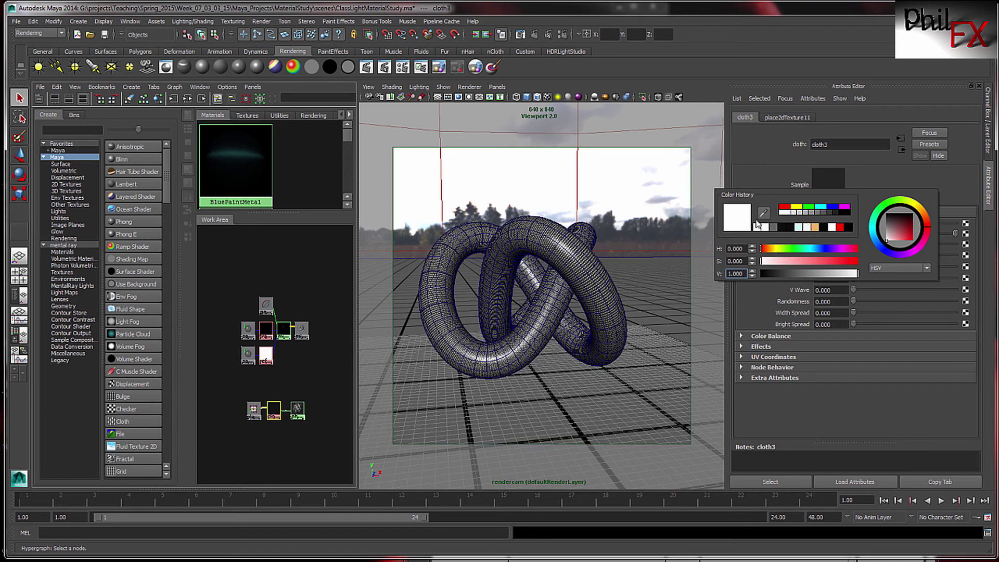
{"action": "left_click", "coordinate": [784, 209]}
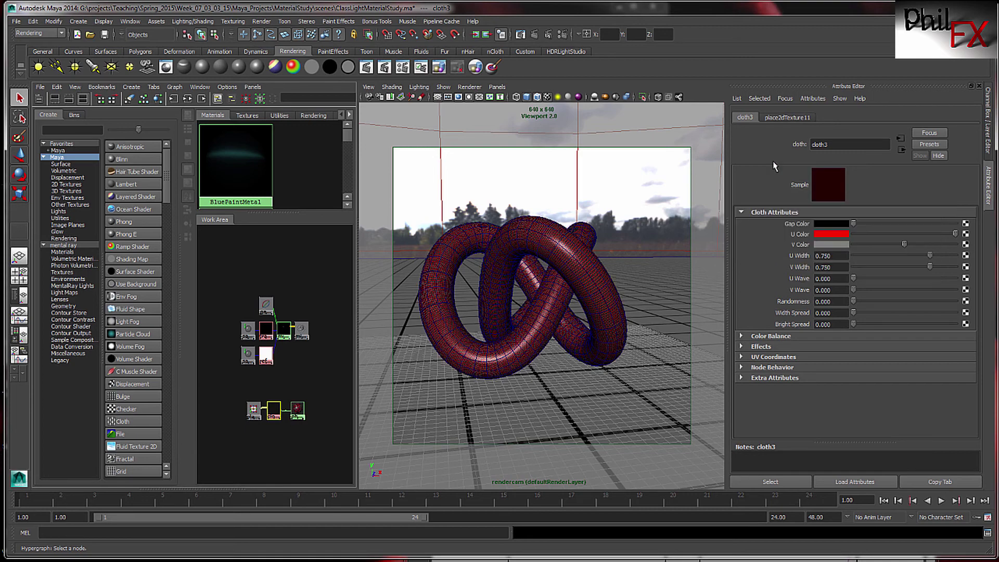
{"action": "left_click", "coordinate": [835, 245]}
{"action": "left_click", "coordinate": [846, 222]}
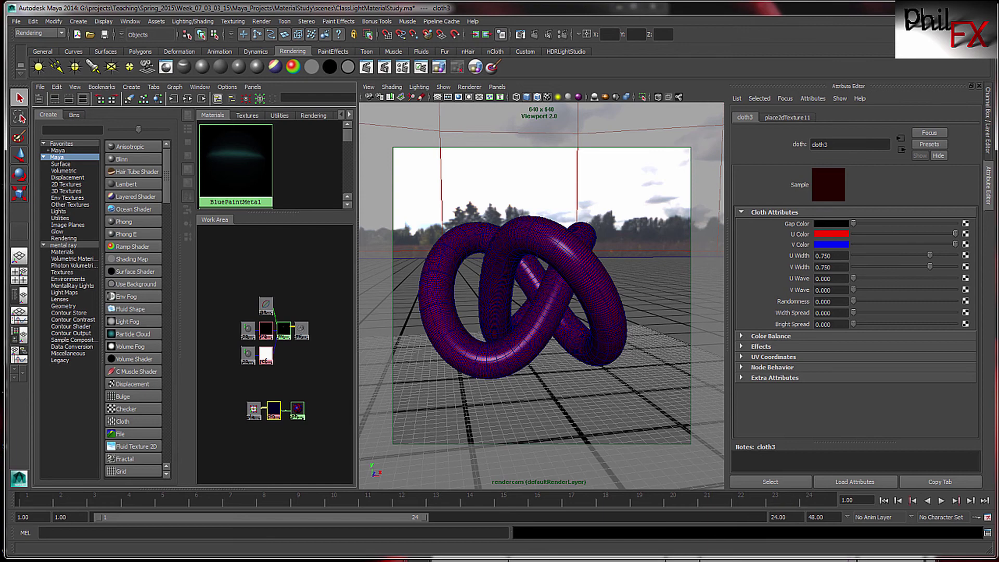
{"action": "key", "text": "alt+Tab"}
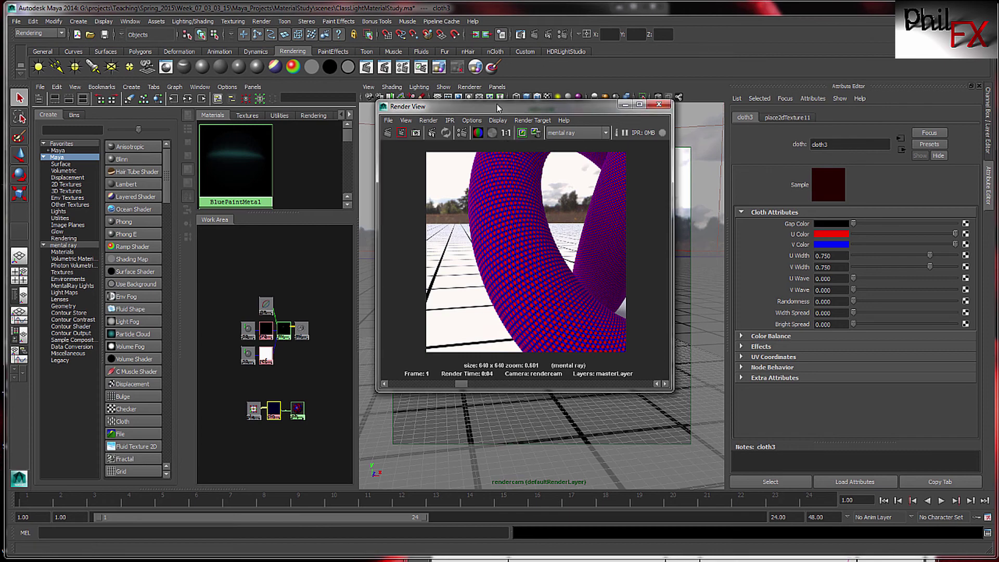
{"action": "left_click_drag", "start_coordinate": [496, 107], "coordinate": [998, 107]}
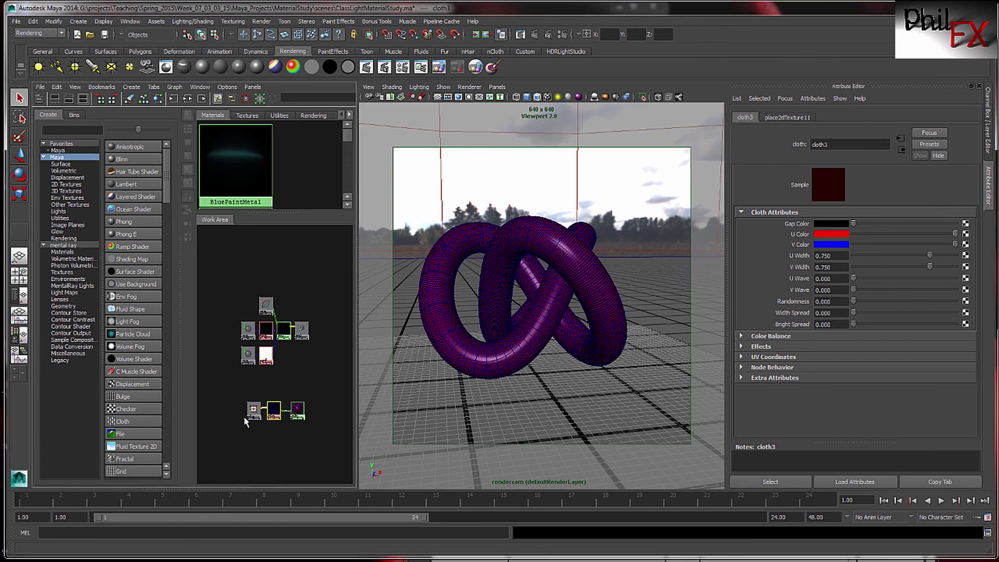
- Create a second Cloth texture and place it with its placement node beneath the first cloth's node row
{"action": "scroll", "coordinate": [292, 406], "scroll_direction": "up", "scroll_amount": 4}
{"action": "middle_click_drag", "start_coordinate": [292, 310], "coordinate": [286, 227], "text": "alt"}
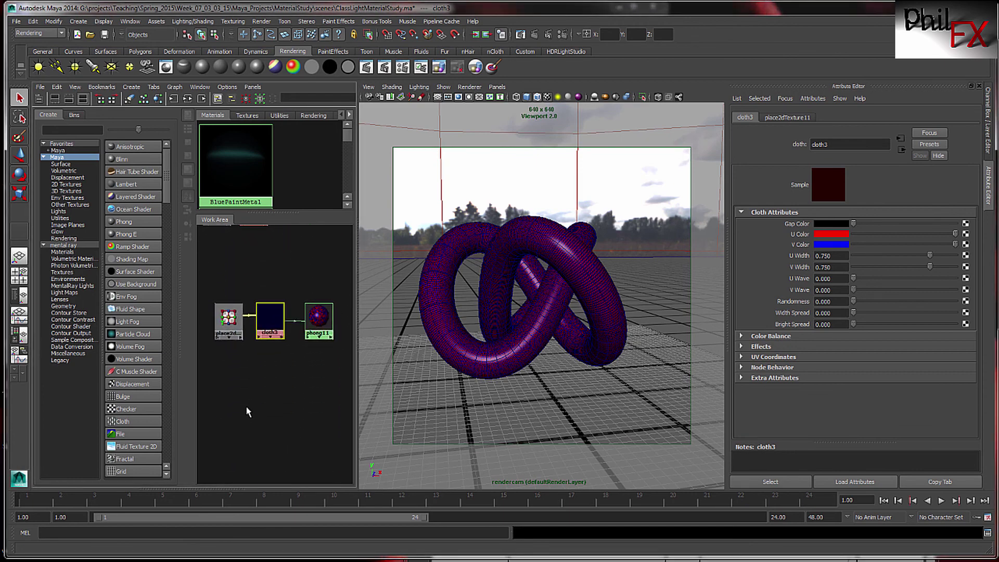
{"action": "mouse_move", "coordinate": [248, 411]}
{"action": "right_mouse_down", "text": "alt"}
{"action": "mouse_move", "coordinate": [280, 398]}
{"action": "mouse_move", "coordinate": [257, 401]}
{"action": "right_mouse_up", "text": "alt"}
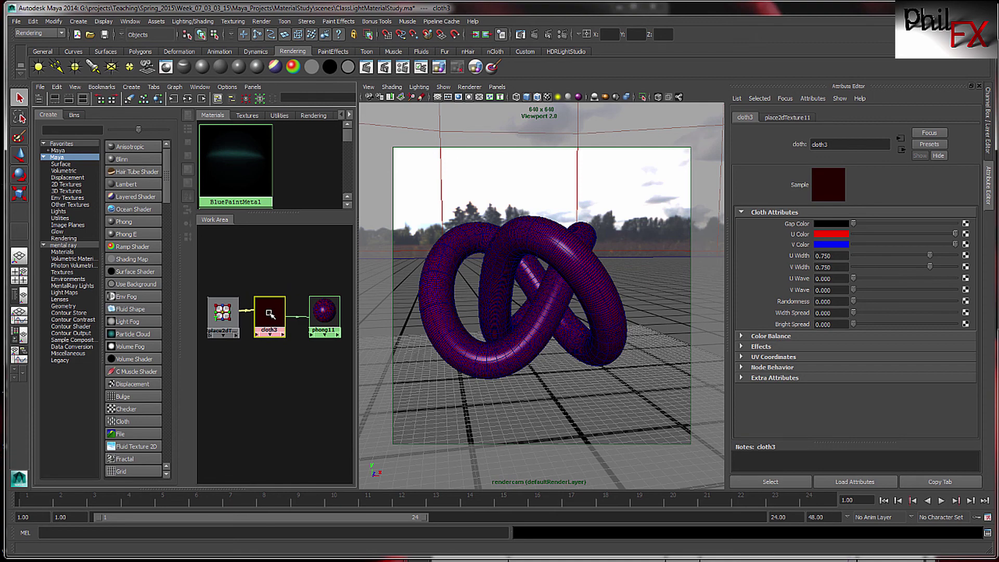
{"action": "left_click", "coordinate": [223, 312]}
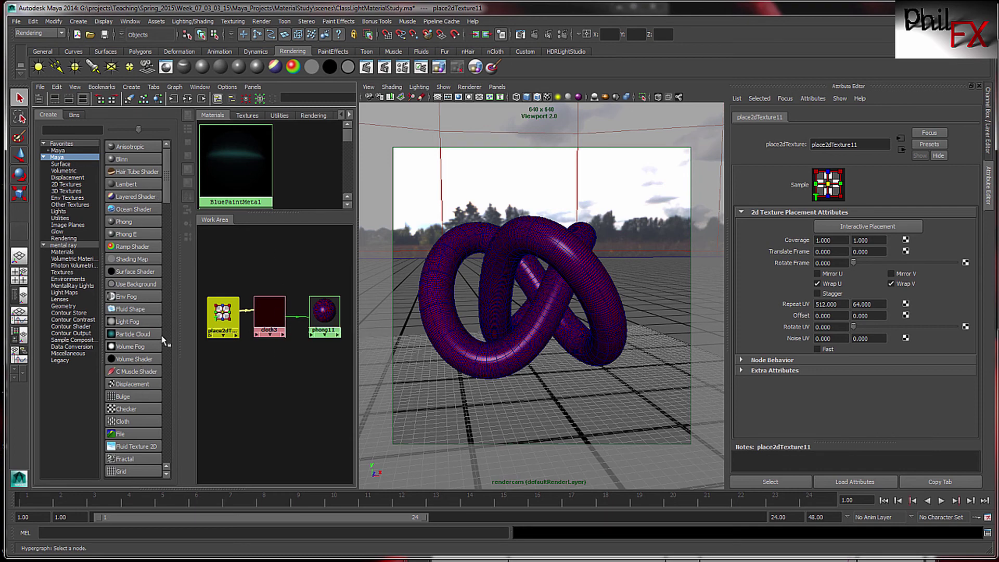
{"action": "left_click", "coordinate": [123, 423]}
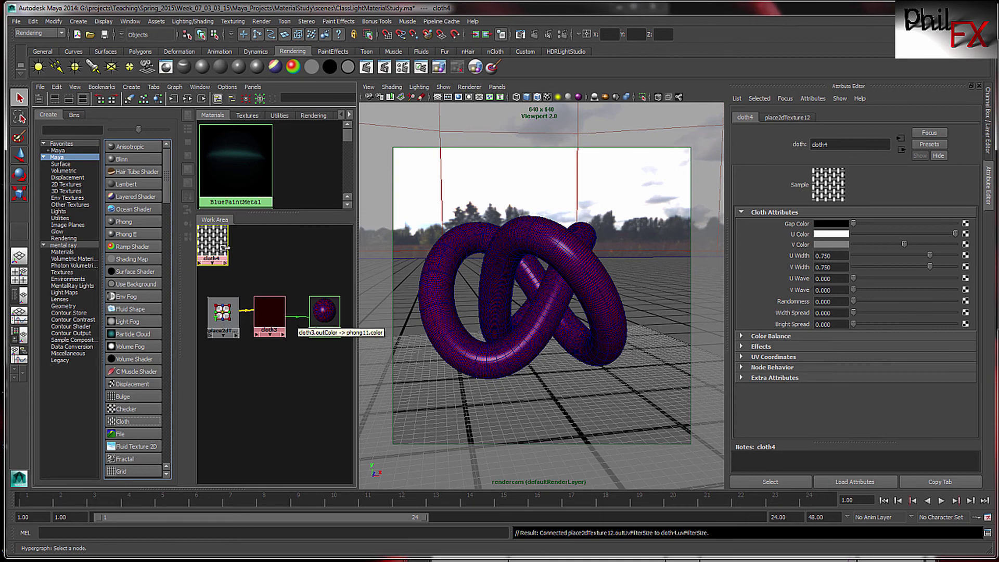
{"action": "left_click_drag", "start_coordinate": [212, 245], "coordinate": [294, 396]}
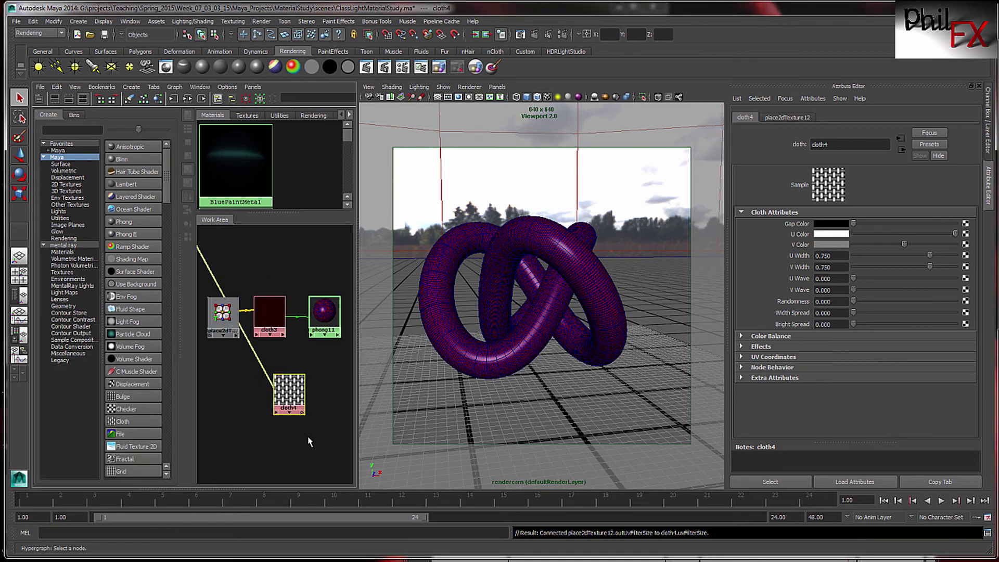
{"action": "right_click_drag", "start_coordinate": [305, 435], "coordinate": [264, 443], "text": "alt"}
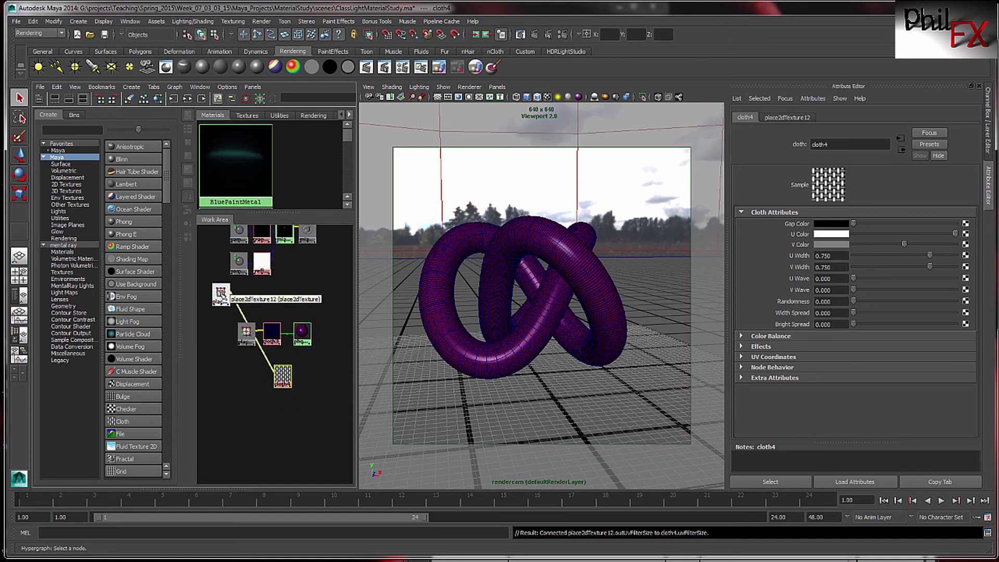
{"action": "left_click_drag", "start_coordinate": [220, 294], "coordinate": [245, 373]}
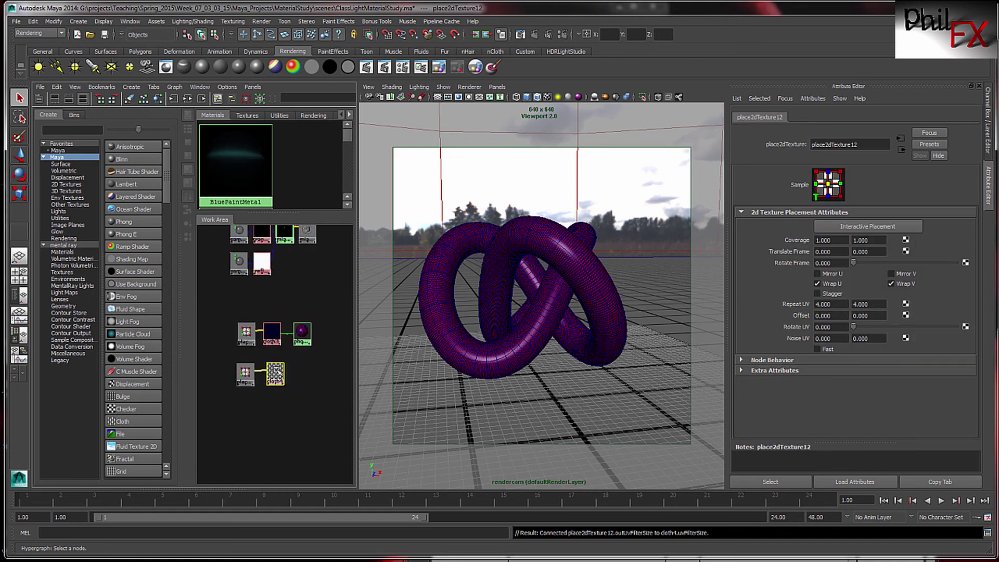
{"action": "left_click", "coordinate": [275, 375]}
{"action": "scroll", "coordinate": [275, 377], "scroll_direction": "up", "scroll_amount": 3}
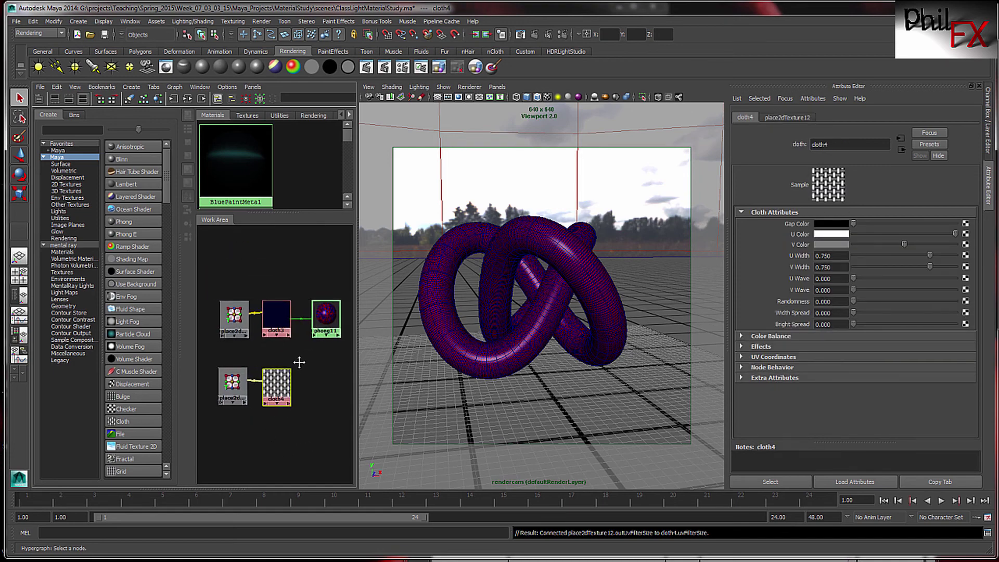
{"action": "middle_click_drag", "start_coordinate": [299, 362], "coordinate": [305, 361], "text": "alt"}
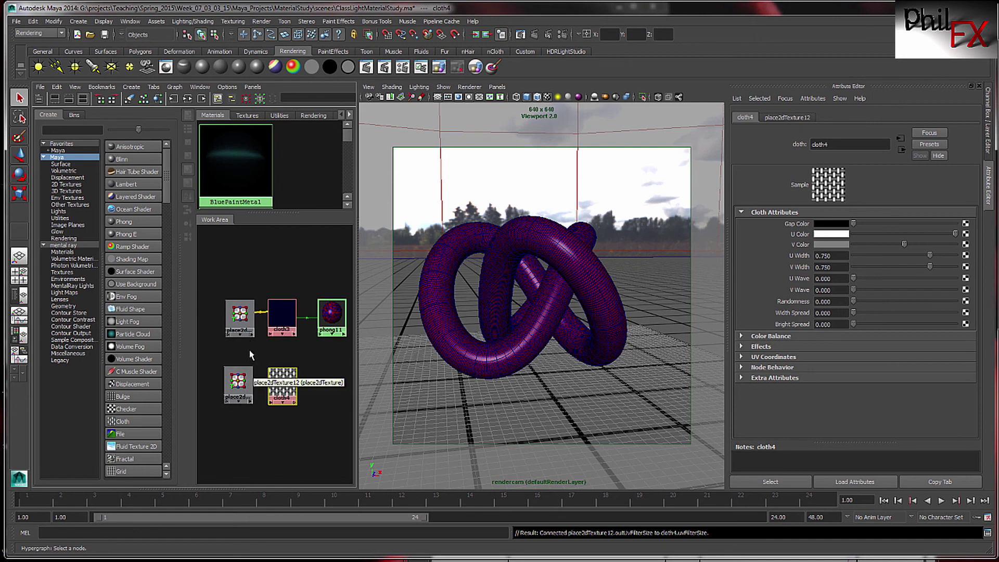
- Set the second cloth texture's UV repeat to 512 in U and 64 in V, matching the first cloth
{"action": "left_click", "coordinate": [239, 320]}
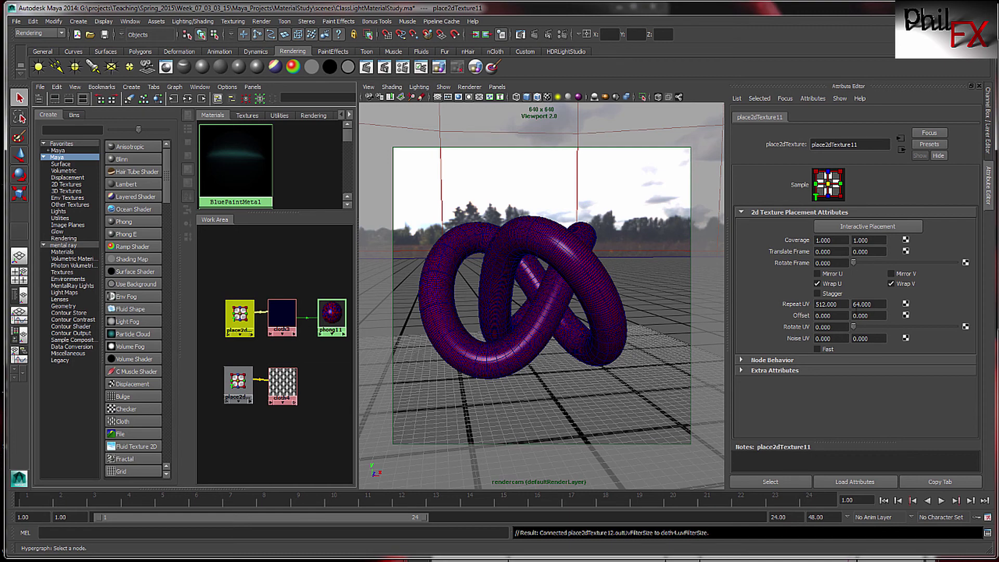
{"action": "left_click", "coordinate": [238, 384]}
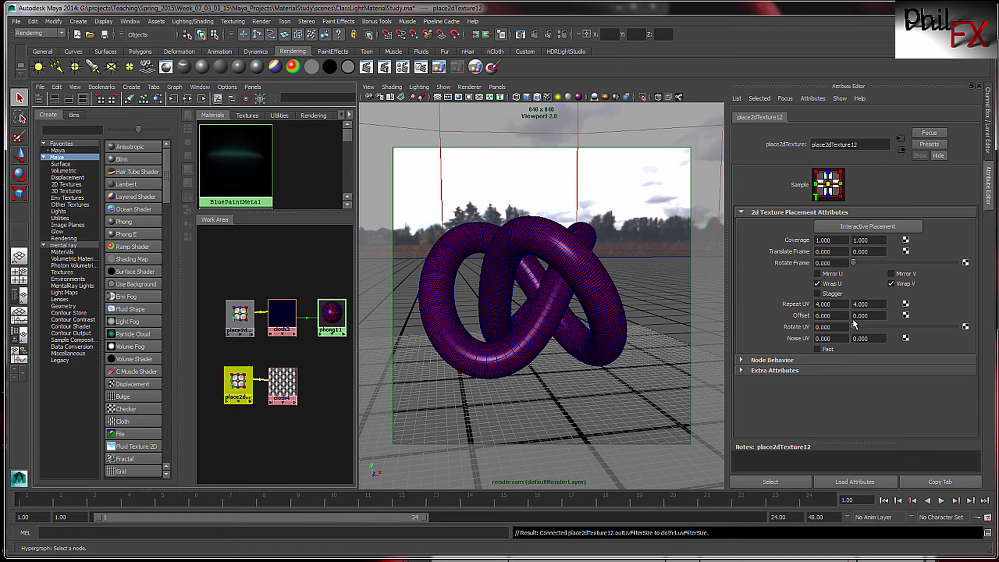
{"action": "left_click", "coordinate": [832, 304]}
{"action": "double_click", "coordinate": [831, 304]}
{"action": "type", "text": "512"}
{"action": "key", "text": "Tab"}
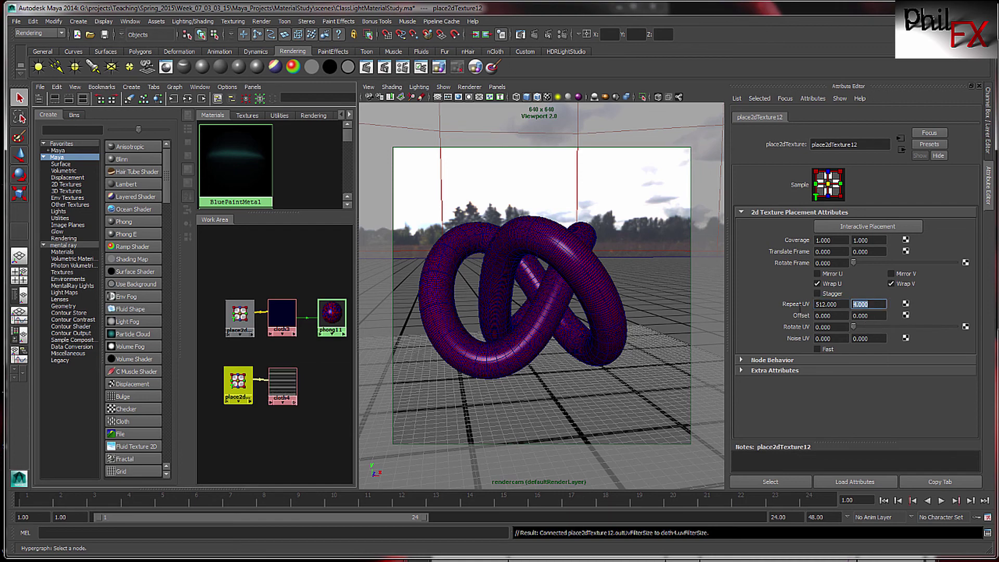
{"action": "type", "text": "64"}
{"action": "key", "text": "Return"}
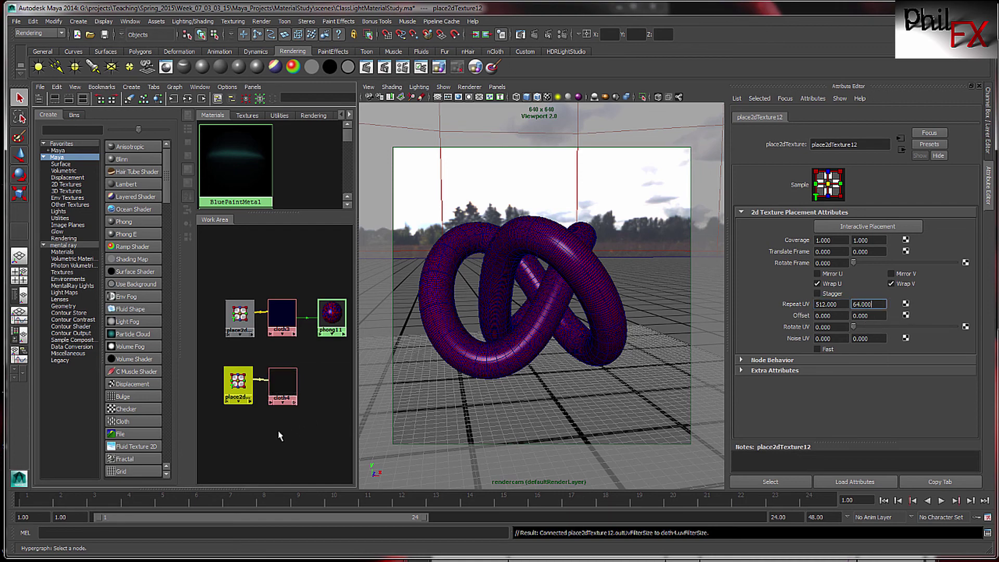
- Connect the second Cloth texture to the Phong material's Bump Mapping and place the bump node beside that texture
{"action": "left_click", "coordinate": [289, 386]}
{"action": "left_click", "coordinate": [331, 314]}
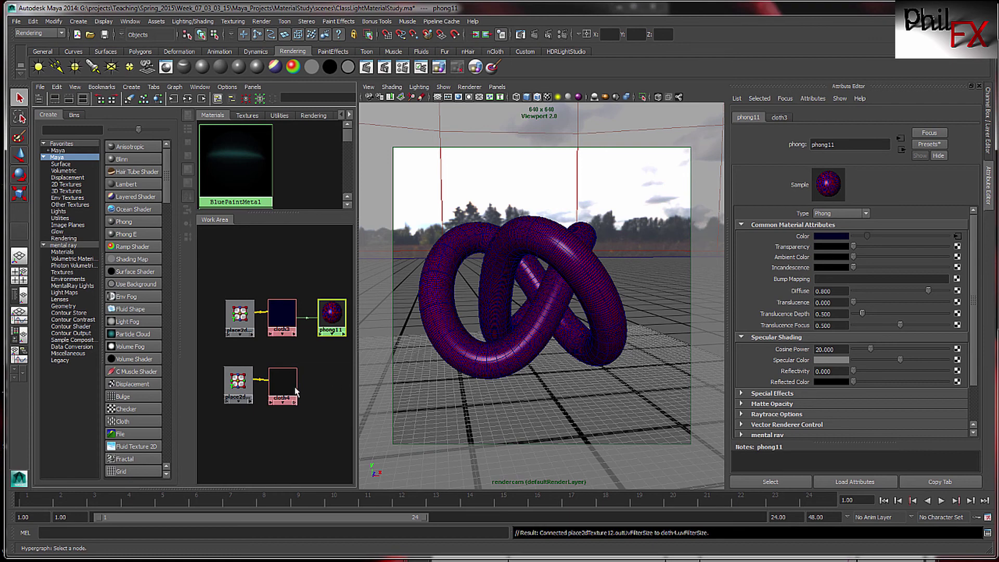
{"action": "middle_click_drag", "start_coordinate": [283, 383], "coordinate": [790, 281]}
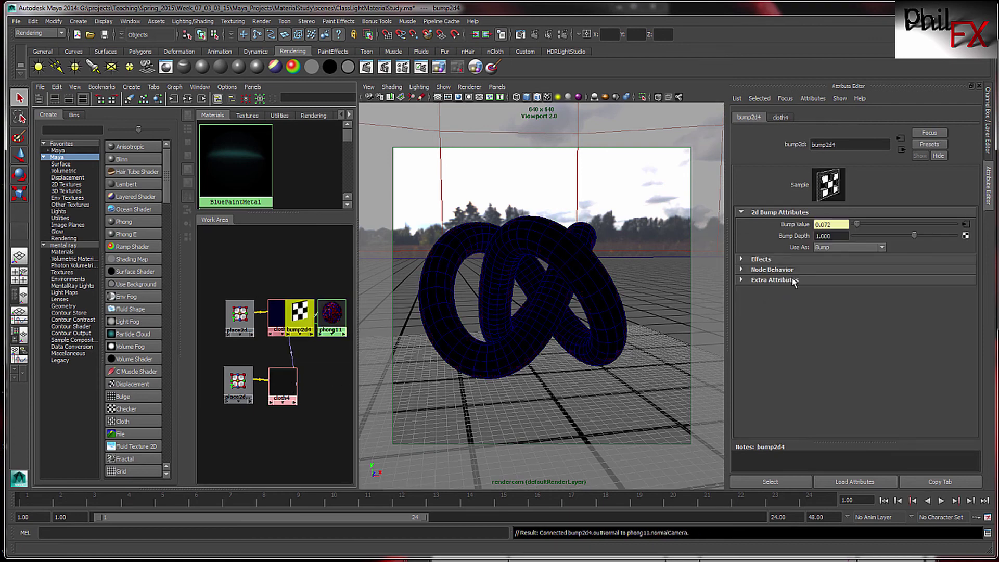
{"action": "left_click_drag", "start_coordinate": [302, 321], "coordinate": [326, 393]}
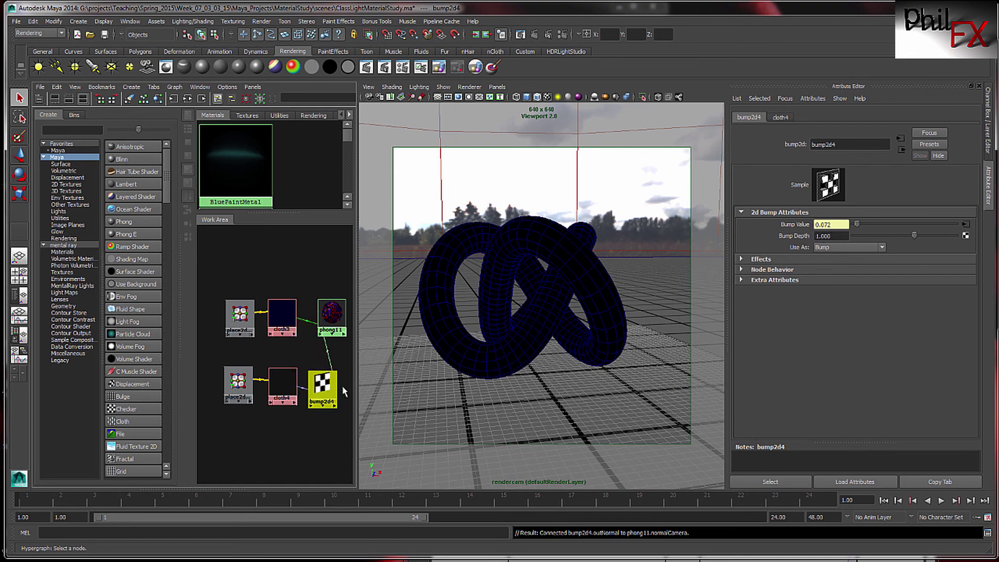
{"action": "left_click_drag", "start_coordinate": [322, 383], "coordinate": [318, 378]}
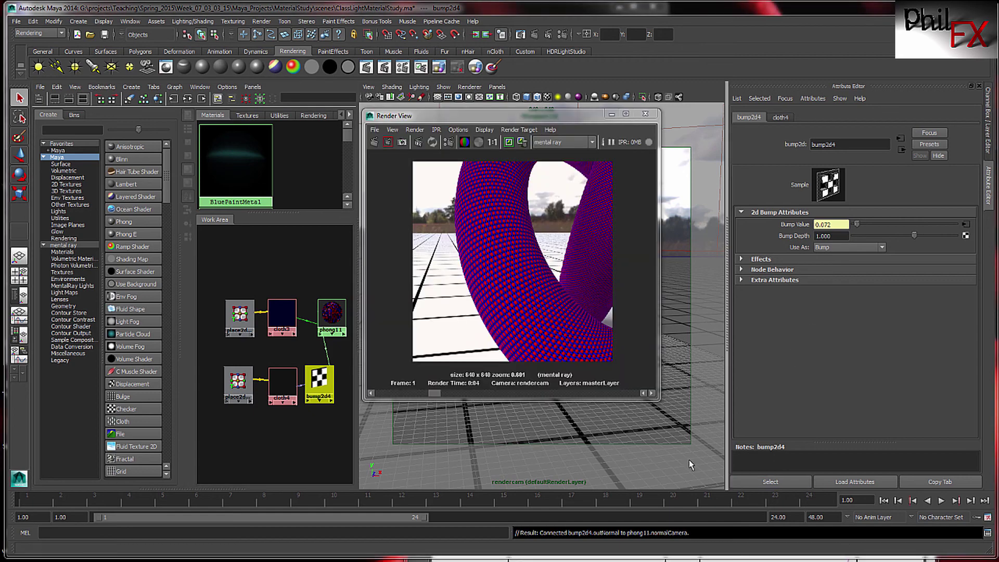
- Compare the stored renders of the torus knot's weave with and without the bump map, examining the surface up close
{"action": "left_click", "coordinate": [446, 393]}
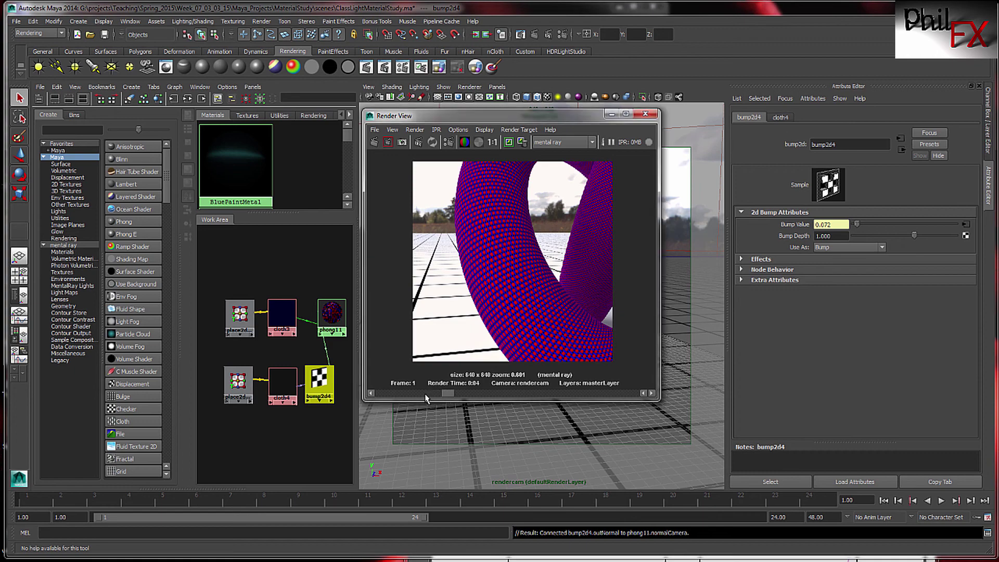
{"action": "left_click", "coordinate": [426, 394]}
{"action": "left_click", "coordinate": [456, 395]}
{"action": "left_click", "coordinate": [437, 396]}
{"action": "scroll", "coordinate": [502, 333], "scroll_direction": "up", "scroll_amount": 8}
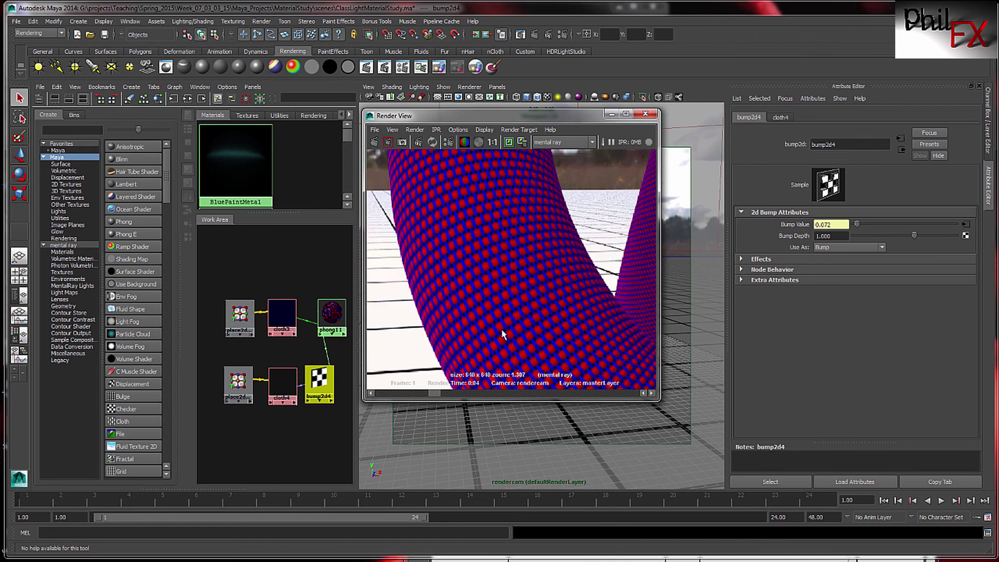
{"action": "scroll", "coordinate": [501, 329], "scroll_direction": "down", "scroll_amount": 2}
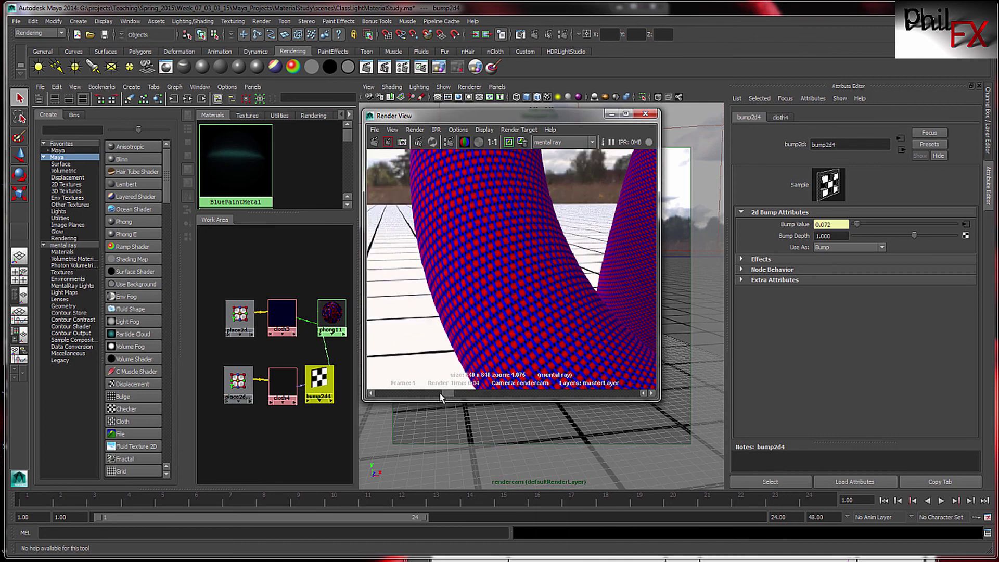
{"action": "left_click_drag", "start_coordinate": [430, 396], "coordinate": [457, 398]}
{"action": "left_click", "coordinate": [425, 392]}
{"action": "left_click", "coordinate": [438, 394]}
{"action": "left_click", "coordinate": [455, 395]}
{"action": "left_click_drag", "start_coordinate": [487, 118], "coordinate": [998, 79]}
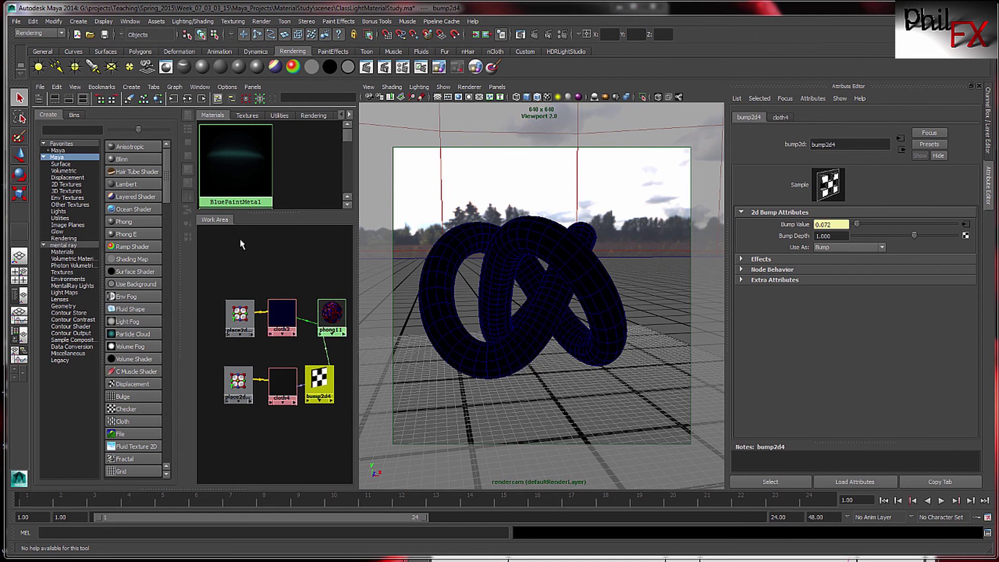
- Clear the node work area and graph the material network assigned to the torus knot
{"action": "left_click", "coordinate": [129, 99]}
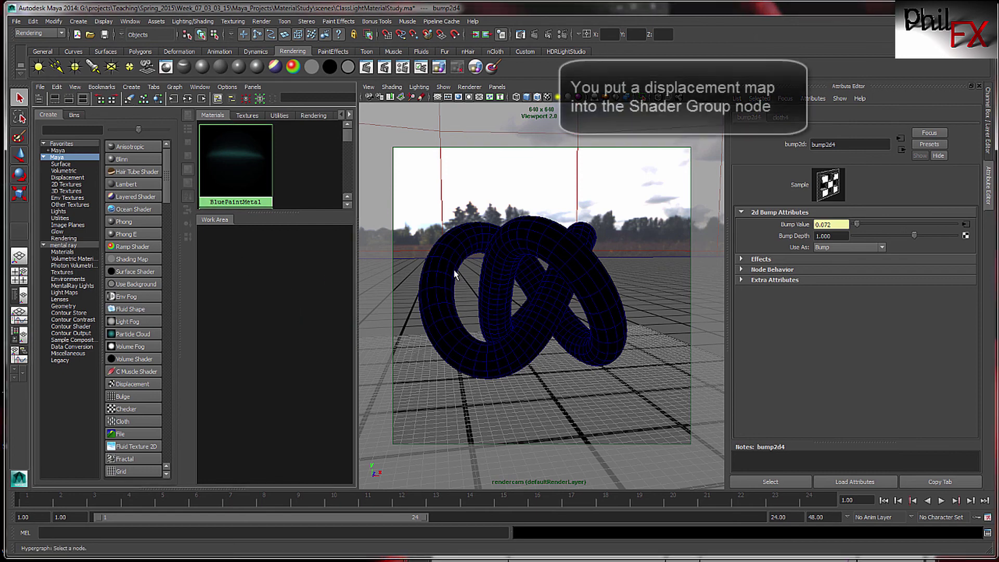
{"action": "left_click", "coordinate": [531, 251]}
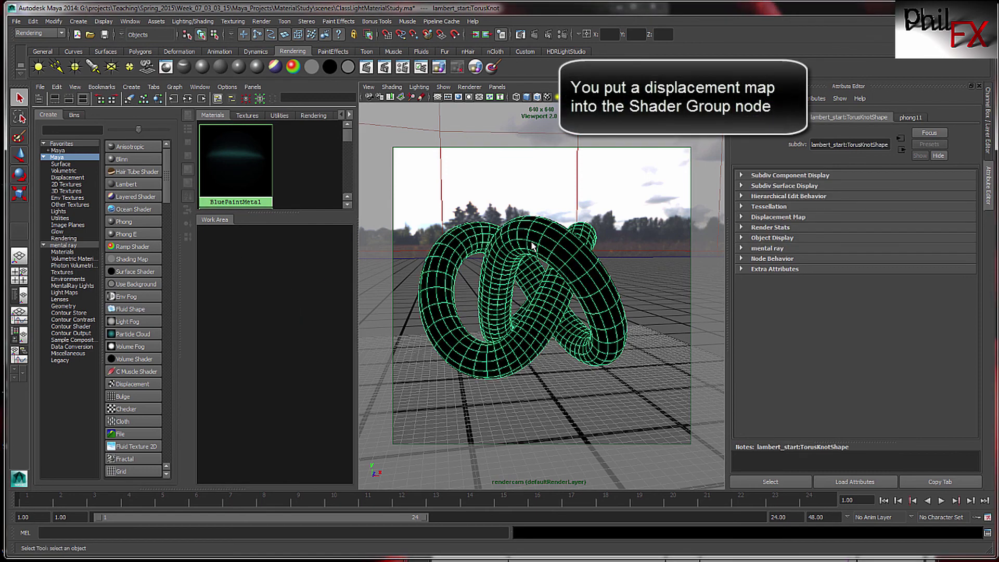
{"action": "left_click", "coordinate": [159, 99]}
- Compare the Phong material with its shading group node and show the shading group's material inputs
{"action": "left_click", "coordinate": [337, 266]}
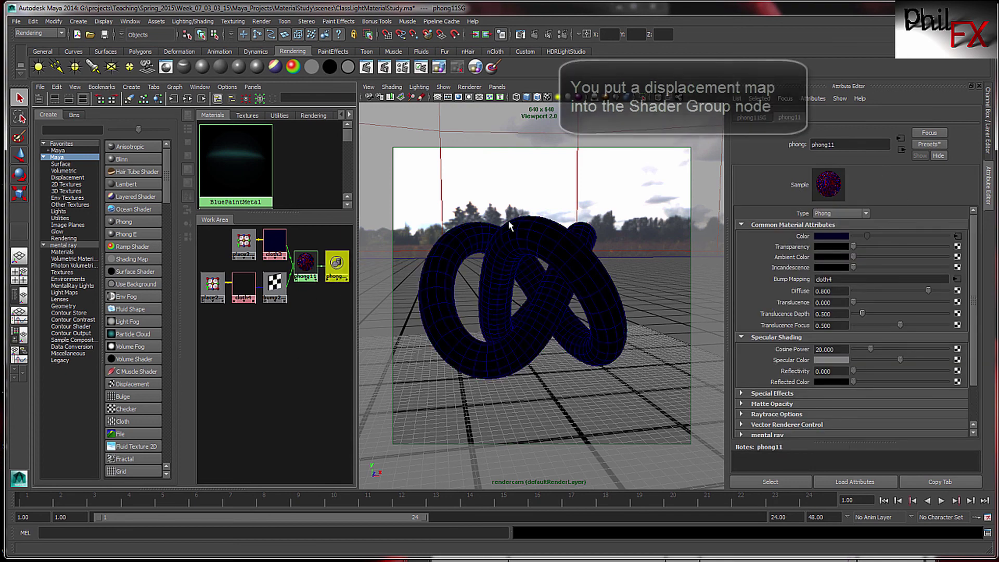
{"action": "left_click", "coordinate": [305, 262]}
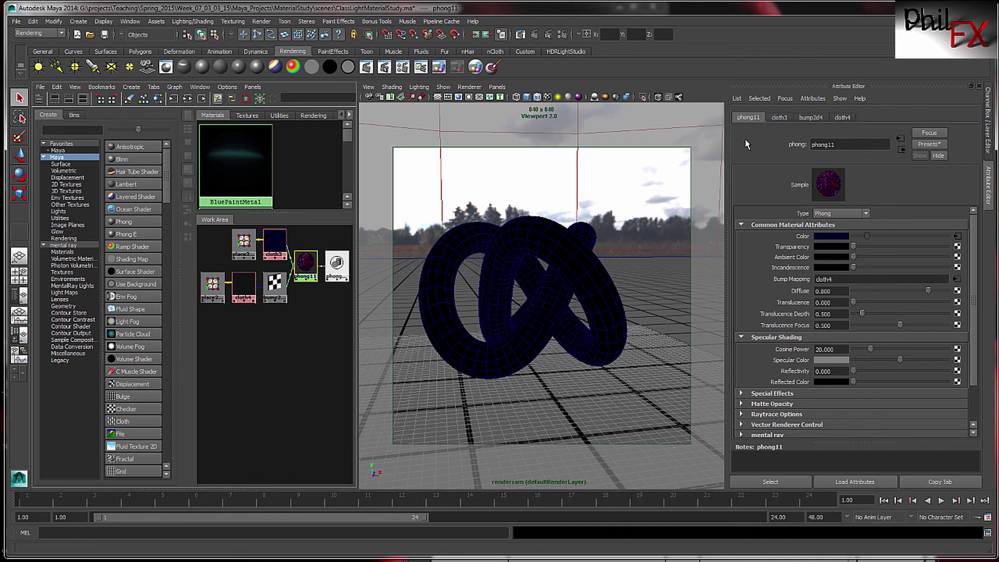
{"action": "left_click", "coordinate": [338, 265]}
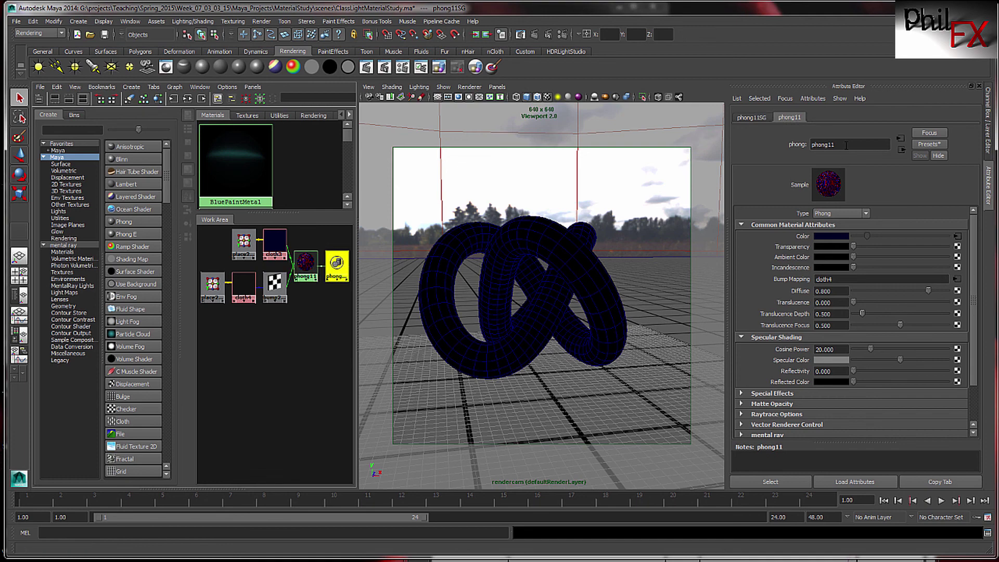
{"action": "left_click", "coordinate": [749, 118]}
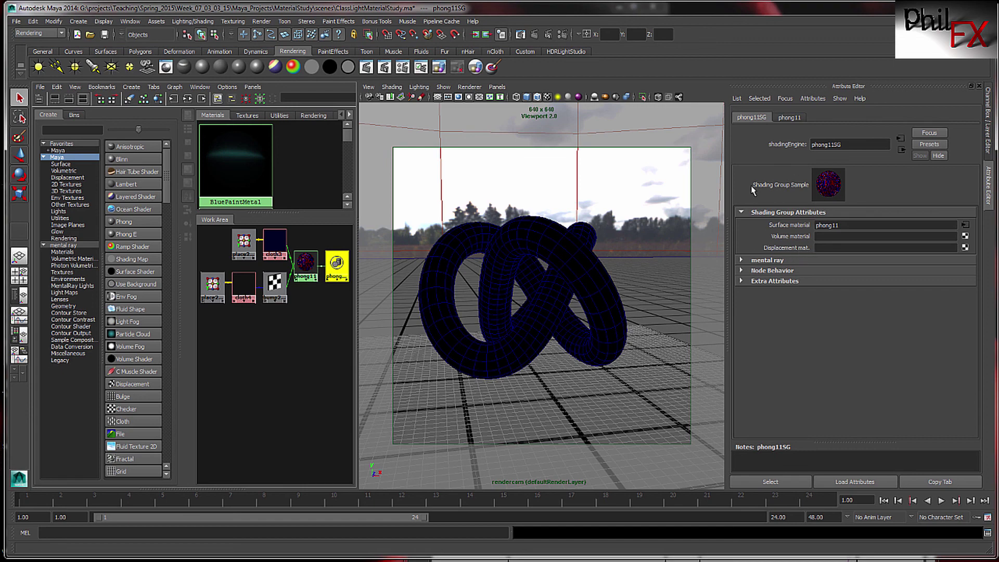
- Move the bump branch's nodes further below the color texture branch and show the Phong material's attributes
{"action": "left_click", "coordinate": [217, 321]}
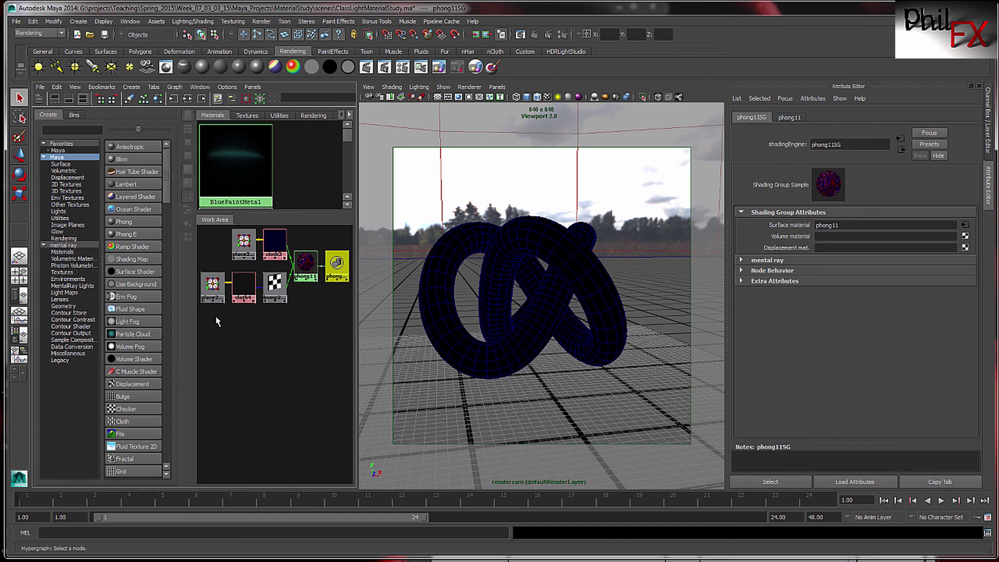
{"action": "left_click_drag", "start_coordinate": [216, 317], "coordinate": [240, 327]}
{"action": "left_click_drag", "start_coordinate": [275, 284], "coordinate": [276, 305]}
{"action": "left_click", "coordinate": [306, 266]}
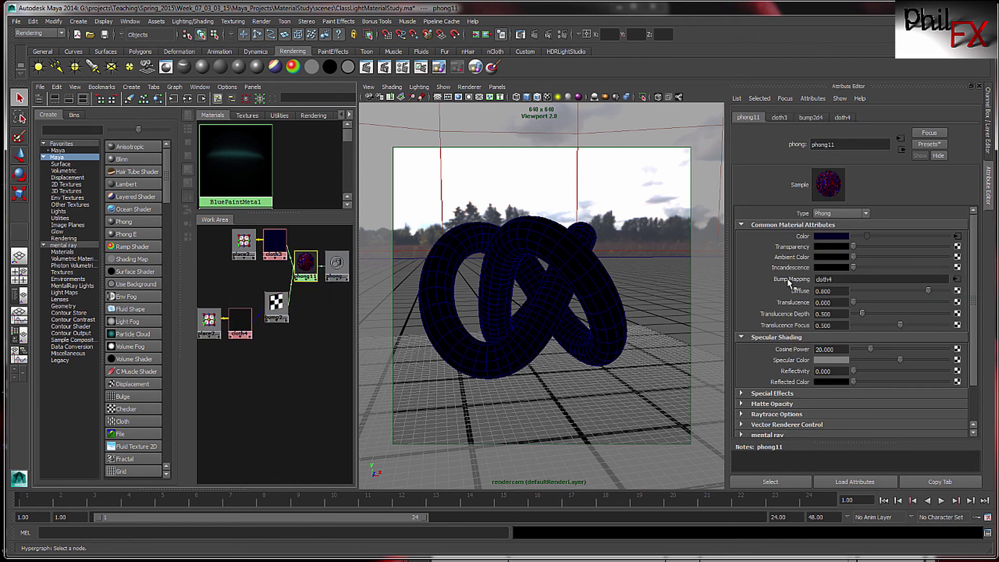
- Break the bump mapping connection on the torus knot's Phong material and delete the disconnected bump node
{"action": "right_click", "coordinate": [789, 280]}
{"action": "left_click", "coordinate": [827, 305]}
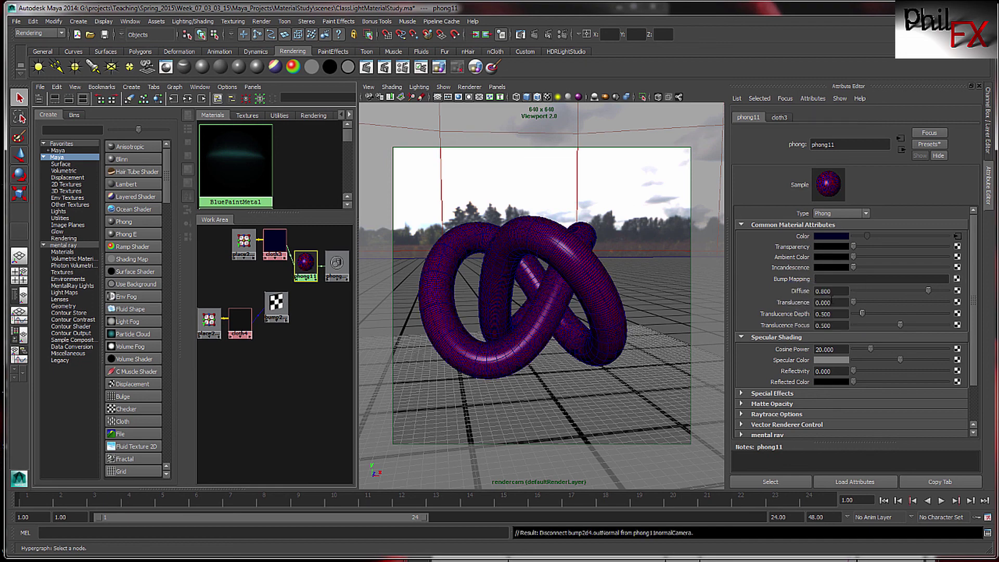
{"action": "left_click_drag", "start_coordinate": [278, 306], "coordinate": [285, 313]}
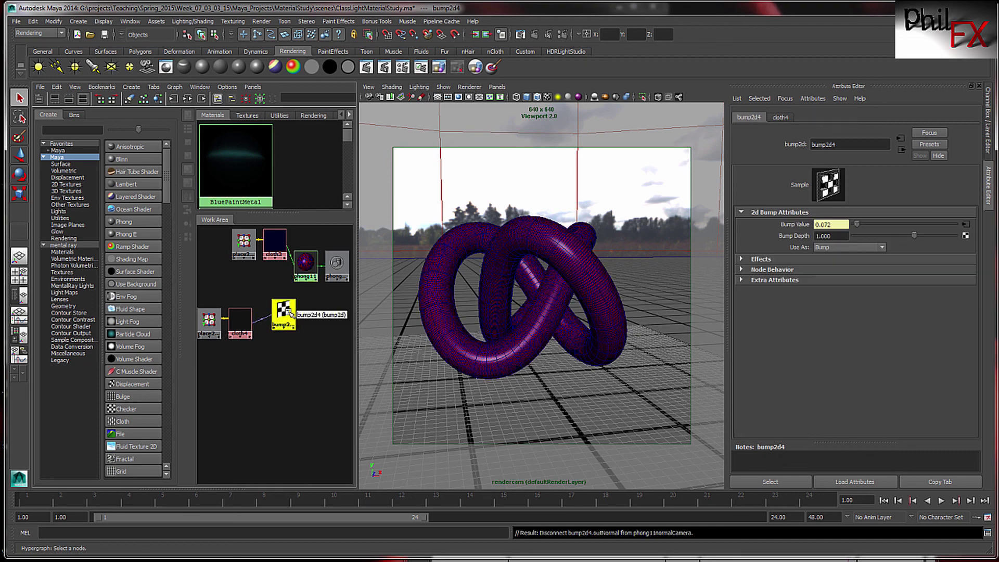
{"action": "key", "text": "Delete"}
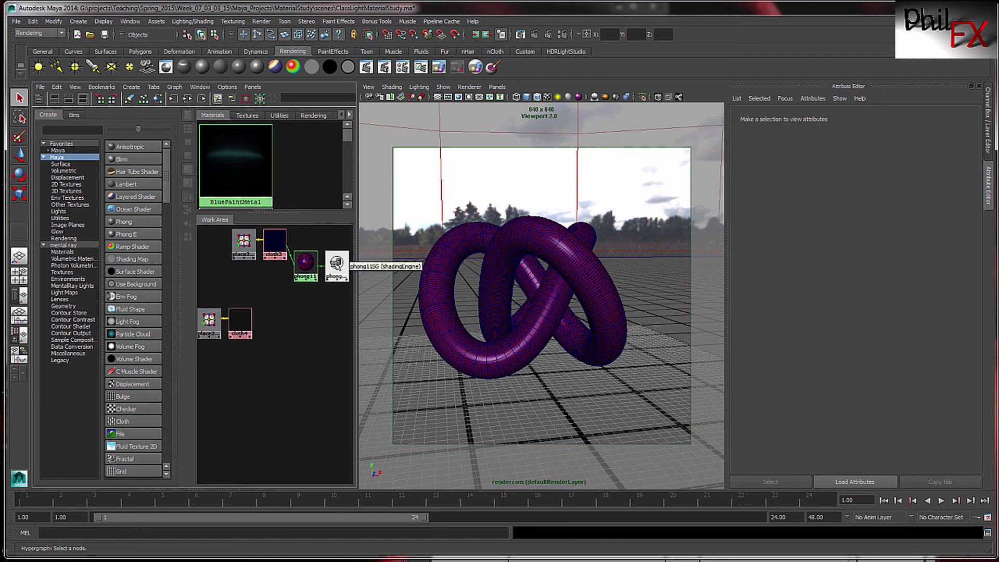
- Connect the unattached cloth texture to the Phong shading group's displacement material and set the displacement scale to 0.3
{"action": "left_click", "coordinate": [335, 264]}
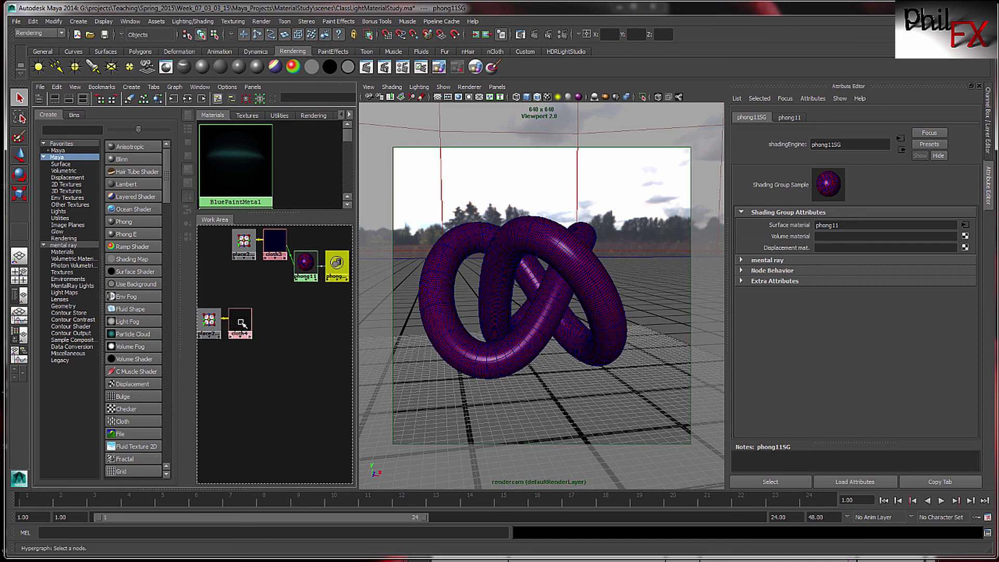
{"action": "middle_click_drag", "start_coordinate": [242, 322], "coordinate": [791, 248]}
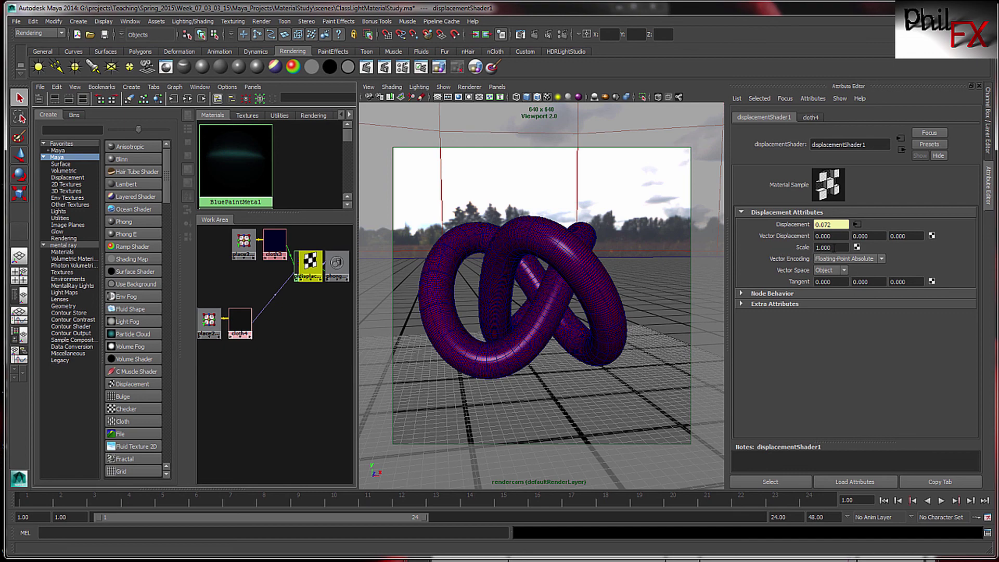
{"action": "double_click", "coordinate": [832, 248]}
{"action": "type", "text": ".3"}
{"action": "key", "text": "Return"}
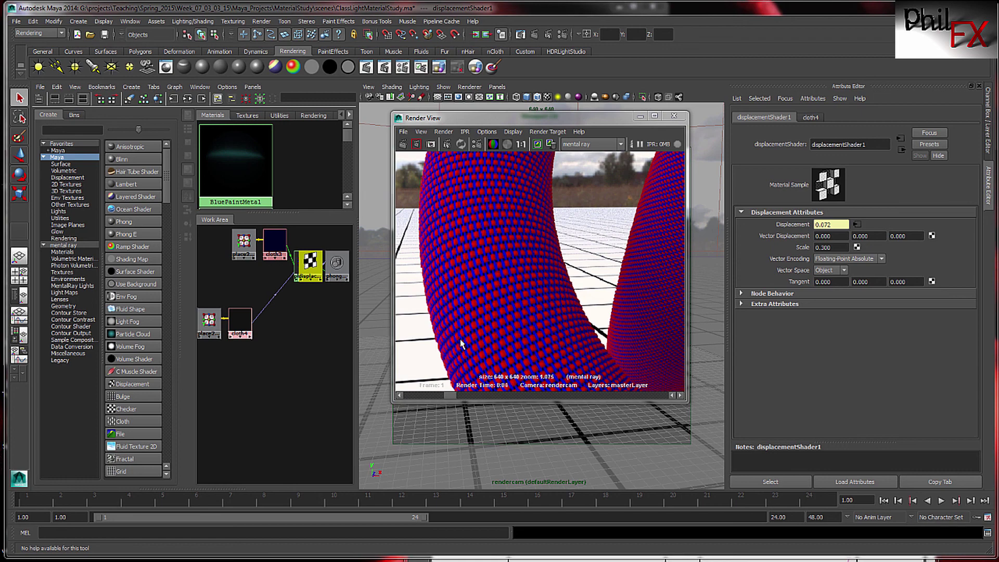
- Compare the displaced render of the torus knot with the previously stored render, examining the weave's surface and silhouette
{"action": "left_click", "coordinate": [468, 396]}
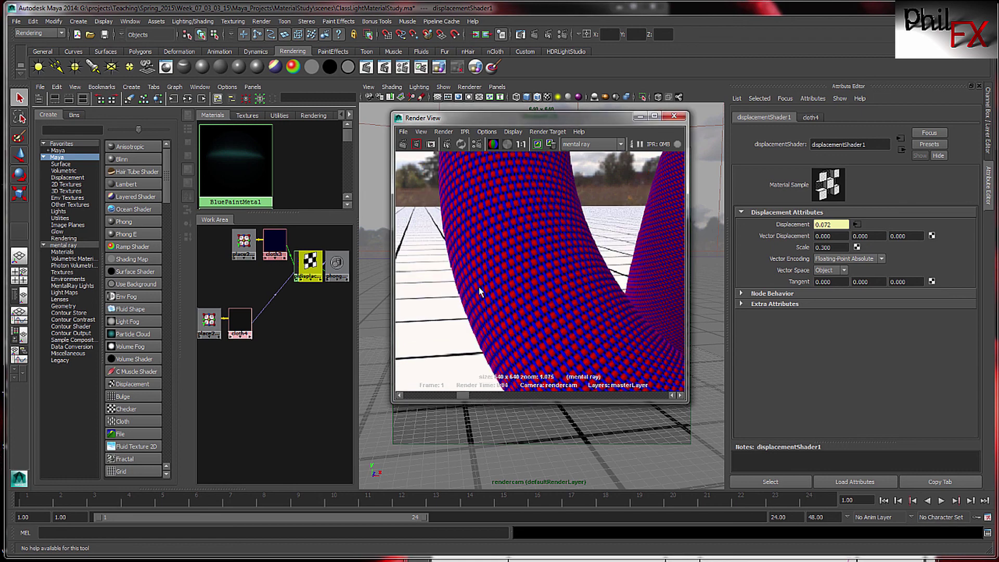
{"action": "left_click", "coordinate": [451, 396]}
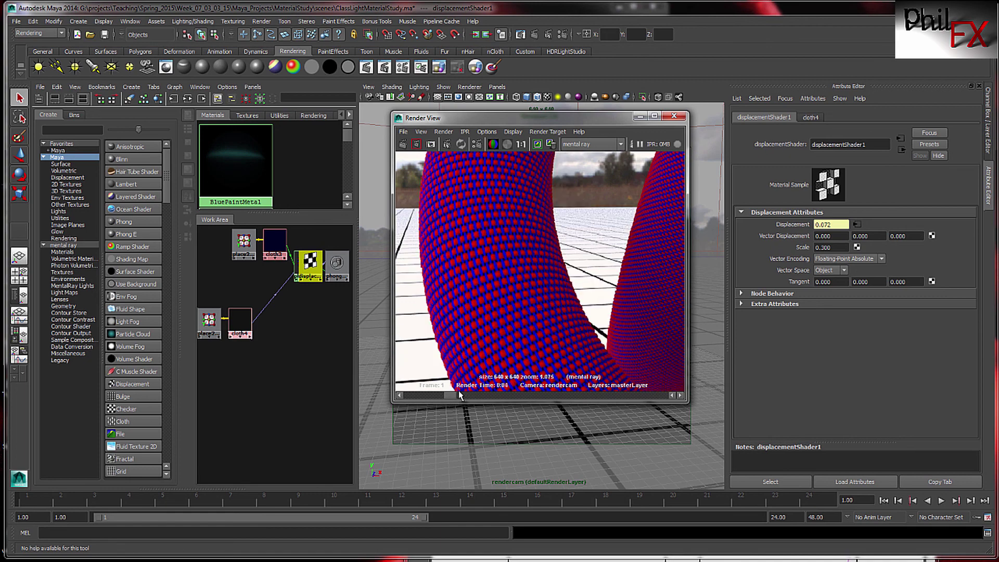
{"action": "left_click", "coordinate": [474, 396]}
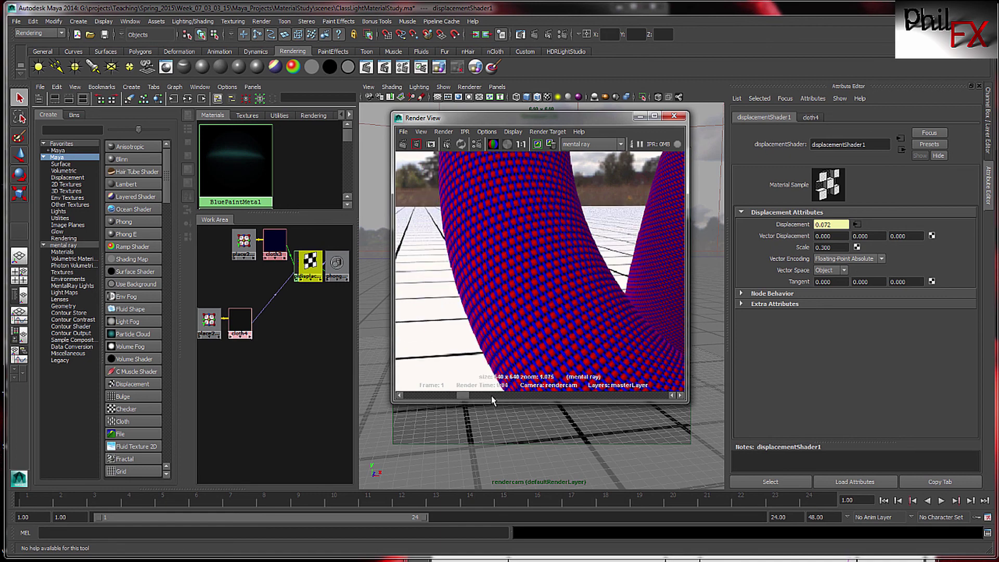
{"action": "left_click", "coordinate": [491, 396]}
{"action": "left_click", "coordinate": [464, 396]}
{"action": "left_click", "coordinate": [447, 396]}
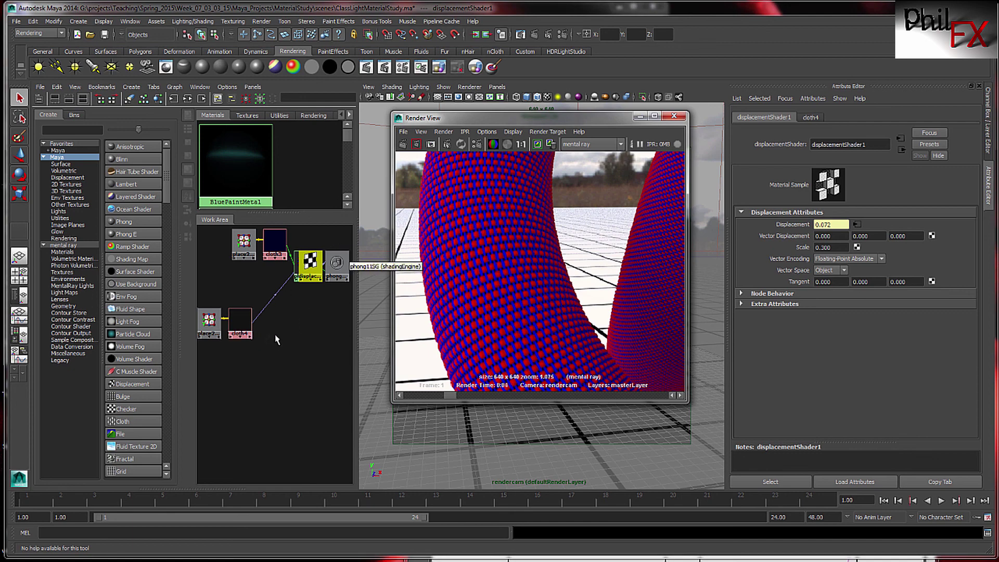
- Move the displacement node below the Phong material in the network and reposition the render window to uncover the displacement attributes
{"action": "left_click_drag", "start_coordinate": [322, 255], "coordinate": [308, 311]}
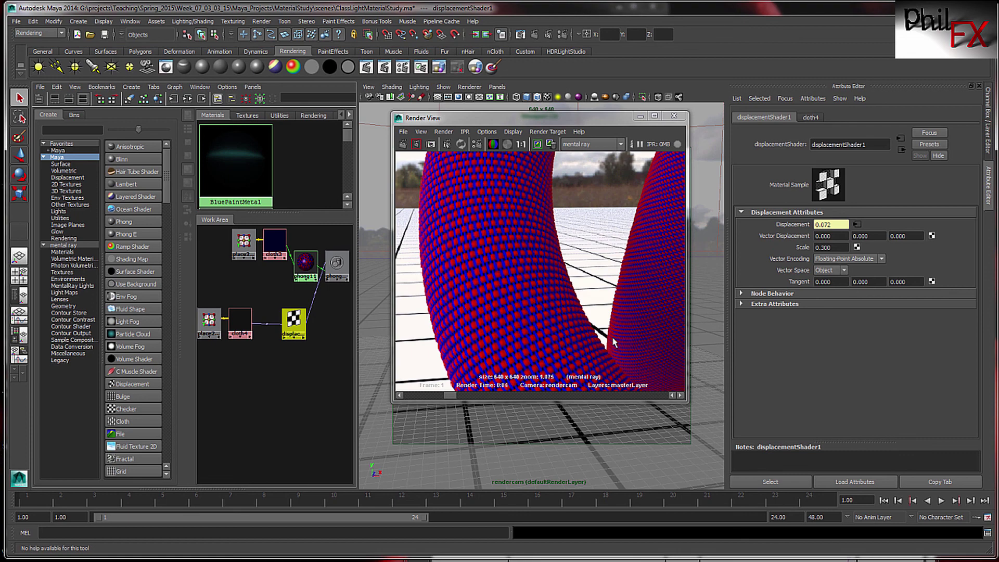
{"action": "left_click_drag", "start_coordinate": [490, 115], "coordinate": [712, 111]}
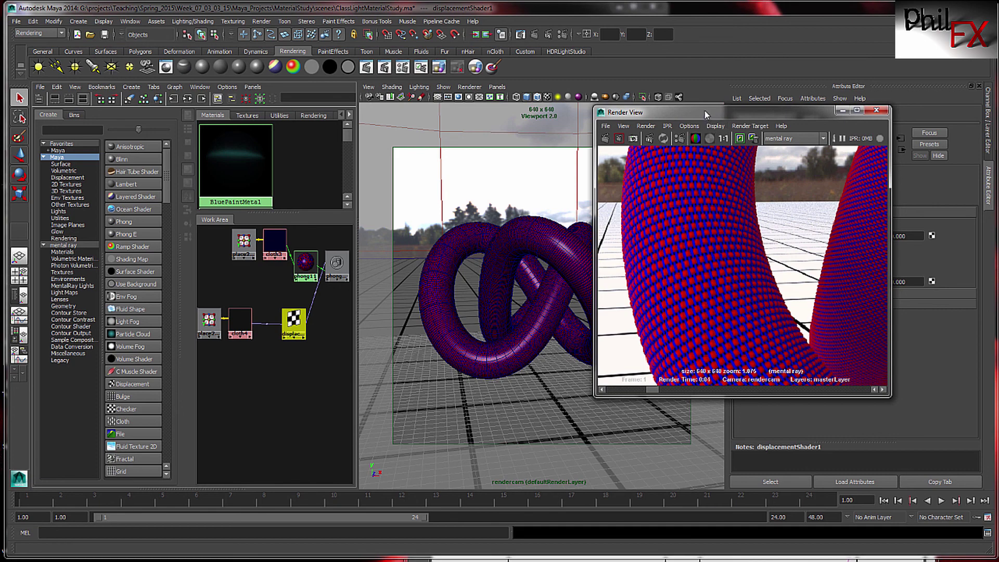
{"action": "left_click_drag", "start_coordinate": [704, 111], "coordinate": [563, 111]}
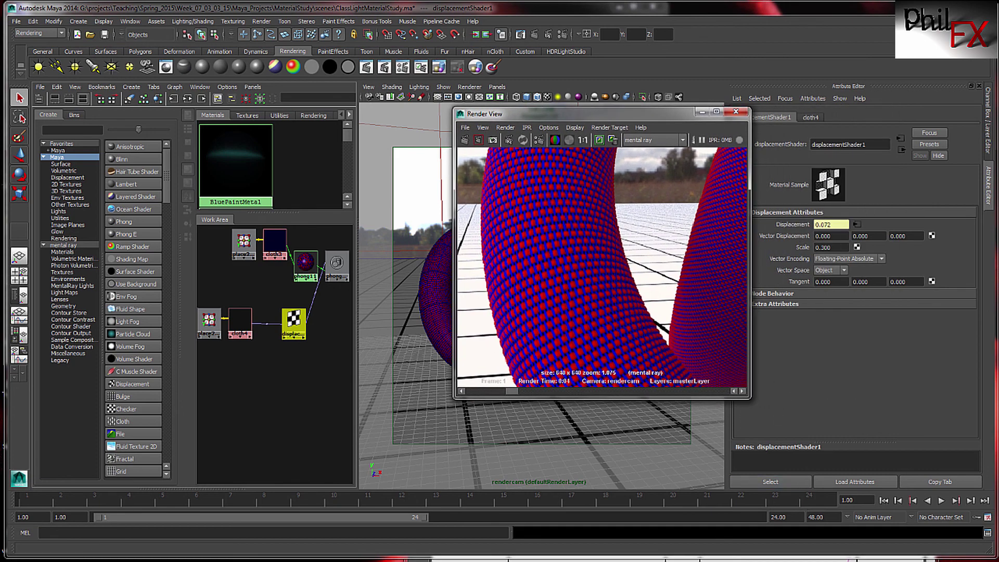